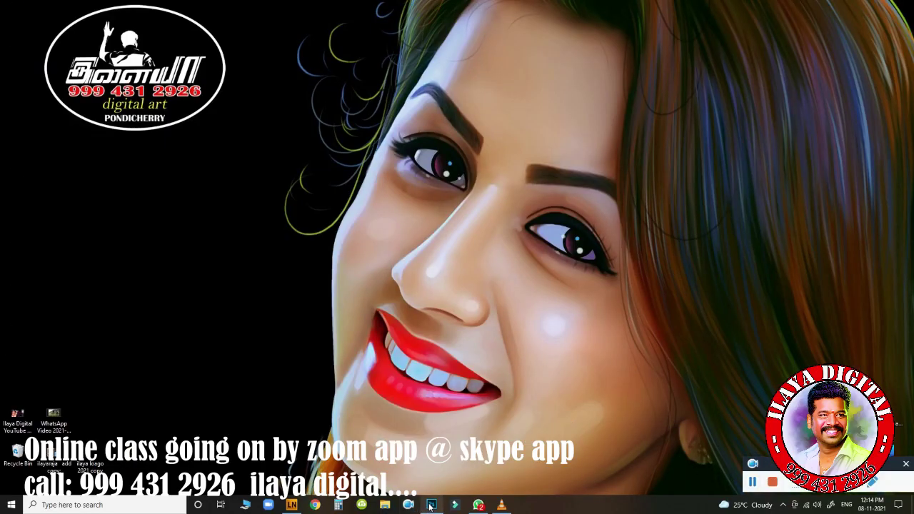
- Launch Photoshop and open the baby photo cut-out PSD document
left_click(432, 504)
left_click(42, 140)
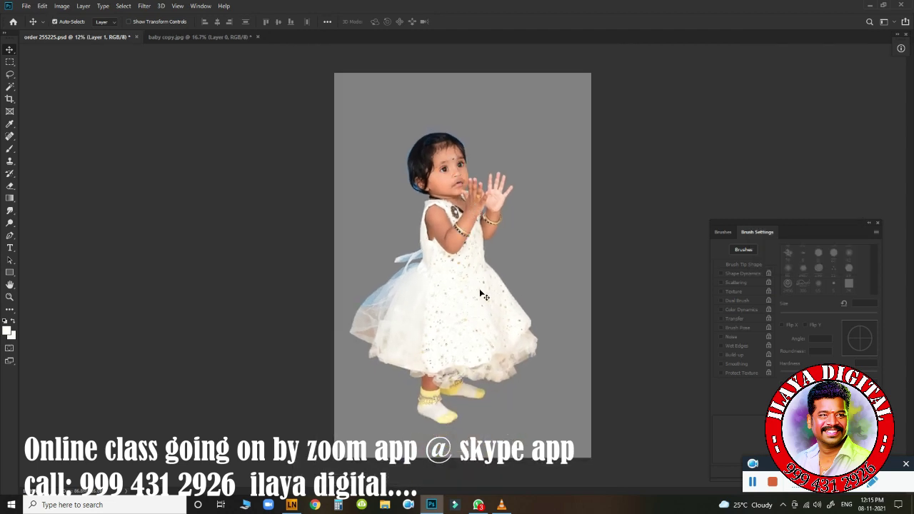
- Hide the Layers and Brush Settings panels and zoom in on the baby's face and hand
key("F7")
key("F7")
key("F5")
mouse_move(456, 185)
left_mouse_down()
mouse_move(500, 164)
mouse_move(498, 222)
mouse_move(539, 233)
left_mouse_up()
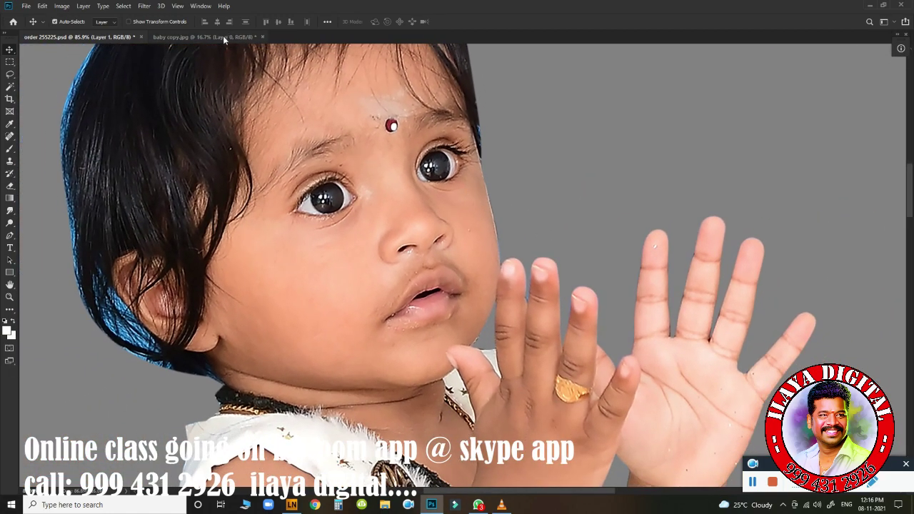
- Zoom into the painted reference baby copy.jpg and flip between it and the photo
left_click(223, 36)
mouse_move(499, 137)
left_mouse_down()
mouse_move(514, 277)
mouse_move(549, 263)
mouse_move(462, 224)
left_mouse_up()
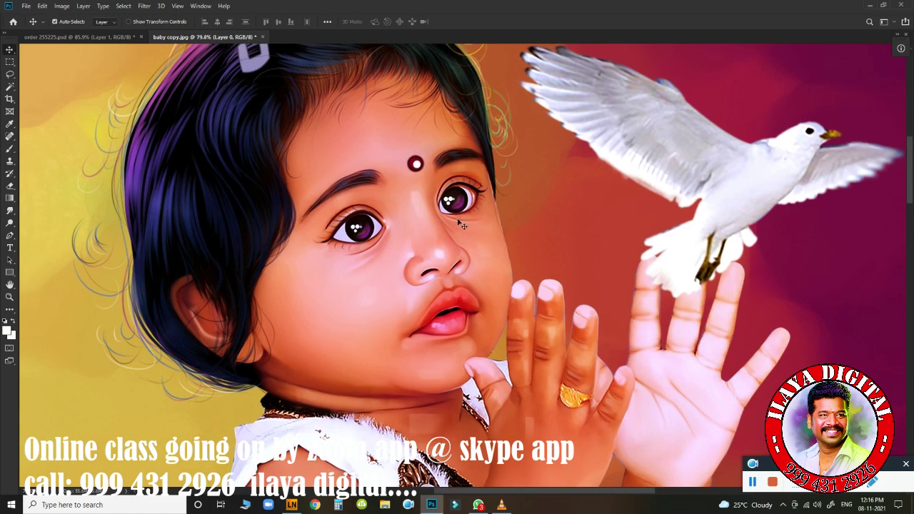
left_click(149, 37)
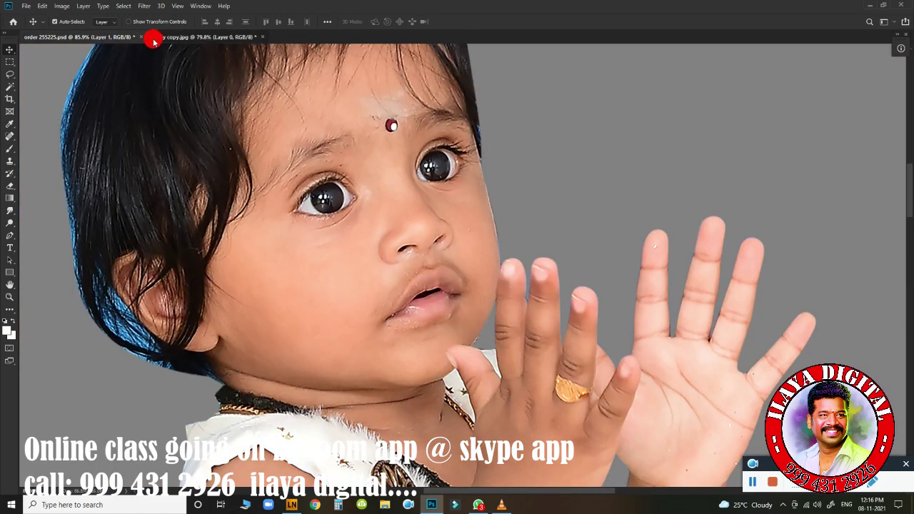
left_click(118, 40)
left_click(159, 34)
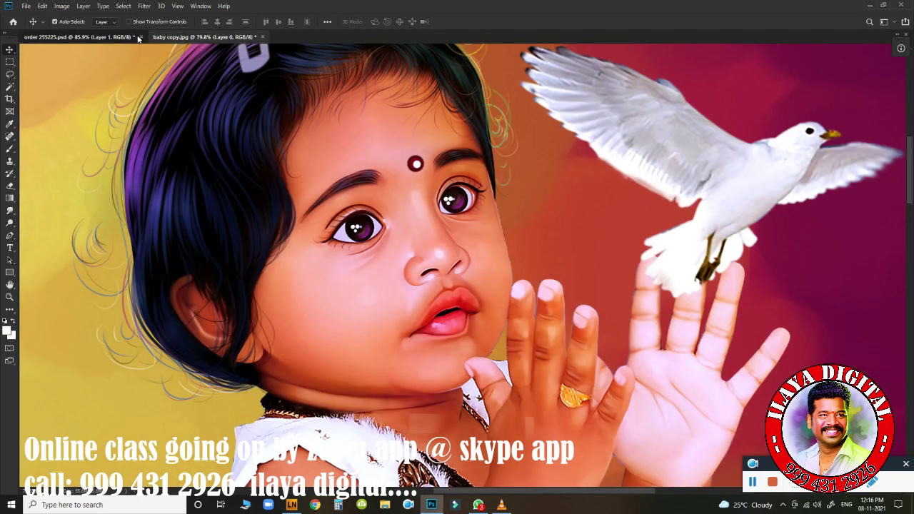
left_click(128, 36)
- Keep comparing the painting with the photo at different zooms, ending on the photo
left_click(163, 37)
left_click(118, 39)
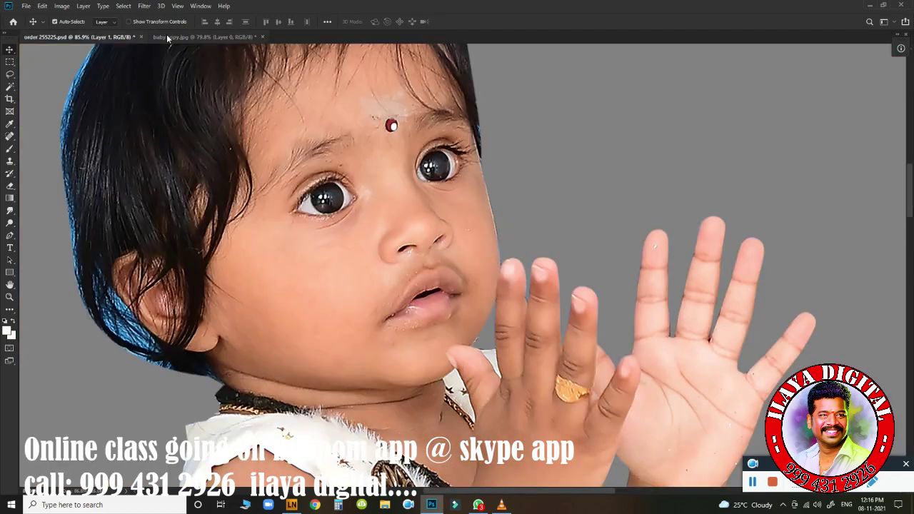
left_click(165, 39)
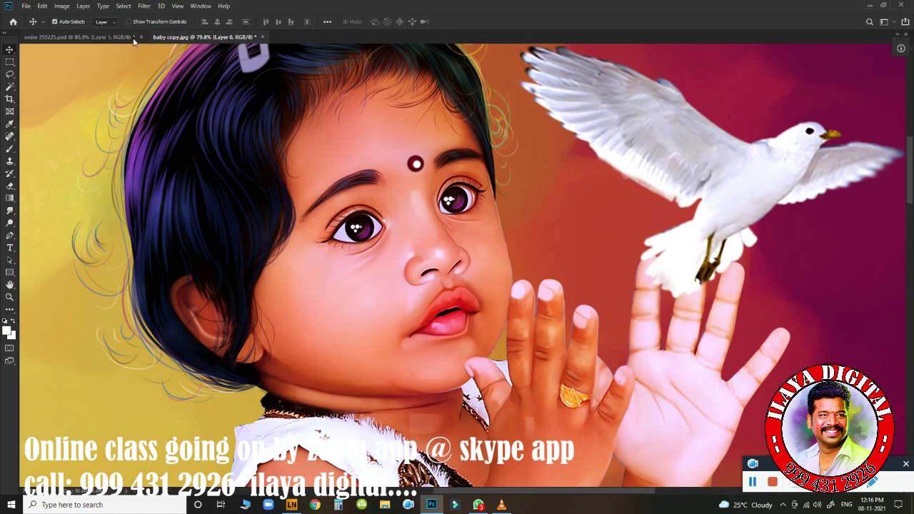
mouse_move(482, 222)
left_mouse_down()
mouse_move(444, 203)
mouse_move(453, 227)
left_mouse_up()
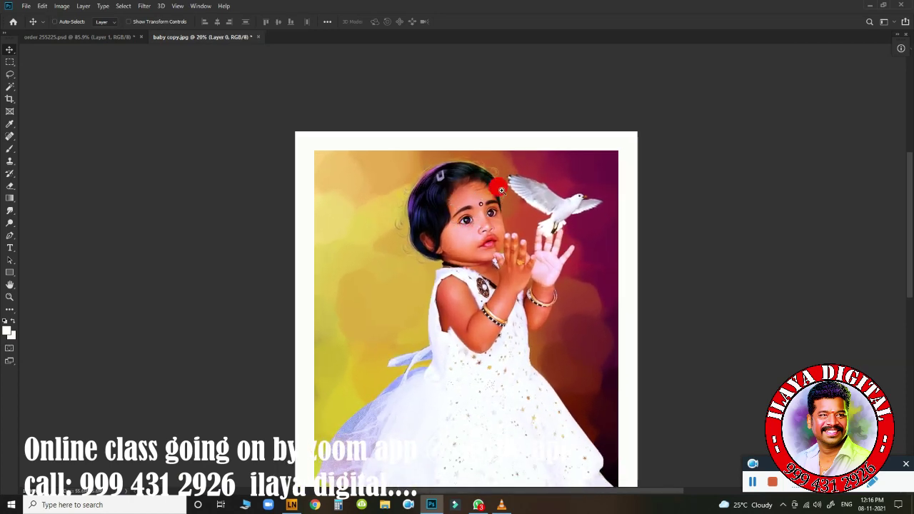
mouse_move(501, 190)
left_mouse_down()
mouse_move(589, 156)
mouse_move(572, 176)
left_mouse_up()
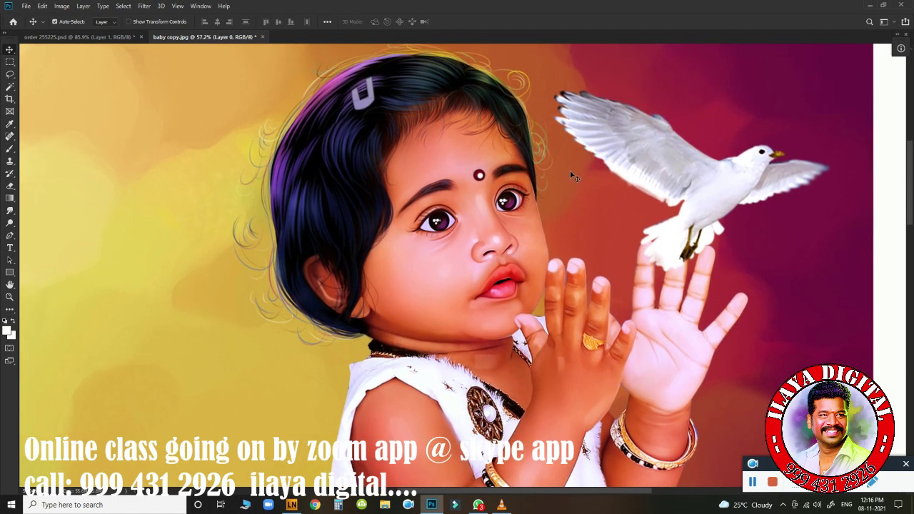
left_click(124, 39)
- Make Layer 1 copy 3 active and raise its contrast to 23 with Brightness/Contrast
key("ctrl+0")
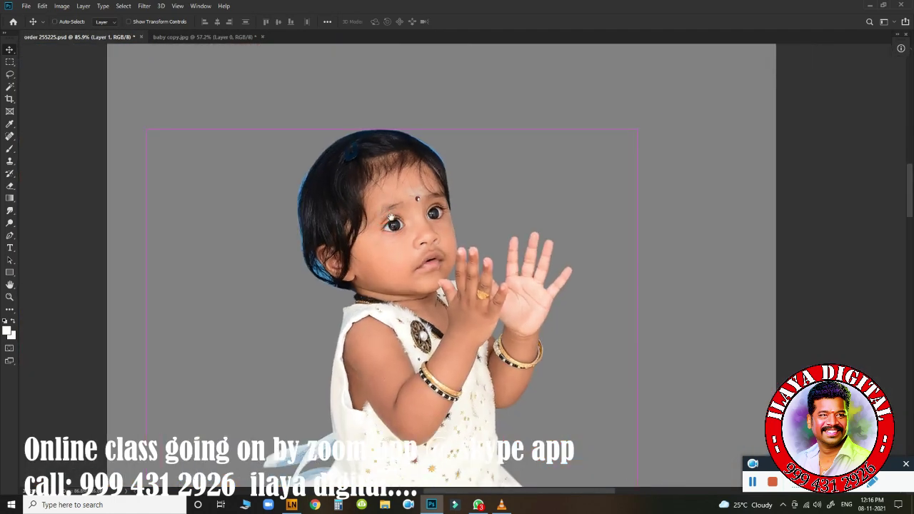
left_click(437, 280, "ctrl")
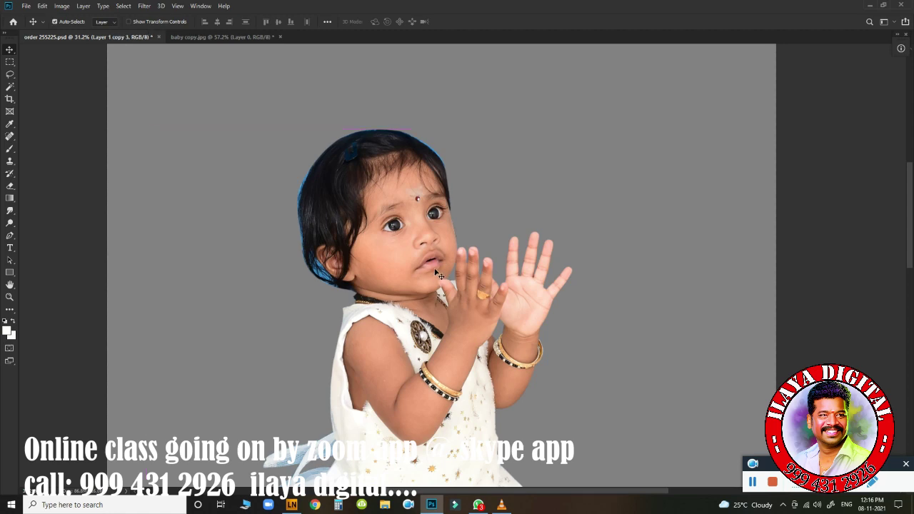
key("F7")
key("F7")
mouse_move(428, 258)
left_mouse_down()
mouse_move(453, 233)
mouse_move(470, 244)
left_mouse_up()
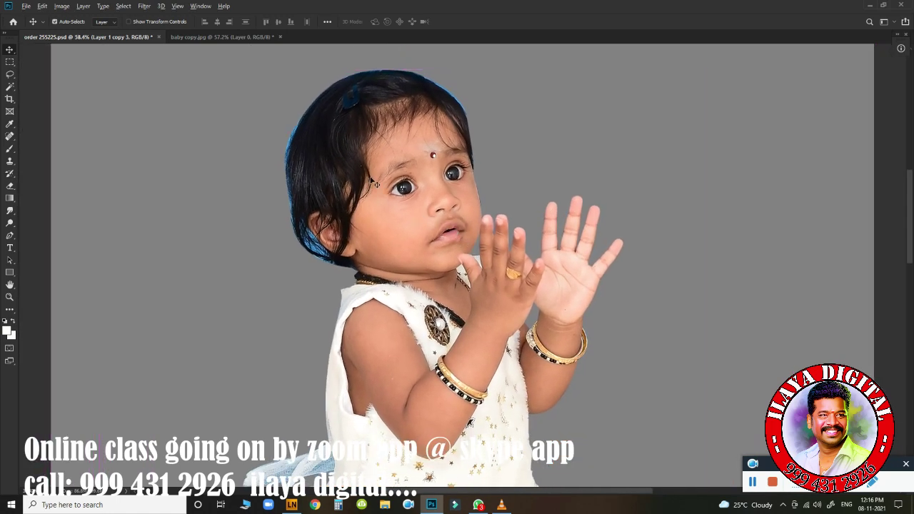
key("alt+i")
key("j")
key("Return")
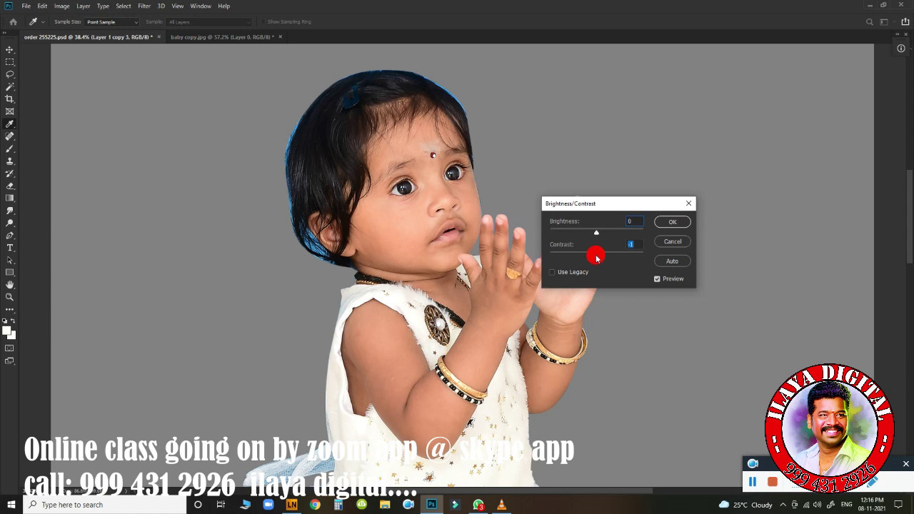
mouse_move(597, 259)
left_mouse_down()
mouse_move(609, 258)
mouse_move(592, 232)
left_mouse_up()
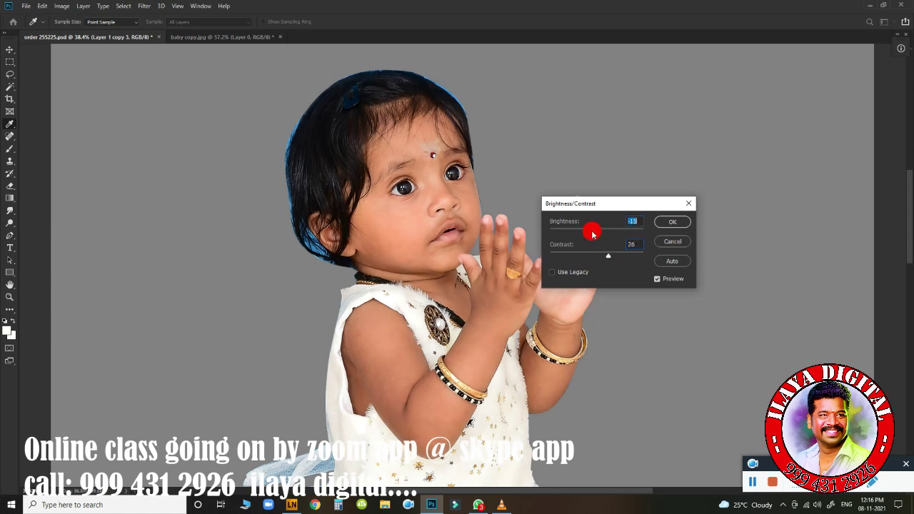
left_click(666, 222)
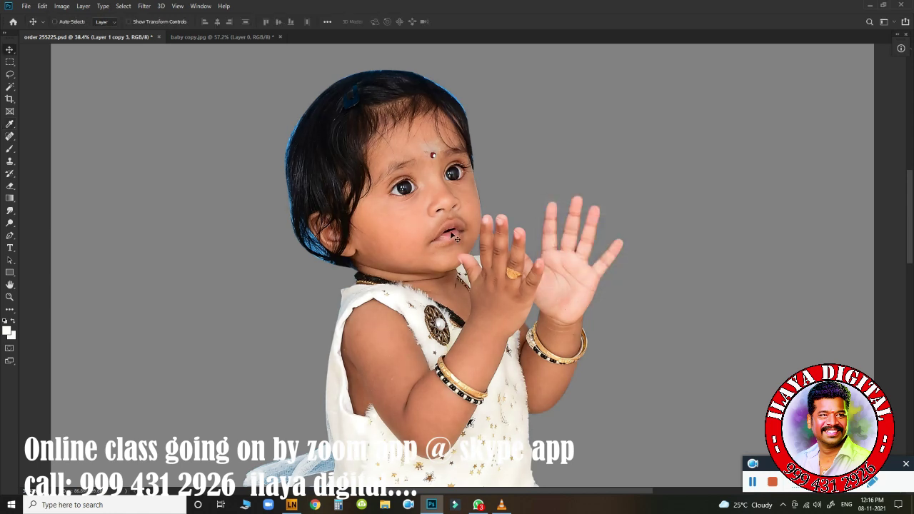
- Shift the midtones toward red with Color Balance
key("ctrl+b")
left_click_drag(629, 141, 639, 141)
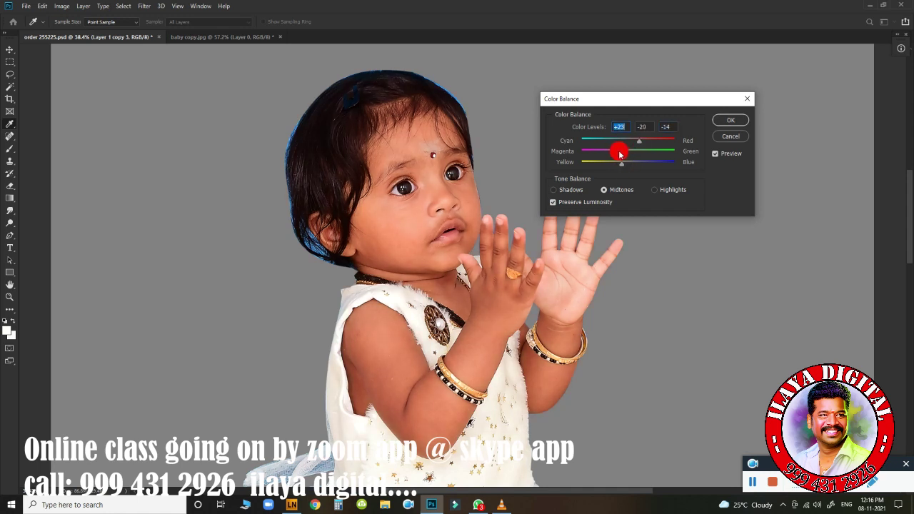
left_click(727, 121)
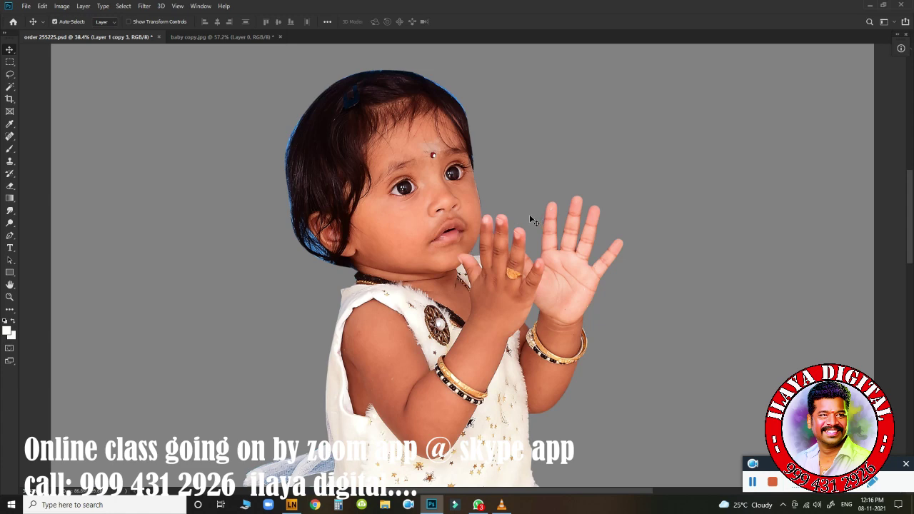
- Apply Curves raising the RGB and Blue black points and brightening Blue highlights
mouse_move(460, 243)
left_mouse_down()
mouse_move(483, 245)
mouse_move(465, 235)
left_mouse_up()
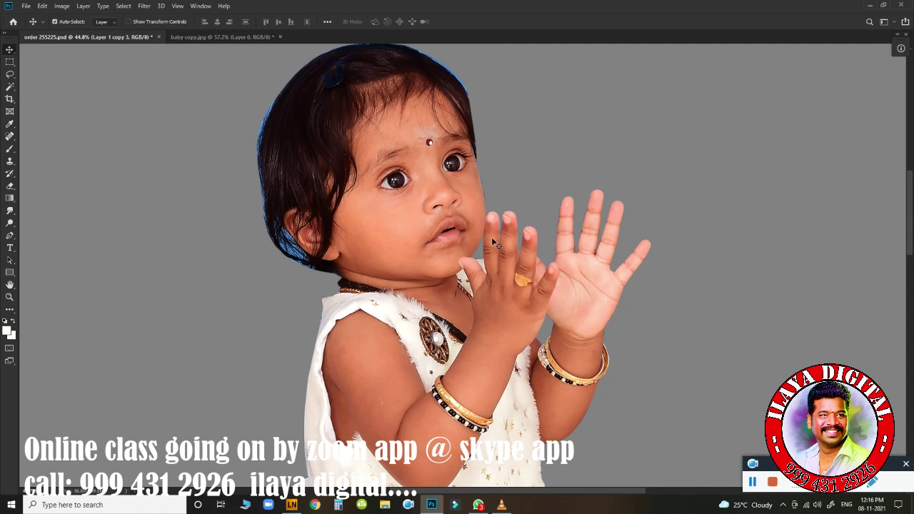
key("ctrl+m")
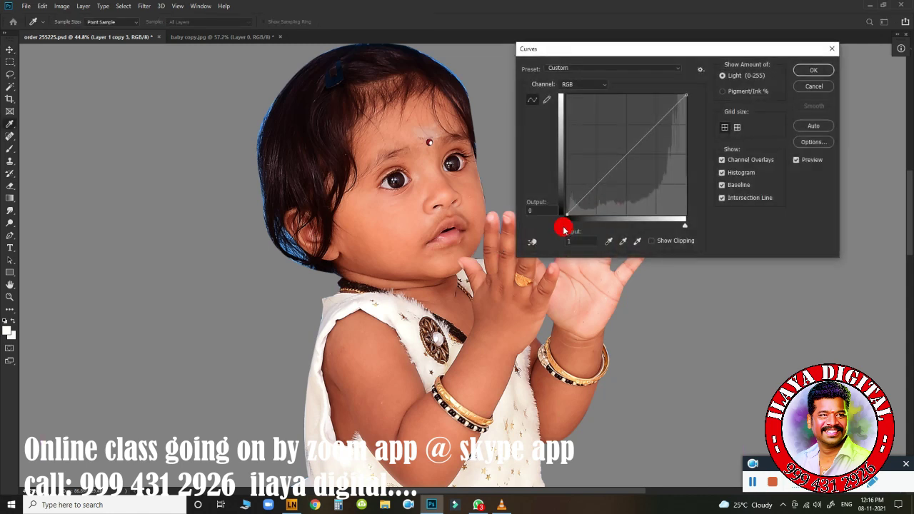
left_click_drag(566, 222, 578, 228)
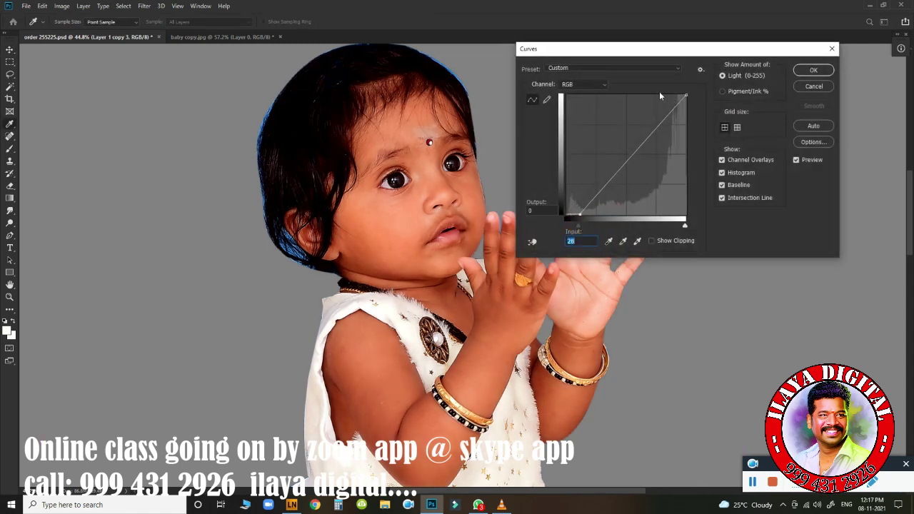
left_click(583, 85)
left_click(576, 120)
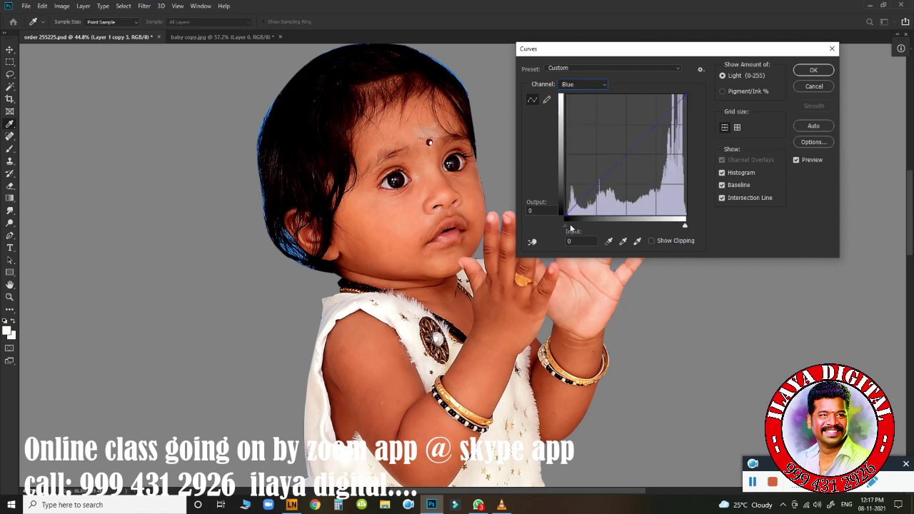
mouse_move(567, 227)
left_mouse_down()
mouse_move(595, 230)
mouse_move(584, 227)
left_mouse_up()
left_click_drag(685, 225, 665, 228)
left_click(812, 71)
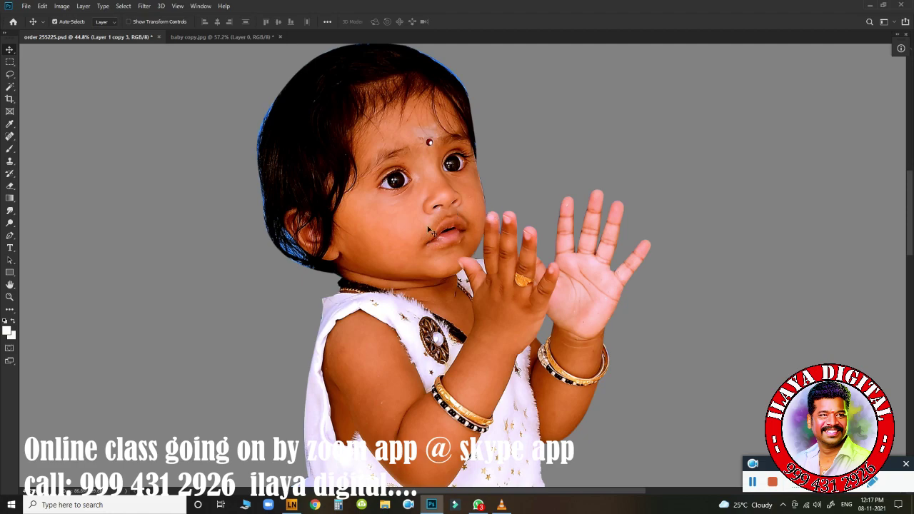
- Switch to the Smudge tool with the Smudge Brush preset
scroll(461, 225, "up", 4)
scroll(464, 224, "down", 2)
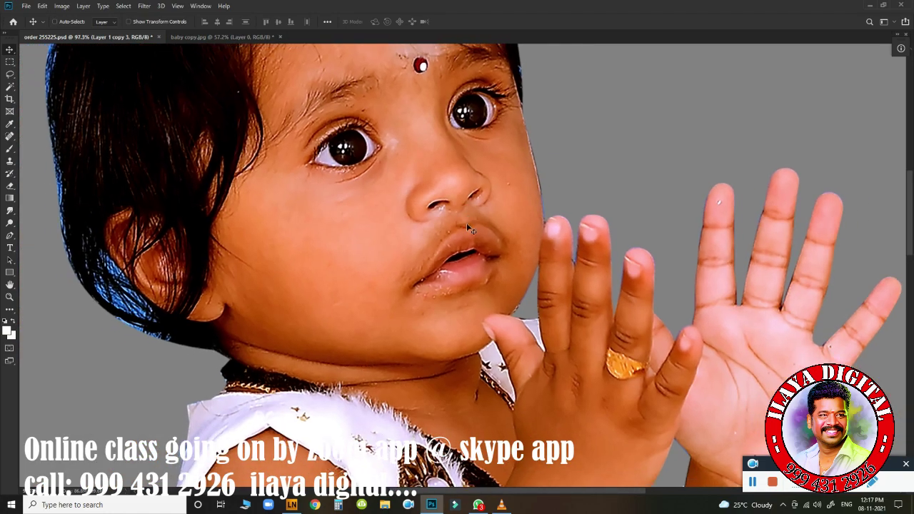
scroll(450, 240, "down", 3)
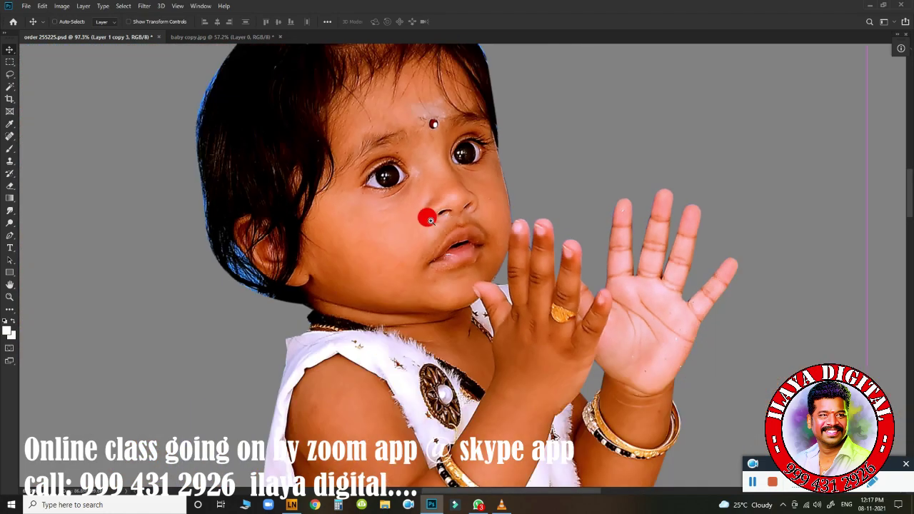
scroll(443, 244, "up", 4)
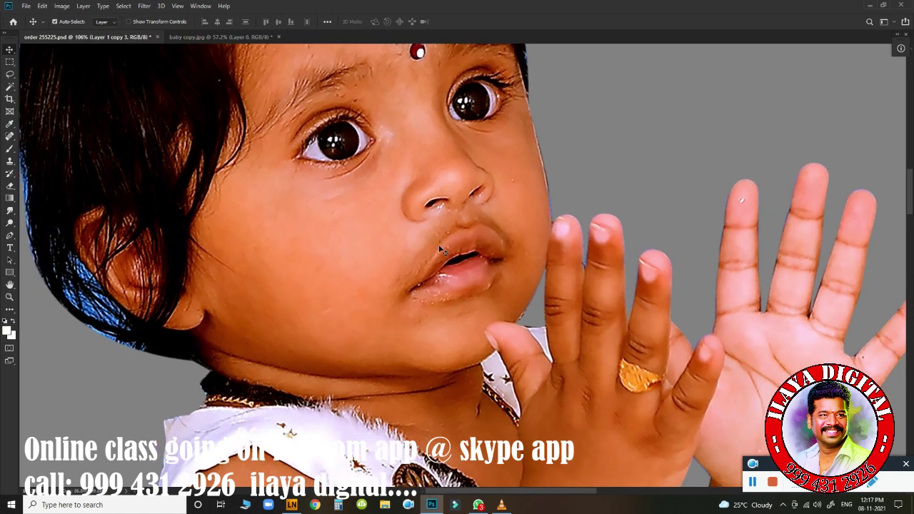
left_click(10, 212)
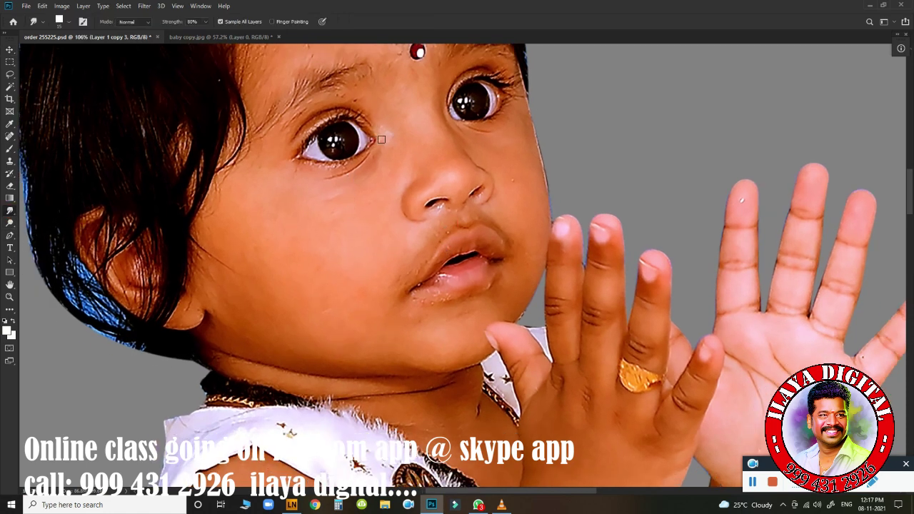
right_click(382, 146)
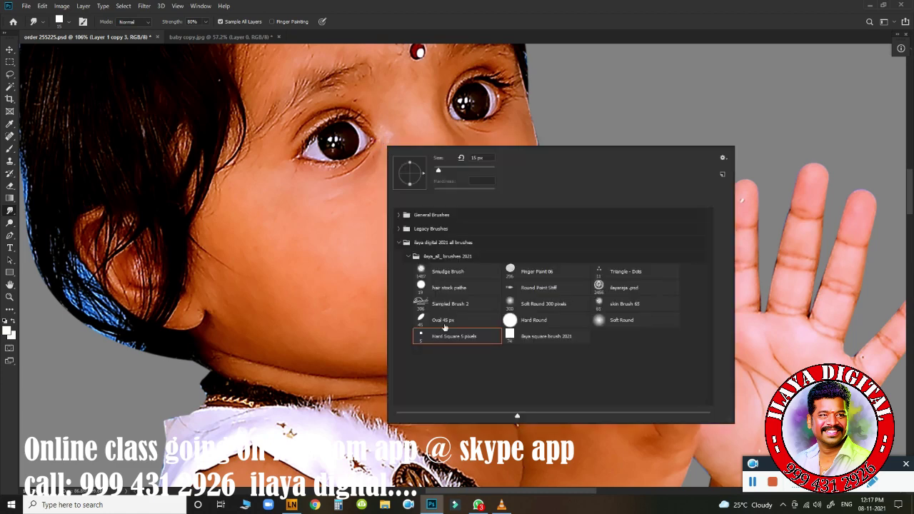
left_click(454, 274)
left_click(473, 21)
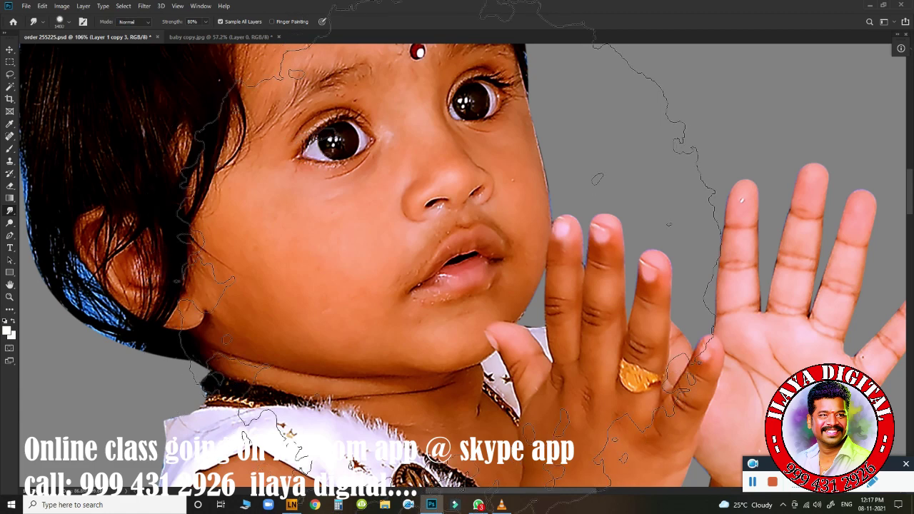
- Shrink the brush to 1200 and enable Transfer in the brush settings
key("bracketleft")
key("bracketleft")
key("bracketleft")
key("bracketleft")
key("bracketleft")
key("bracketleft")
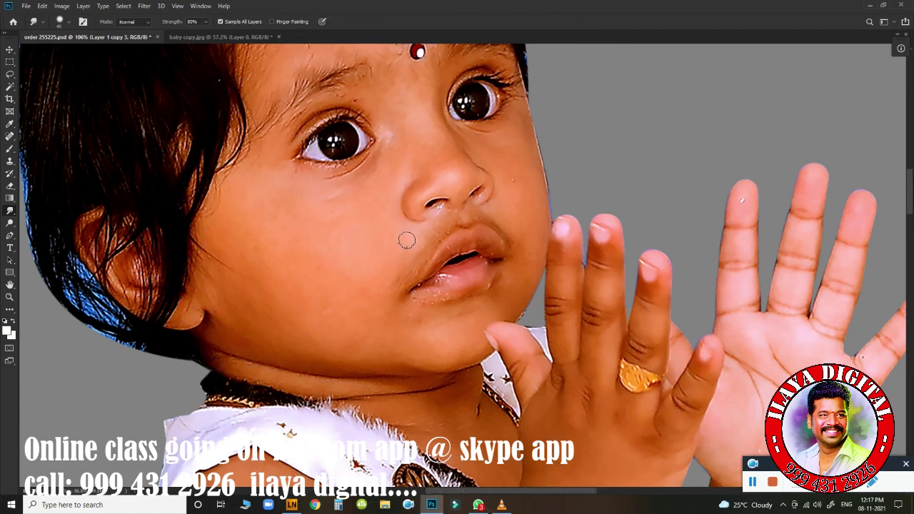
key("F5")
left_click(721, 319)
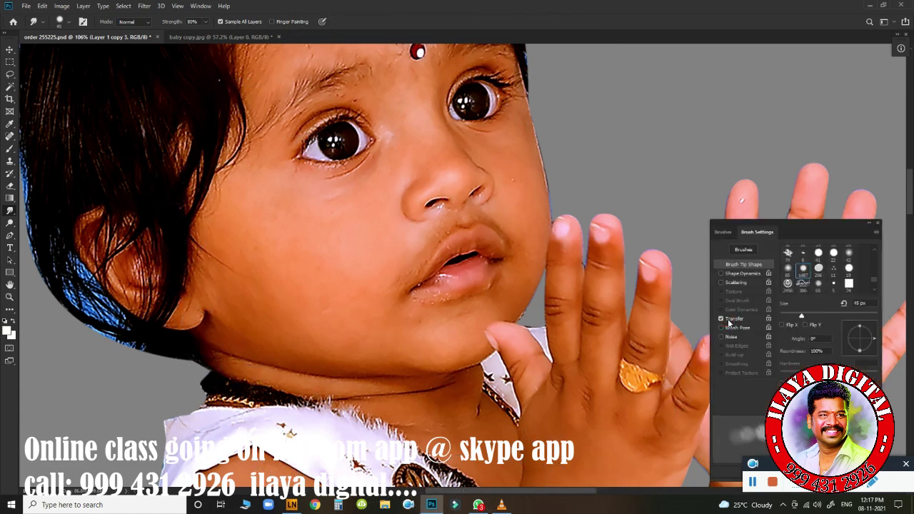
left_click(743, 319)
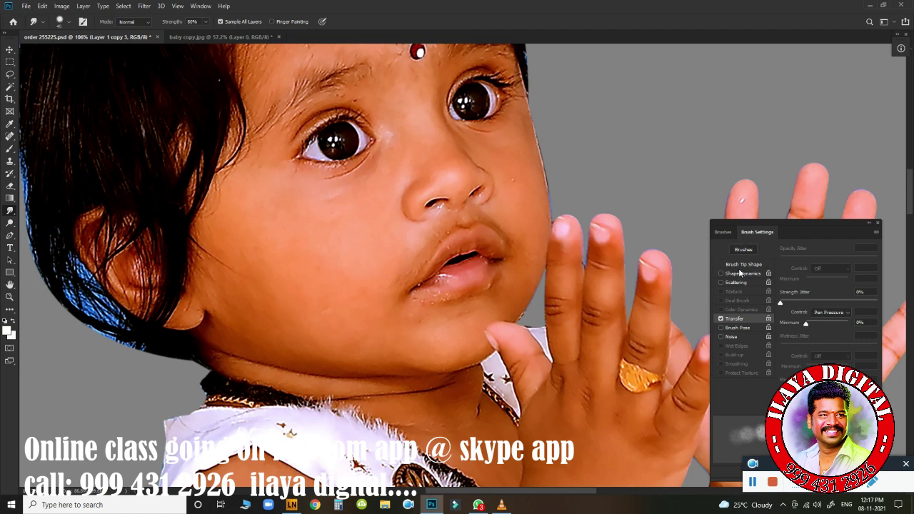
left_click(745, 265)
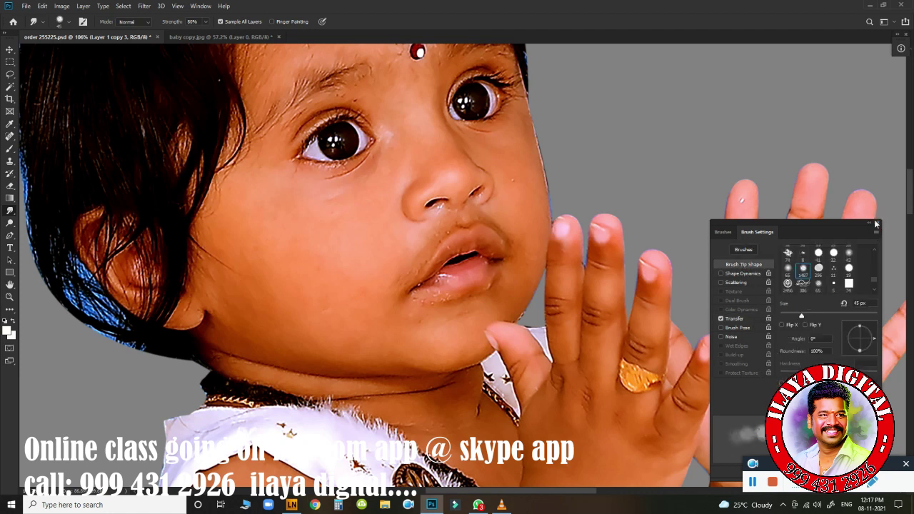
left_click(875, 224)
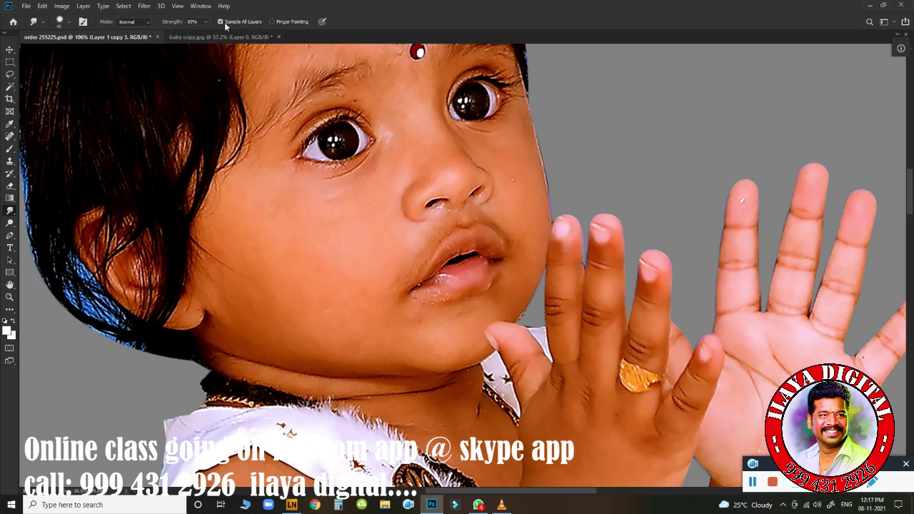
left_click_drag(402, 201, 482, 205)
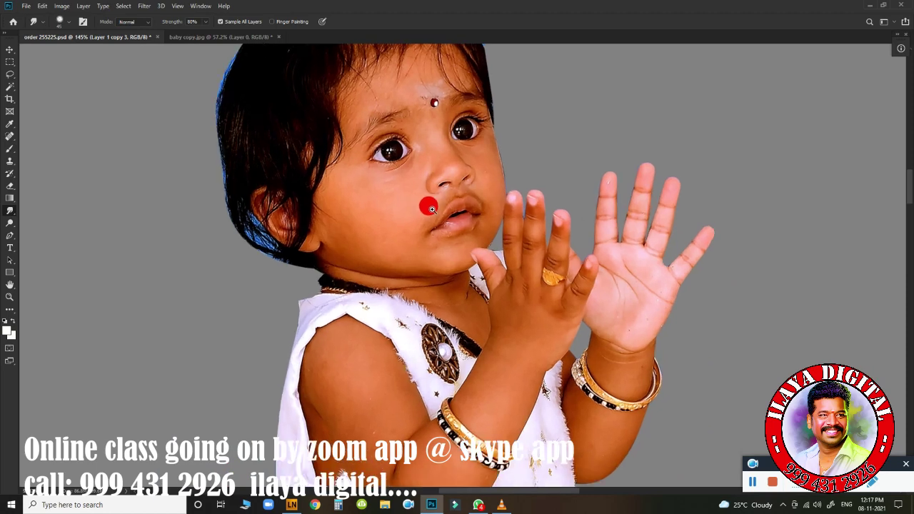
left_click_drag(482, 205, 448, 210)
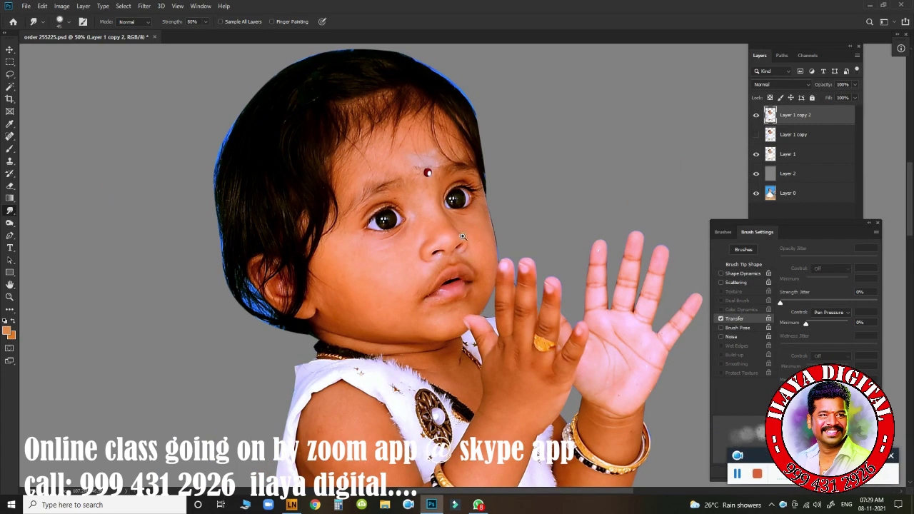
- Toggle Layer 1 copy visibility to compare versions, then open and cancel Curves
left_click_drag(479, 234, 447, 227)
left_click(756, 115)
left_click(756, 154)
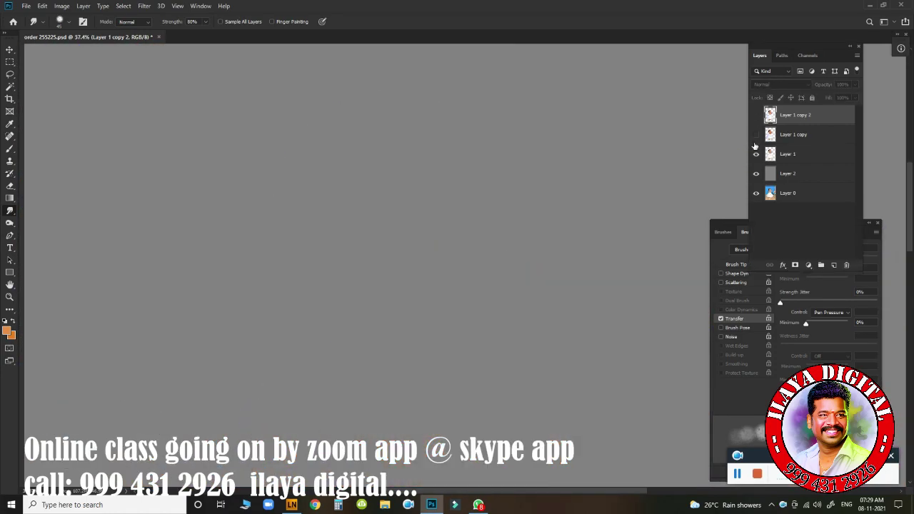
left_click(756, 115)
left_click_drag(488, 222, 406, 252)
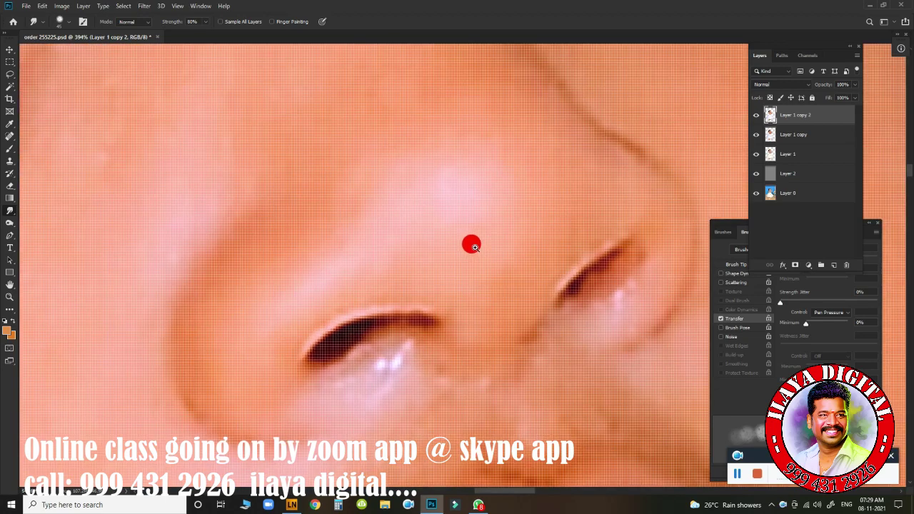
key("ctrl+m")
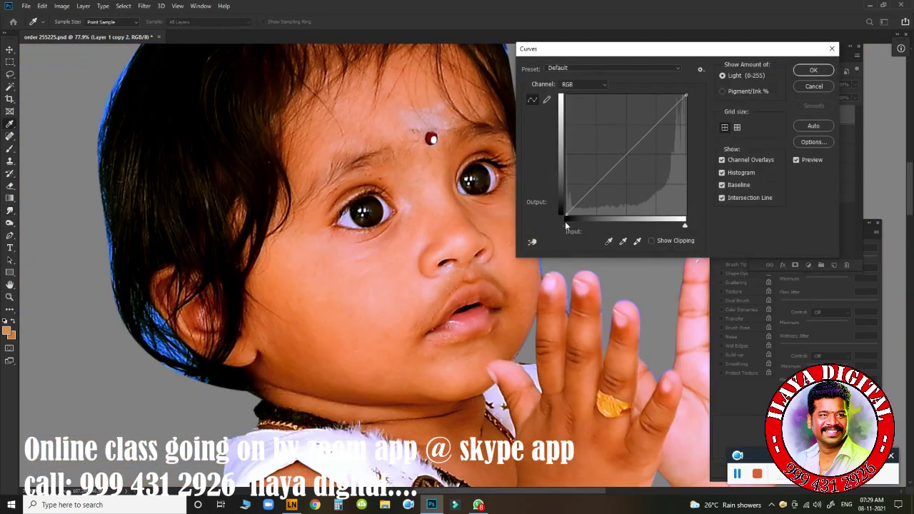
left_click(564, 225)
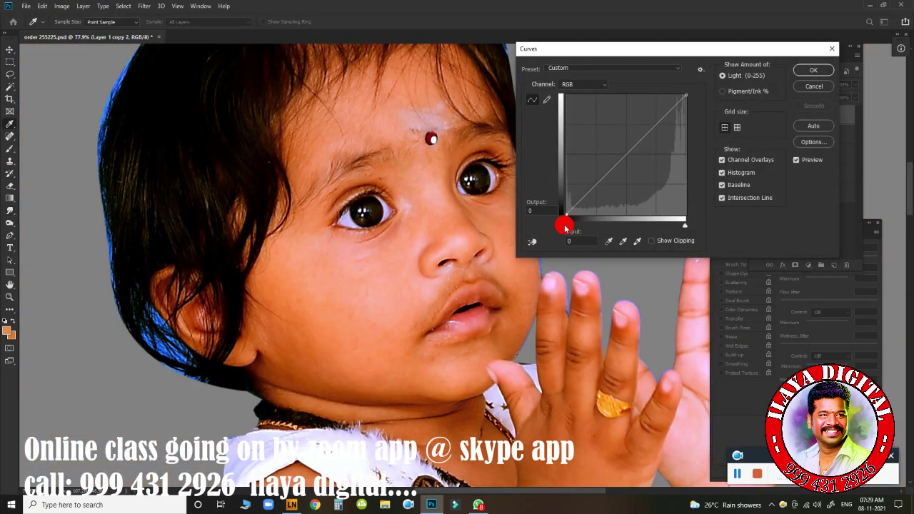
left_click(812, 71)
- Apply Selective Color adding a little black to Blacks and +17 black to Neutrals
left_click(61, 6)
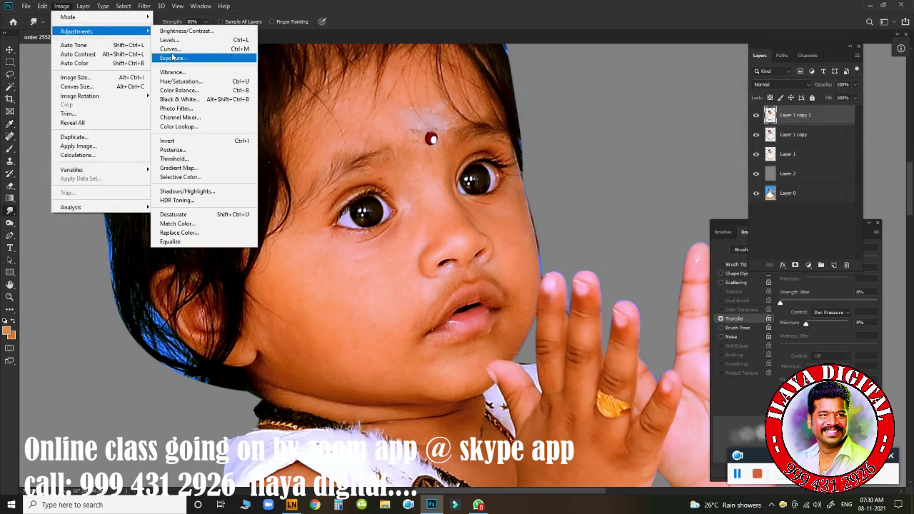
left_click(199, 179)
left_click(630, 86)
left_click(618, 175)
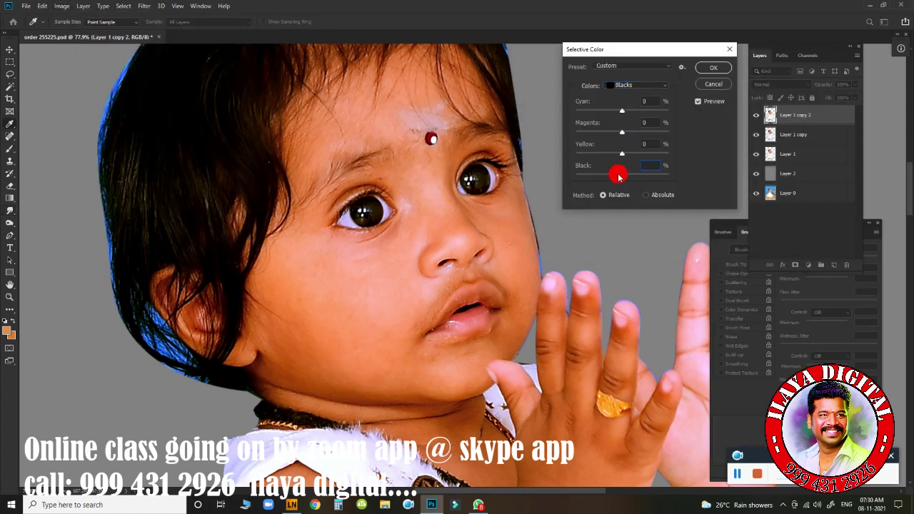
left_click_drag(618, 176, 624, 178)
left_click(654, 86)
left_click(622, 154)
mouse_move(622, 175)
left_mouse_down()
mouse_move(631, 180)
mouse_move(612, 180)
mouse_move(619, 183)
left_mouse_up()
left_click(707, 84)
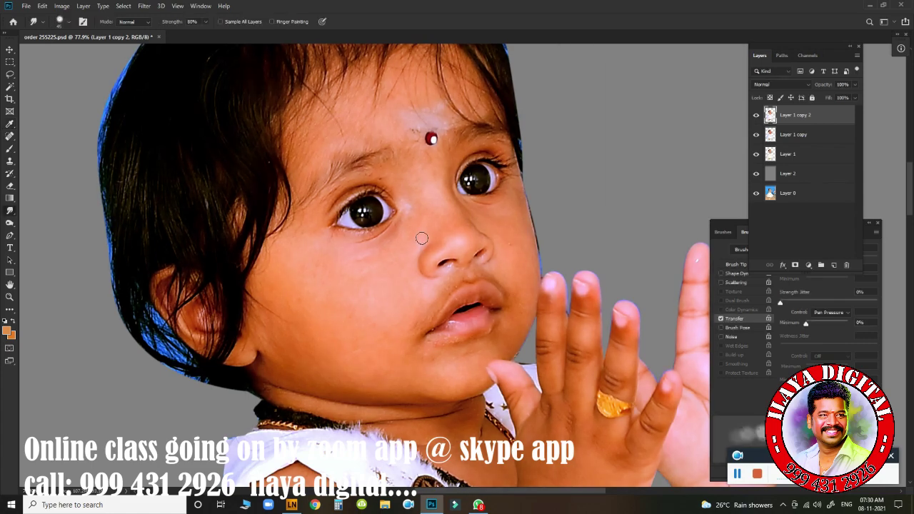
scroll(423, 235, "up", 5)
scroll(441, 300, "up", 2)
scroll(432, 279, "down", 4)
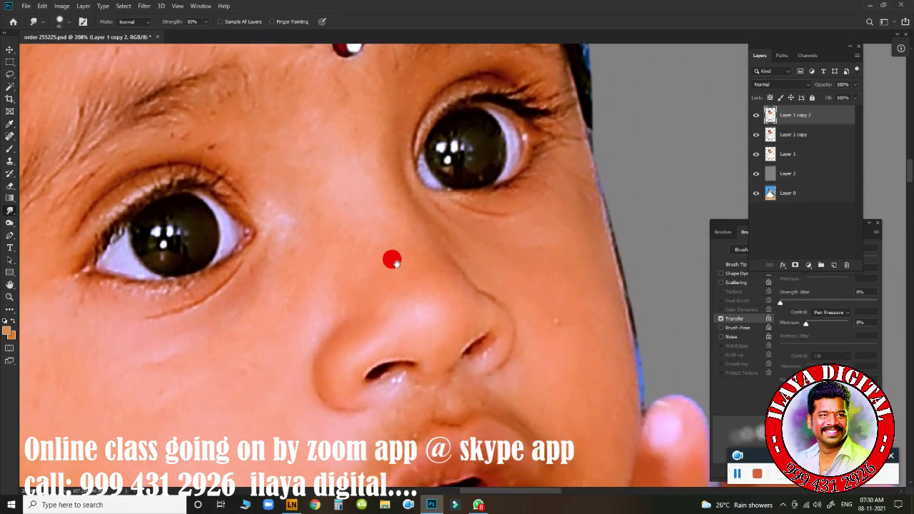
scroll(390, 257, "down", 4)
scroll(417, 268, "up", 2)
scroll(426, 280, "up", 2)
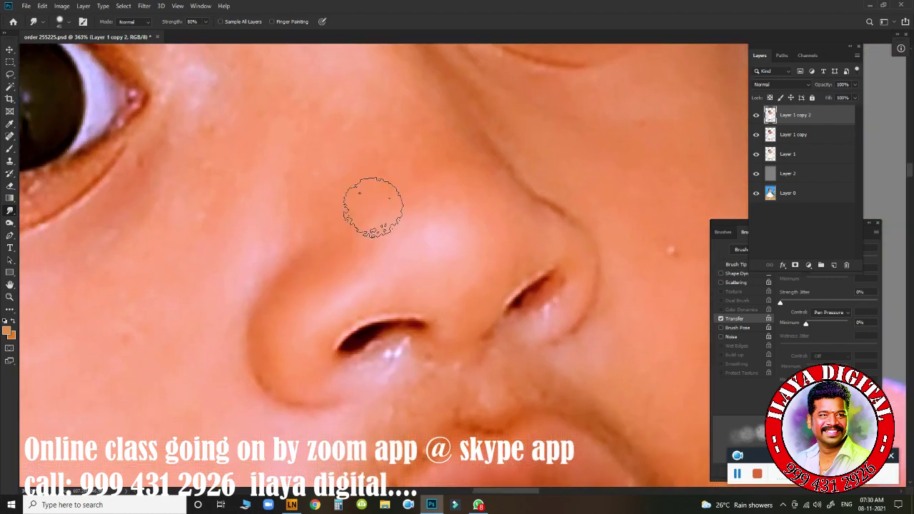
- Smudge the nose tip, its left and upper-left edges, and the skin around the nostril
key("ctrl+alt+i")
key("Escape")
key("r")
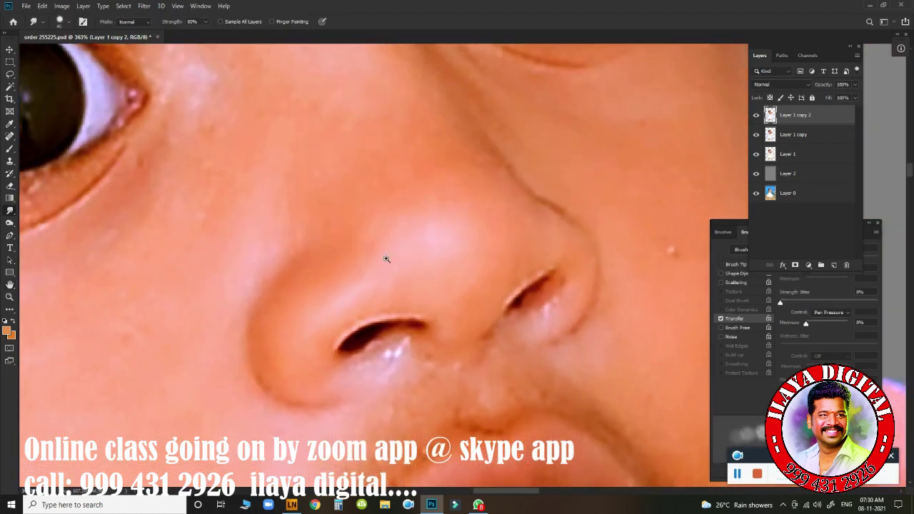
left_click(369, 265)
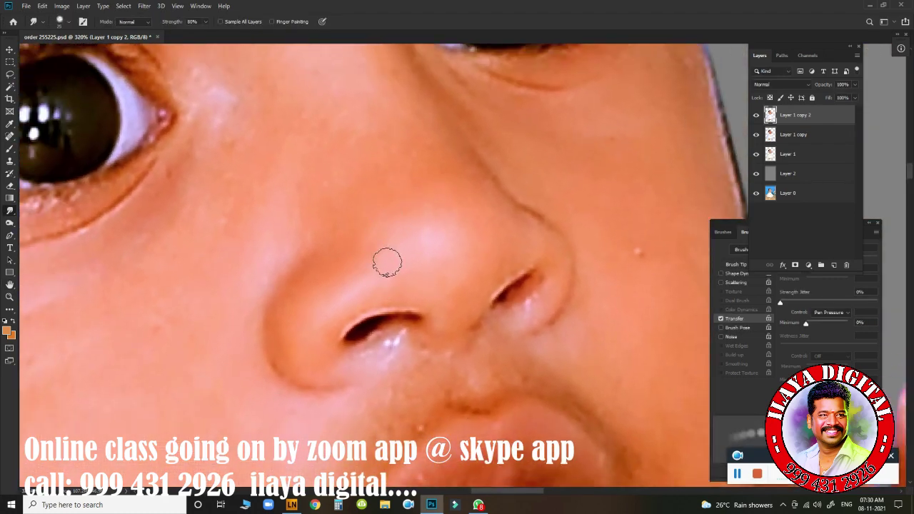
mouse_move(292, 268)
left_mouse_down()
mouse_move(307, 283)
mouse_move(326, 267)
mouse_move(302, 287)
mouse_move(327, 273)
left_mouse_up()
mouse_move(292, 332)
left_mouse_down()
mouse_move(285, 348)
mouse_move(278, 333)
mouse_move(292, 292)
mouse_move(290, 365)
left_mouse_up()
mouse_move(357, 303)
left_mouse_down()
mouse_move(367, 307)
mouse_move(378, 277)
left_mouse_up()
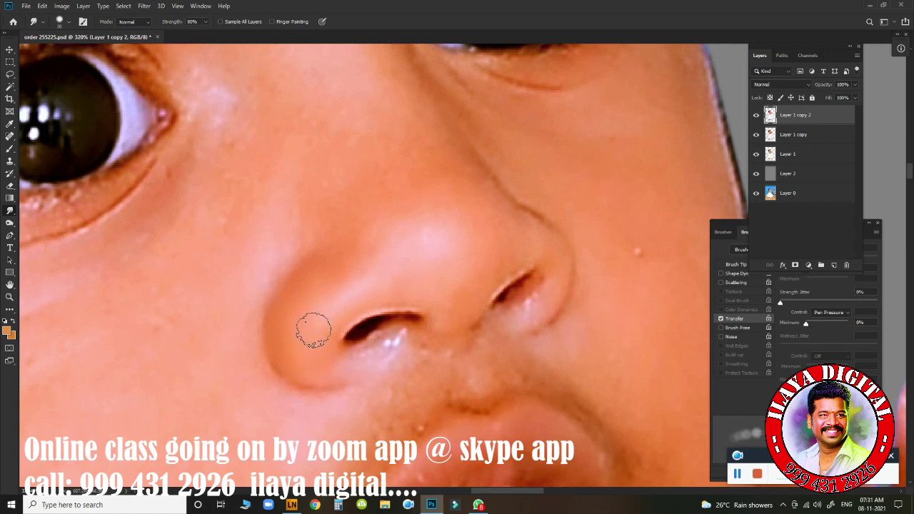
mouse_move(318, 303)
left_mouse_down()
mouse_move(329, 279)
mouse_move(319, 349)
mouse_move(367, 351)
mouse_move(359, 362)
left_mouse_up()
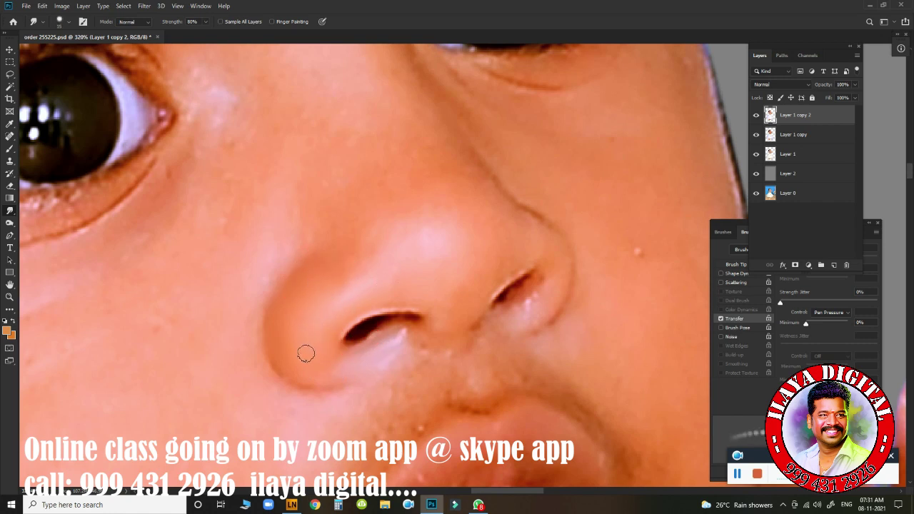
left_click(9, 149)
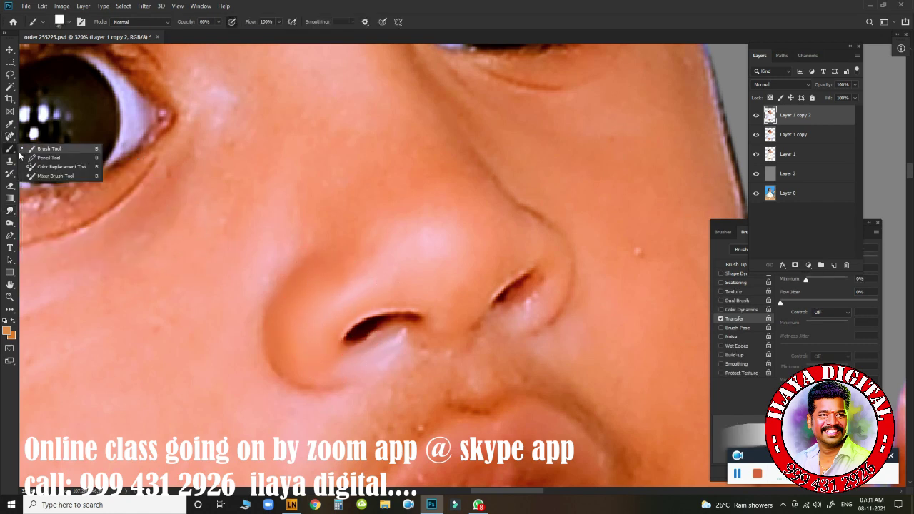
- Select the Mixer Brush and clean the paint out of it
left_click(41, 175)
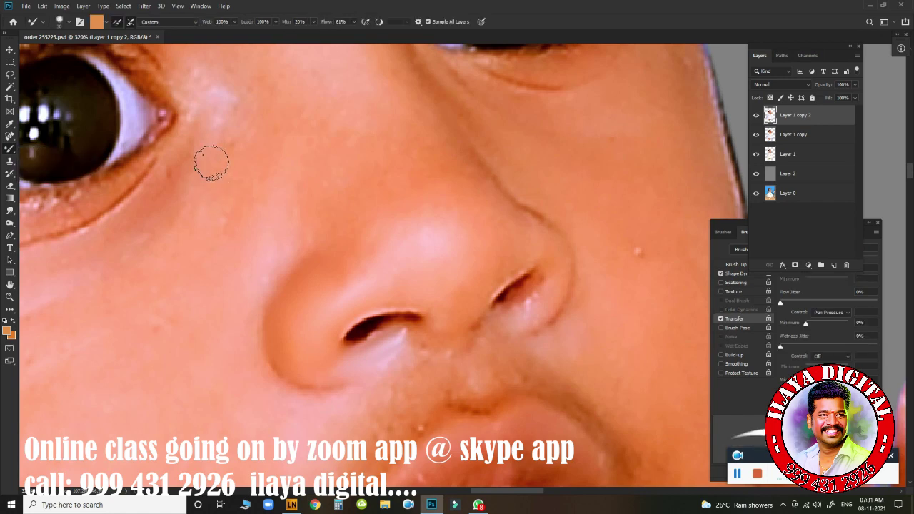
left_click(116, 22)
scroll(329, 300, "up", 2)
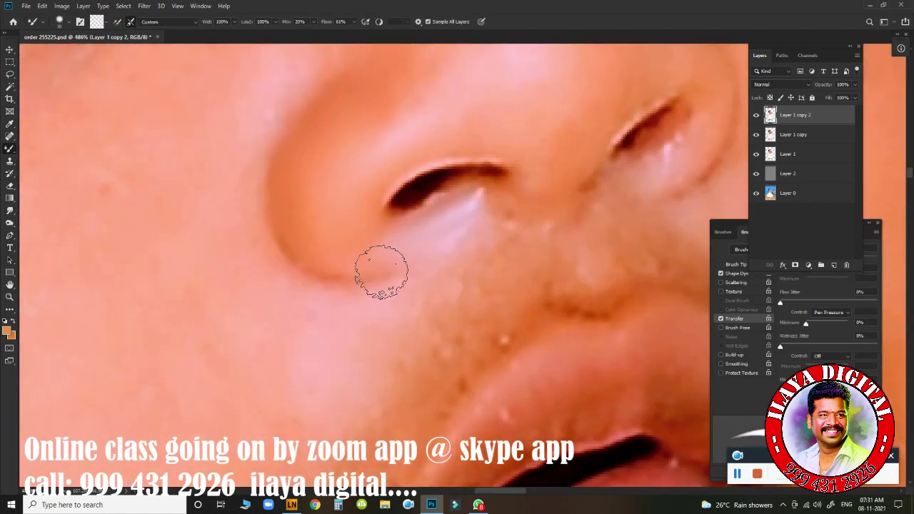
scroll(382, 272, "down", 3)
- Open Image Size, enter 30 for resolution, then cancel without changes
key("ctrl+alt+i")
double_click(504, 185)
type("30")
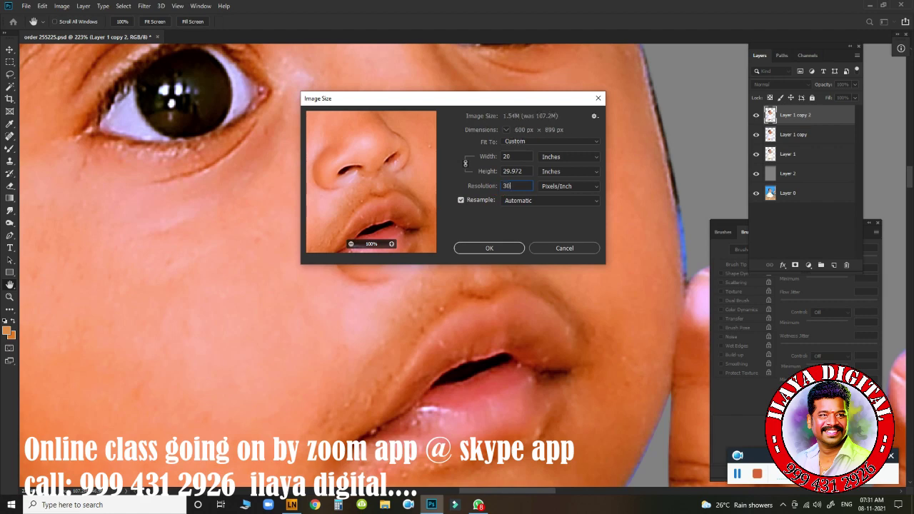
key("Escape")
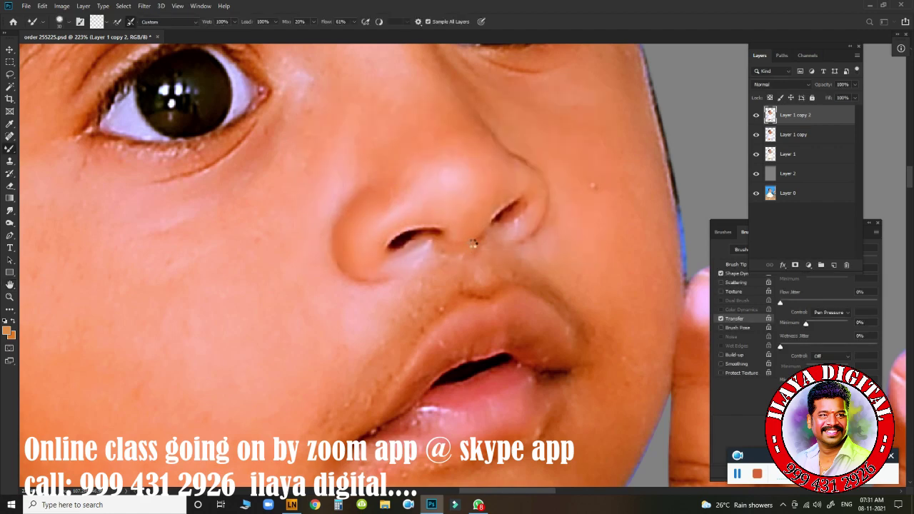
scroll(559, 303, "up", 2)
scroll(569, 306, "up", 2)
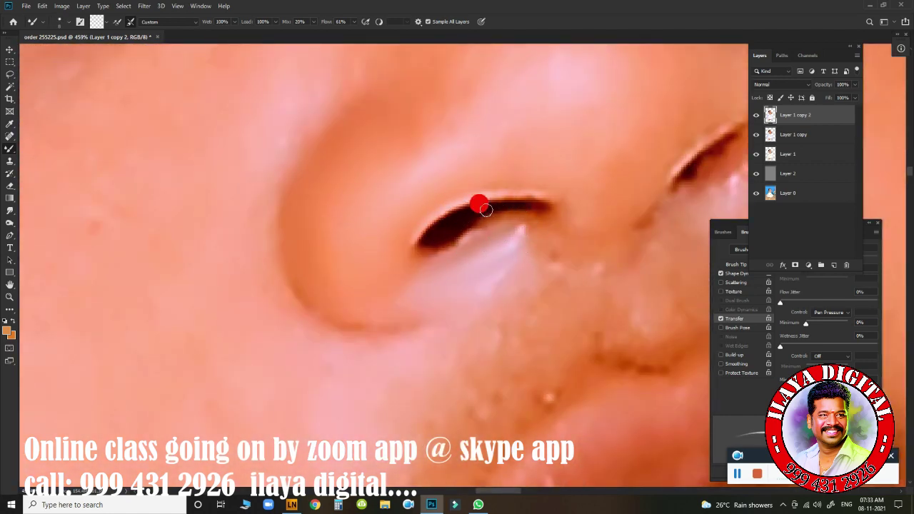
- Test the mixer brush on the nostril rim and set the brush tip to 9 px
left_click(522, 199)
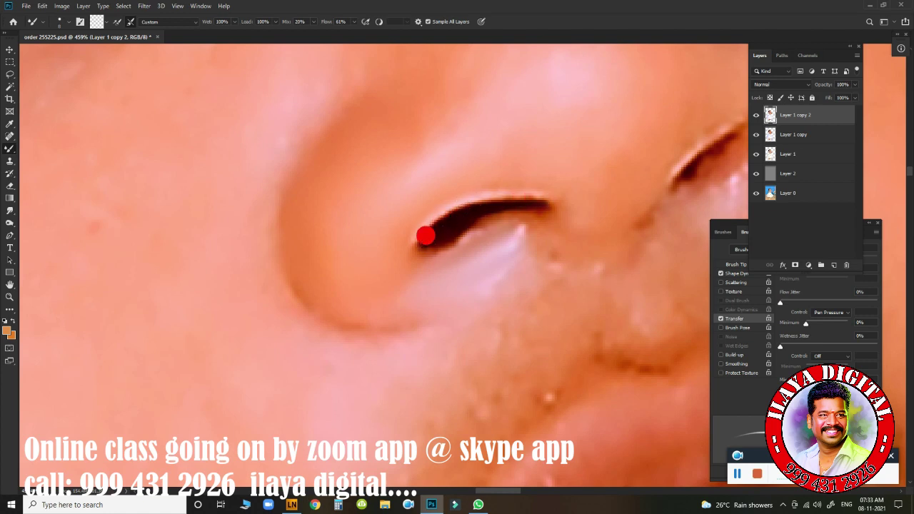
left_click(747, 287)
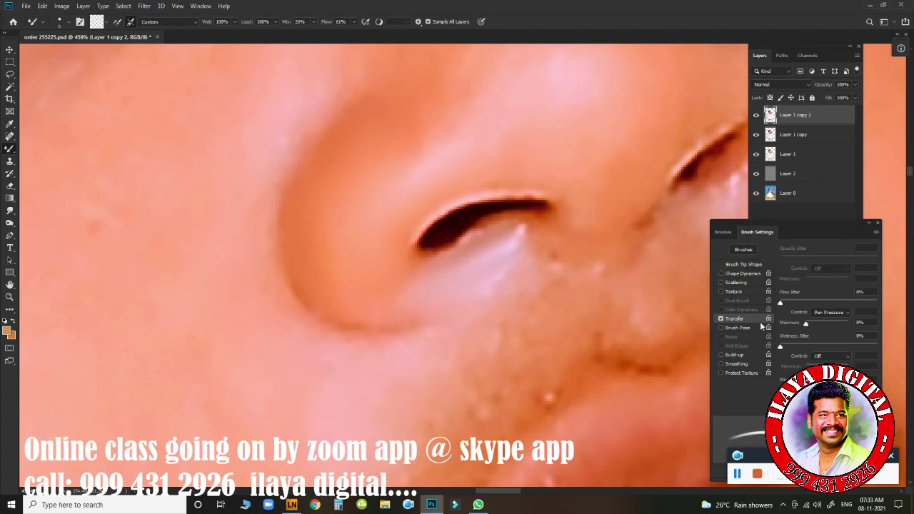
left_click(746, 265)
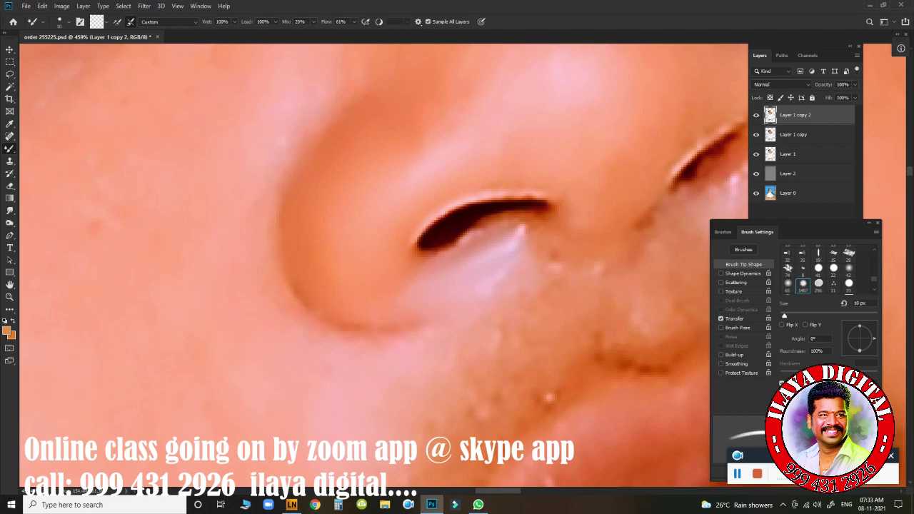
left_click(473, 204)
key("[")
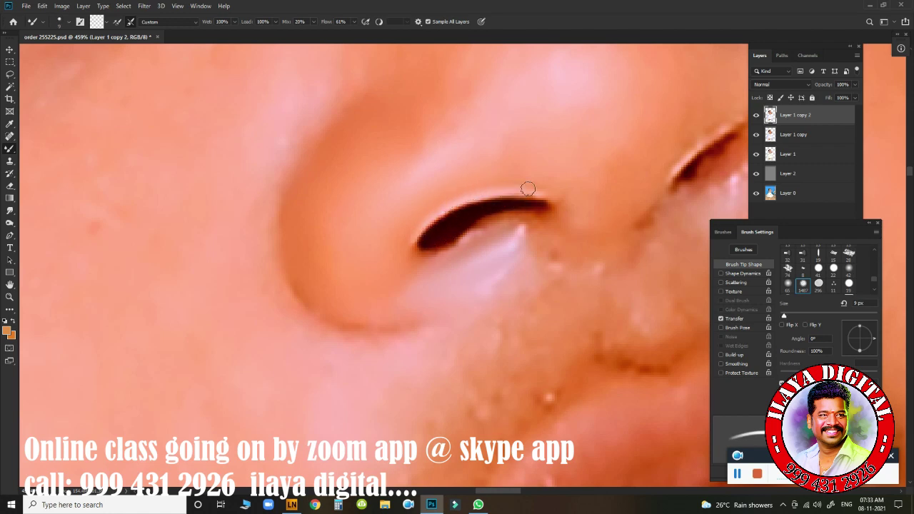
- Paint the nostril crease darker with a roughly 9-10 px brush, extending it right
left_click(405, 225)
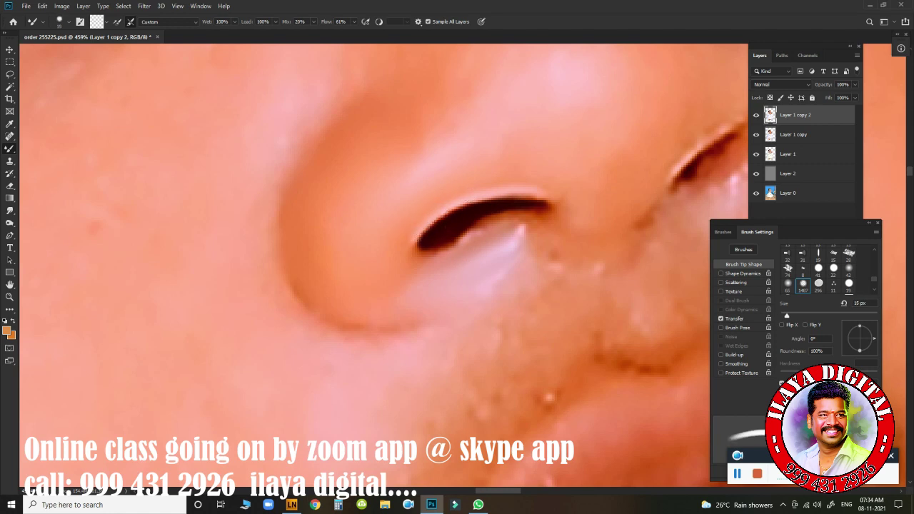
key("[")
mouse_move(471, 224)
left_mouse_down()
mouse_move(505, 206)
mouse_move(536, 215)
mouse_move(510, 224)
left_mouse_up()
key("]")
key("bracketleft")
key("bracketleft")
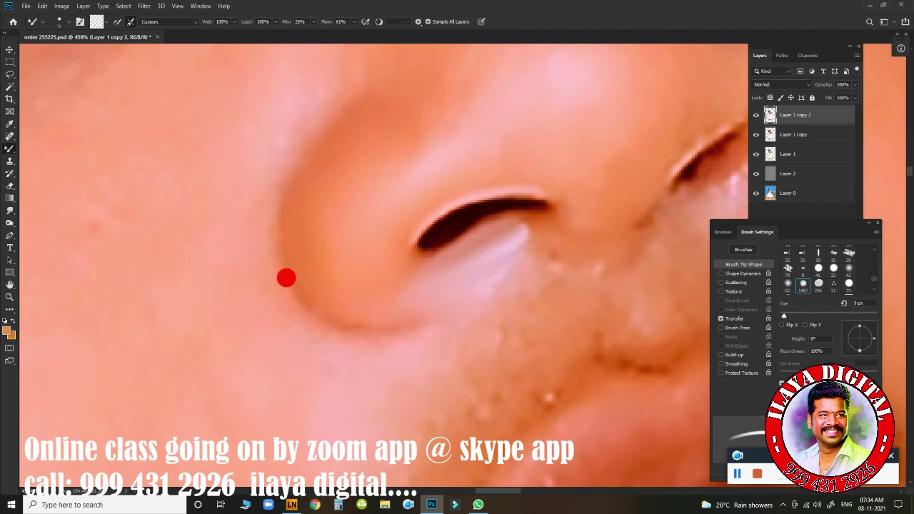
left_click_drag(282, 273, 296, 286)
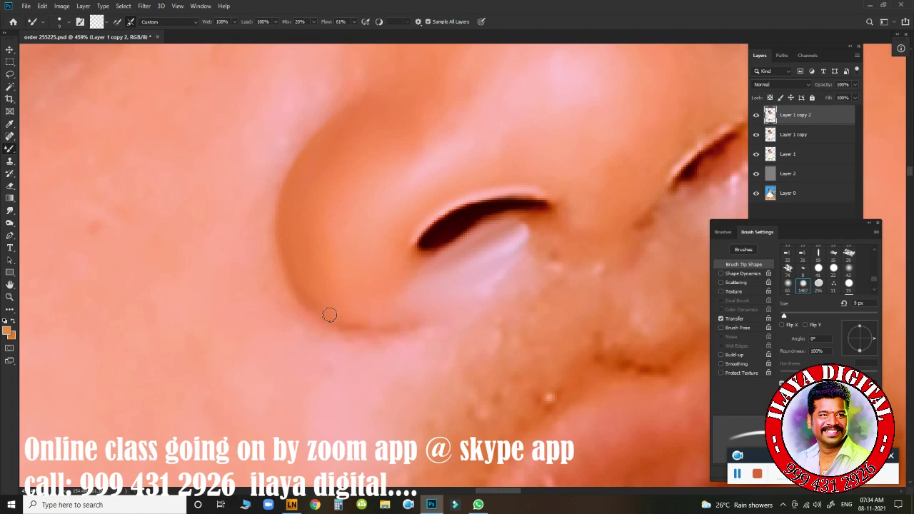
left_click_drag(355, 325, 450, 313)
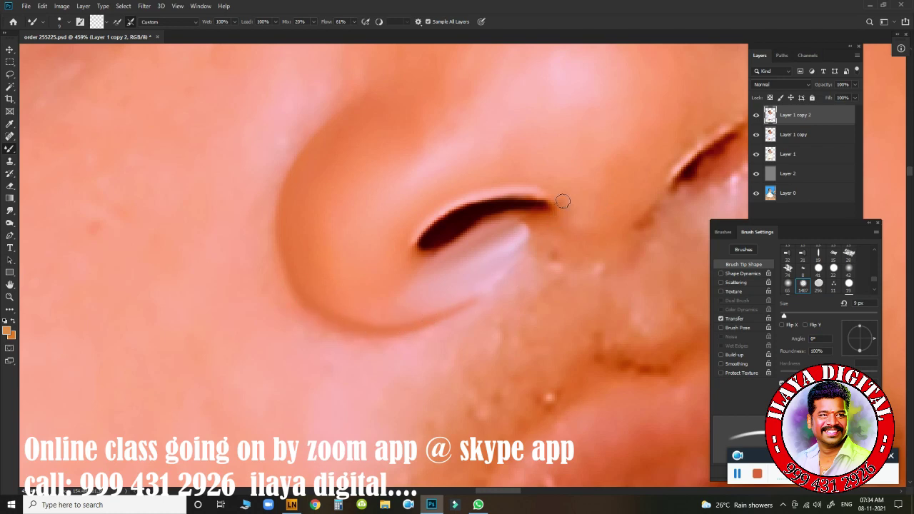
- Rotate the canvas view around the nostril, then reset it to resume painting
scroll(563, 202, "down", 5)
key("r")
mouse_move(351, 298)
left_mouse_down()
mouse_move(444, 345)
mouse_move(500, 329)
mouse_move(535, 255)
left_mouse_up()
scroll(522, 322, "up", 3)
key("b")
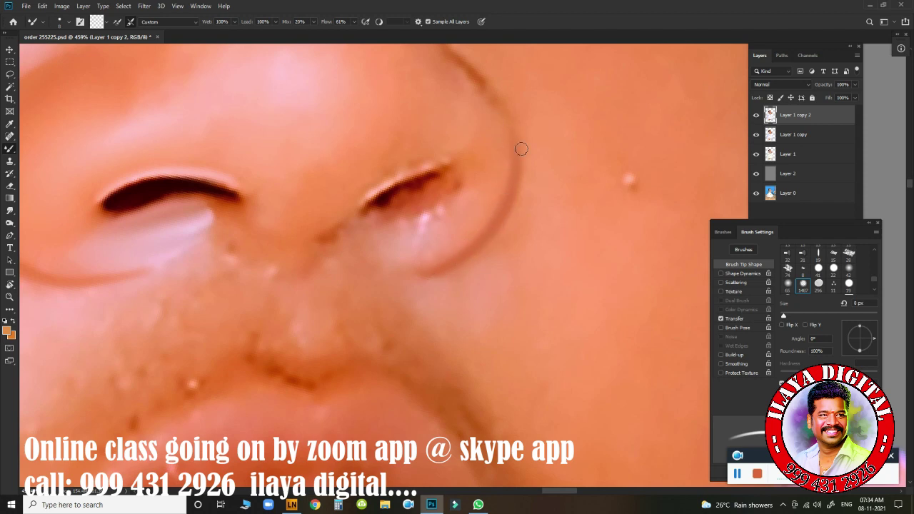
- Darken and sharpen the right nostril edge and brighten its upper edge
left_click_drag(521, 149, 551, 302)
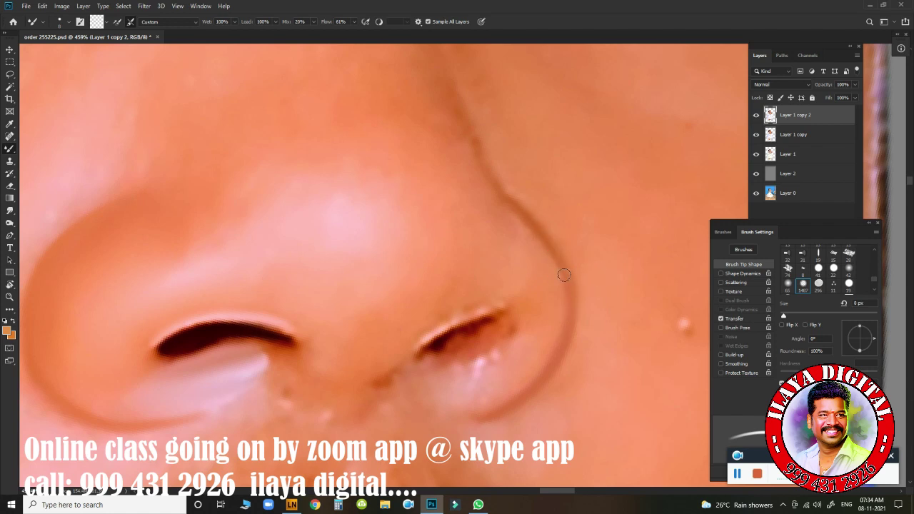
scroll(530, 334, "up", 3)
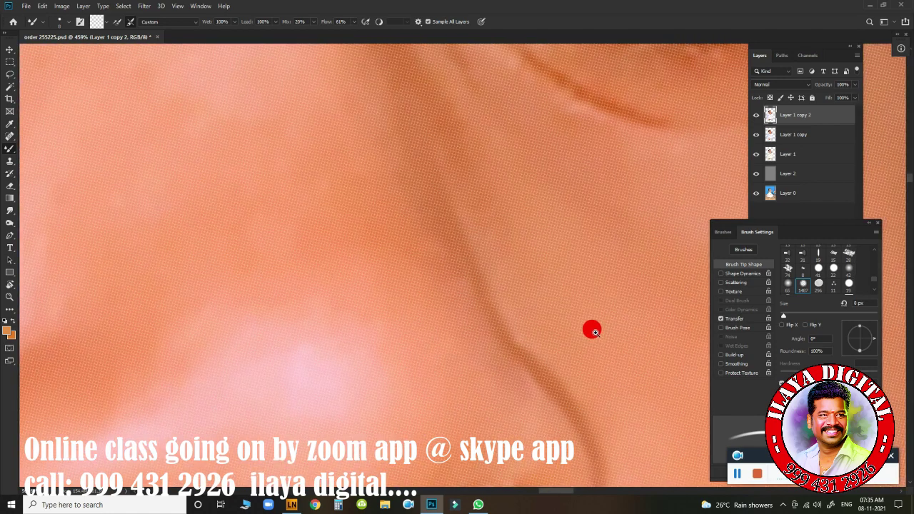
left_click_drag(592, 326, 585, 326)
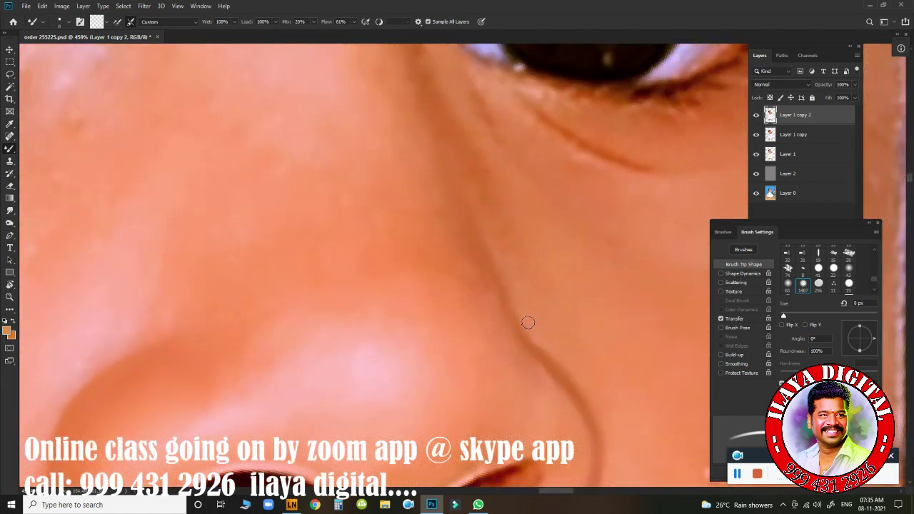
left_click_drag(584, 363, 613, 163)
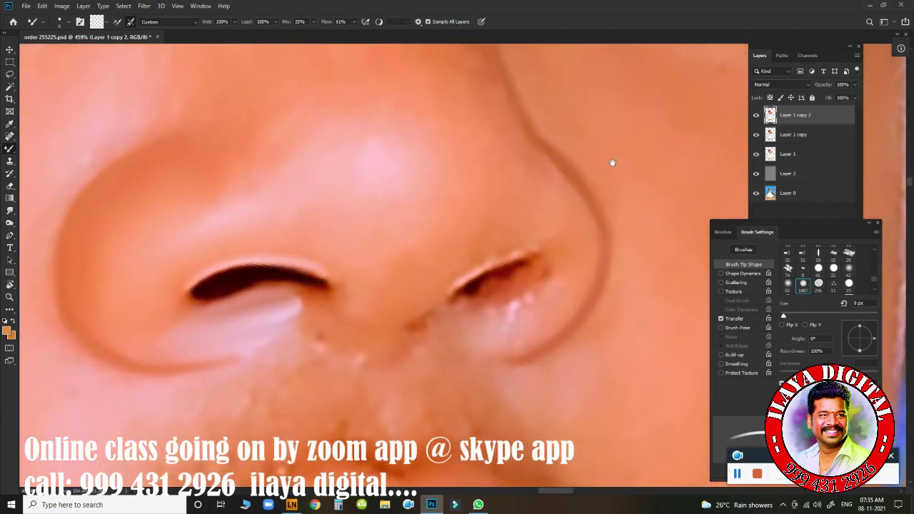
left_click_drag(481, 283, 400, 335)
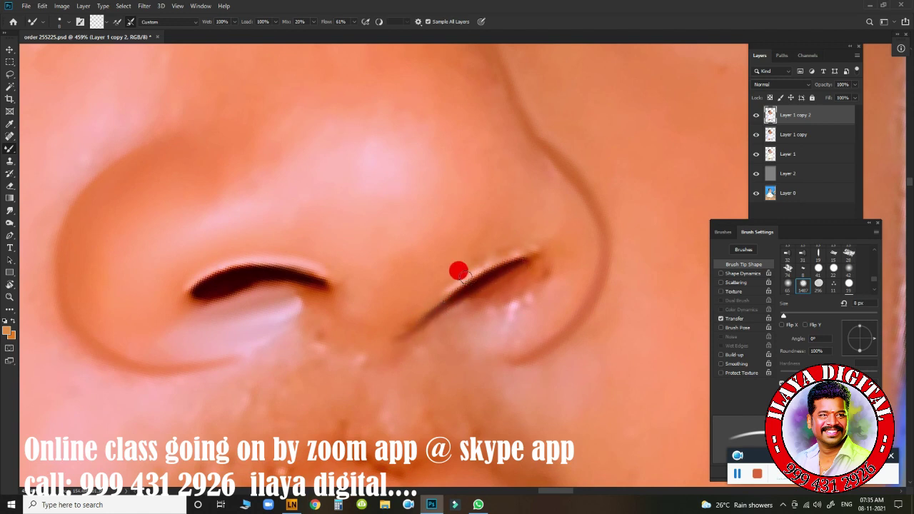
left_click_drag(461, 274, 517, 252)
- Enlarge the brush up to 25 px and paint along the nostril edges and nose bridge
key("bracketright")
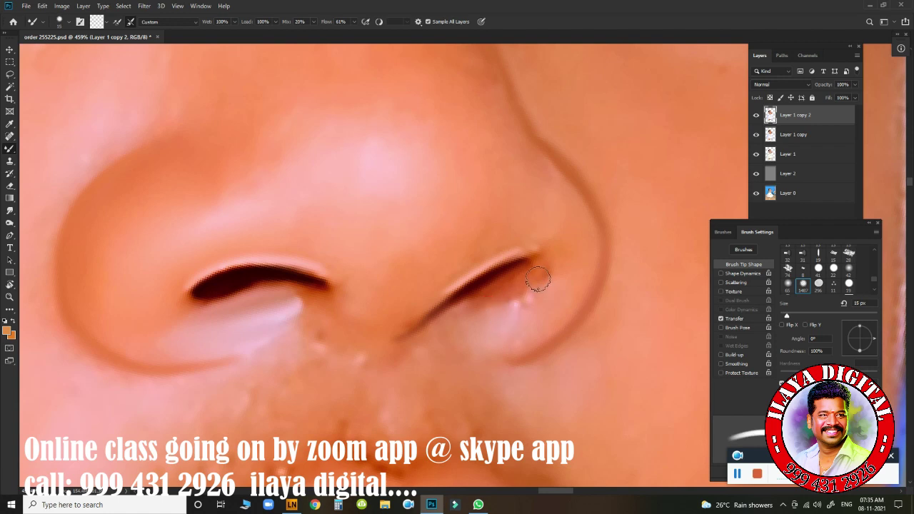
key("bracketright")
left_click_drag(547, 241, 496, 272)
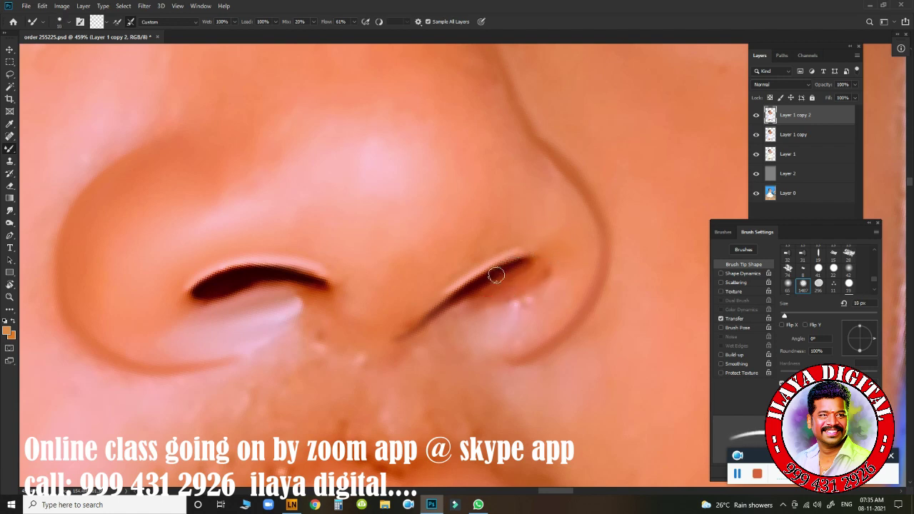
left_click(556, 266)
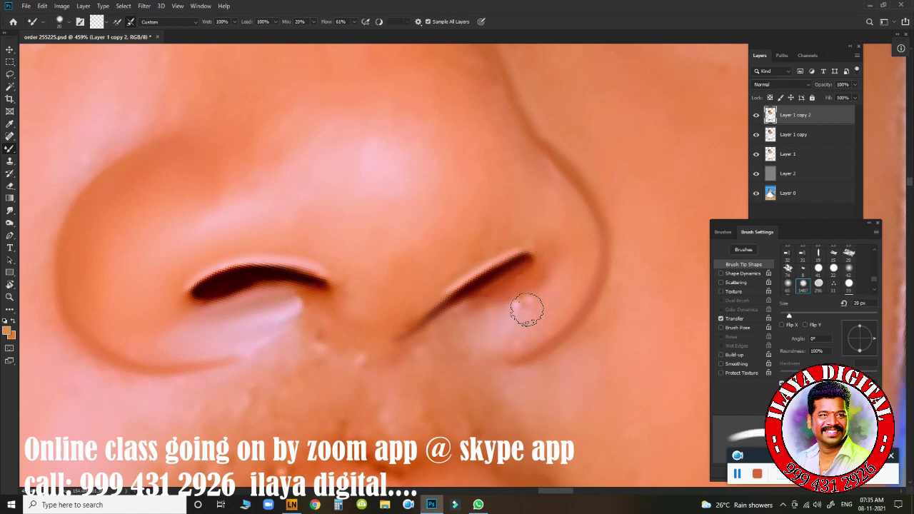
left_click_drag(510, 322, 475, 330)
key("bracketright")
mouse_move(419, 319)
left_mouse_down()
mouse_move(438, 306)
mouse_move(362, 300)
mouse_move(352, 285)
left_mouse_up()
left_click_drag(377, 177, 379, 183)
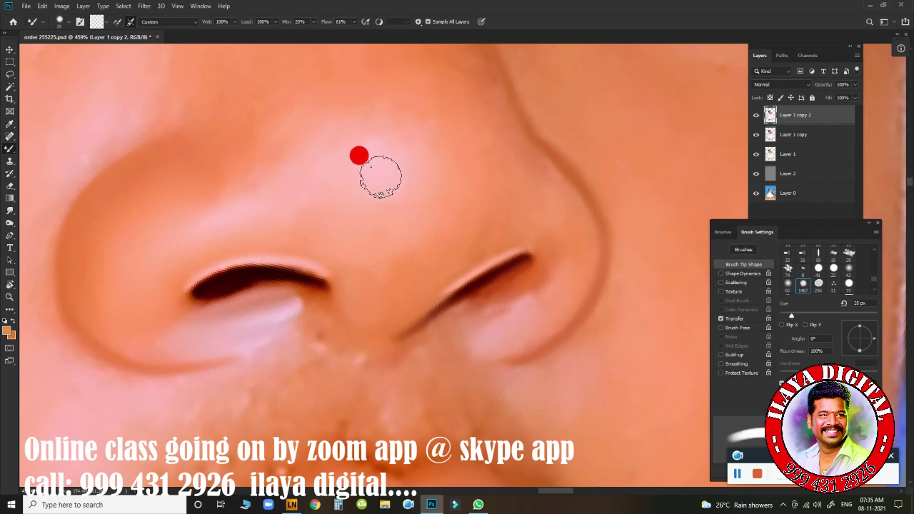
- Dab paint on the nose tip and right side, shrink the brush, and zoom to the left nostril
scroll(449, 311, "down", 2)
scroll(457, 311, "down", 2)
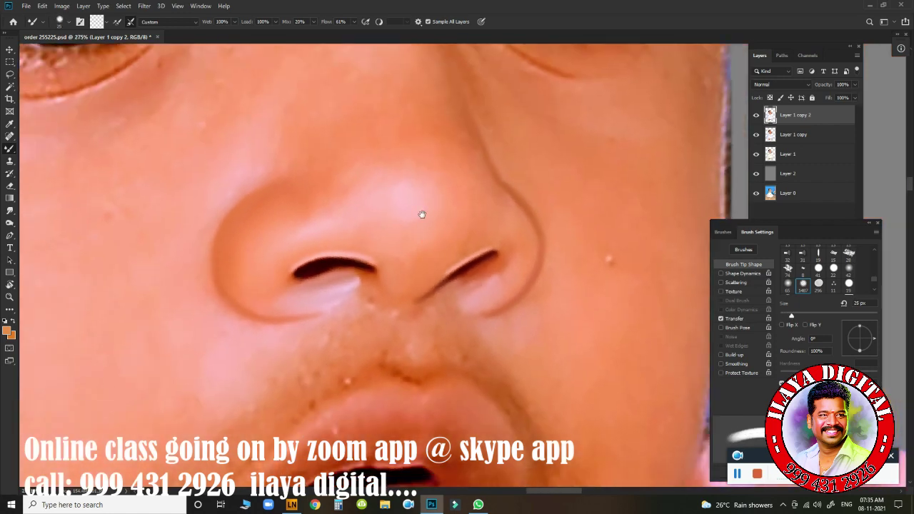
scroll(467, 313, "down", 1)
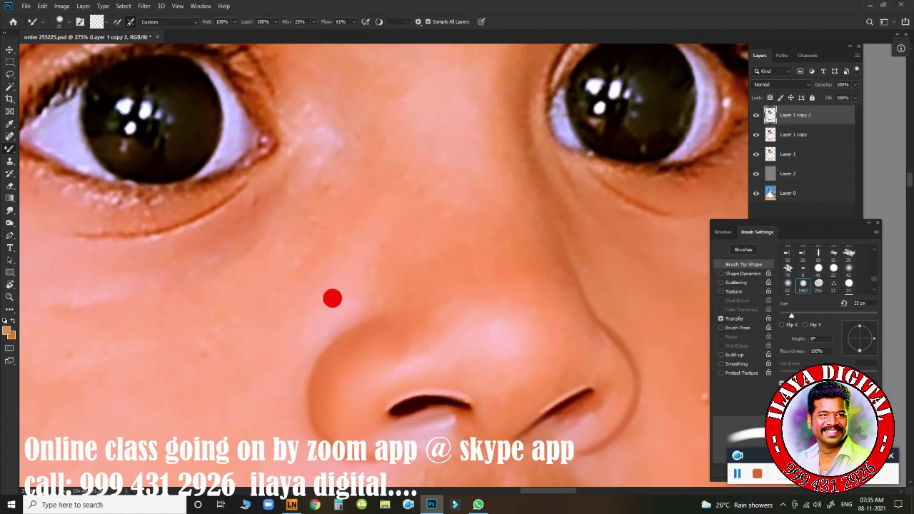
left_click_drag(332, 298, 335, 321)
left_click(394, 291)
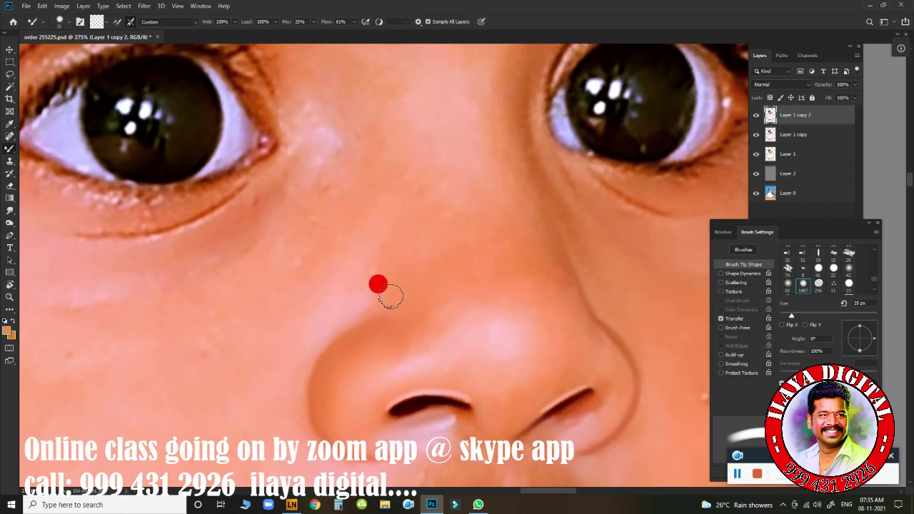
left_click(550, 264)
key("bracketleft")
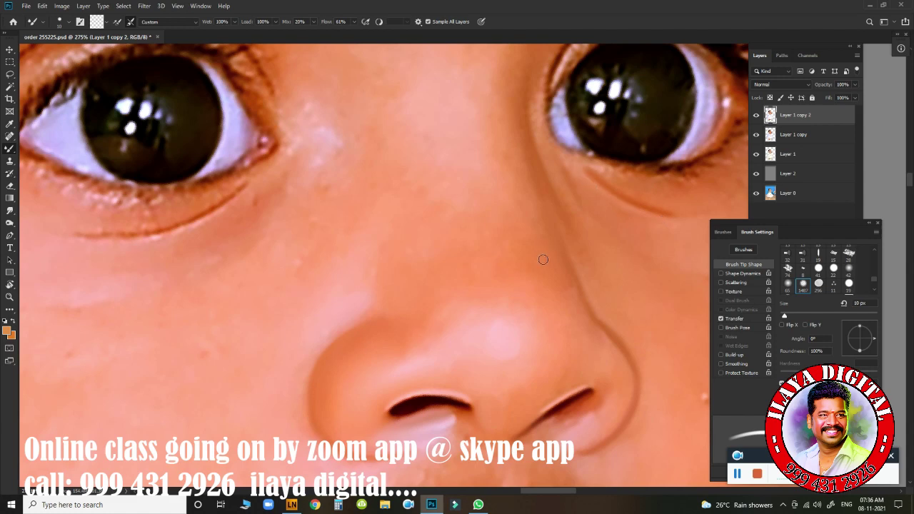
left_click_drag(543, 259, 489, 270)
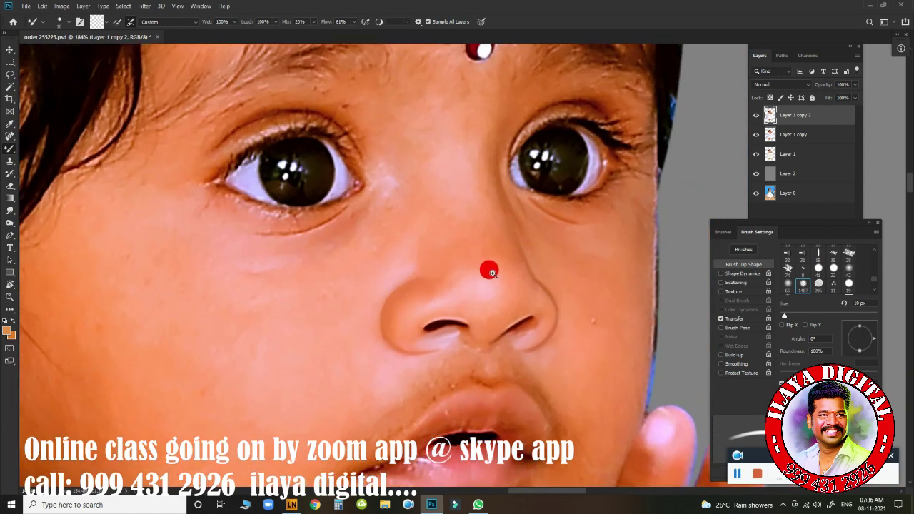
left_click_drag(474, 300, 492, 255)
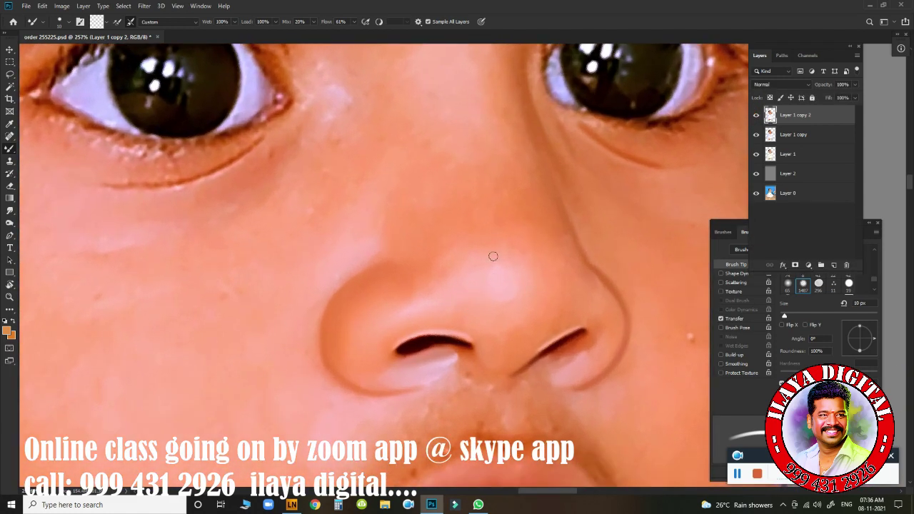
mouse_move(451, 303)
left_mouse_down()
mouse_move(452, 292)
mouse_move(380, 292)
left_mouse_up()
- Smudge along the upper and lower left nostril rim to blend the paint
key("r")
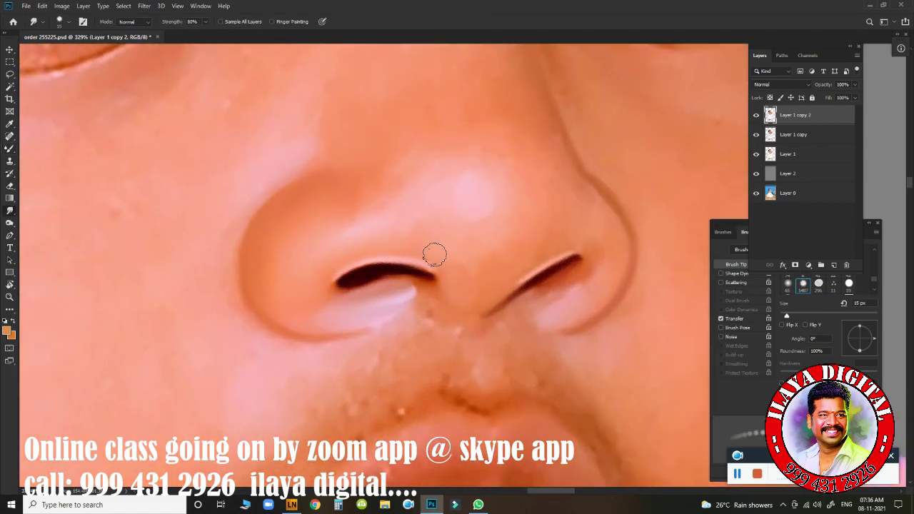
key("F5")
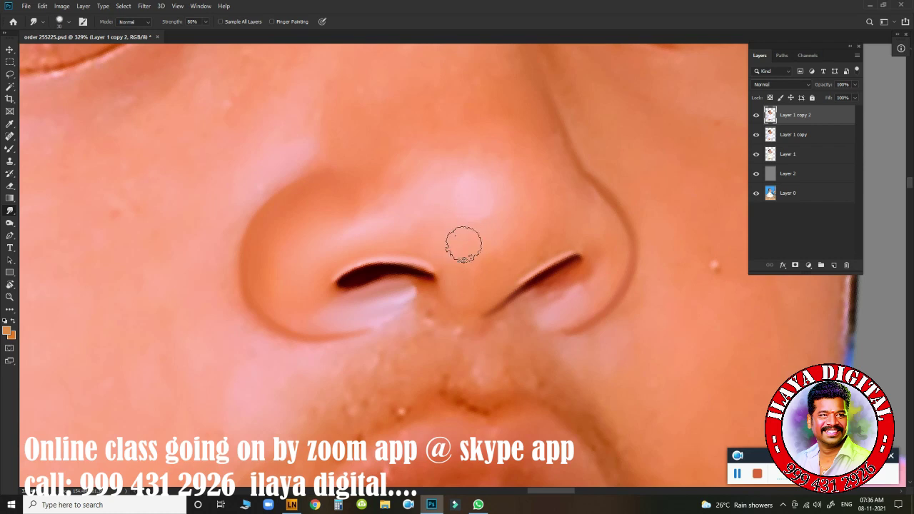
left_click_drag(310, 261, 326, 255)
left_click_drag(380, 239, 453, 265)
mouse_move(349, 242)
left_mouse_down()
mouse_move(387, 224)
mouse_move(413, 243)
left_mouse_up()
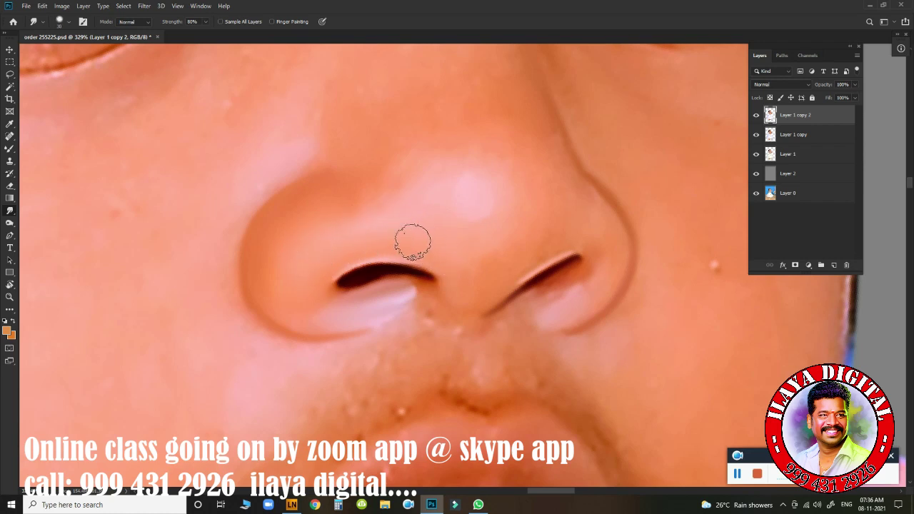
mouse_move(317, 196)
left_mouse_down()
mouse_move(343, 187)
mouse_move(351, 200)
mouse_move(333, 200)
mouse_move(271, 251)
mouse_move(326, 214)
mouse_move(332, 193)
left_mouse_up()
mouse_move(290, 306)
left_mouse_down()
mouse_move(260, 271)
mouse_move(265, 229)
mouse_move(300, 198)
mouse_move(333, 188)
mouse_move(314, 257)
mouse_move(391, 240)
left_mouse_up()
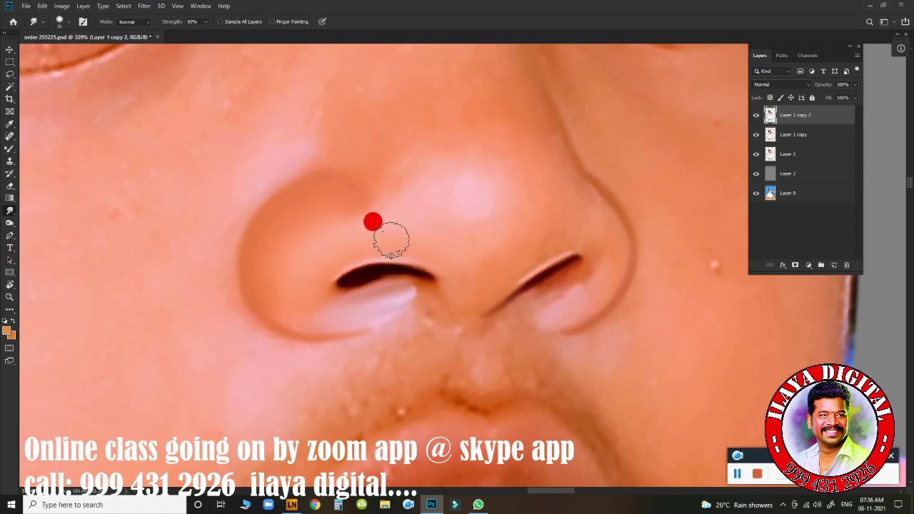
mouse_move(282, 298)
left_mouse_down()
mouse_move(255, 286)
mouse_move(274, 312)
mouse_move(261, 309)
mouse_move(257, 202)
mouse_move(247, 286)
mouse_move(263, 311)
left_mouse_up()
- With a smaller smudge brush, soften the nostril's dark edge and the skin around the nose tip
key("bracketleft")
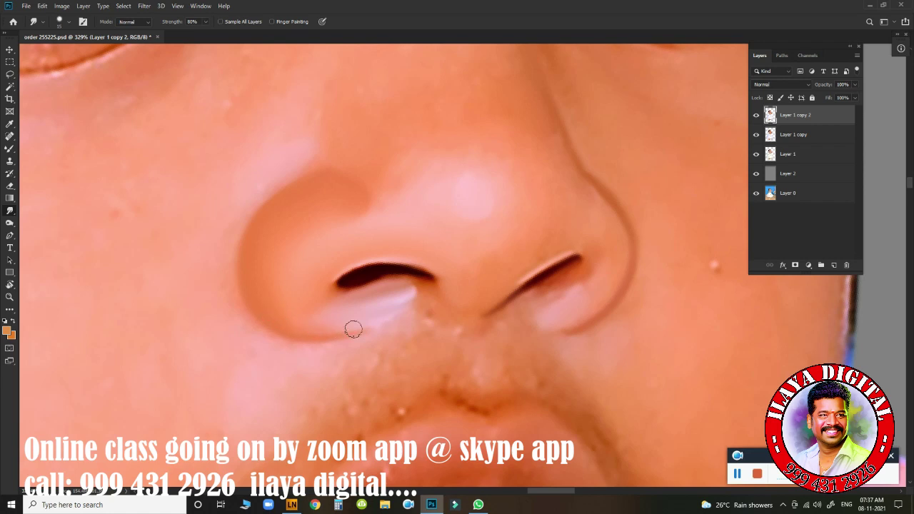
mouse_move(353, 329)
left_mouse_down()
mouse_move(336, 304)
mouse_move(333, 319)
mouse_move(286, 310)
mouse_move(357, 224)
mouse_move(285, 323)
mouse_move(367, 331)
left_mouse_up()
left_click_drag(401, 270, 364, 272)
mouse_move(420, 271)
left_mouse_down()
mouse_move(387, 271)
mouse_move(428, 310)
left_mouse_up()
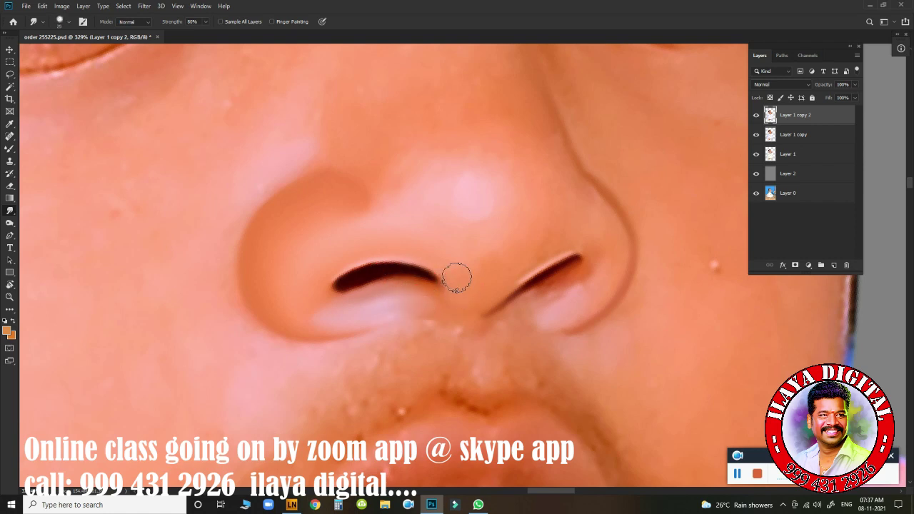
mouse_move(473, 282)
left_mouse_down()
mouse_move(547, 224)
mouse_move(531, 137)
mouse_move(551, 212)
mouse_move(500, 241)
mouse_move(447, 240)
mouse_move(371, 163)
mouse_move(342, 108)
left_mouse_up()
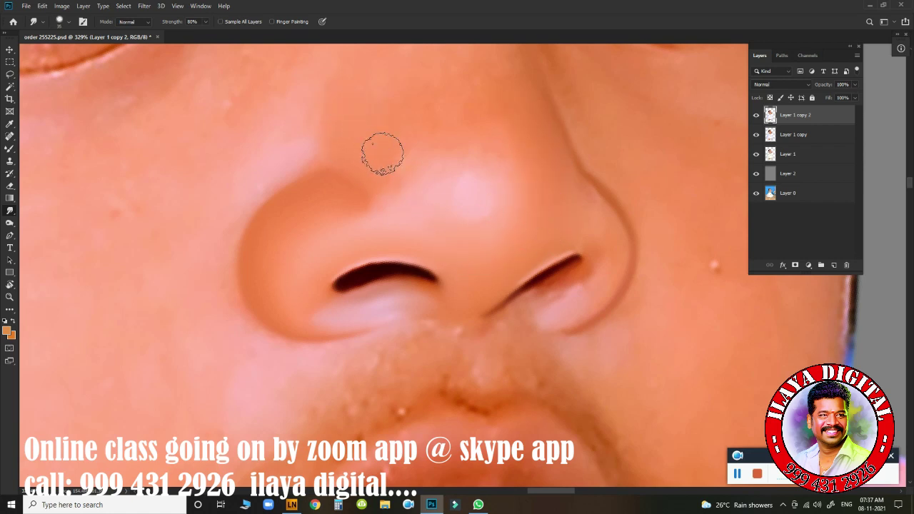
mouse_move(395, 200)
left_mouse_down()
mouse_move(407, 205)
mouse_move(370, 158)
mouse_move(418, 147)
mouse_move(510, 188)
left_mouse_up()
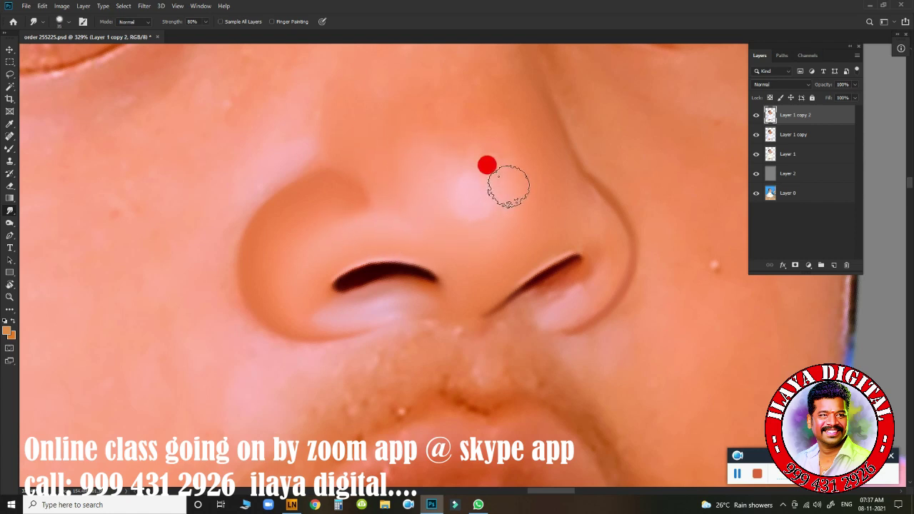
left_click_drag(445, 150, 469, 179)
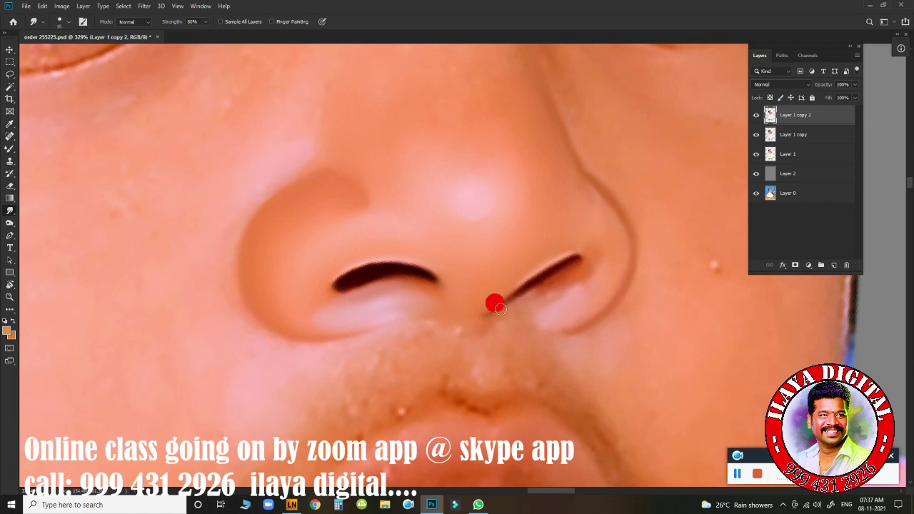
- Smooth the right nostril opening, its outer edge and crease, and the skin beneath the nostrils
mouse_move(562, 282)
left_mouse_down()
mouse_move(580, 263)
mouse_move(595, 209)
mouse_move(552, 234)
mouse_move(611, 202)
mouse_move(614, 282)
mouse_move(618, 257)
left_mouse_up()
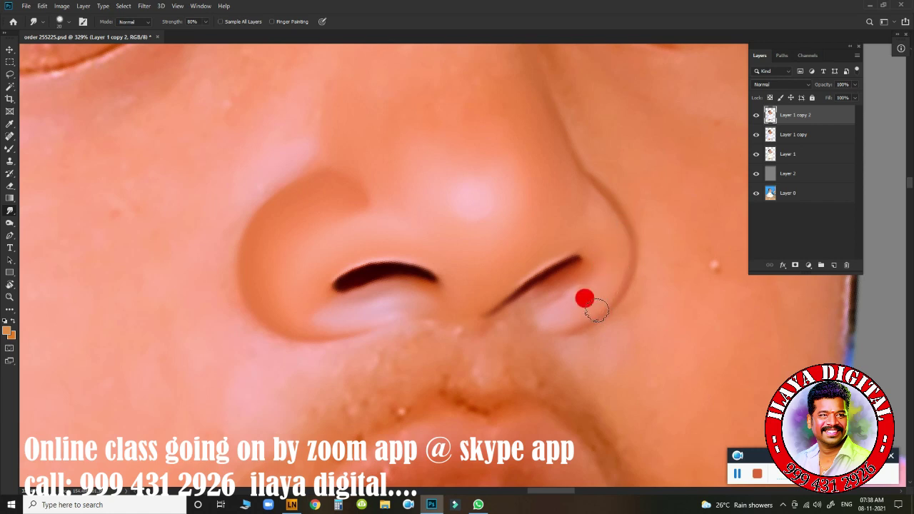
mouse_move(597, 308)
left_mouse_down()
mouse_move(553, 295)
mouse_move(576, 303)
left_mouse_up()
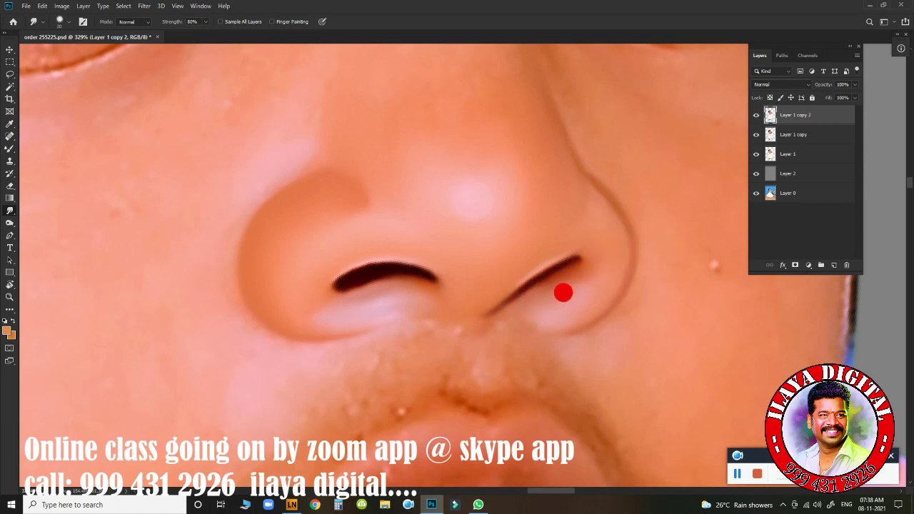
mouse_move(599, 237)
left_mouse_down()
mouse_move(576, 283)
mouse_move(551, 271)
left_mouse_up()
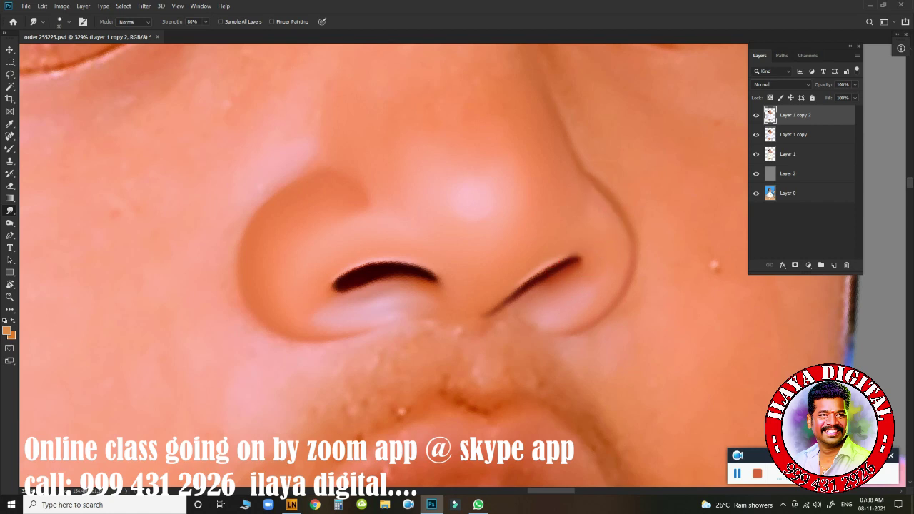
mouse_move(617, 241)
left_mouse_down()
mouse_move(607, 235)
mouse_move(612, 270)
left_mouse_up()
left_click_drag(493, 330, 446, 321)
left_click_drag(506, 325, 608, 309)
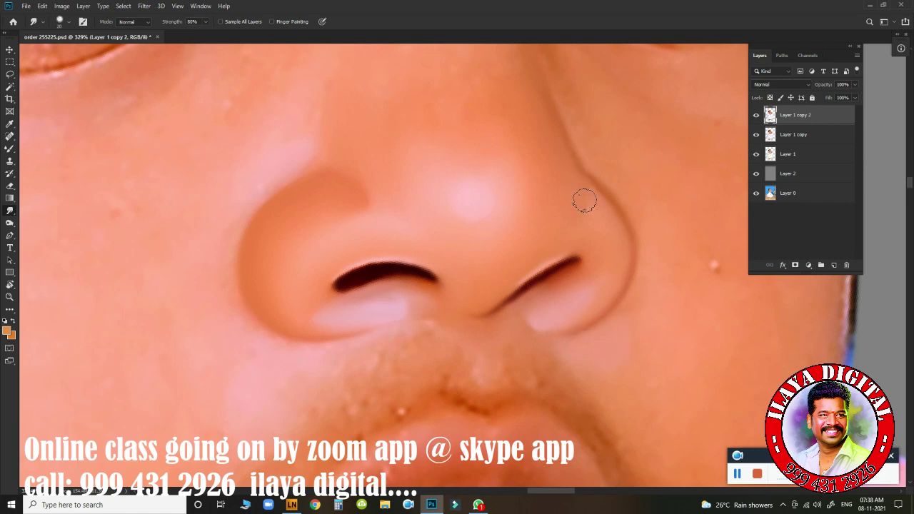
left_click_drag(597, 207, 576, 187)
mouse_move(608, 216)
left_mouse_down()
mouse_move(613, 280)
mouse_move(588, 289)
left_mouse_up()
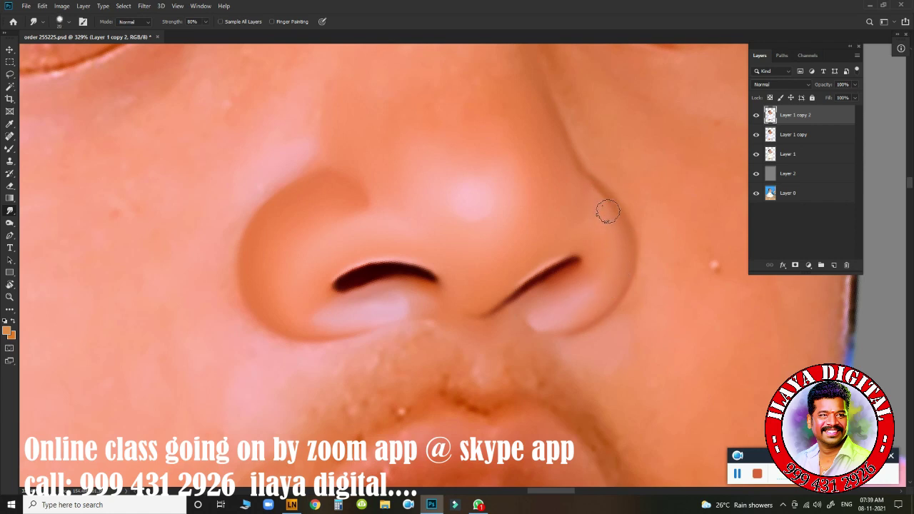
mouse_move(605, 209)
left_mouse_down()
mouse_move(607, 263)
mouse_move(540, 314)
left_mouse_up()
mouse_move(480, 243)
left_mouse_down()
mouse_move(457, 190)
mouse_move(522, 267)
left_mouse_up()
scroll(472, 304, "down", 3)
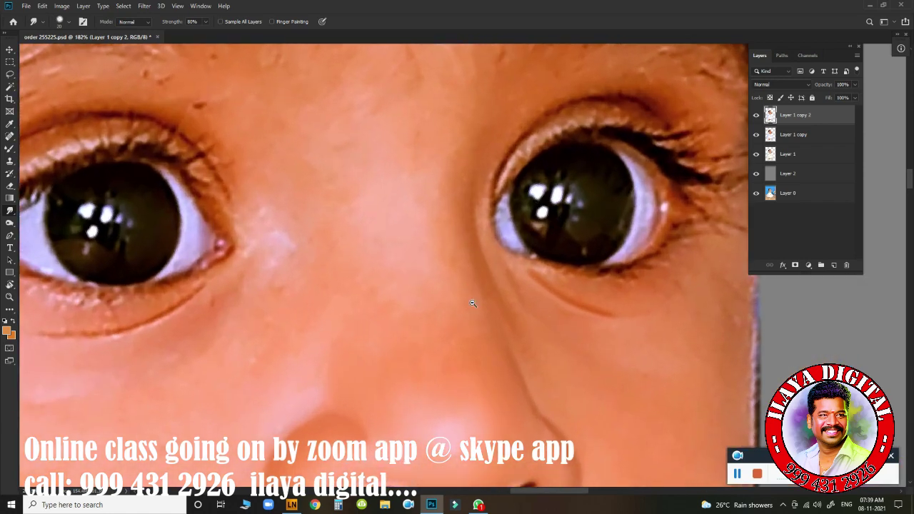
- Draw a pen path around the right eye area and turn it into a feathered selection
scroll(472, 304, "down", 2)
key("p")
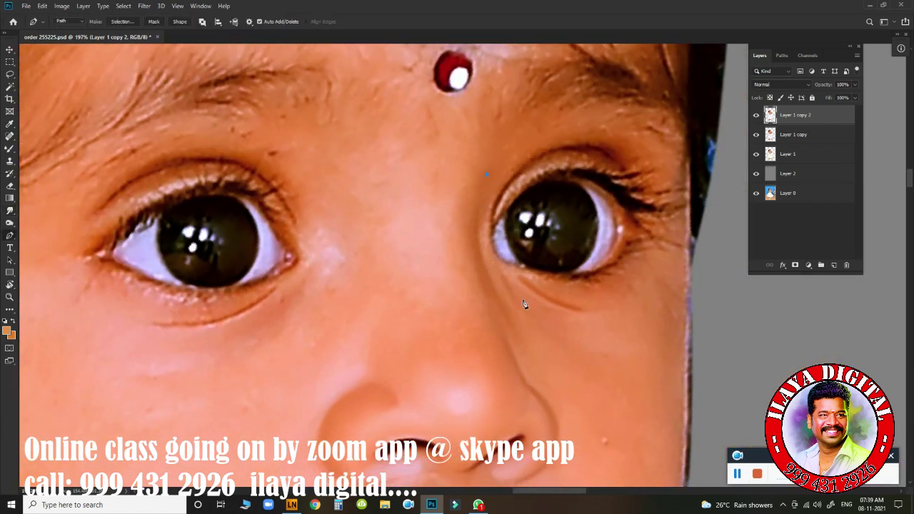
left_click_drag(511, 319, 562, 388)
key("ctrl+Return")
scroll(528, 254, "up", 3)
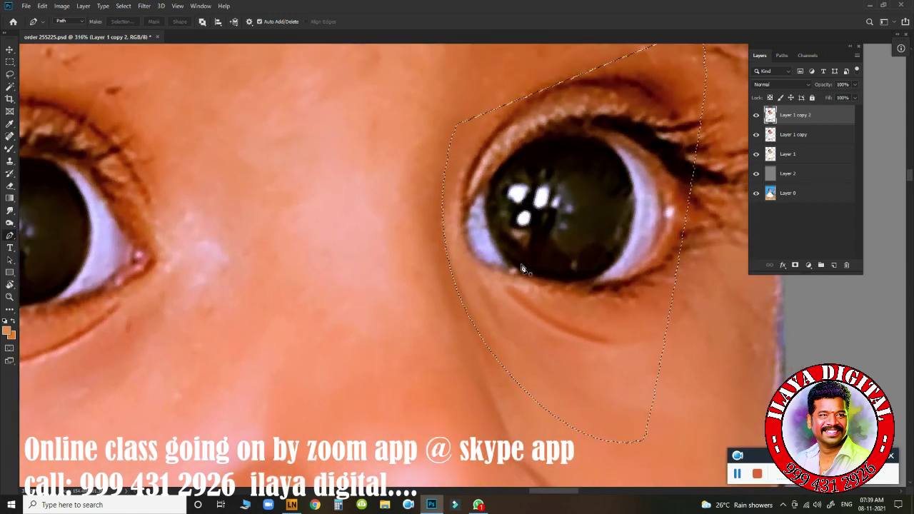
key("shift+F6")
key("Return")
- Check the Mixer Brush's Transfer opacity and flow jitter settings, then clear the eye selection
key("b")
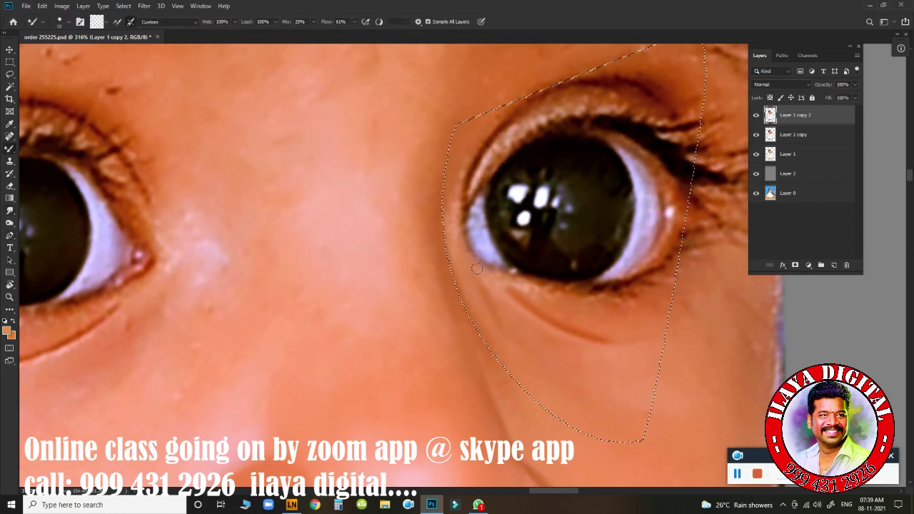
key("F5")
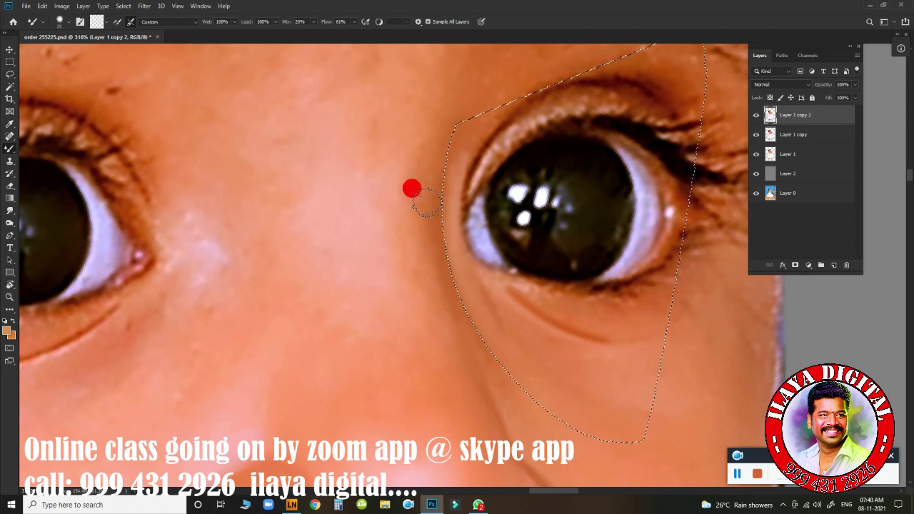
key("F5")
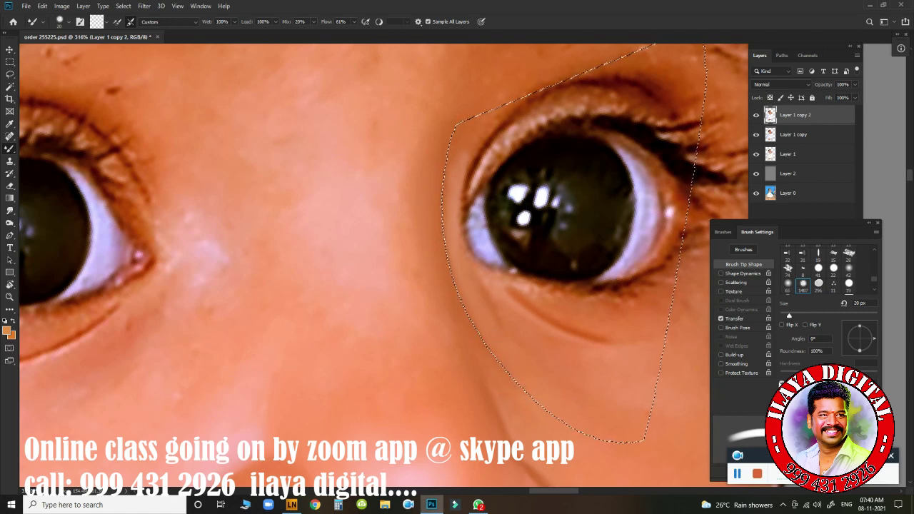
left_click(743, 319)
left_click(743, 264)
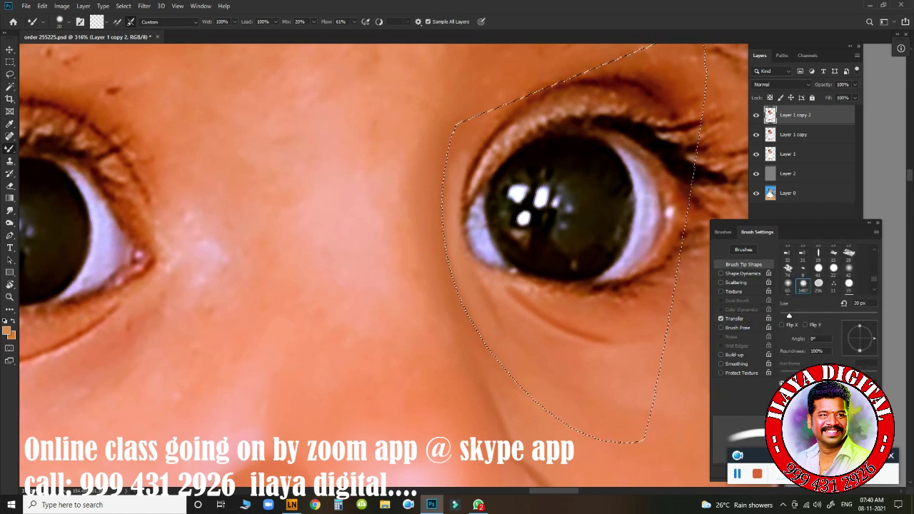
key("ctrl+d")
mouse_move(452, 367)
left_mouse_down()
mouse_move(577, 376)
mouse_move(522, 244)
mouse_move(506, 286)
left_mouse_up()
- Trace the nose outline from the bridge top down the right side to under the right nostril
key("p")
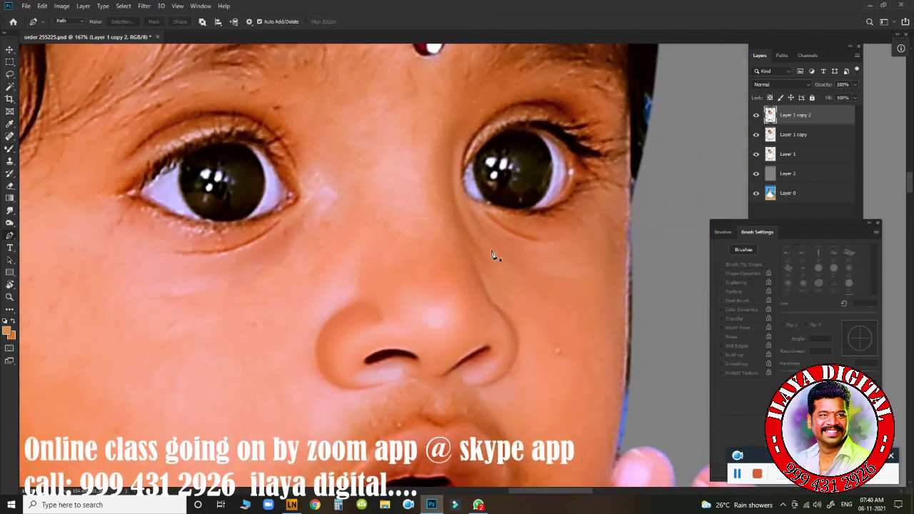
left_click(457, 216)
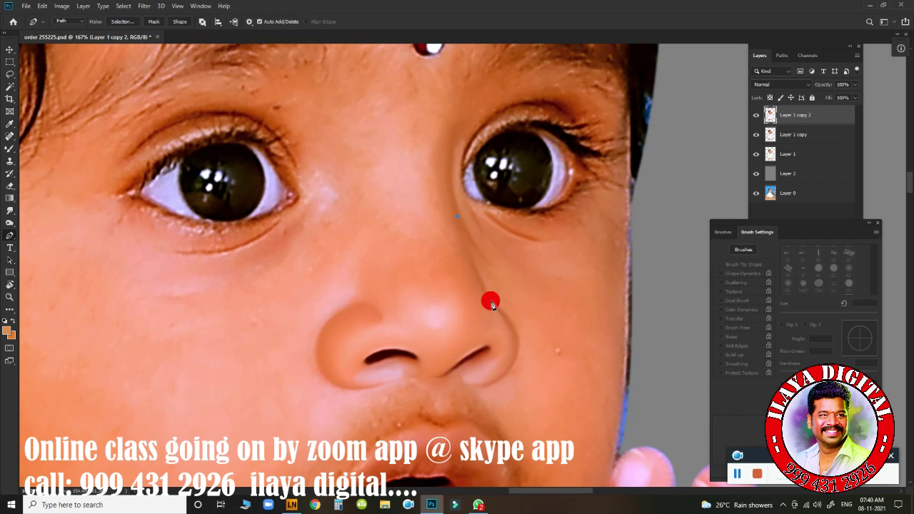
left_click_drag(485, 298, 502, 310)
left_click_drag(512, 366, 487, 390)
scroll(529, 371, "up", 3)
left_click_drag(549, 374, 592, 257)
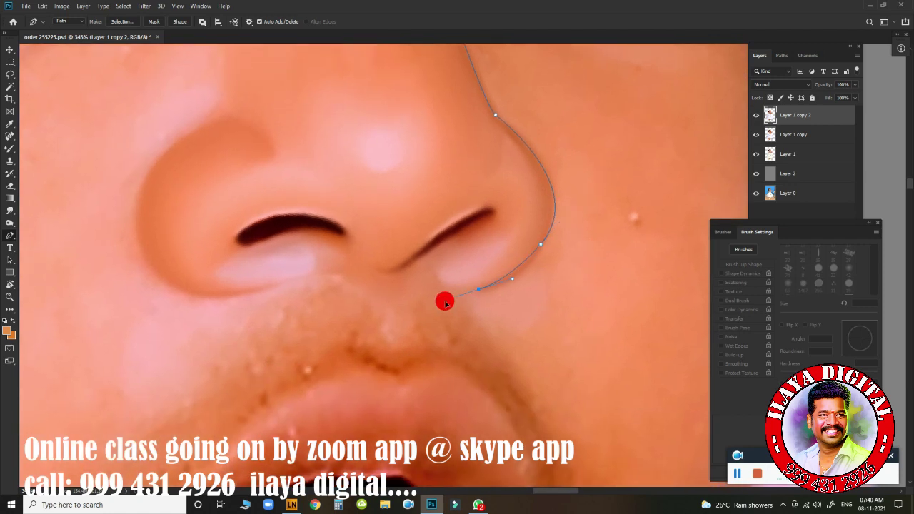
left_click_drag(444, 302, 435, 311)
mouse_move(495, 285)
left_mouse_down()
mouse_move(383, 312)
mouse_move(390, 309)
left_mouse_up()
- Continue the nose path under the left nostril and up the left side, closing it at the start
left_click(268, 288)
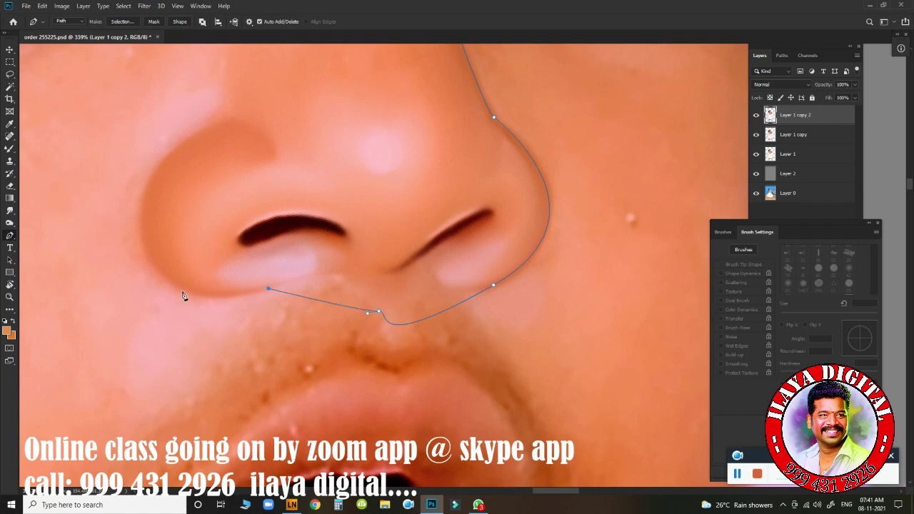
mouse_move(178, 290)
left_mouse_down()
mouse_move(147, 272)
mouse_move(343, 433)
left_mouse_up()
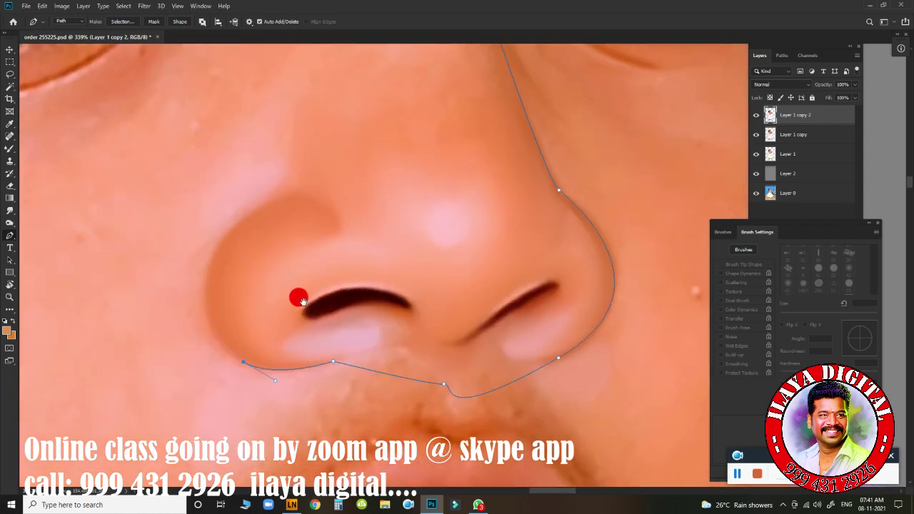
mouse_move(350, 281)
left_mouse_down()
mouse_move(438, 223)
mouse_move(457, 182)
left_mouse_up()
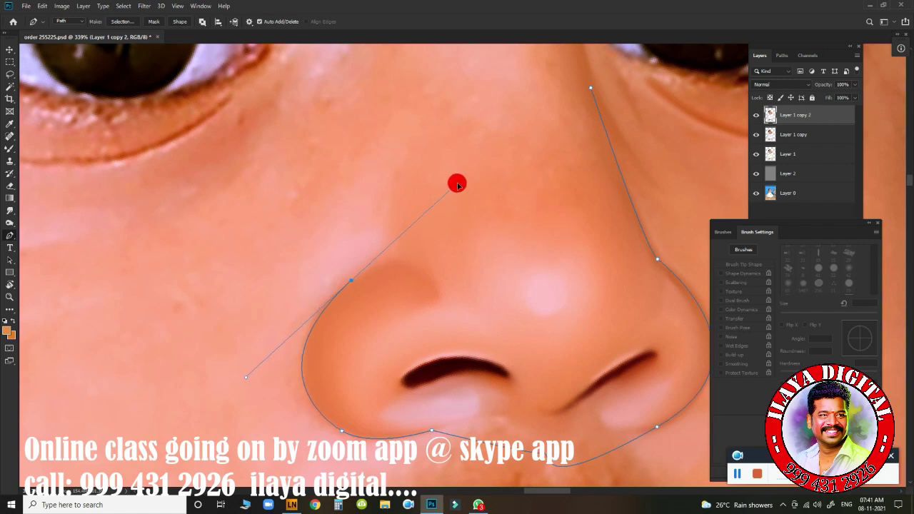
key("ctrl+z")
left_click_drag(316, 319, 357, 245)
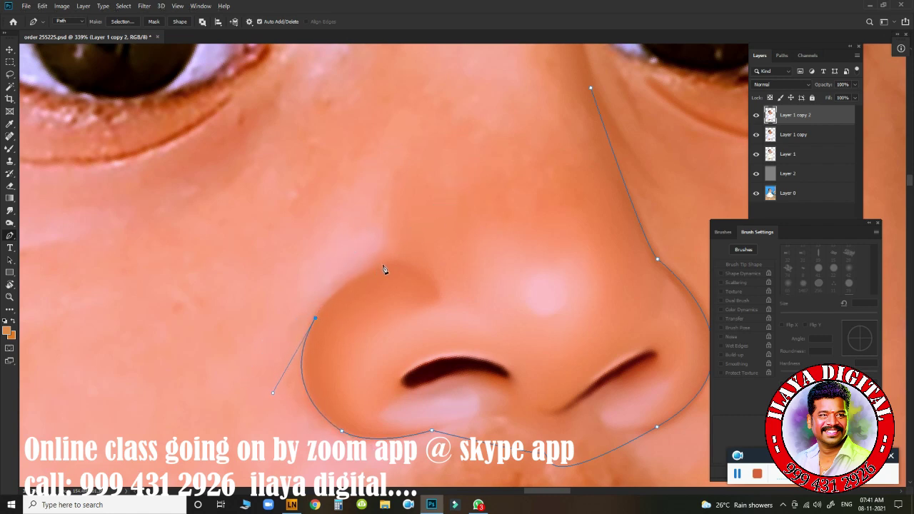
left_click_drag(394, 264, 446, 255)
left_click_drag(479, 137, 418, 242)
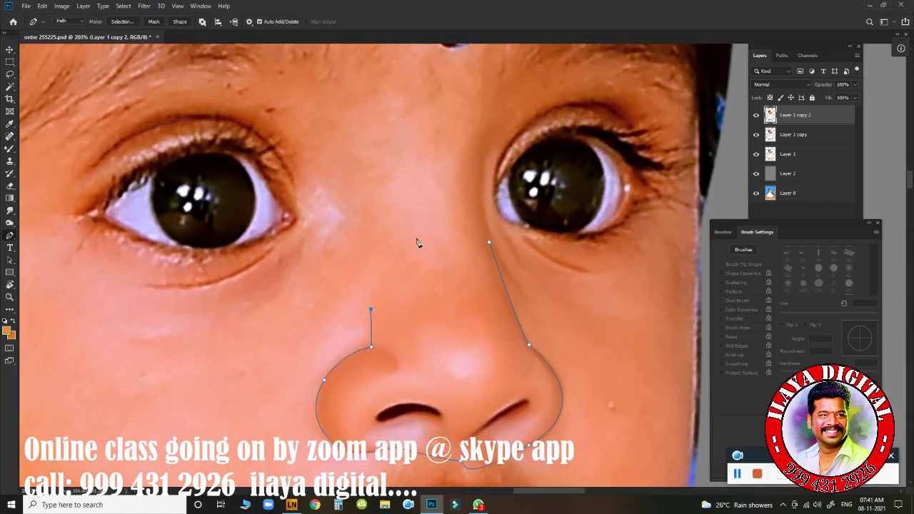
left_click_drag(385, 190, 492, 109)
mouse_move(490, 237)
left_mouse_down()
mouse_move(500, 263)
mouse_move(496, 296)
left_mouse_up()
key("Return")
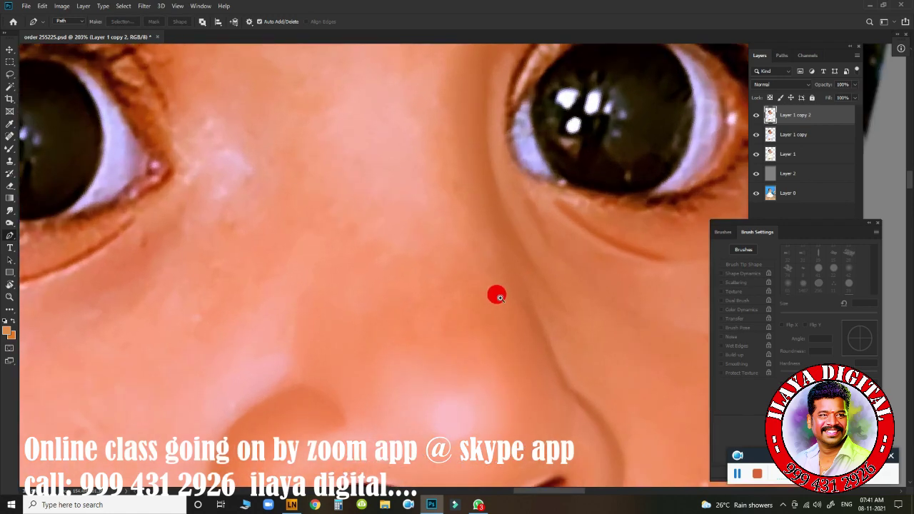
- Load the nose path as a selection and smudge the skin up the bridge and down the nose
key("ctrl+Return")
key("r")
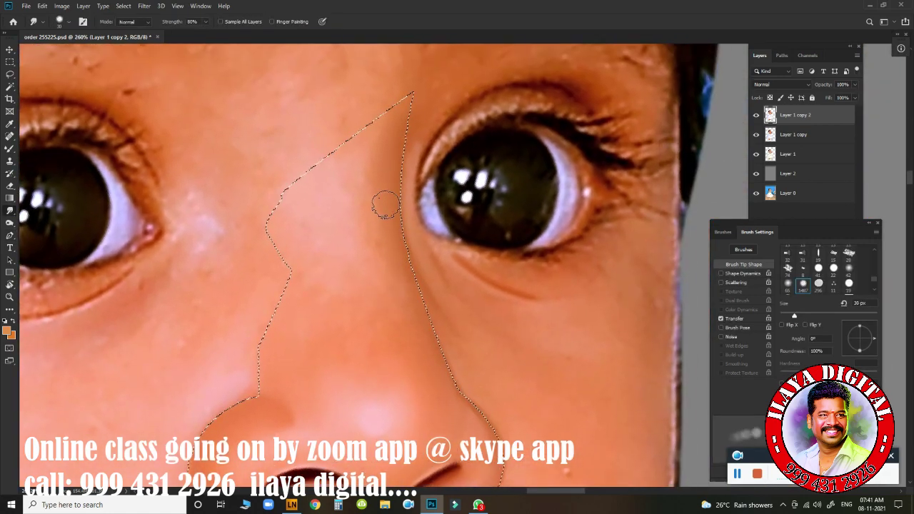
left_click_drag(384, 200, 388, 122)
left_click_drag(388, 190, 385, 129)
left_click_drag(390, 214, 391, 259)
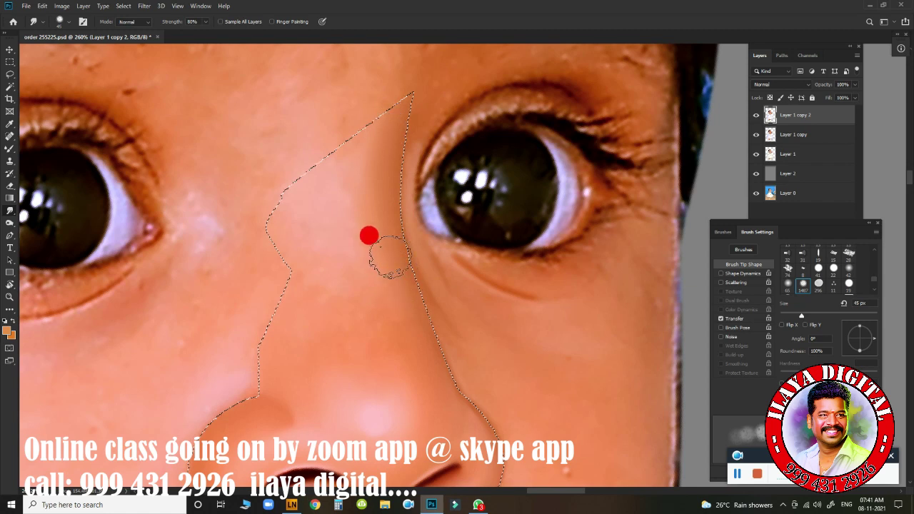
key("bracketright")
mouse_move(388, 292)
left_mouse_down()
mouse_move(321, 351)
mouse_move(319, 296)
mouse_move(355, 236)
mouse_move(347, 147)
left_mouse_up()
key("bracketright")
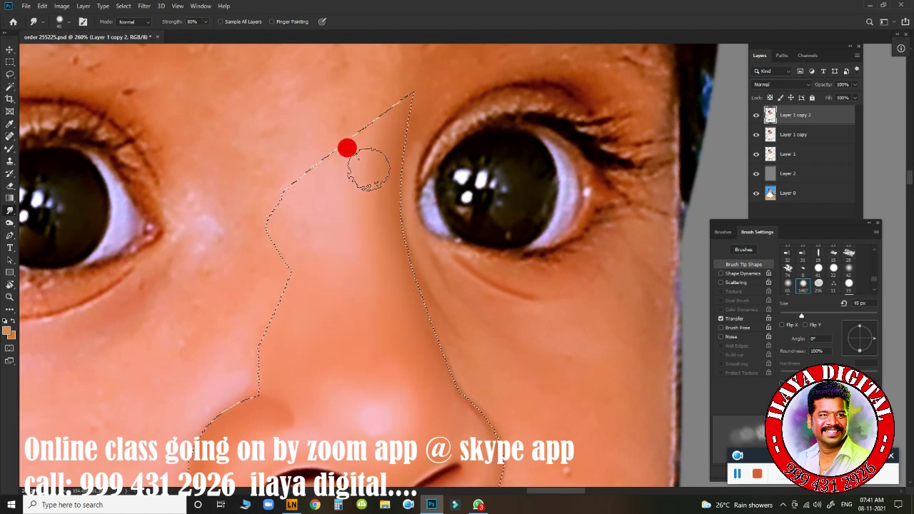
key("bracketleft")
key("bracketleft")
mouse_move(388, 296)
left_mouse_down()
mouse_move(436, 374)
mouse_move(393, 402)
left_mouse_up()
- Smudge near the nose edge and along the nostril edges with a 25–30 px brush
key("bracketright")
key("ctrl+d")
left_click_drag(402, 330, 413, 188)
key("ctrl+shift+d")
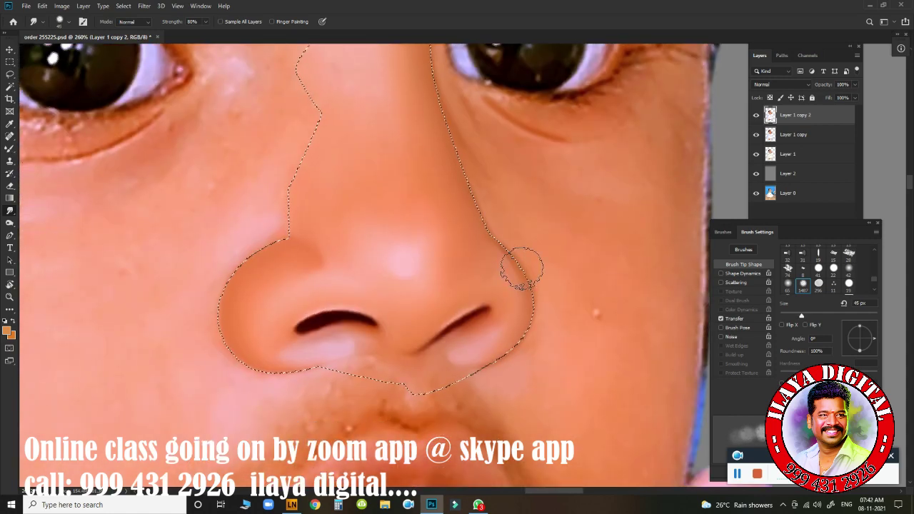
key("bracketleft")
key("bracketleft")
key("bracketleft")
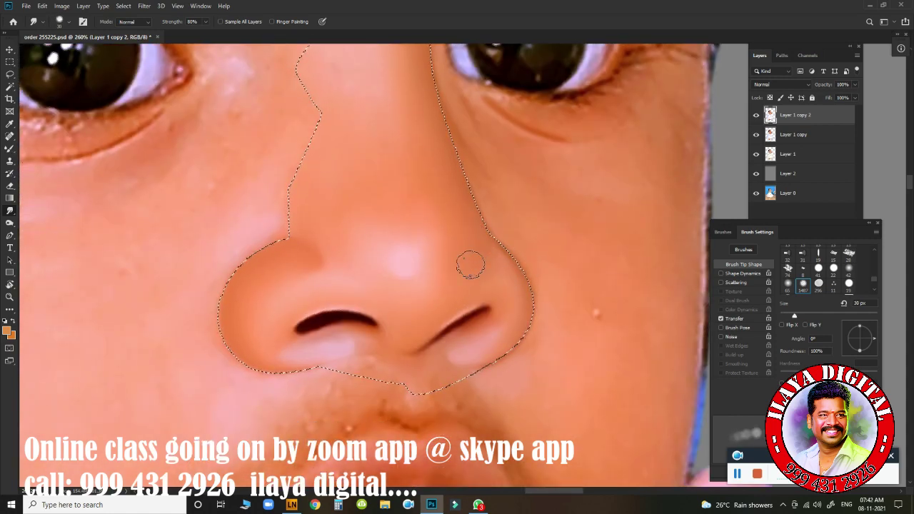
key("bracketright")
key("bracketright")
key("bracketright")
key("bracketleft")
key("bracketleft")
key("bracketleft")
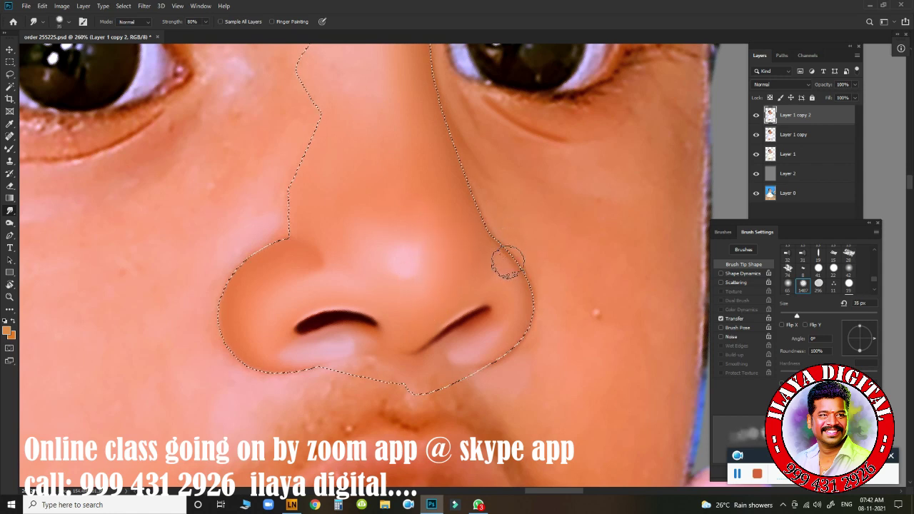
left_click(479, 264)
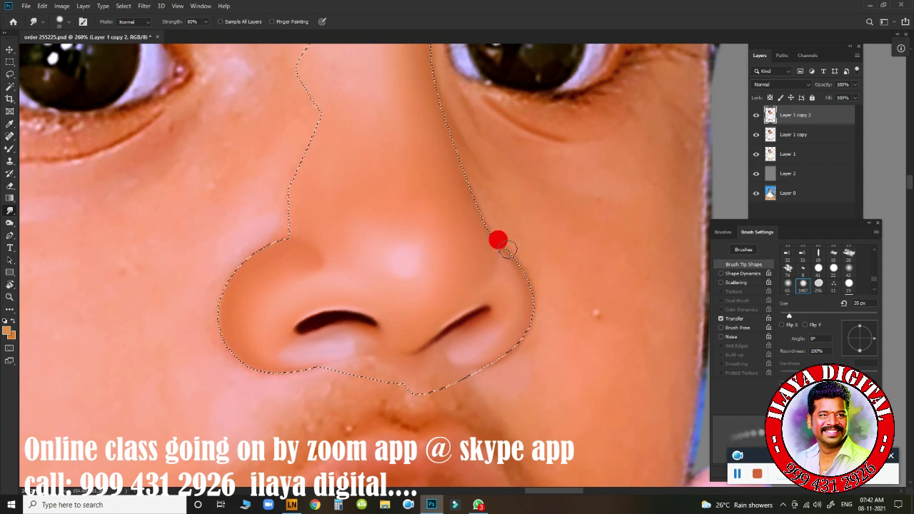
key("bracketright")
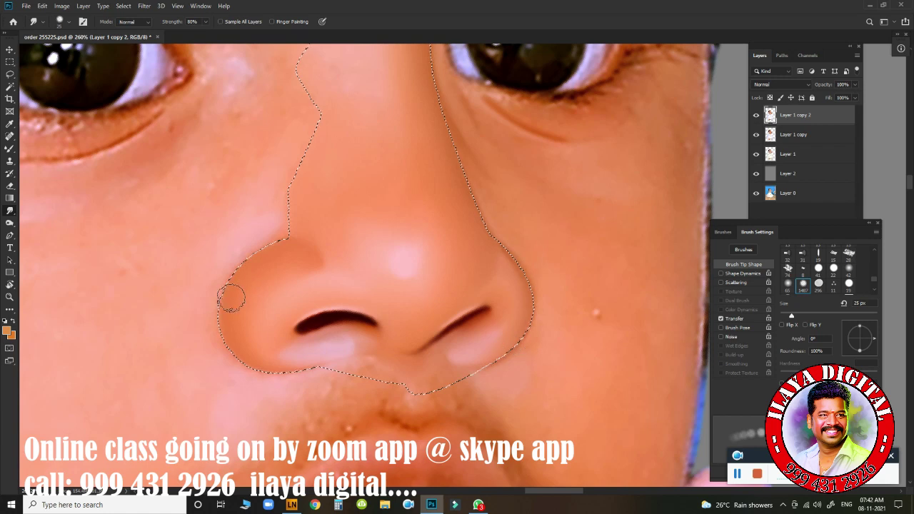
left_click_drag(513, 345, 259, 372)
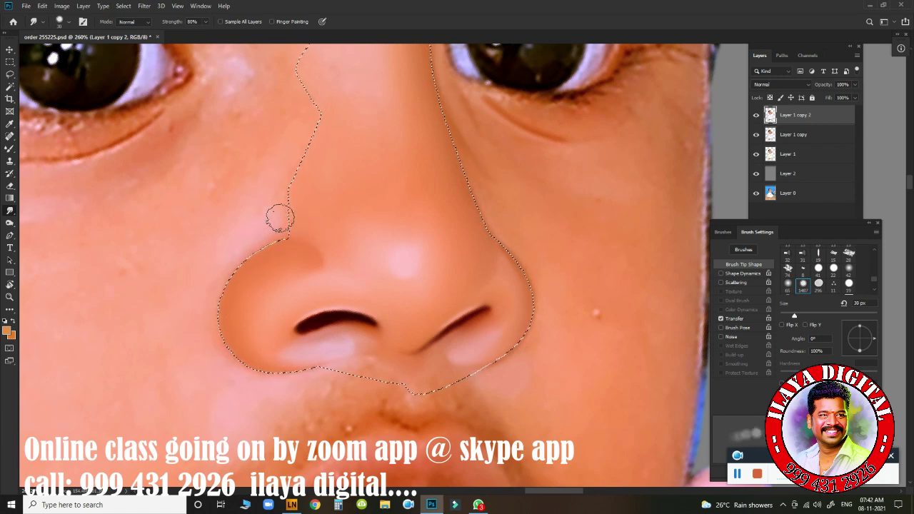
- Soften the nose's right and left edges, then drop the selection and zoom out to the face
key("bracketleft")
left_click_drag(465, 181, 547, 282)
key("bracketright")
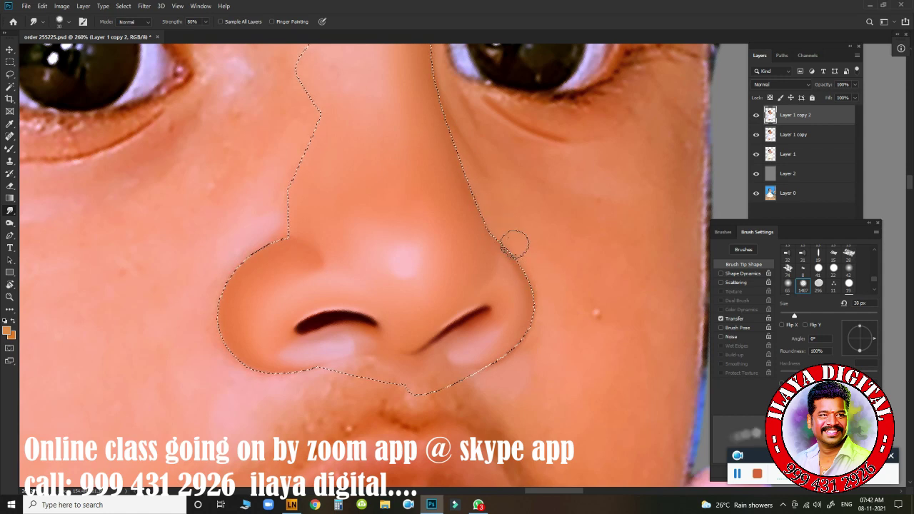
left_click_drag(492, 356, 539, 319)
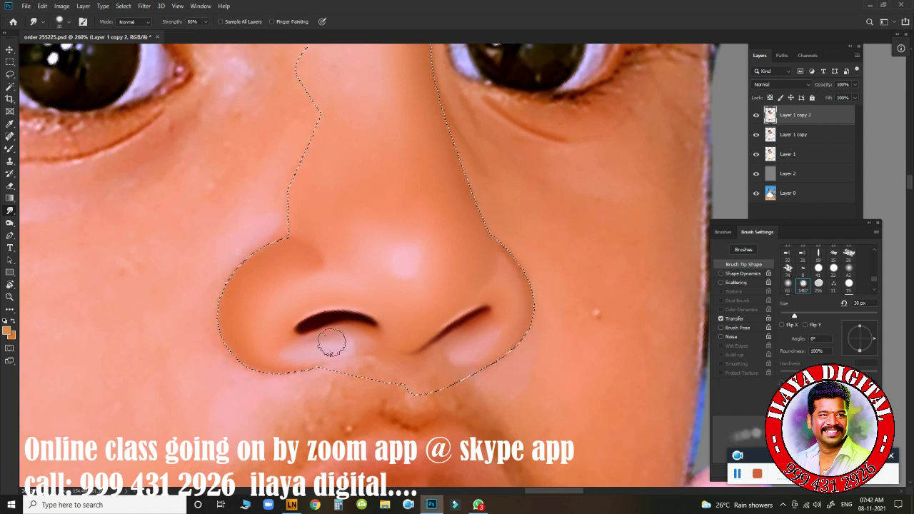
left_click_drag(332, 345, 272, 384)
key("bracketright")
mouse_move(232, 324)
left_mouse_down()
mouse_move(212, 290)
mouse_move(222, 335)
left_mouse_up()
key("bracketleft")
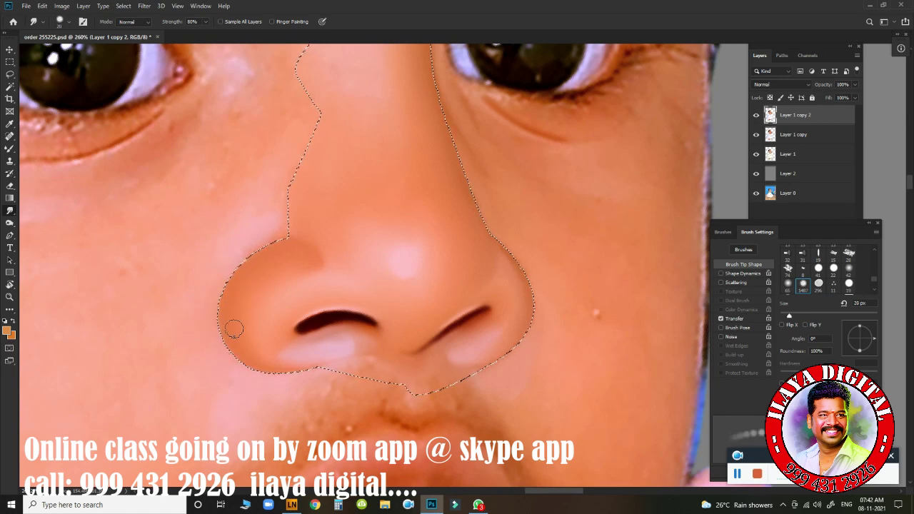
left_click_drag(257, 245, 233, 240)
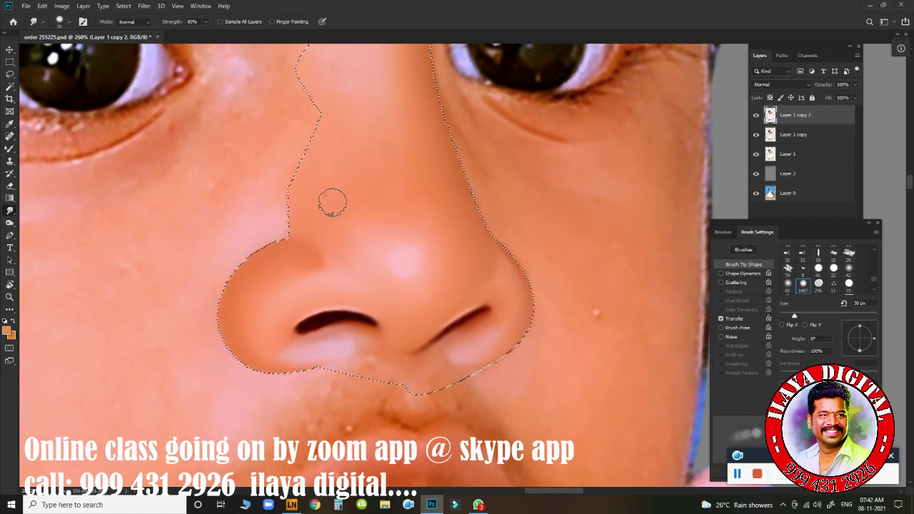
left_click_drag(330, 202, 370, 352)
key("ctrl+d")
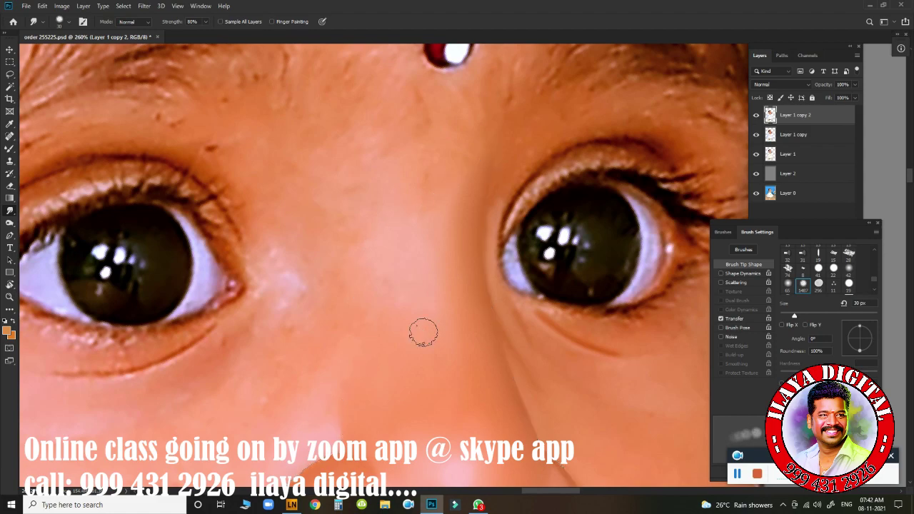
scroll(423, 328, "down", 5)
mouse_move(422, 329)
left_mouse_down()
mouse_move(436, 347)
mouse_move(394, 328)
left_mouse_up()
- Zoom in on the right eye and place the first Pen anchor on the upper lid
scroll(326, 326, "down", 3)
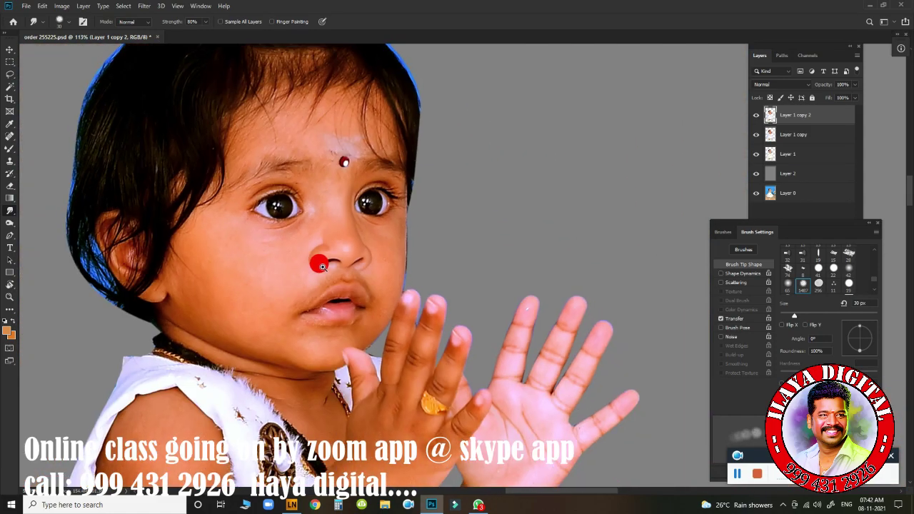
scroll(357, 265, "up", 3)
scroll(372, 265, "up", 2)
left_click_drag(371, 265, 458, 365)
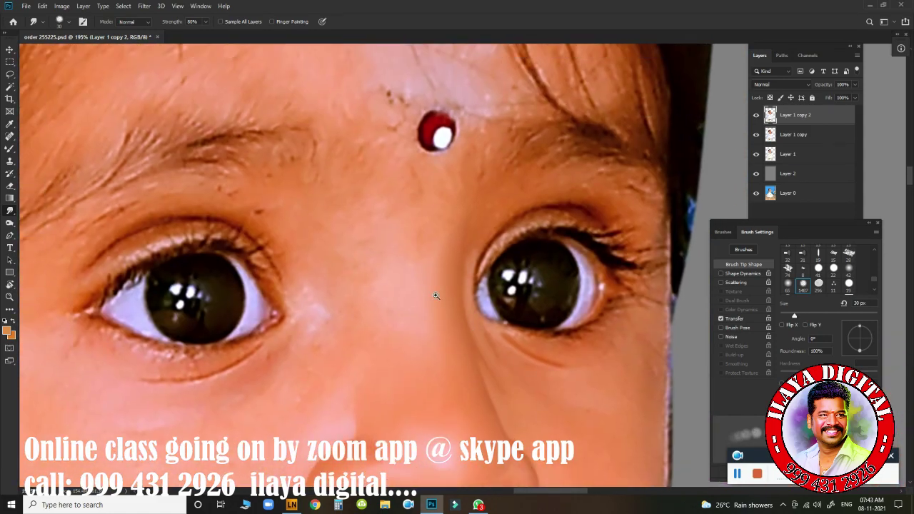
scroll(435, 296, "up", 2)
left_click_drag(436, 296, 321, 306)
key("p")
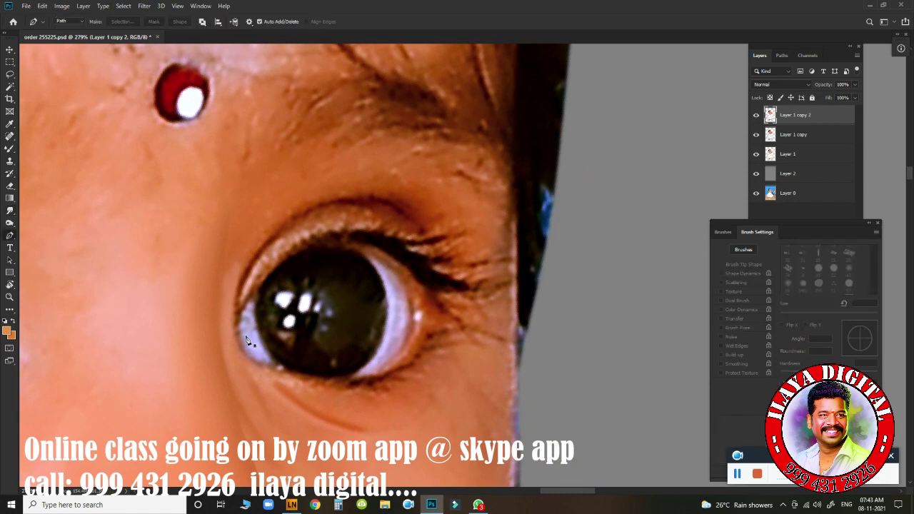
left_click(408, 216)
- Curve the path over the eye and below the lower lid, then convert it into a selection
left_click_drag(364, 433, 364, 311)
scroll(363, 311, "down", 2)
left_click_drag(275, 237, 436, 300)
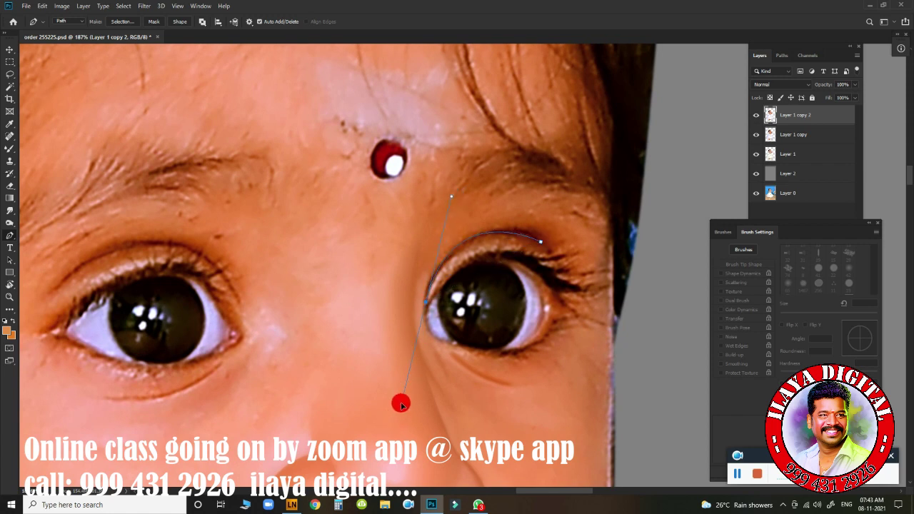
left_click_drag(439, 267, 395, 335)
left_click_drag(521, 389, 669, 428)
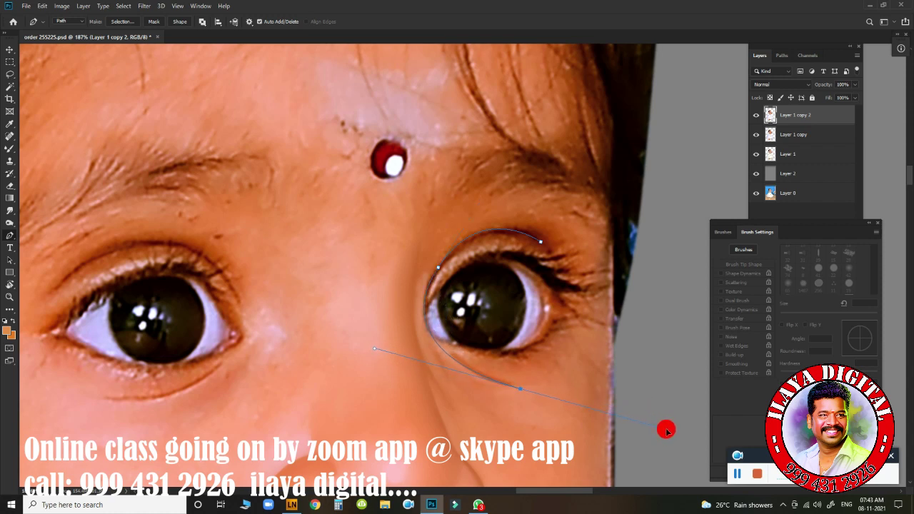
key("ctrl+Return")
left_click_drag(540, 302, 461, 275)
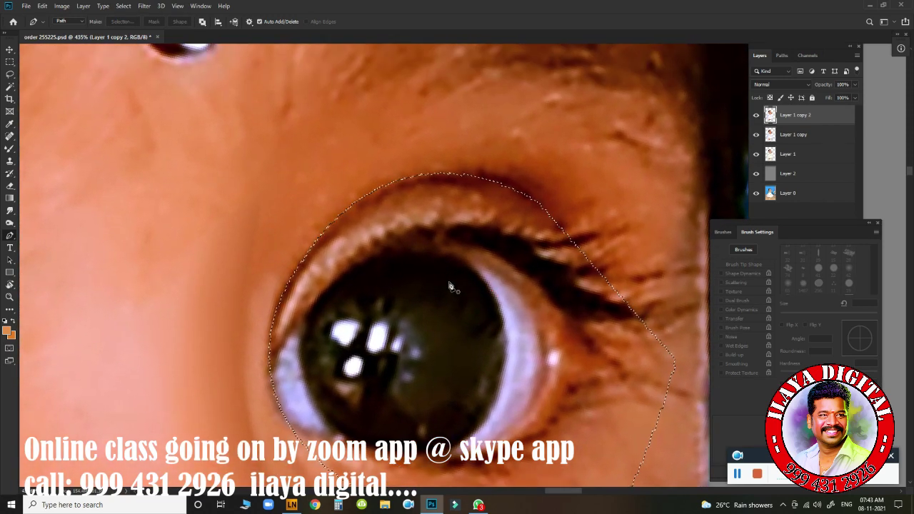
- Set the Mixer Brush paint to dark red and clean the loaded paint from the brush
key("b")
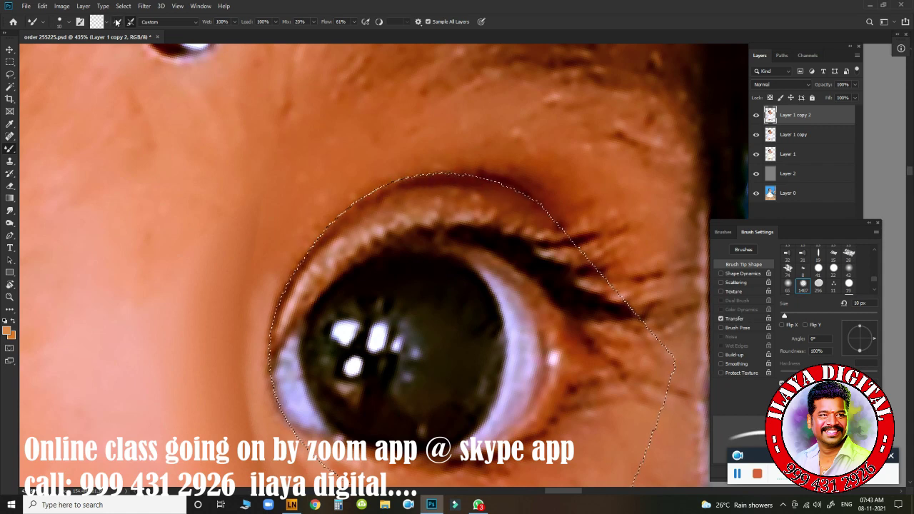
left_click(97, 21)
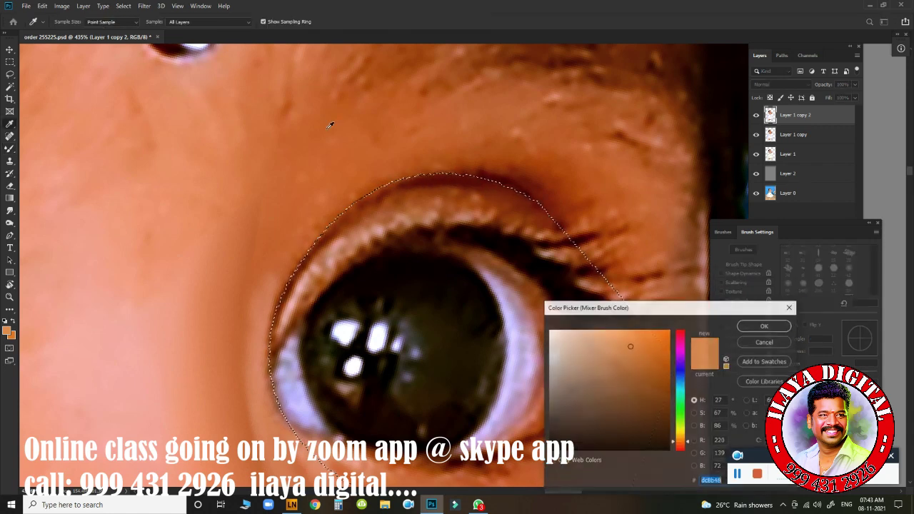
left_click(759, 326)
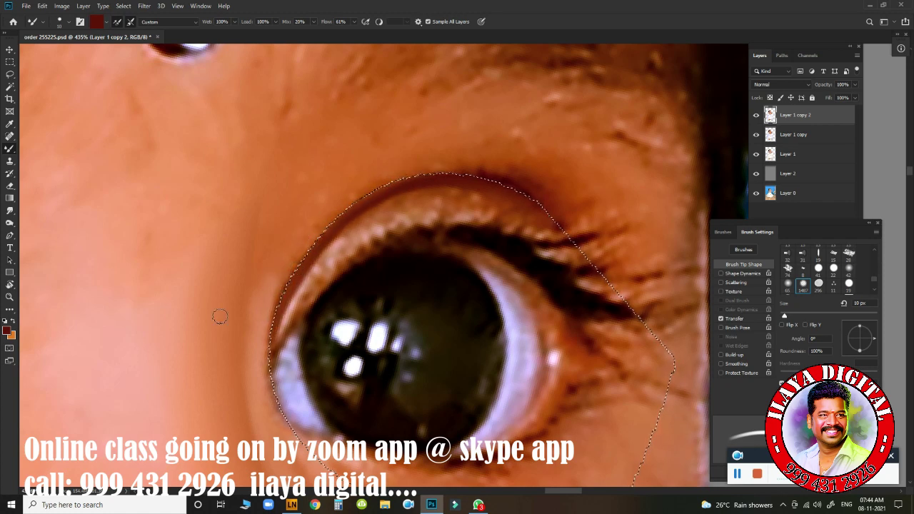
left_click(8, 330)
left_click(762, 326)
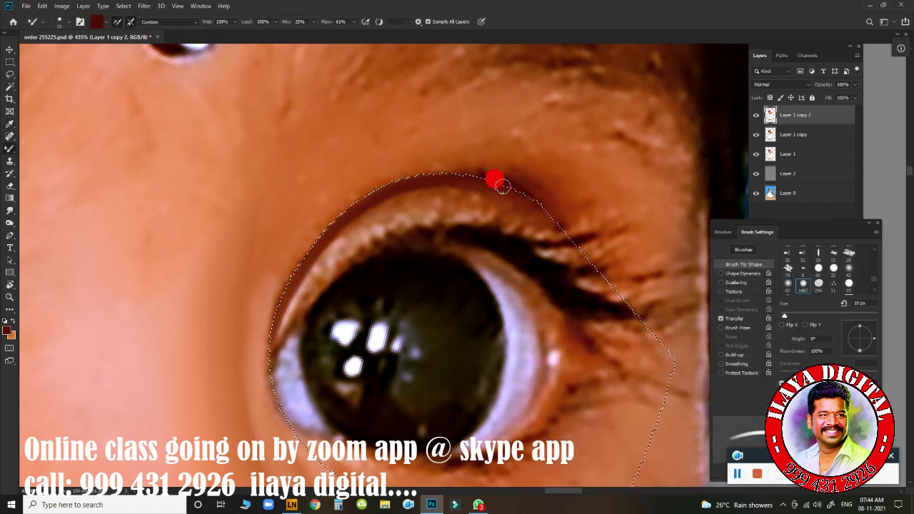
left_click(115, 24)
- Paint along the upper eyelid, lash line and upper eye rim with 10–30 px brush sizes
mouse_move(326, 241)
left_mouse_down()
mouse_move(376, 205)
mouse_move(478, 191)
left_mouse_up()
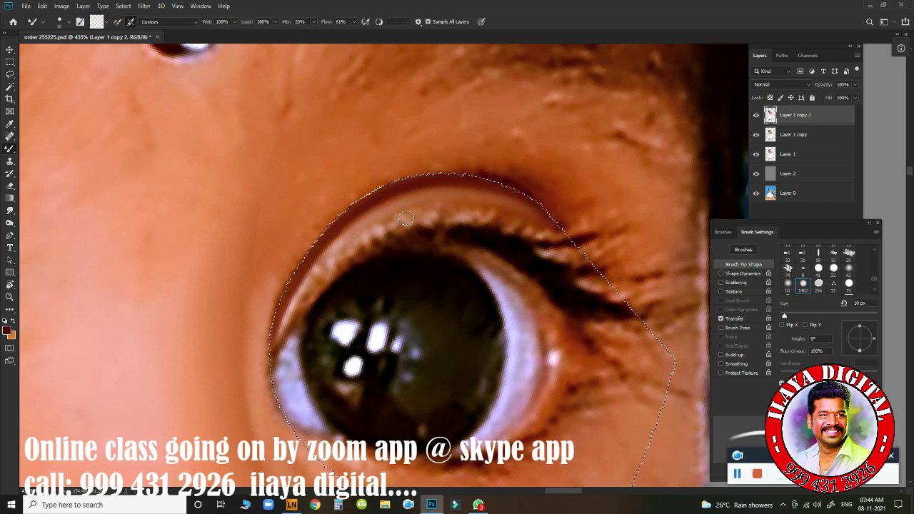
key("bracketright")
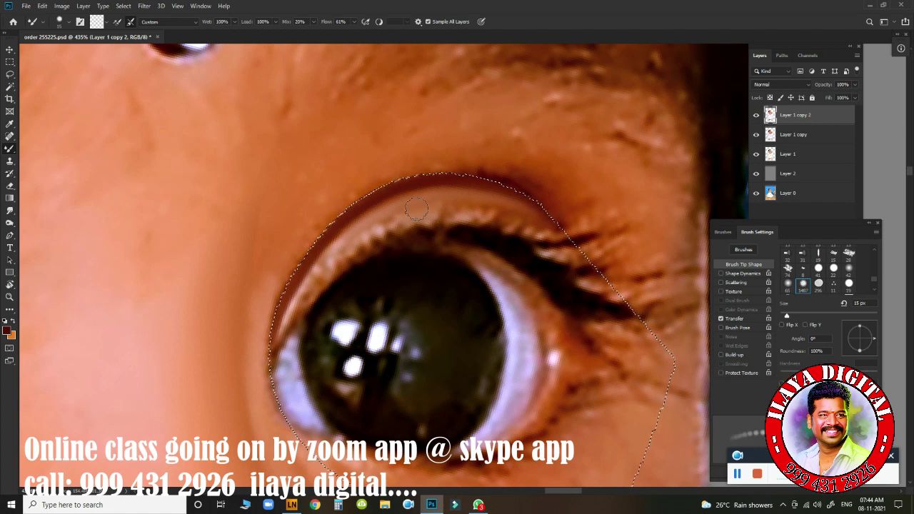
mouse_move(428, 203)
left_mouse_down()
mouse_move(547, 236)
mouse_move(467, 202)
mouse_move(540, 239)
mouse_move(426, 200)
left_mouse_up()
key("bracketleft")
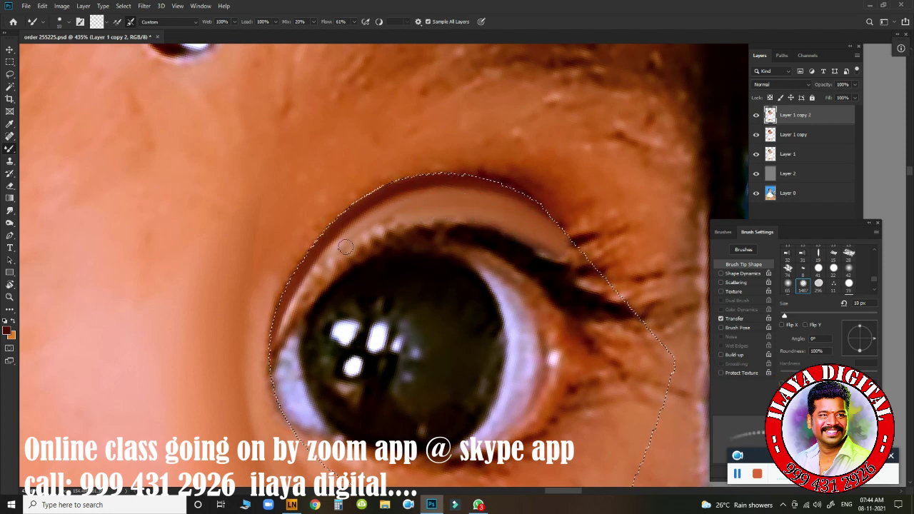
left_click_drag(345, 247, 288, 298)
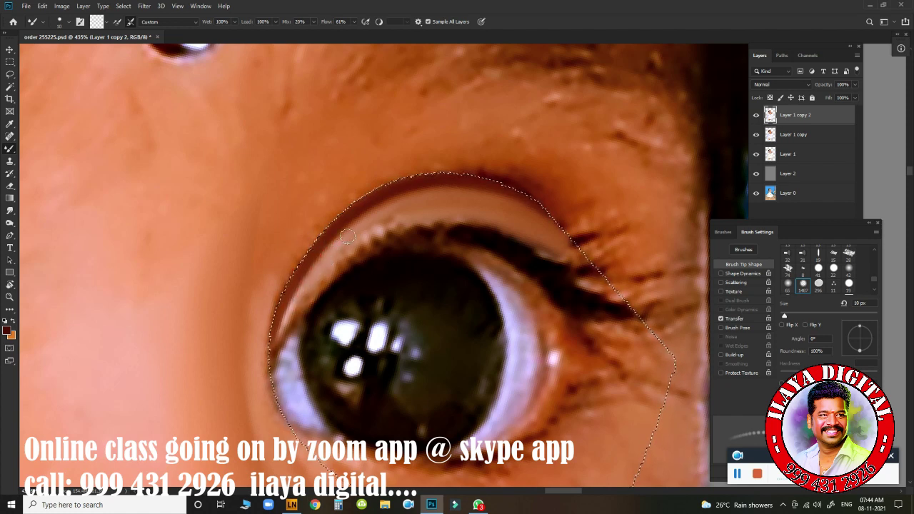
key("bracketright")
mouse_move(328, 229)
left_mouse_down()
mouse_move(310, 275)
mouse_move(385, 183)
left_mouse_up()
key("bracketleft")
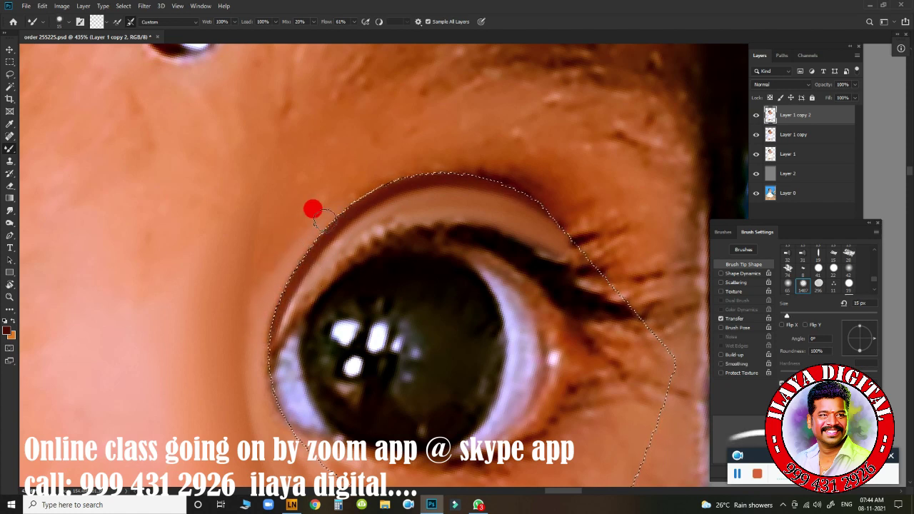
key("bracketright")
left_click_drag(495, 174, 568, 177)
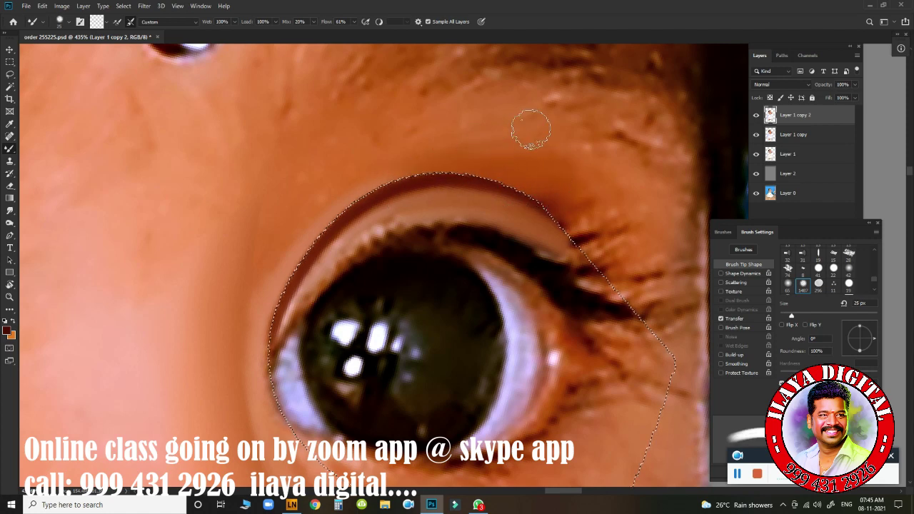
key("bracketright")
left_click(400, 161)
- Blend the upper-left eye rim and smooth the lower eyelid edge with a 10–18 px brush
scroll(514, 204, "down", 3)
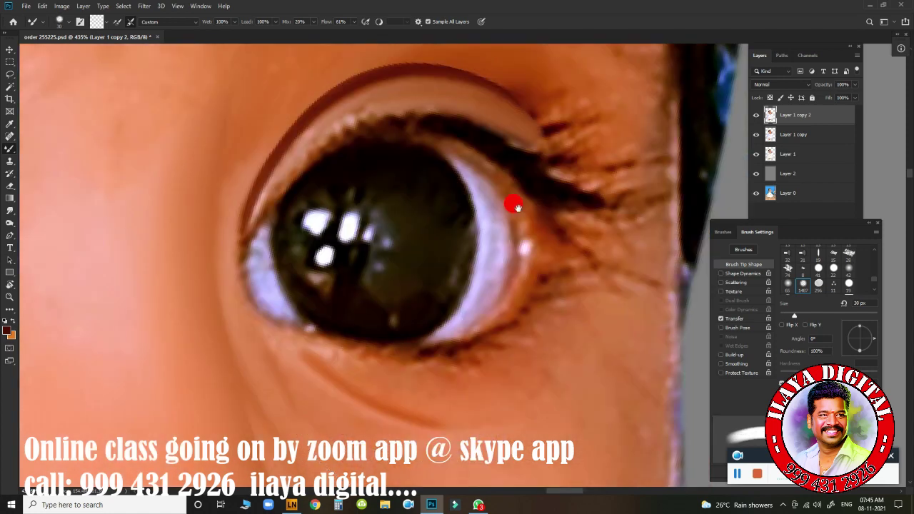
scroll(387, 301, "down", 2)
key("bracketleft")
key("bracketleft")
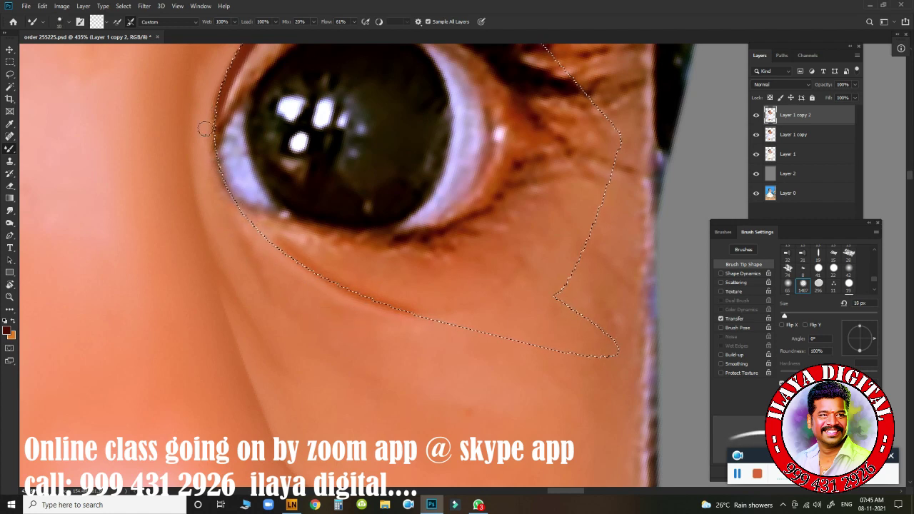
left_click_drag(205, 149, 194, 140)
key("bracketright")
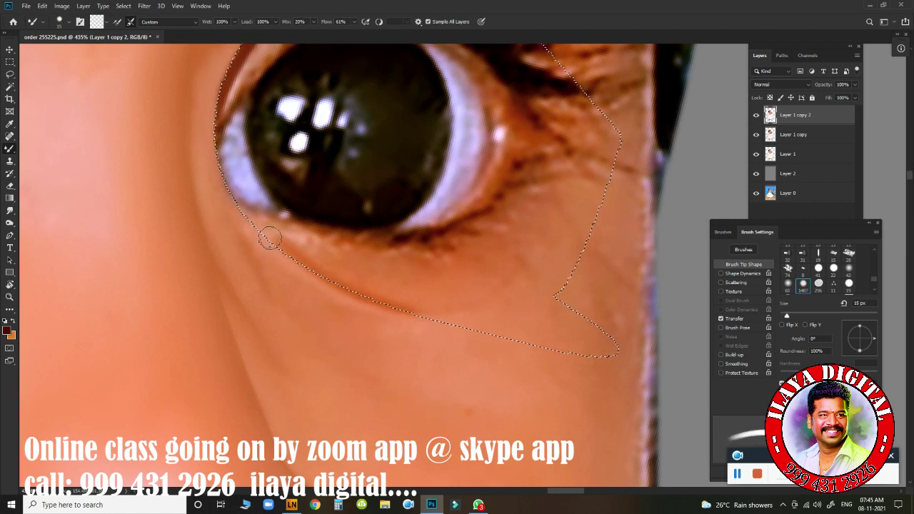
left_click_drag(348, 285, 360, 297)
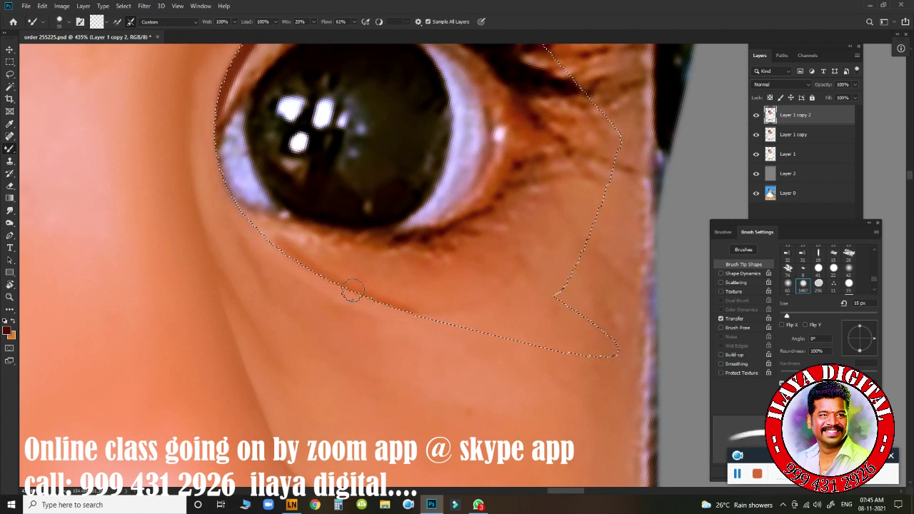
left_click_drag(246, 225, 298, 275)
key("bracketright")
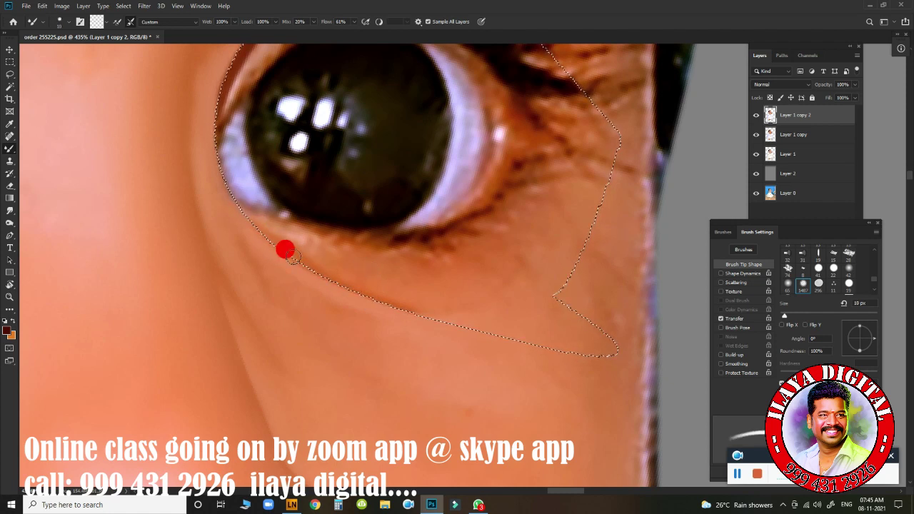
left_click_drag(291, 258, 386, 305)
key("bracketleft")
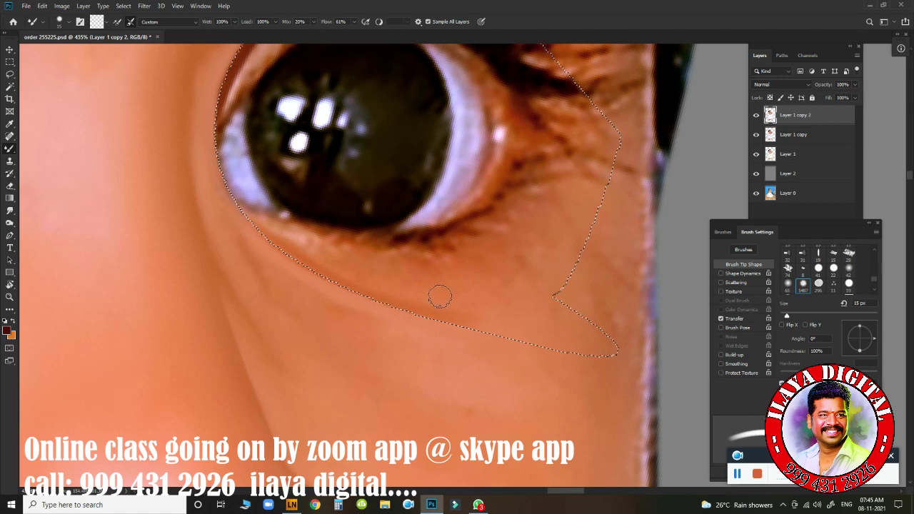
key("bracketleft")
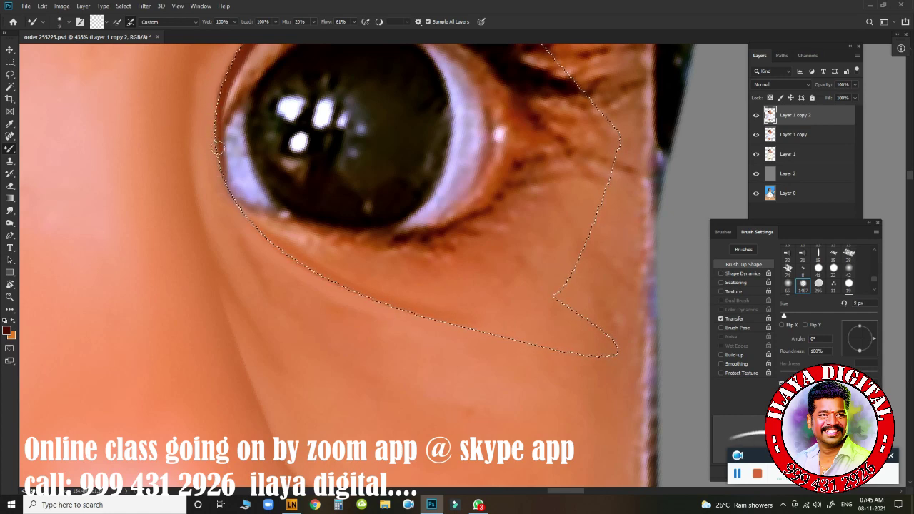
- Resample the image to 250 pixels/inch (5000 × 7493 px), then zoom back to the eye with a 30 px brush
scroll(390, 338, "down", 5)
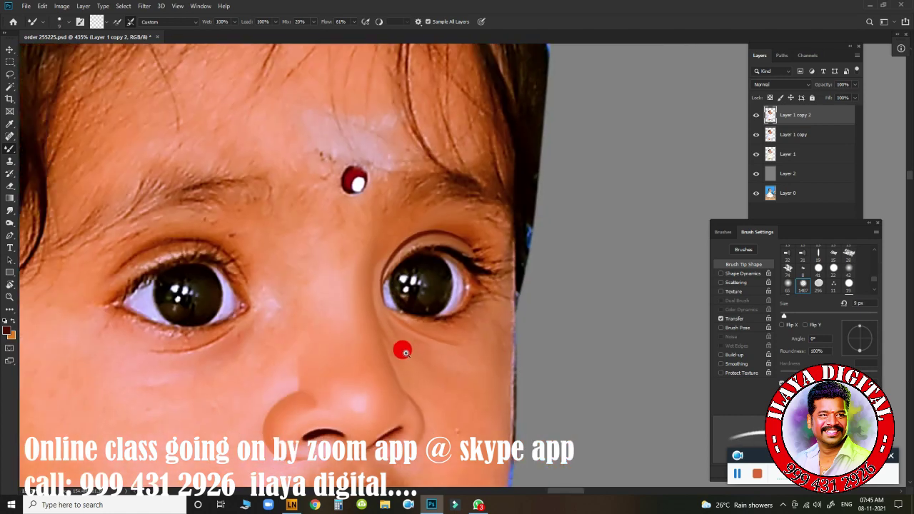
scroll(429, 343, "up", 3)
key("ctrl+alt+i")
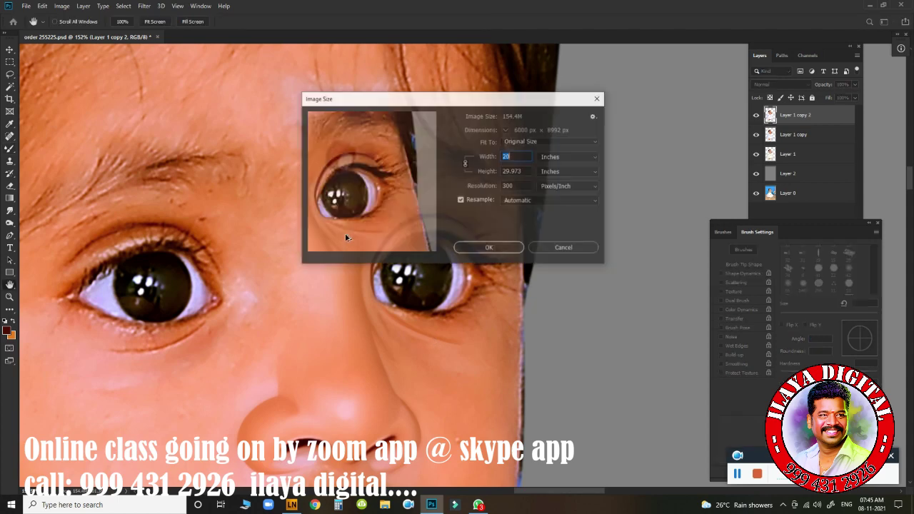
type("250")
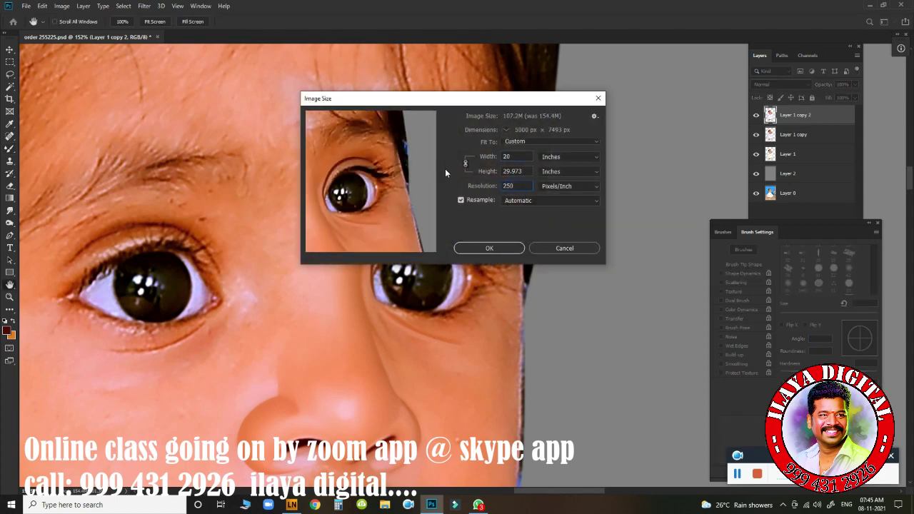
key("Escape")
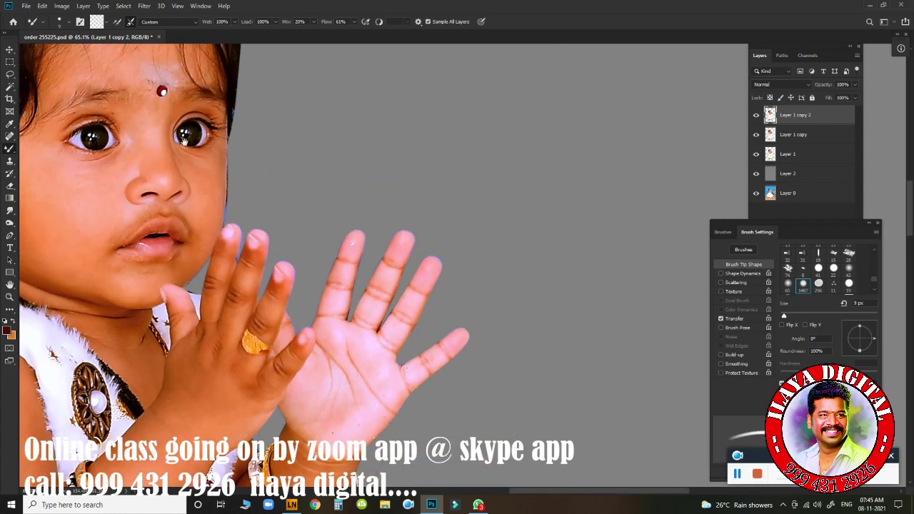
mouse_move(242, 162)
left_mouse_down()
mouse_move(463, 307)
mouse_move(482, 235)
left_mouse_up()
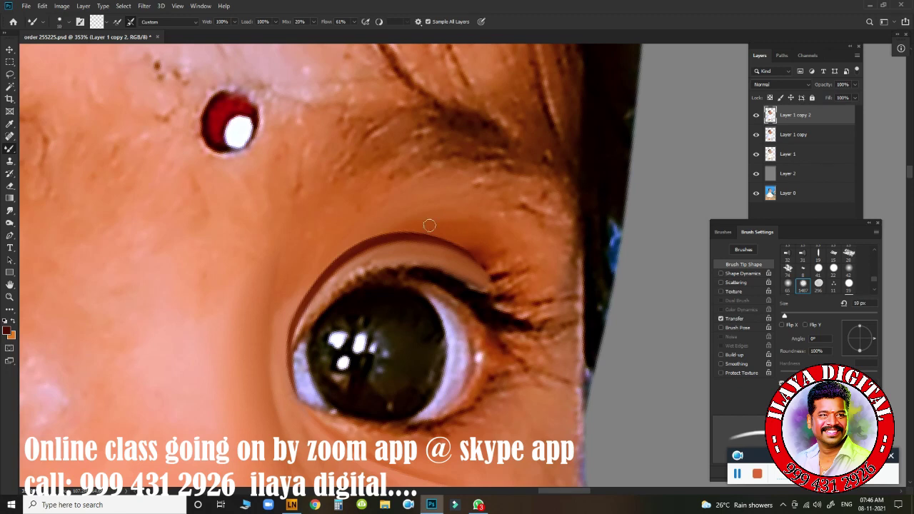
key("bracketright")
key("bracketright")
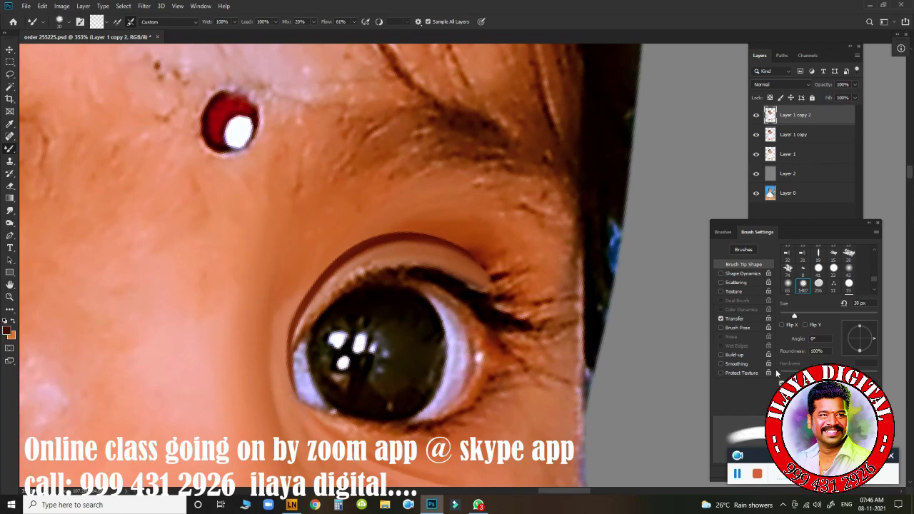
- Smudge the forehead, the skin from bindi to cheek, and the upper-lid crease with a 45 px brush
key("r")
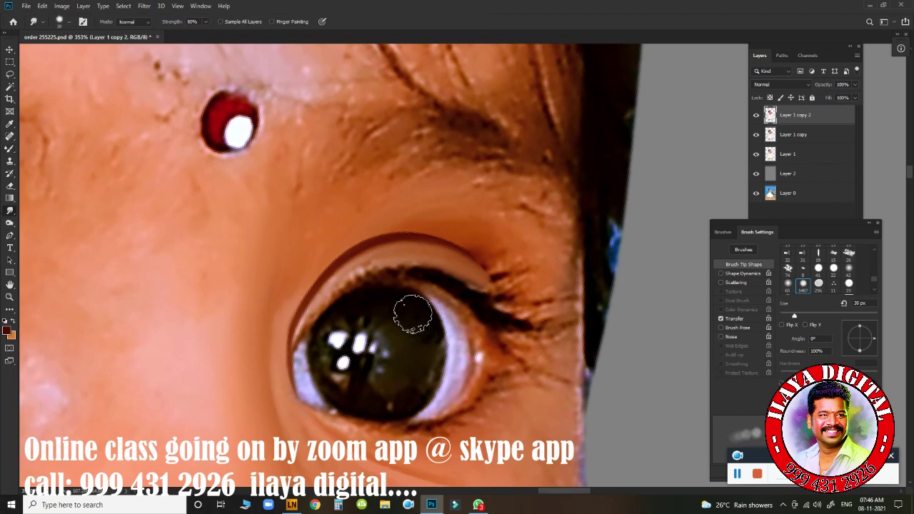
key("bracketright")
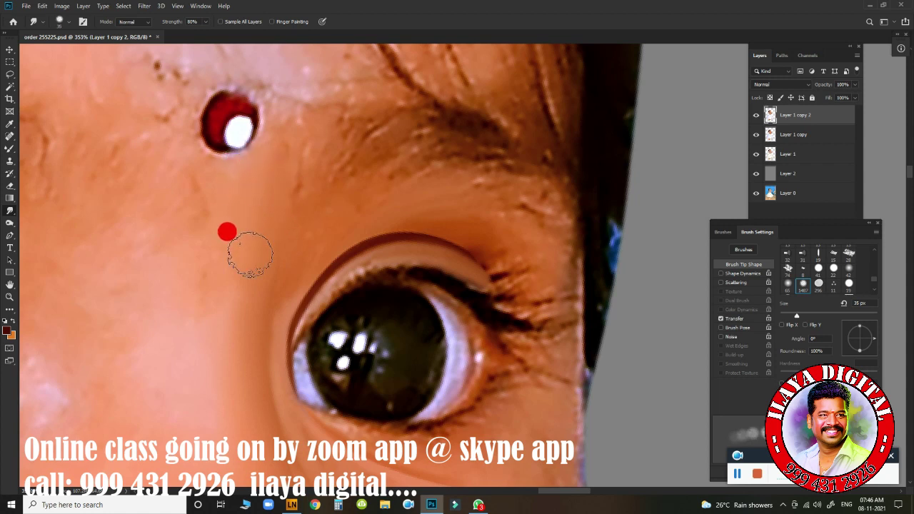
left_click_drag(178, 182, 179, 229)
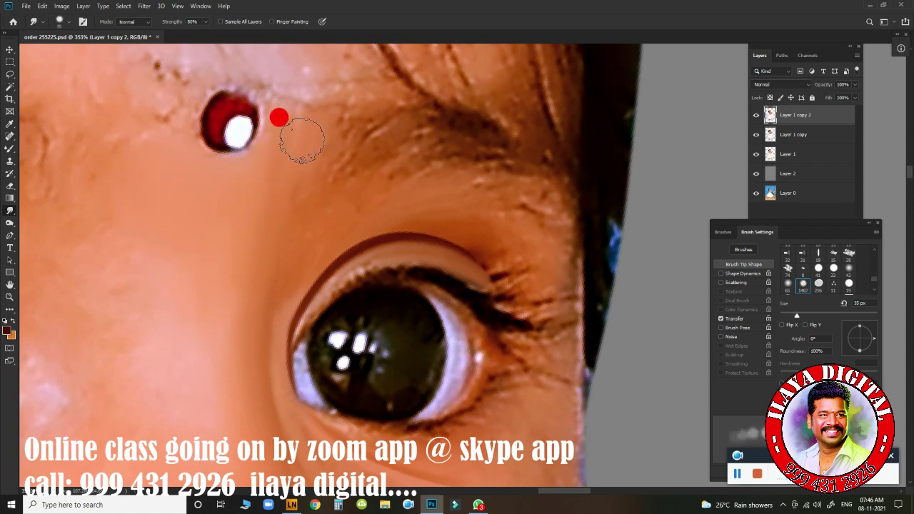
mouse_move(279, 117)
left_mouse_down()
mouse_move(243, 342)
mouse_move(357, 215)
mouse_move(391, 191)
mouse_move(418, 183)
mouse_move(511, 195)
mouse_move(554, 232)
mouse_move(481, 219)
mouse_move(551, 240)
mouse_move(562, 265)
mouse_move(530, 202)
mouse_move(538, 205)
left_mouse_up()
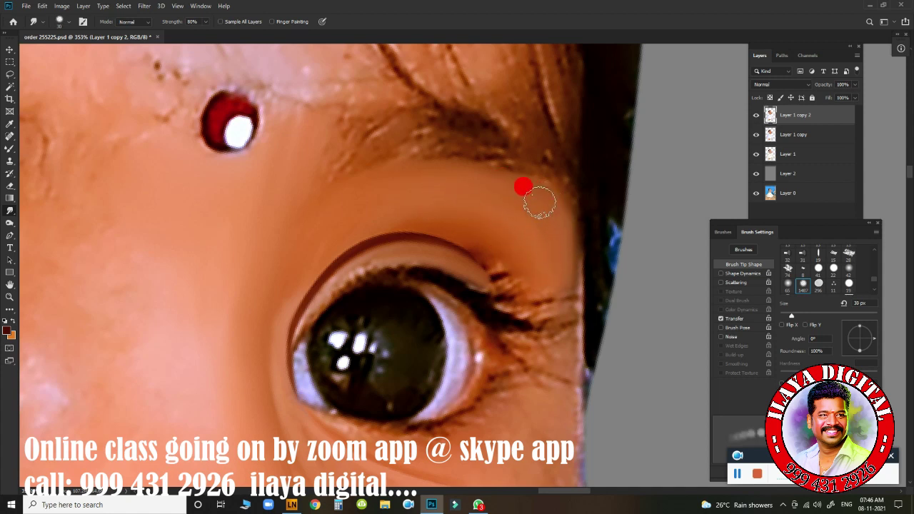
mouse_move(461, 215)
left_mouse_down()
mouse_move(525, 266)
mouse_move(465, 214)
mouse_move(292, 231)
mouse_move(254, 337)
mouse_move(308, 228)
mouse_move(404, 187)
left_mouse_up()
- Tilt the canvas view and smudge the eyelashes, the outer-corner lashes and the skin below them
scroll(495, 245, "up", 3)
key("r")
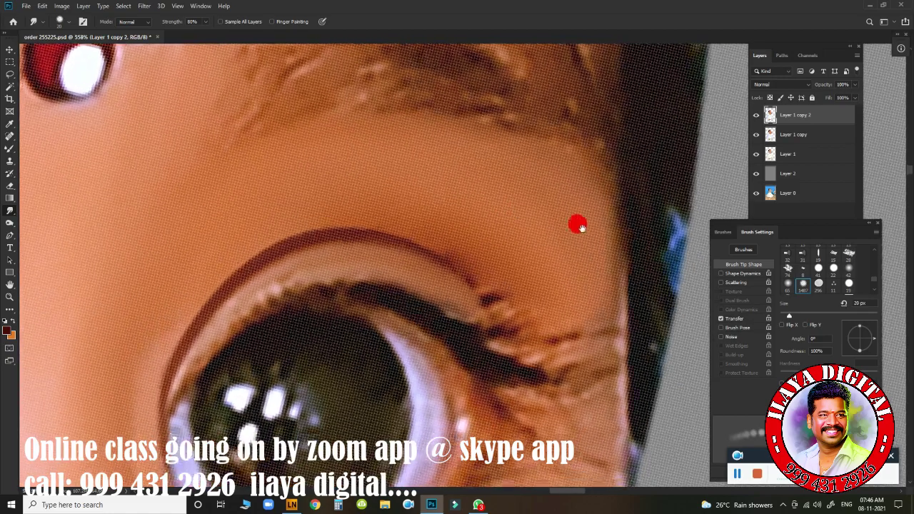
left_click_drag(578, 224, 575, 164)
scroll(575, 163, "down", 2)
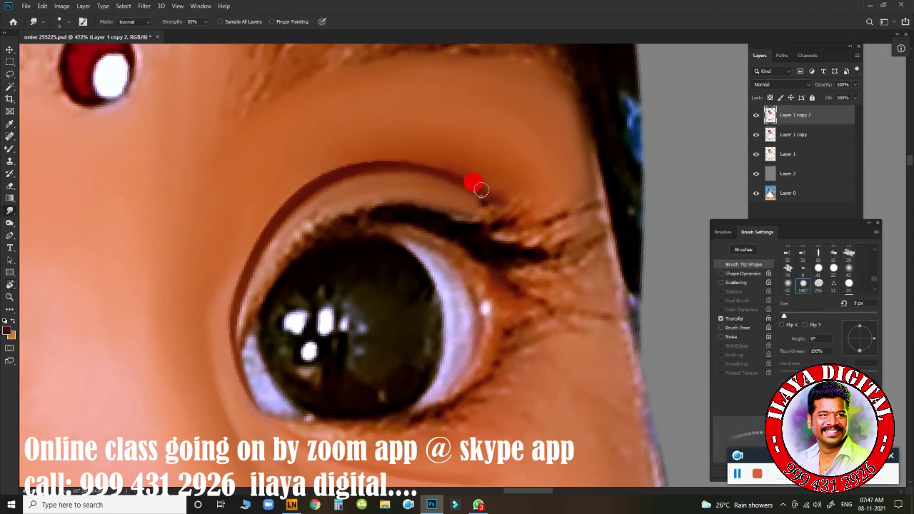
mouse_move(481, 188)
left_mouse_down()
mouse_move(492, 205)
mouse_move(445, 203)
mouse_move(526, 202)
left_mouse_up()
key("bracketright")
key("bracketright")
key("bracketright")
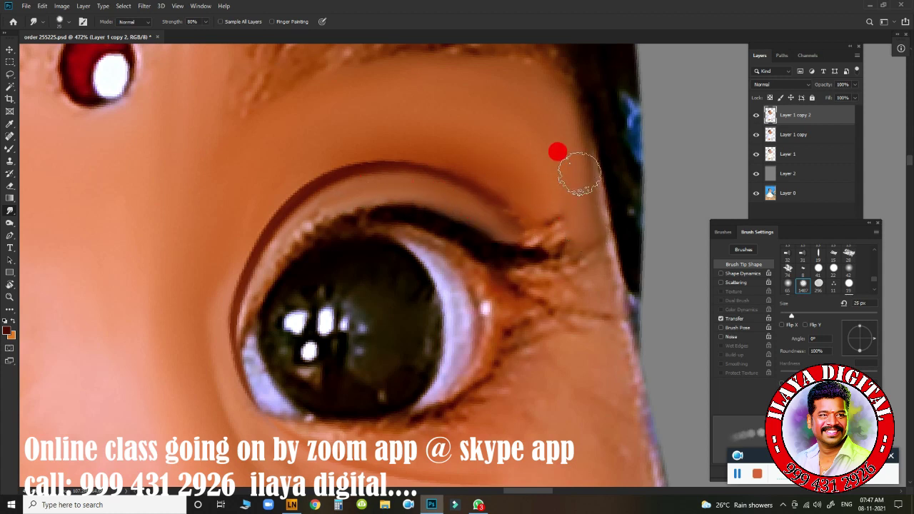
left_click_drag(590, 239, 567, 143)
left_click_drag(571, 215, 596, 299)
key("bracketright")
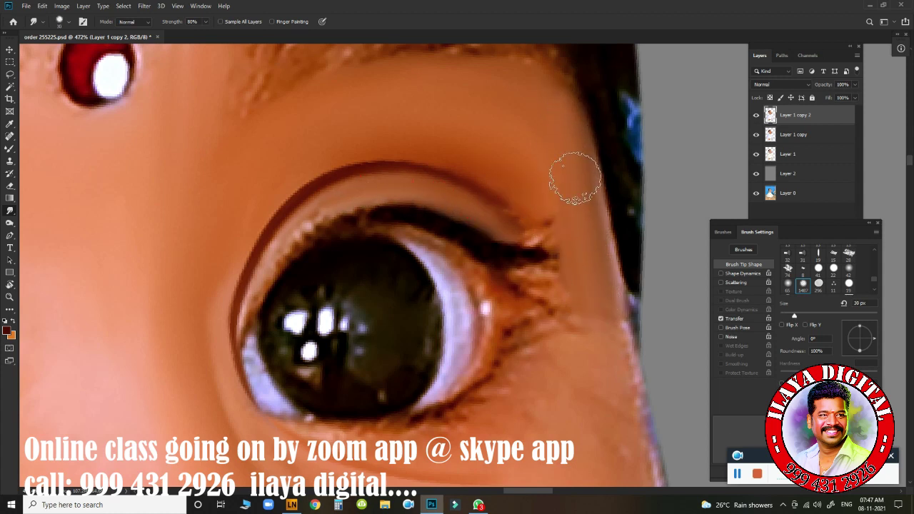
mouse_move(531, 164)
left_mouse_down()
mouse_move(592, 295)
mouse_move(532, 134)
left_mouse_up()
- Smooth away the outer lash tail, then extend the upper-lid crease outward with the Mixer Brush
key("bracketleft")
key("bracketleft")
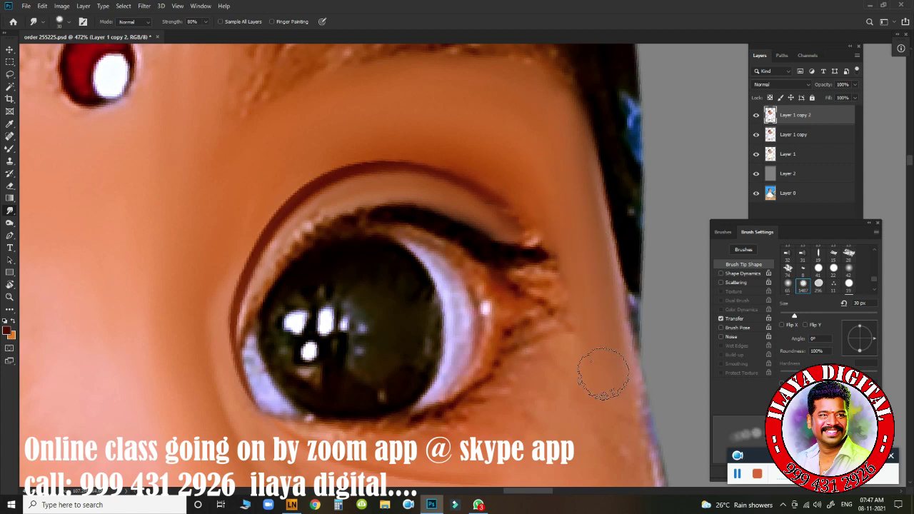
mouse_move(592, 378)
left_mouse_down()
mouse_move(598, 362)
mouse_move(582, 378)
mouse_move(540, 250)
left_mouse_up()
key("bracketleft")
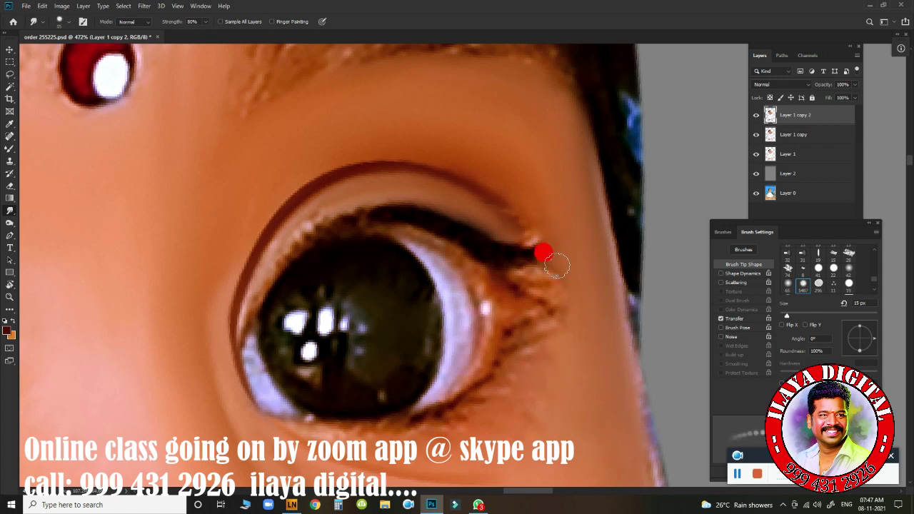
mouse_move(505, 221)
left_mouse_down()
mouse_move(520, 241)
mouse_move(457, 214)
left_mouse_up()
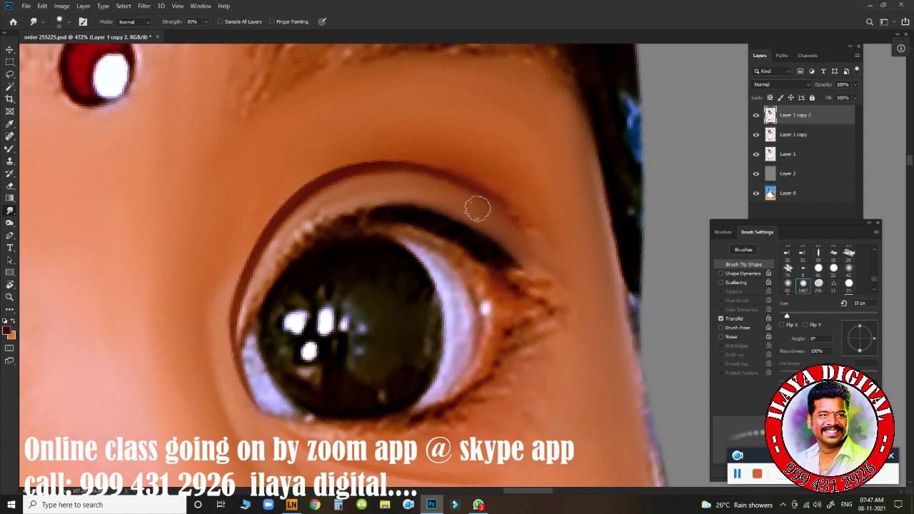
key("b")
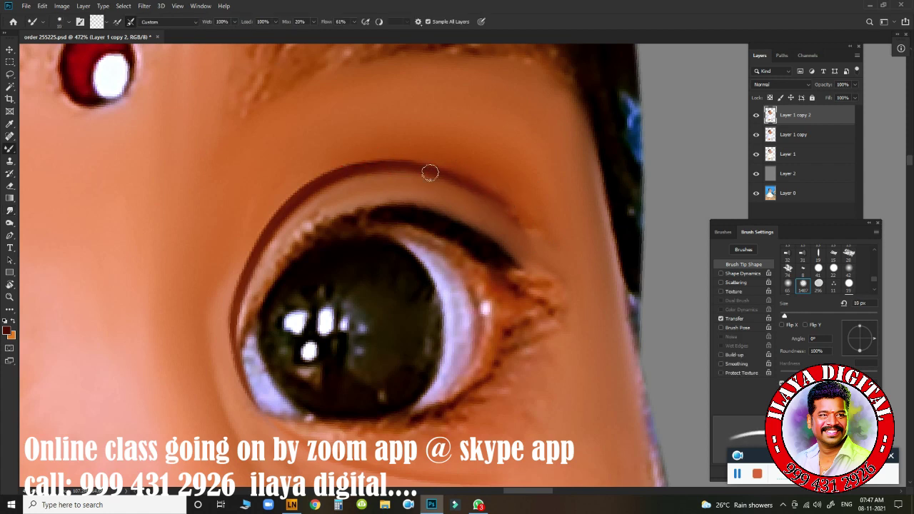
left_click_drag(521, 214, 548, 245)
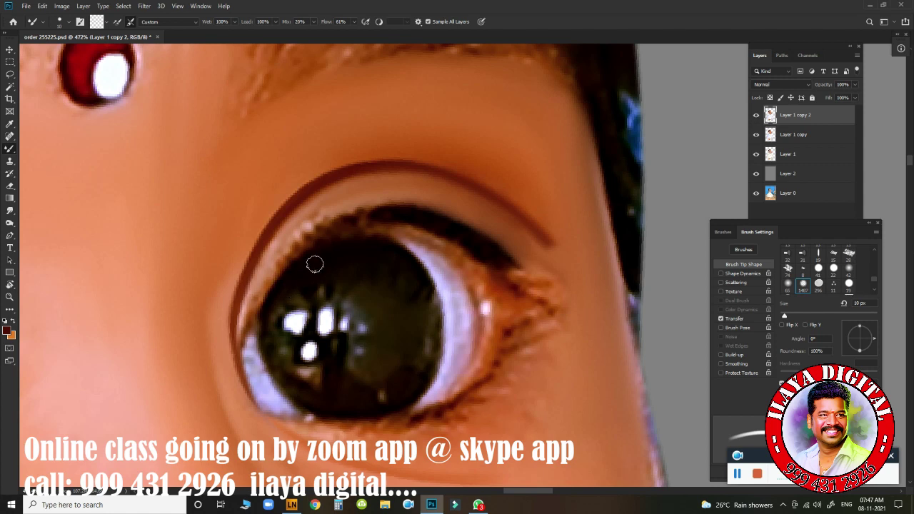
- Start a pen path at the inner eye corner and curve it along the upper lash line
key("p")
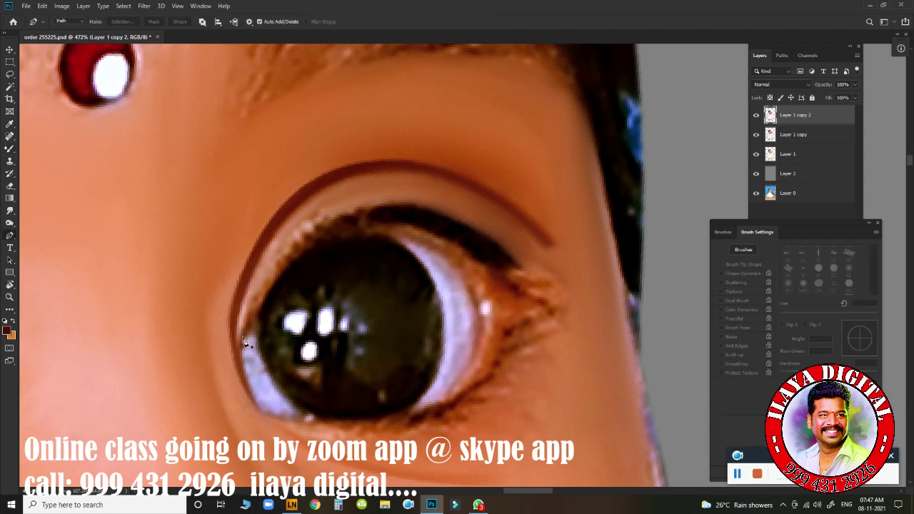
left_click(240, 351)
left_click(253, 403)
left_click(240, 357)
left_click_drag(524, 270, 744, 452)
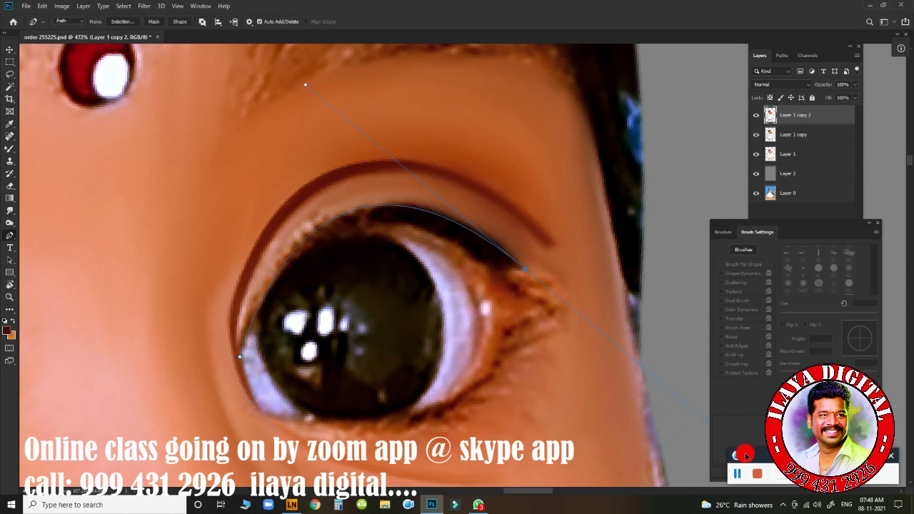
- Run the outline along the bottom of the eye and convert it into a 2 px feathered selection
scroll(545, 357, "down", 3)
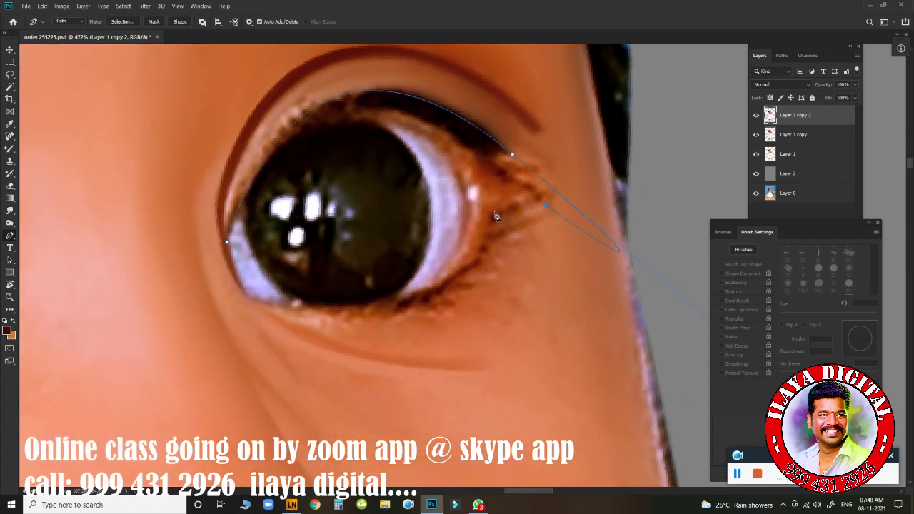
scroll(500, 228, "down", 1)
scroll(510, 243, "down", 2)
scroll(507, 238, "down", 2)
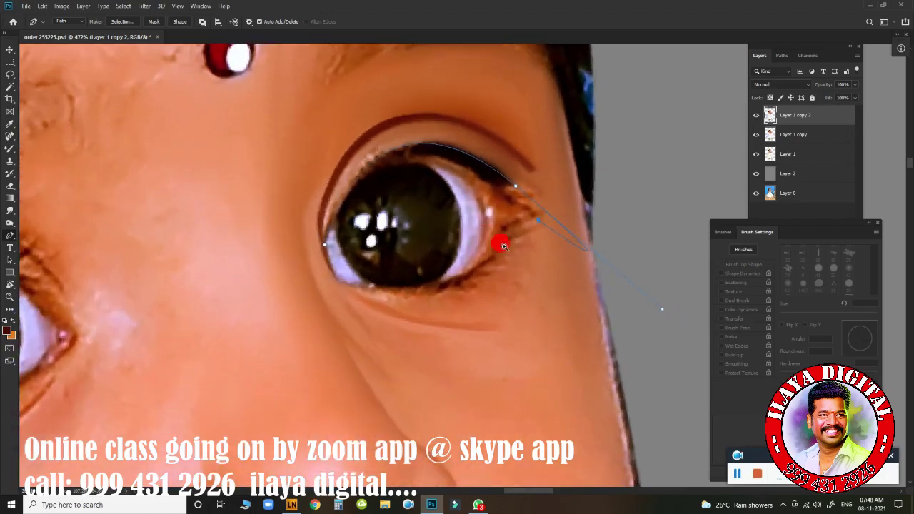
scroll(502, 243, "up", 6)
scroll(523, 254, "down", 1)
left_click(242, 303)
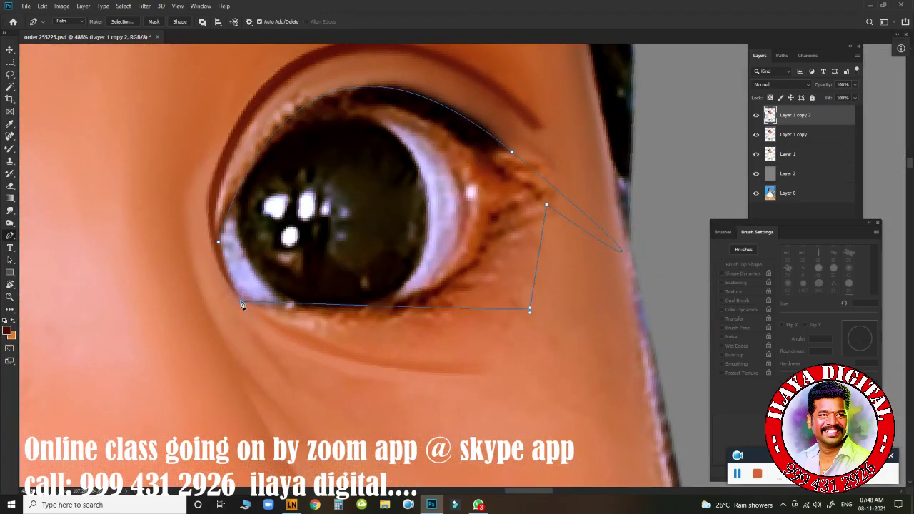
scroll(321, 228, "up", 3)
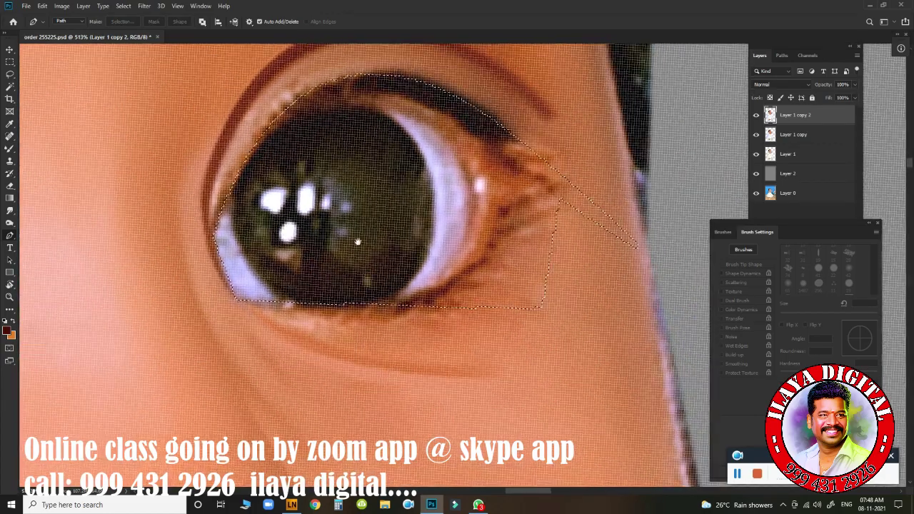
scroll(371, 257, "down", 2)
scroll(371, 257, "down", 1)
right_click(403, 233)
left_click(428, 282)
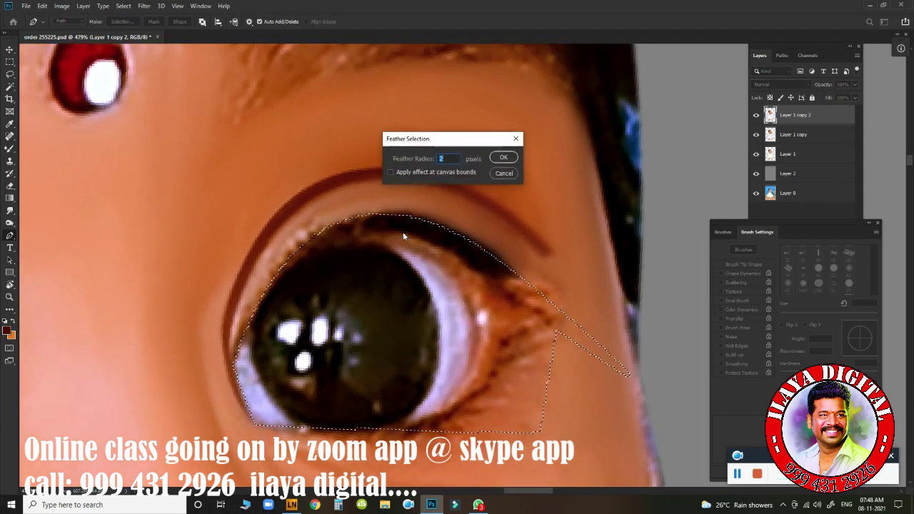
key("Return")
- Paint black with the Mixer Brush along the upper eyelid line and down the eye's left edge
key("b")
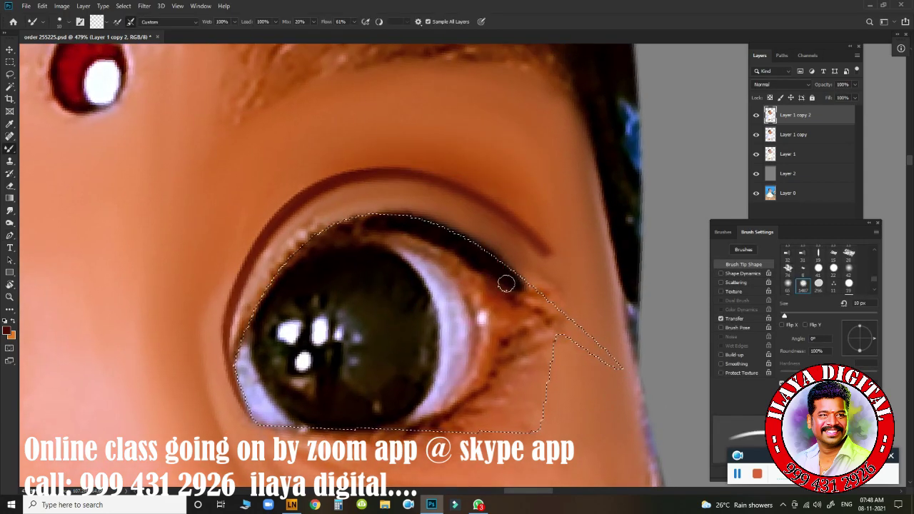
mouse_move(473, 256)
left_mouse_down()
mouse_move(414, 217)
mouse_move(350, 218)
left_mouse_up()
left_click(113, 22)
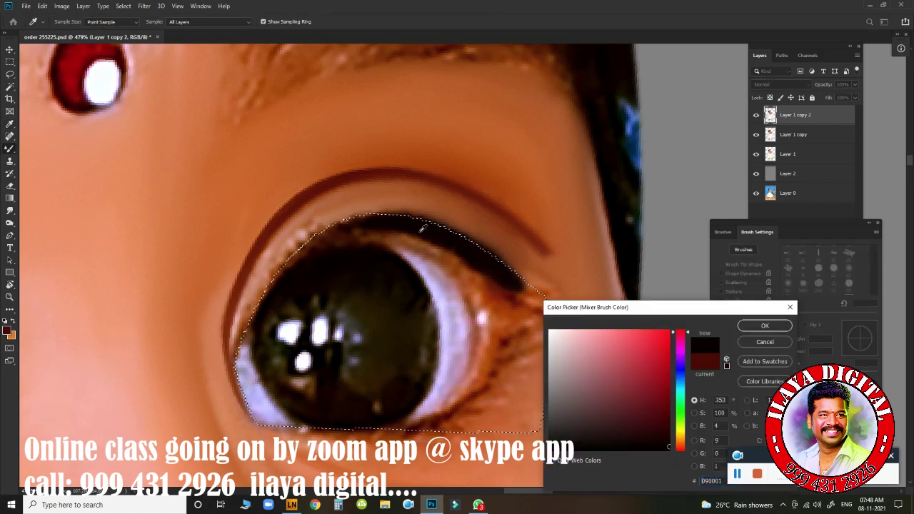
left_click(763, 324)
mouse_move(388, 219)
left_mouse_down()
mouse_move(365, 210)
mouse_move(275, 260)
left_mouse_up()
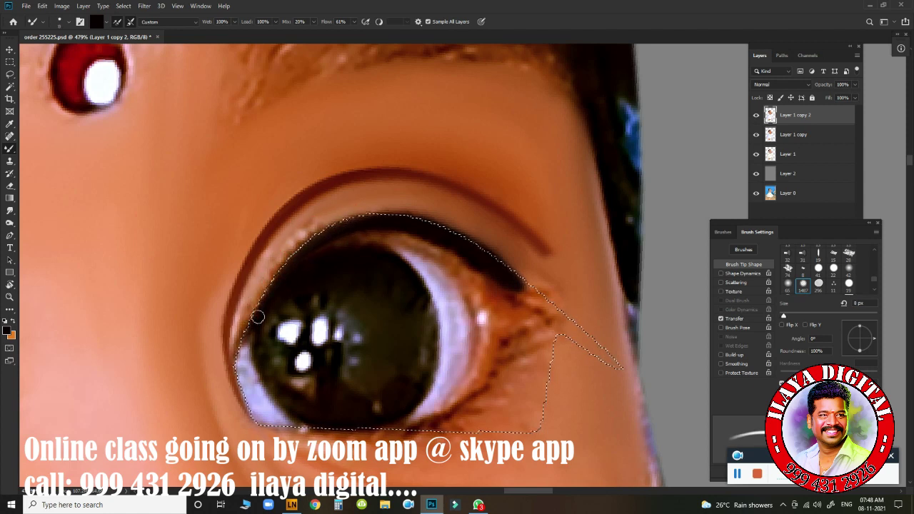
key("bracketleft")
left_click_drag(257, 317, 248, 313)
left_click_drag(233, 357, 237, 381)
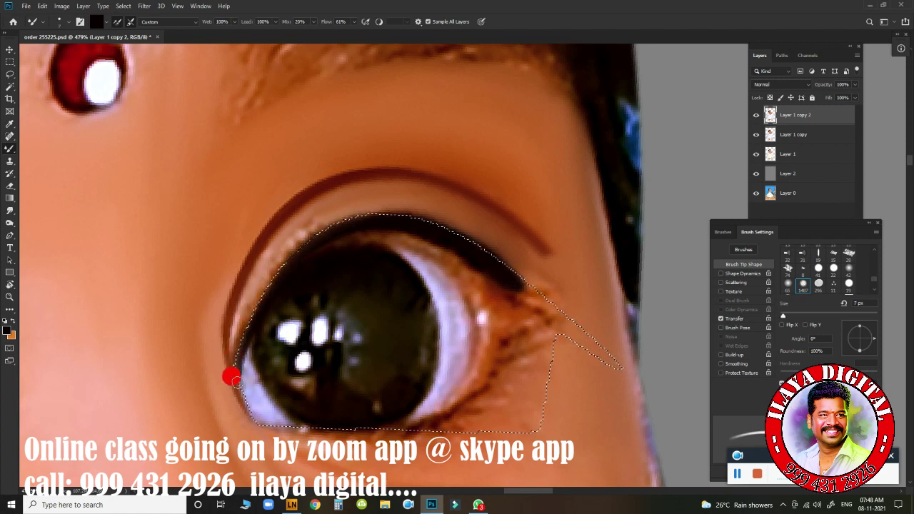
left_click_drag(483, 267, 398, 219)
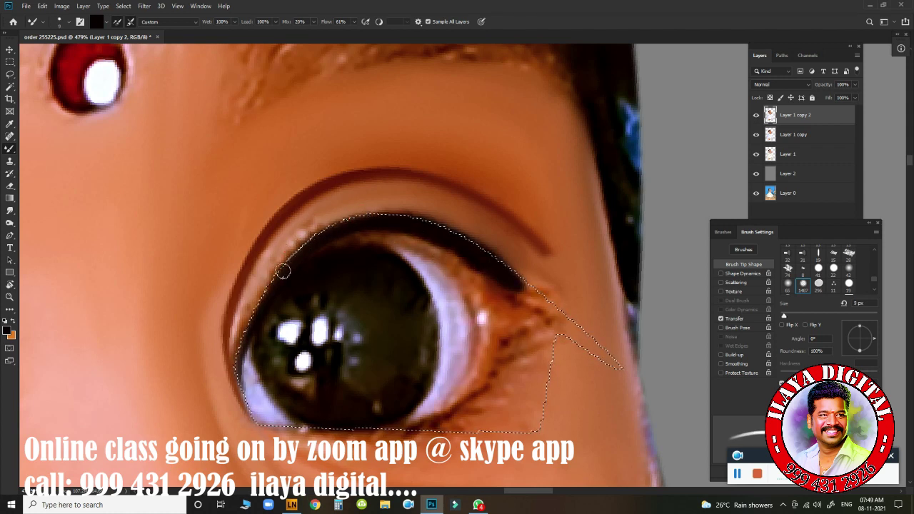
- With a cleaned brush, blend the outer eye corner, upper eyelid and lower-left eyelid corner
left_click(115, 23)
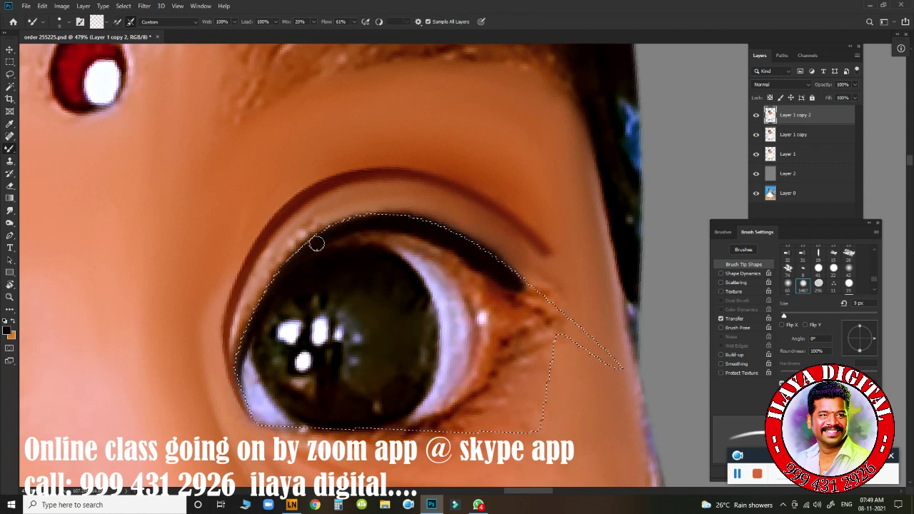
left_click_drag(535, 310, 487, 292)
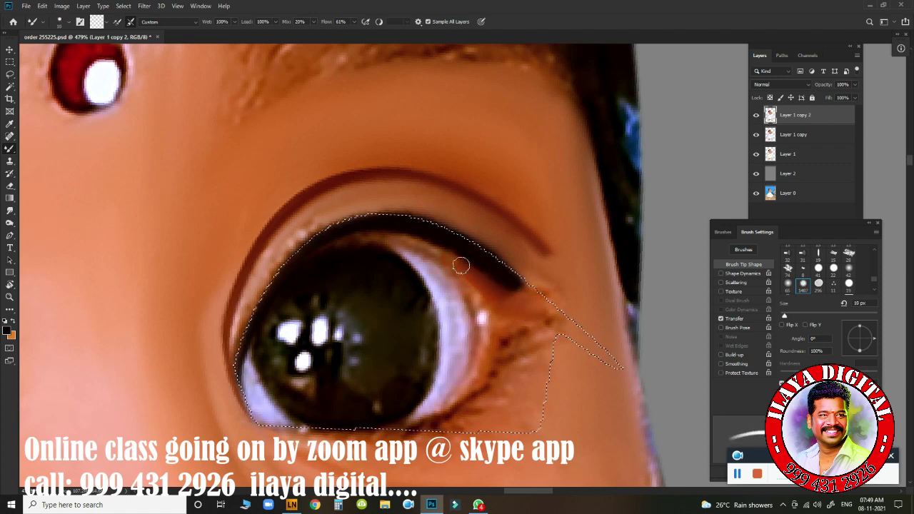
left_click_drag(461, 269, 429, 246)
key("bracketleft")
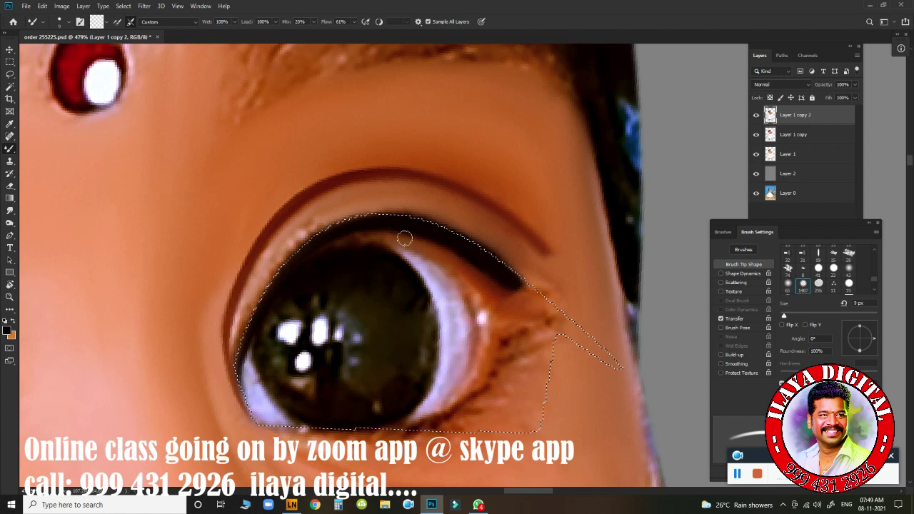
key("bracketleft")
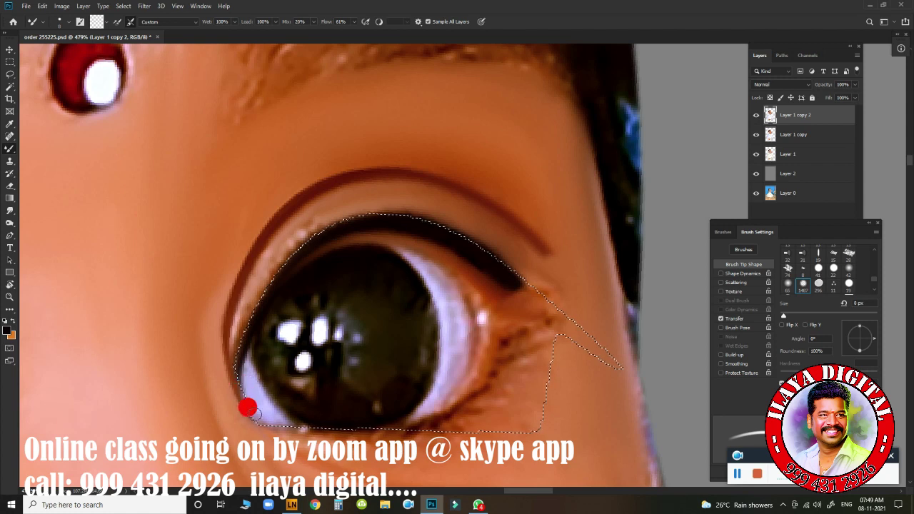
left_click_drag(248, 407, 253, 391)
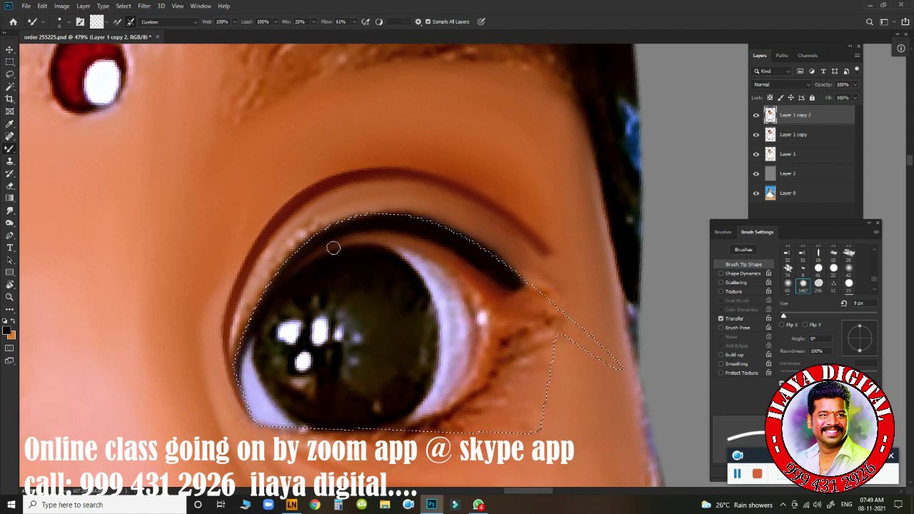
key("bracketright")
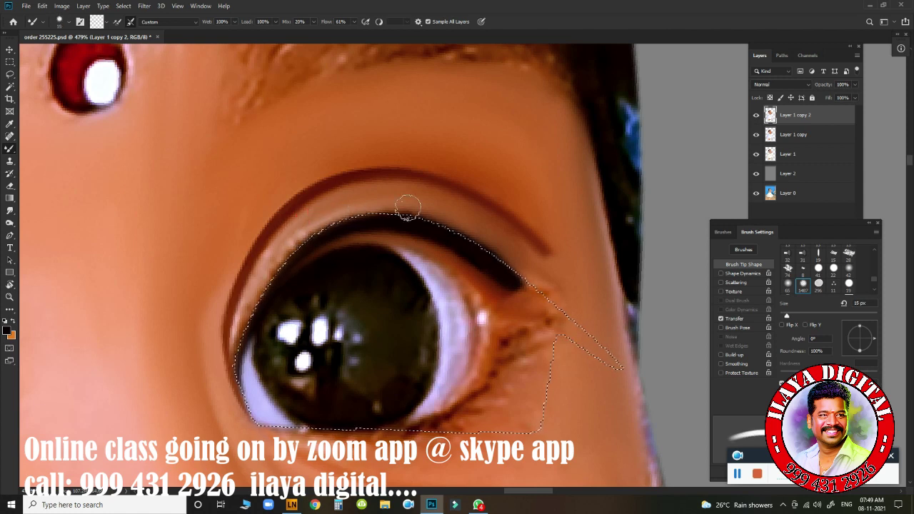
left_click_drag(477, 236, 509, 260)
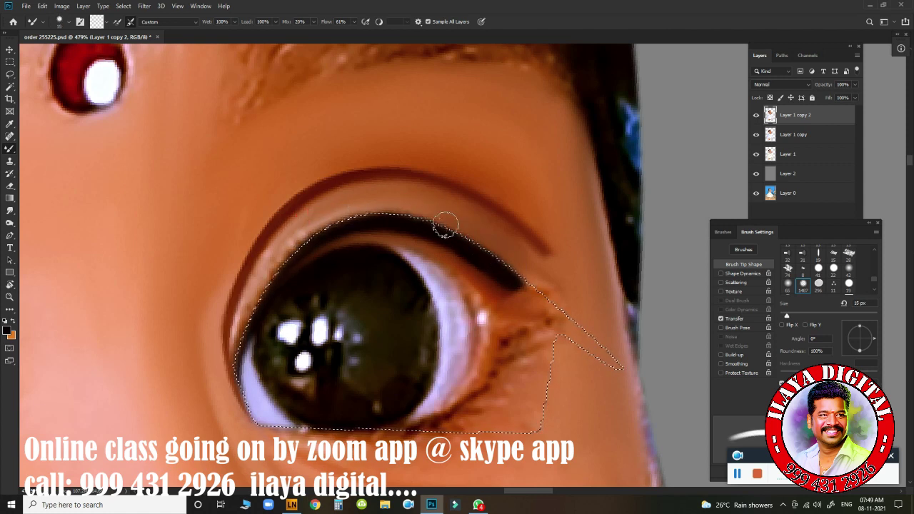
- Smudge and dab along the upper eyelid rim with a 20 px Smudge brush, then recheck the view
key("r")
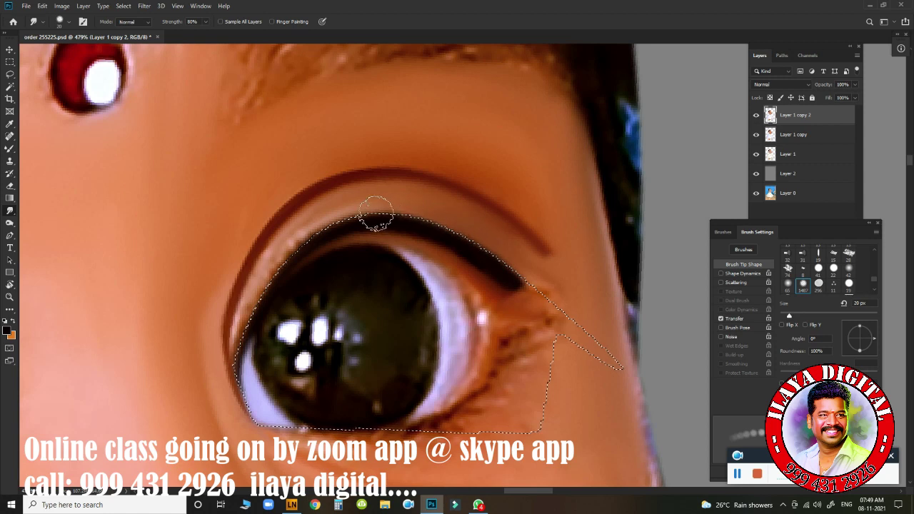
key("bracketleft")
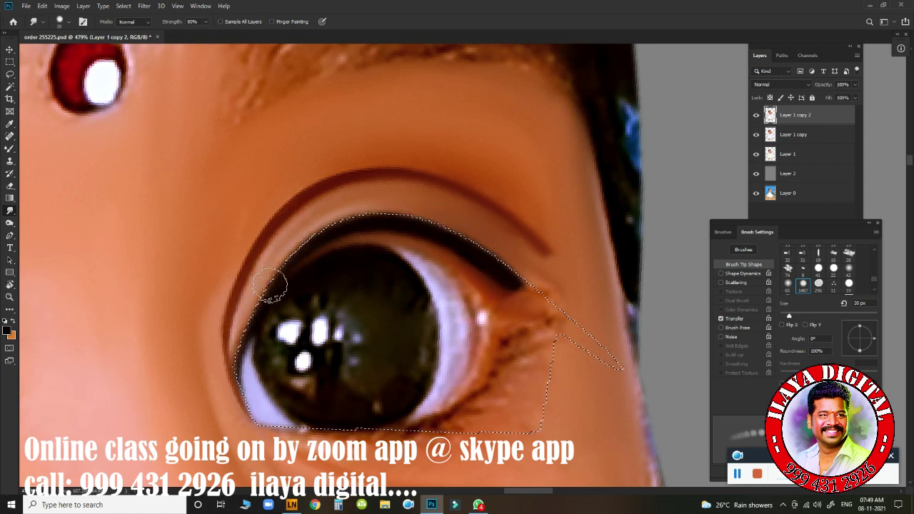
key("bracketright")
left_click_drag(284, 283, 304, 240)
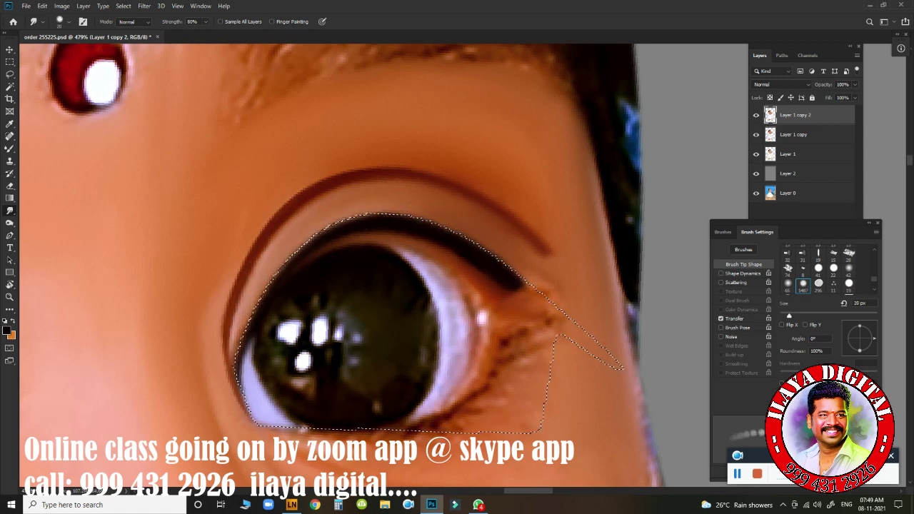
left_click(414, 206)
left_click(384, 213)
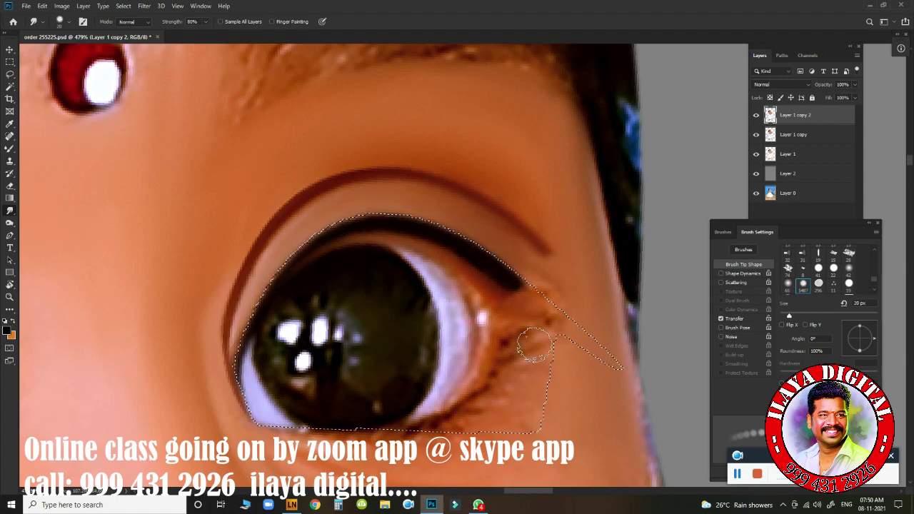
mouse_move(562, 383)
left_mouse_down()
mouse_move(521, 367)
mouse_move(445, 281)
mouse_move(404, 351)
mouse_move(447, 309)
mouse_move(435, 305)
mouse_move(485, 339)
left_mouse_up()
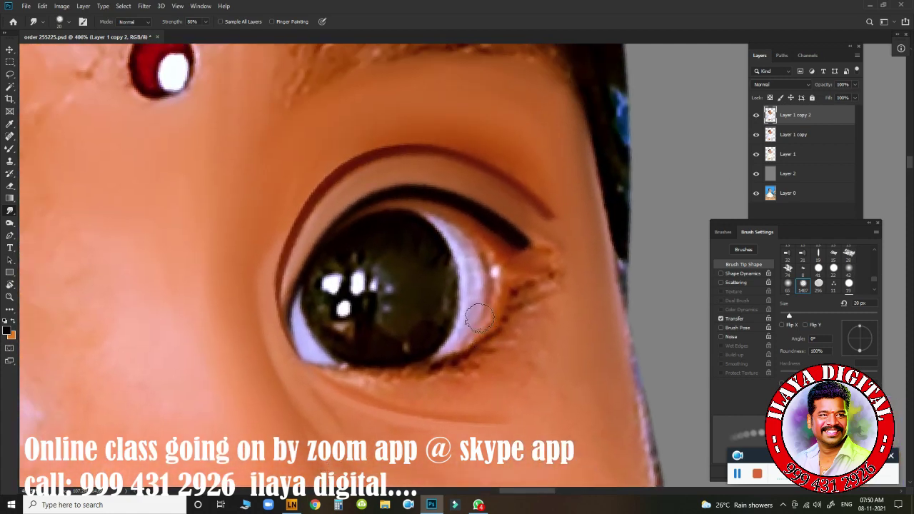
- Trace a pen path around the iris and eye white and turn it into a selection
key("p")
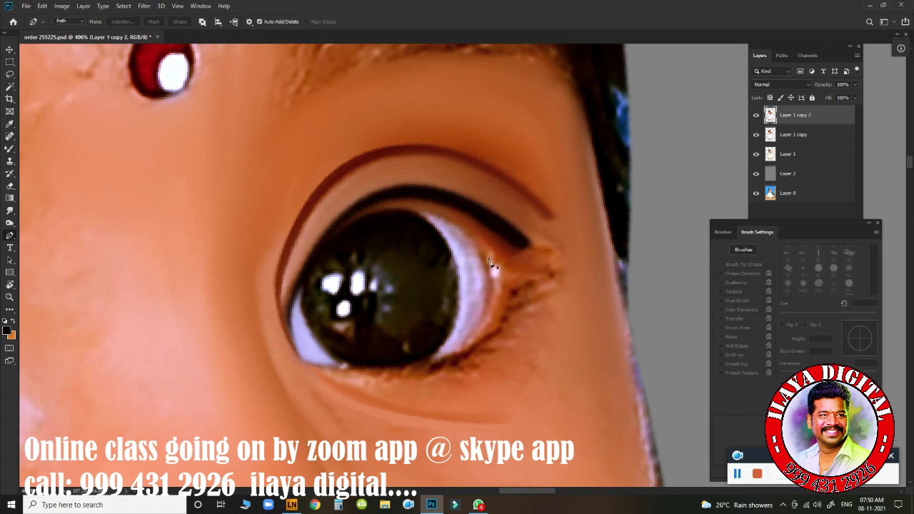
left_click_drag(484, 298, 471, 379)
left_click_drag(427, 364, 370, 382)
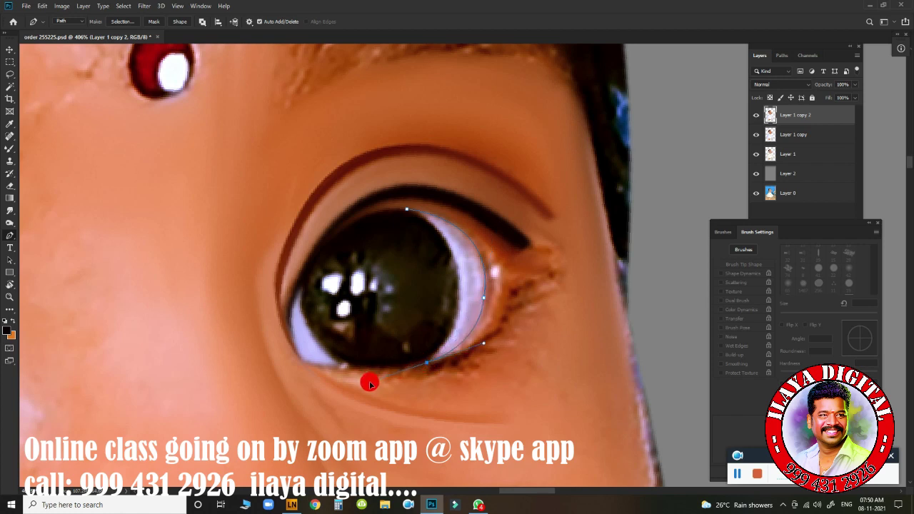
left_click_drag(305, 362, 264, 344)
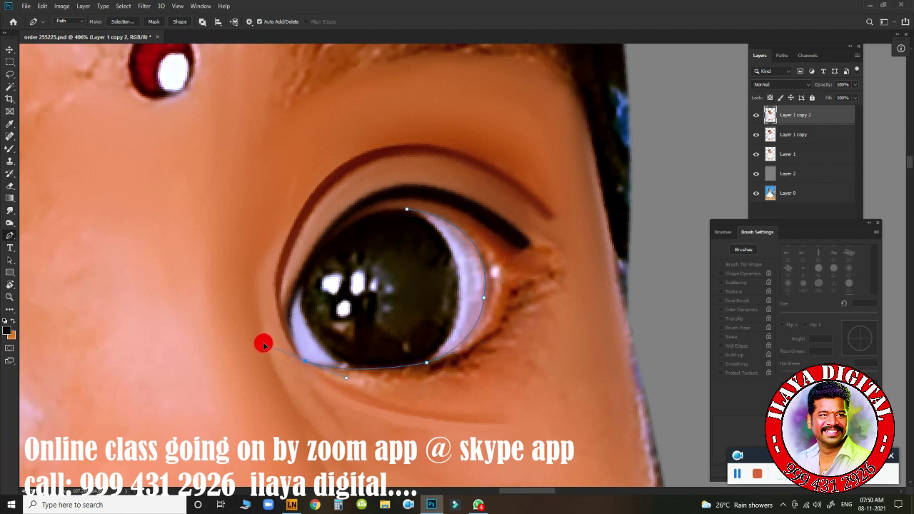
left_click(306, 361, "alt")
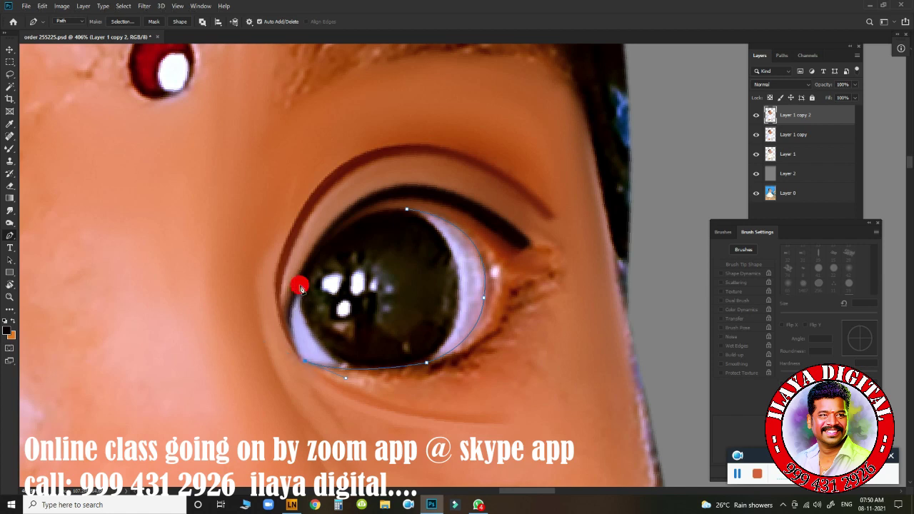
left_click_drag(301, 287, 323, 230)
left_click(404, 211)
key("ctrl+Return")
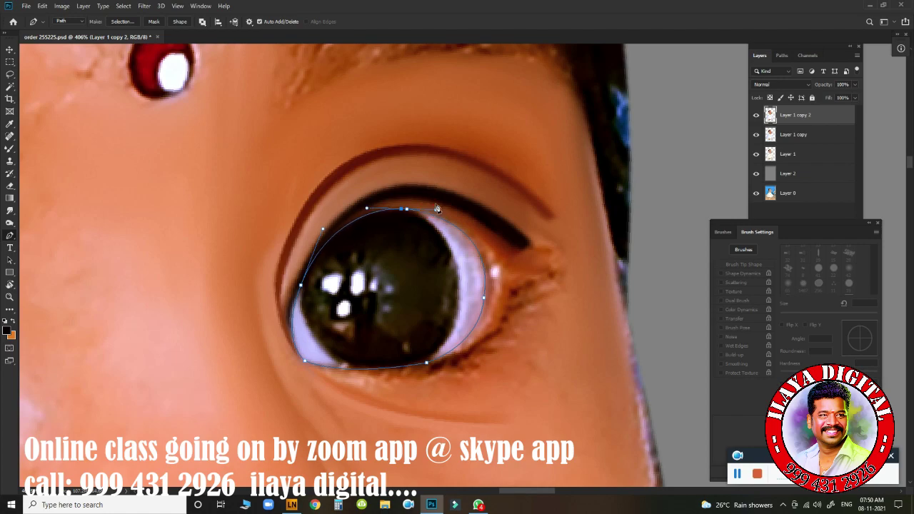
- Feather the eye selection by 2 pixels and zoom in closer
key("shift+F6")
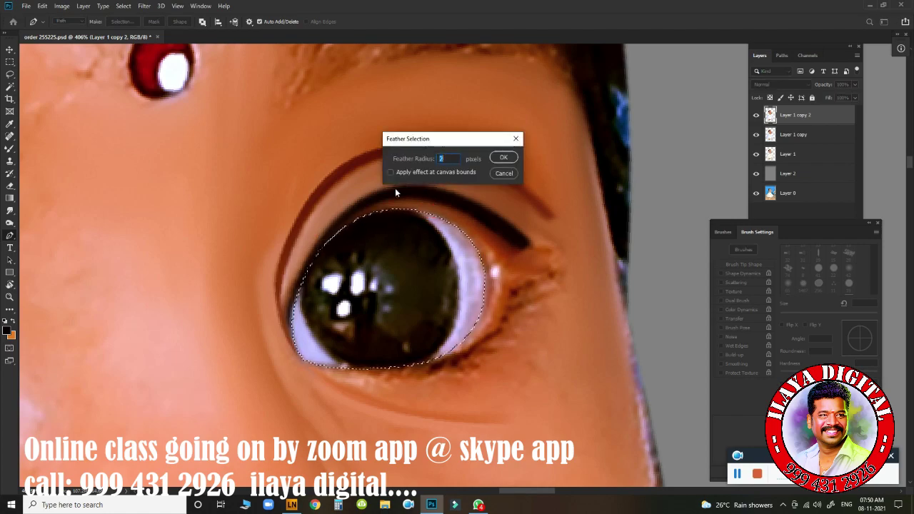
key("Return")
scroll(472, 271, "up", 1)
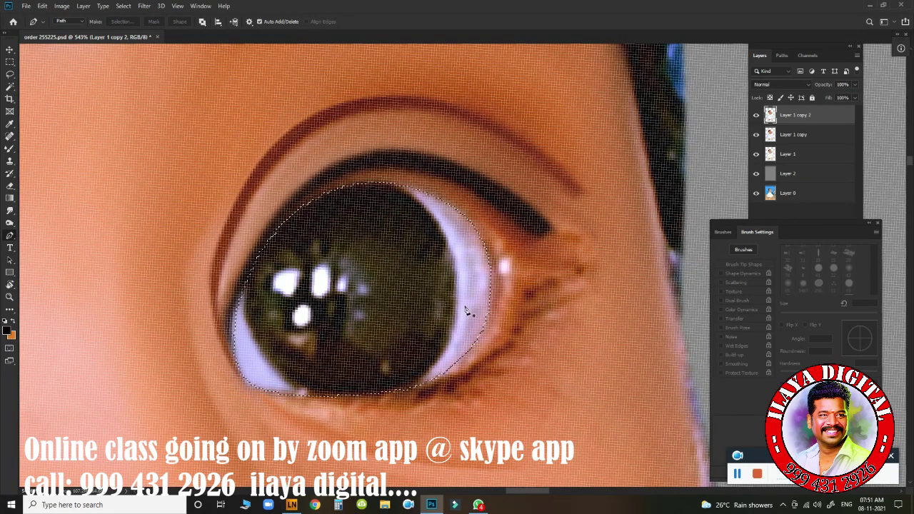
scroll(462, 294, "up", 1)
key("b")
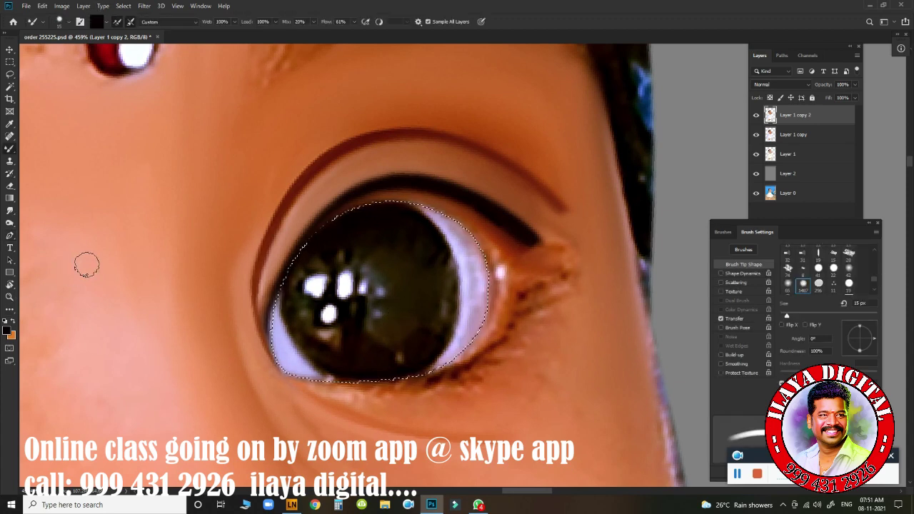
- Pick a light lavender swatch and paint it over the eye white beside the iris and upper right
key("F6")
left_click(65, 80)
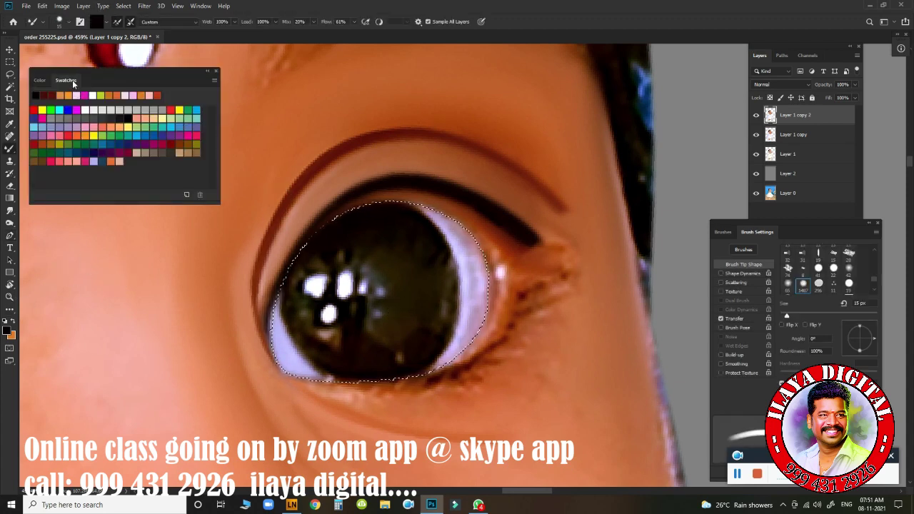
left_click(94, 162)
key("F6")
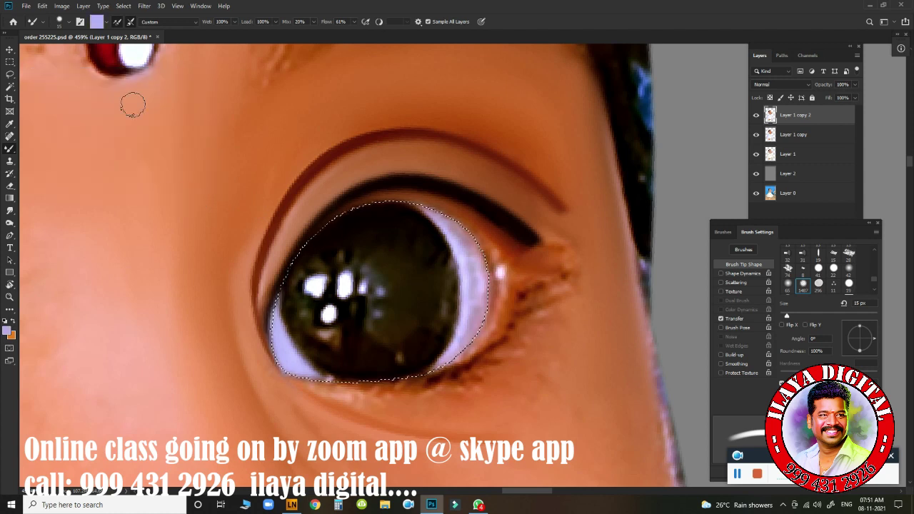
mouse_move(464, 267)
left_mouse_down()
mouse_move(473, 314)
mouse_move(406, 369)
left_mouse_up()
mouse_move(472, 277)
left_mouse_down()
mouse_move(471, 254)
mouse_move(443, 215)
left_mouse_up()
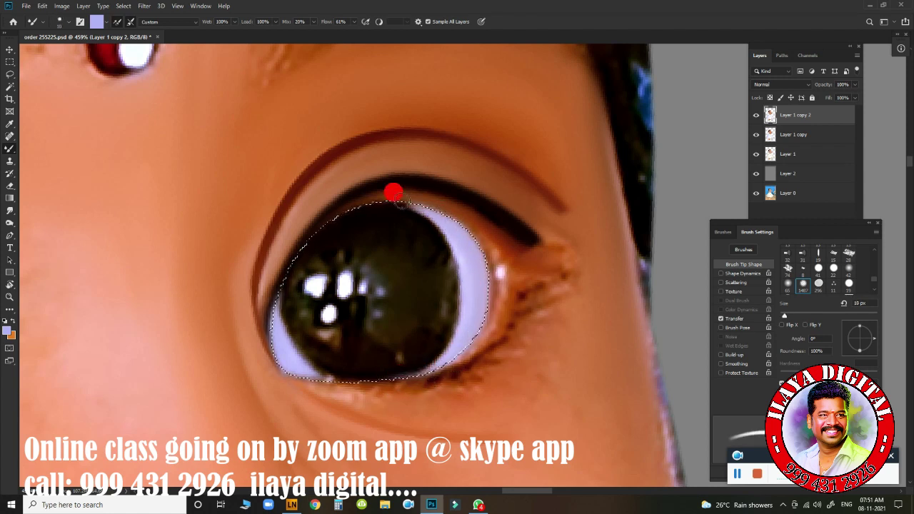
- Repaint the eye white's left edge and lower left in lavender with a smaller brush
key("[")
left_click_drag(267, 328, 276, 335)
key("[")
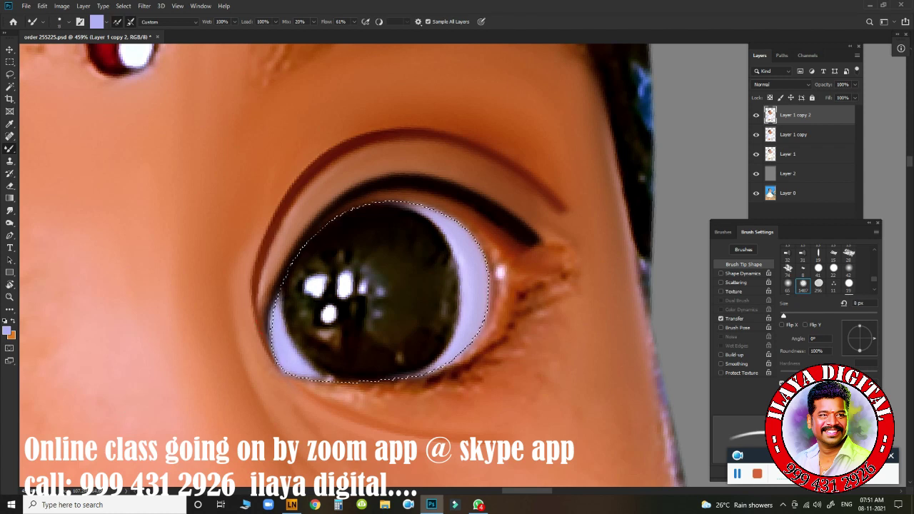
left_click_drag(275, 278, 278, 343)
left_click(279, 350)
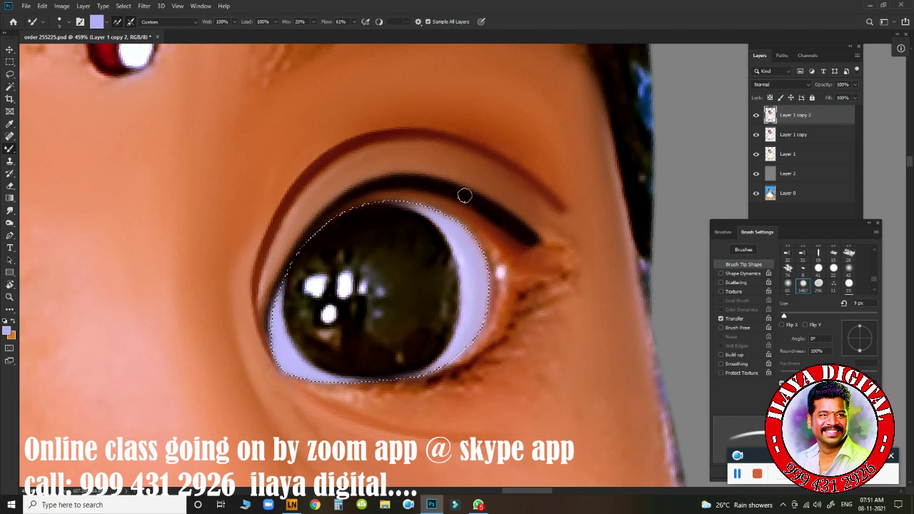
scroll(535, 316, "up", 2)
scroll(500, 286, "down", 3)
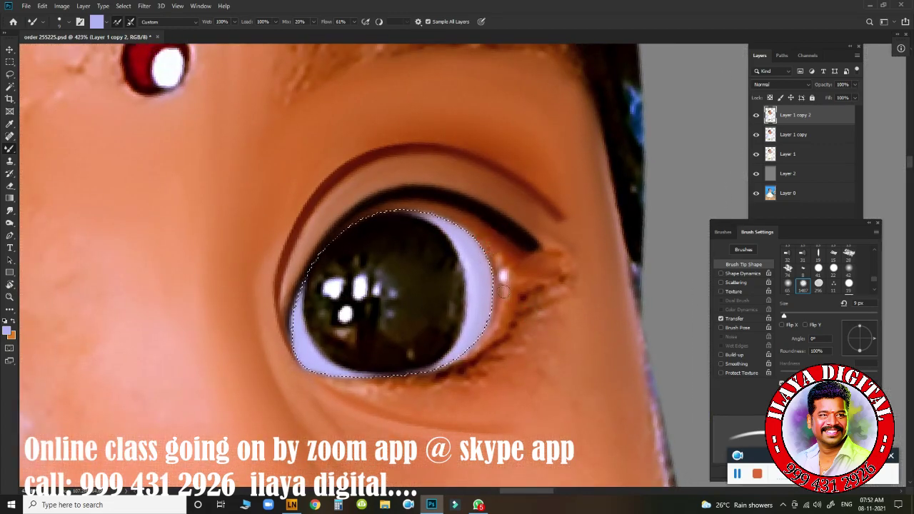
- Feather the selection by 1.5 pixels and load a cleaned brush with a sampled orange-brown
key("shift+F6")
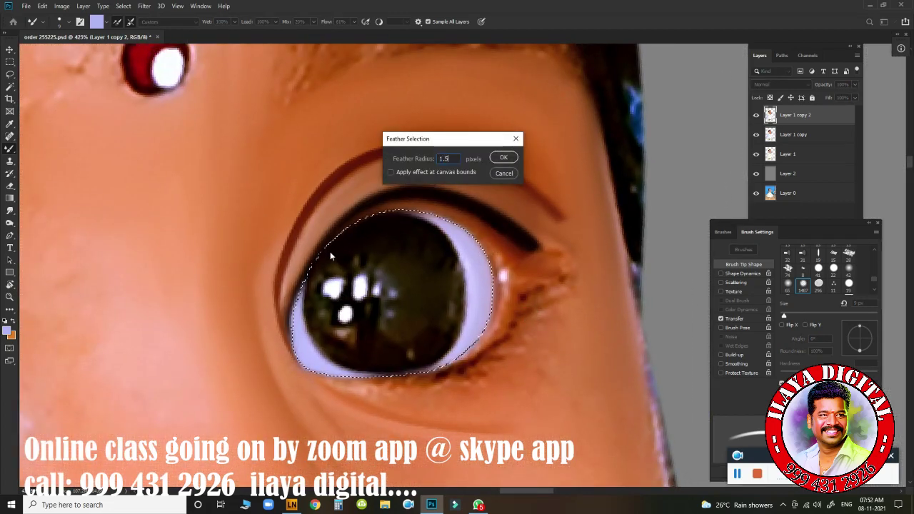
key("Return")
scroll(524, 252, "up", 2)
scroll(500, 243, "down", 1)
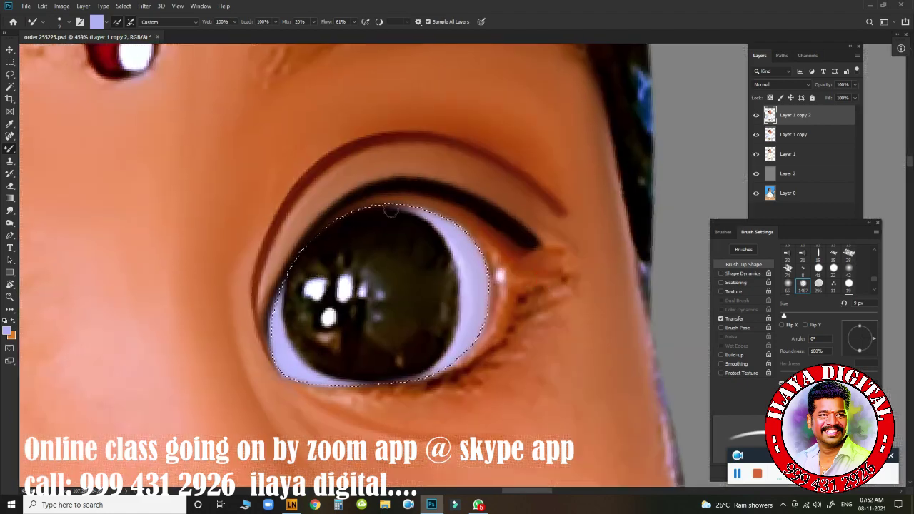
left_click(373, 272)
left_click(96, 22)
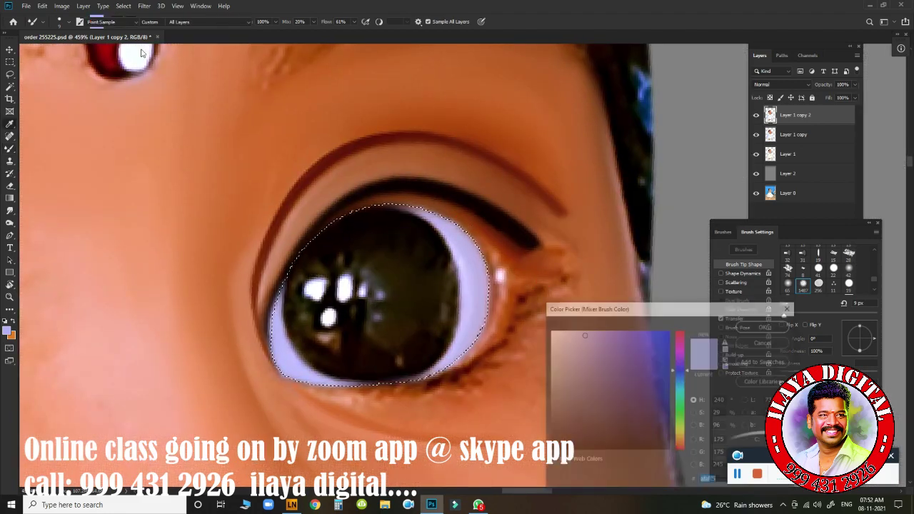
left_click(451, 203)
left_click(314, 237)
key("Return")
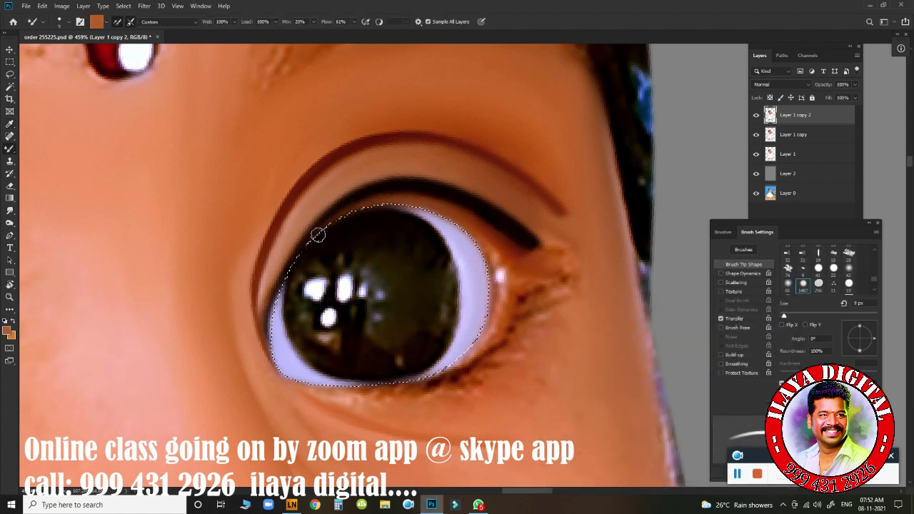
- Blend orange-brown paint along the eye's right edge and corner with a 9 px brush
left_click_drag(496, 247, 478, 241)
mouse_move(482, 279)
left_mouse_down()
mouse_move(479, 330)
mouse_move(446, 367)
left_mouse_up()
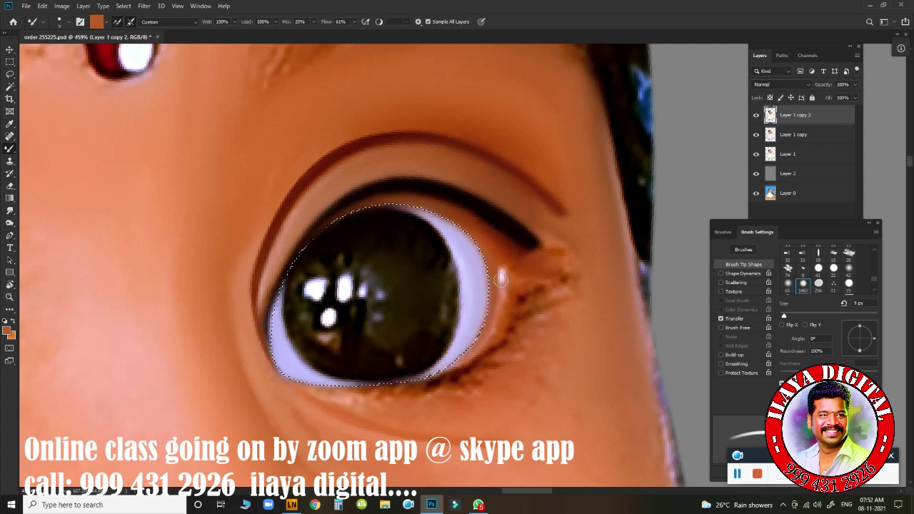
left_click_drag(496, 265, 500, 275)
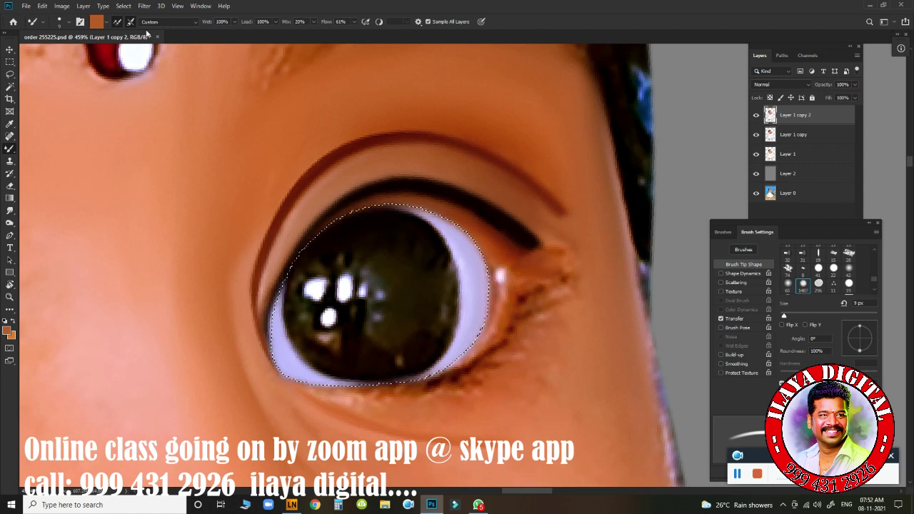
left_click_drag(480, 236, 490, 289)
key("bracketleft")
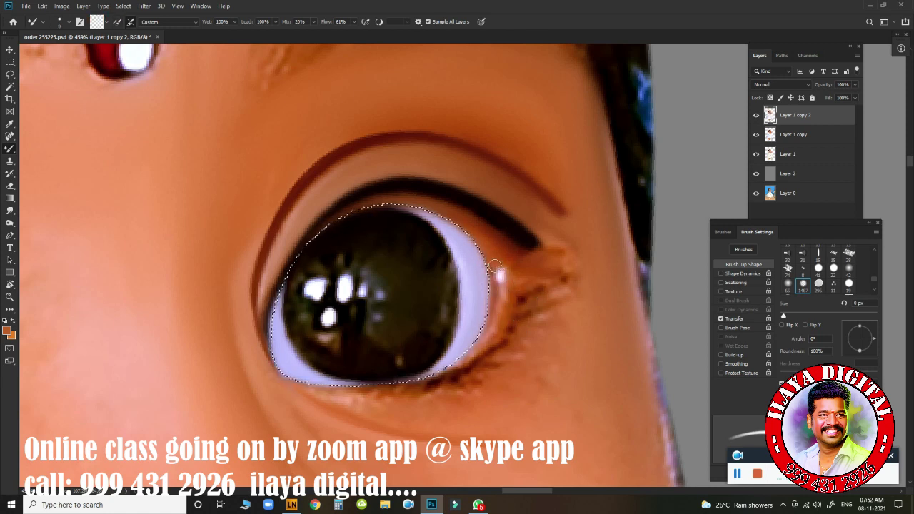
left_click(495, 265)
key("bracketright")
key("bracketright")
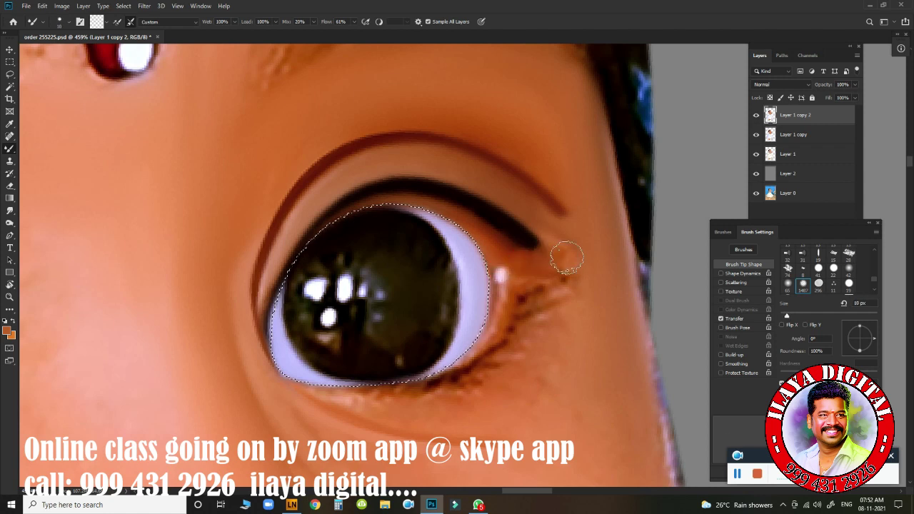
key("bracketleft")
left_click(484, 279)
left_click(480, 261)
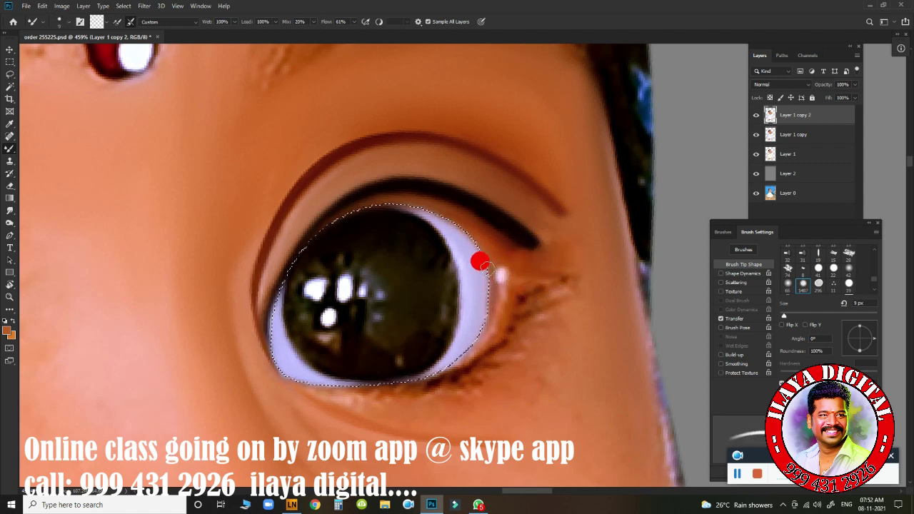
- Paint down the eye-white edge and darken the eye's lower edge with a 7–8 px brush
left_click_drag(485, 267, 477, 334)
key("[")
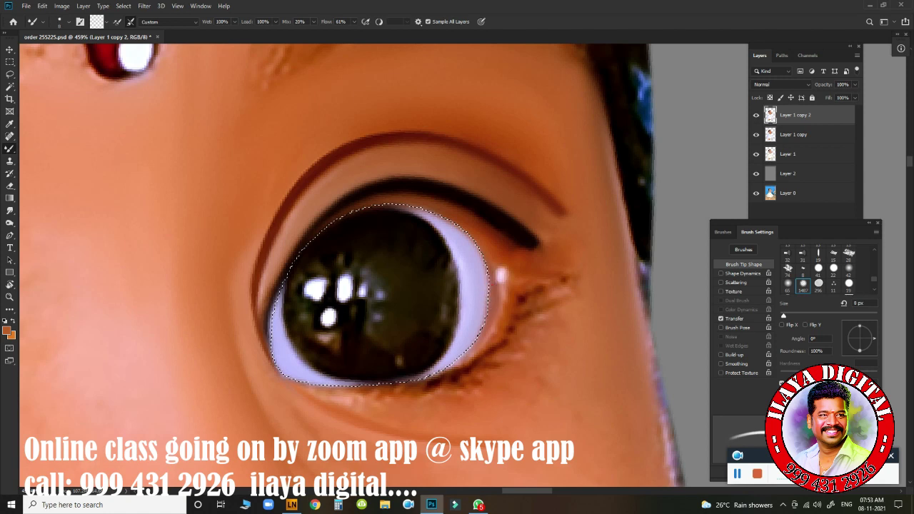
mouse_move(492, 303)
left_mouse_down()
mouse_move(462, 350)
mouse_move(433, 367)
left_mouse_up()
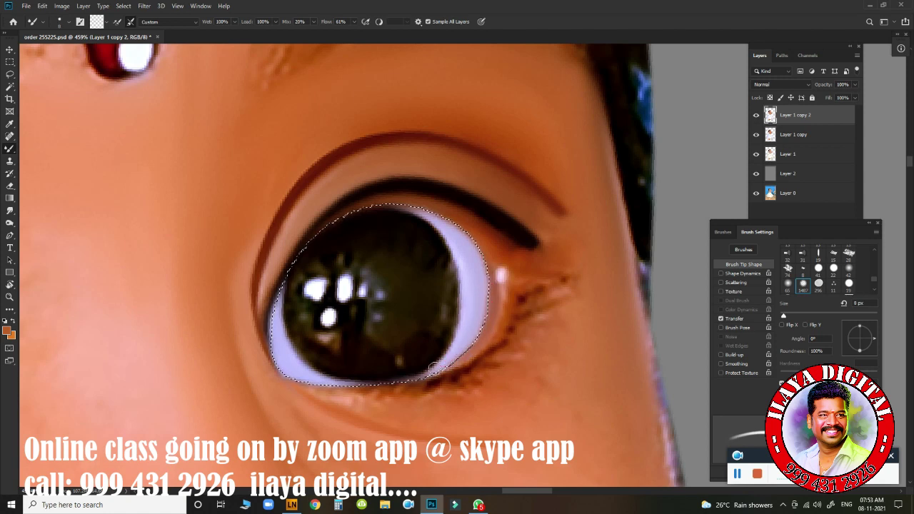
key("[")
left_click_drag(493, 277, 495, 272)
left_click_drag(428, 376, 419, 373)
key("]")
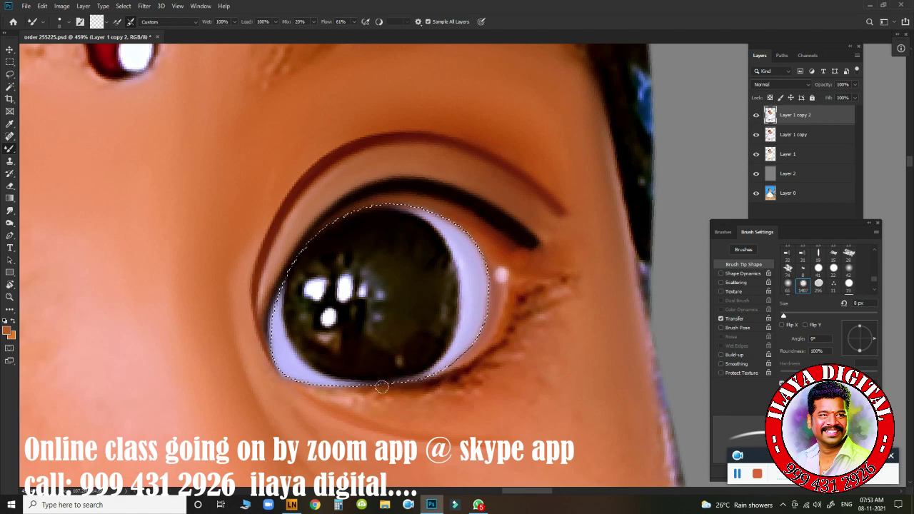
mouse_move(487, 367)
left_mouse_down()
mouse_move(467, 353)
mouse_move(481, 319)
left_mouse_up()
scroll(467, 353, "down", 2)
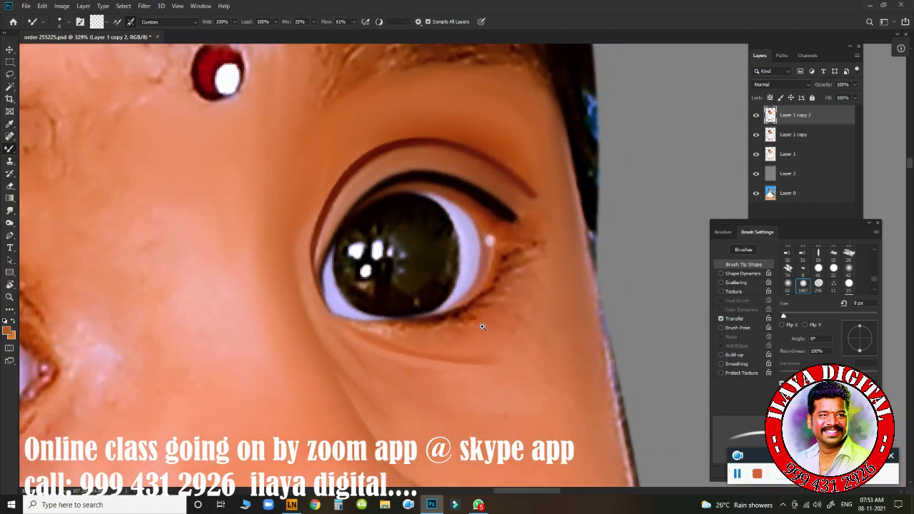
- Start a pen path at the eye's outer corner and add curved points along the lower eyelid
key("p")
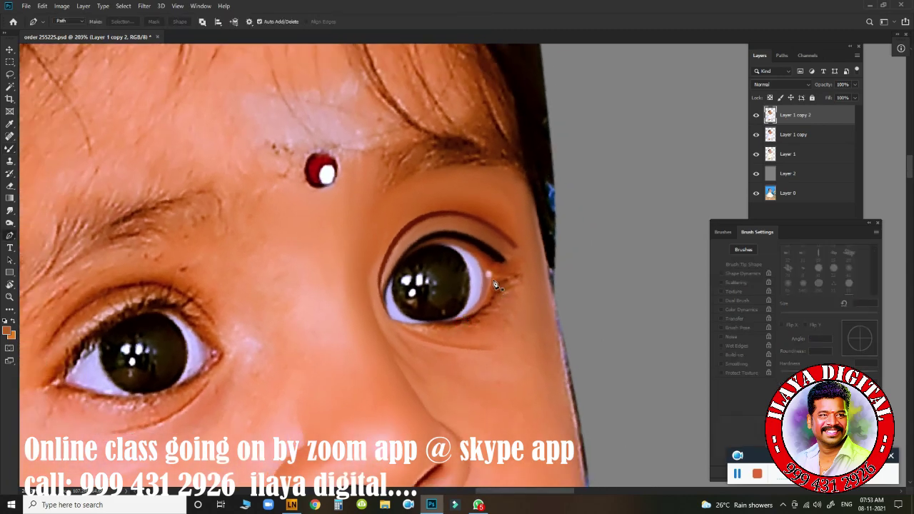
left_click(492, 280)
left_click_drag(494, 329, 506, 327)
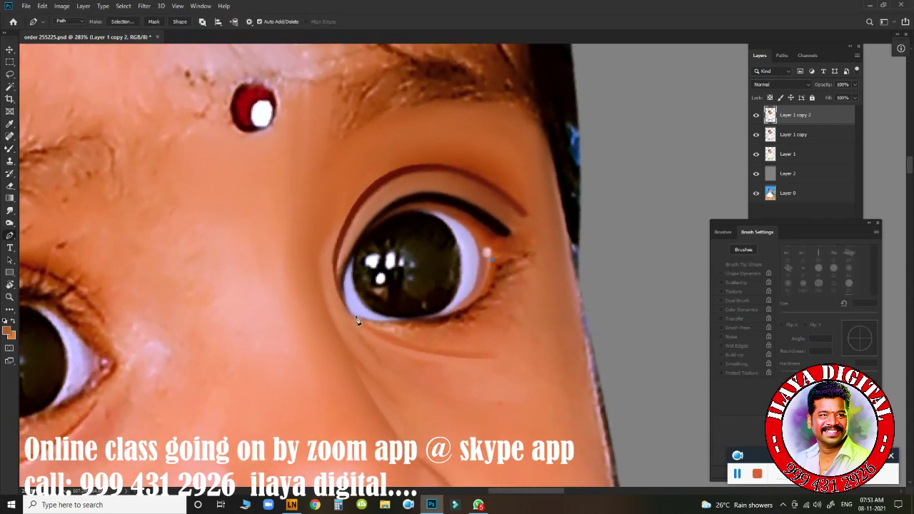
mouse_move(352, 315)
left_mouse_down()
mouse_move(204, 283)
mouse_move(202, 290)
left_mouse_up()
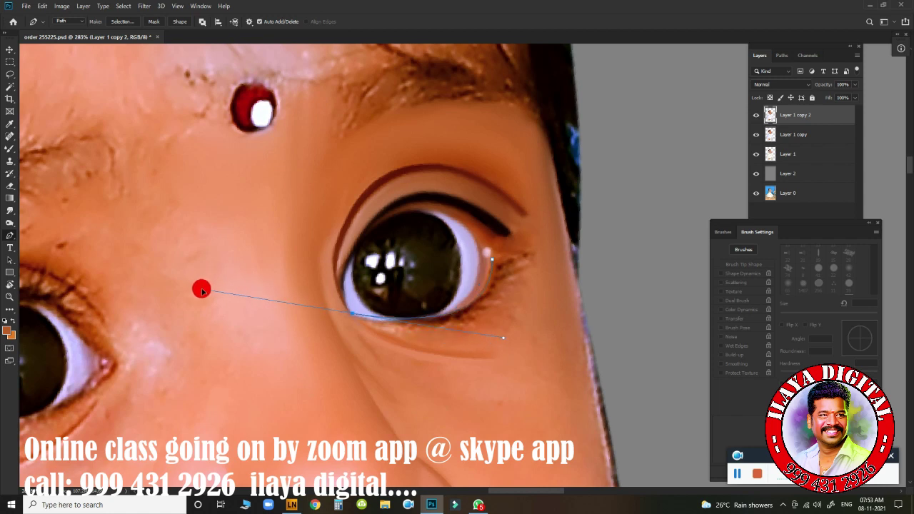
scroll(289, 327, "up", 2)
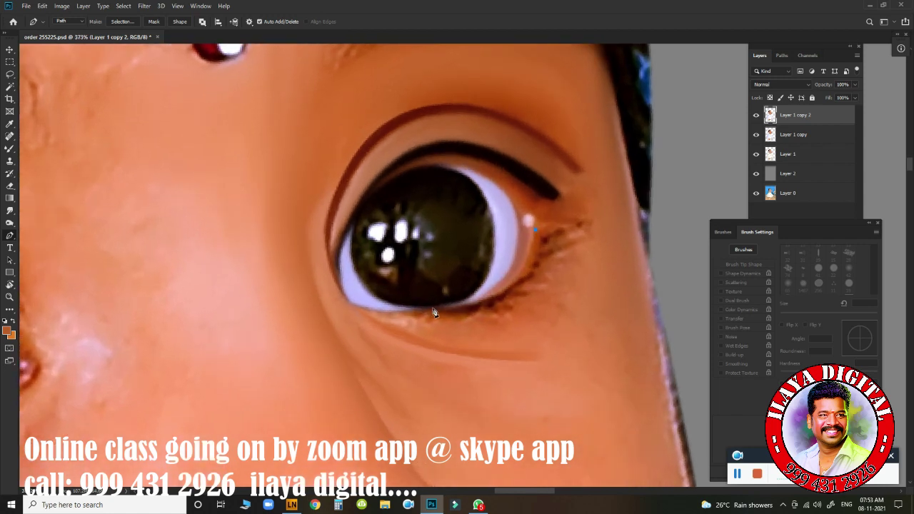
left_click_drag(409, 312, 279, 314)
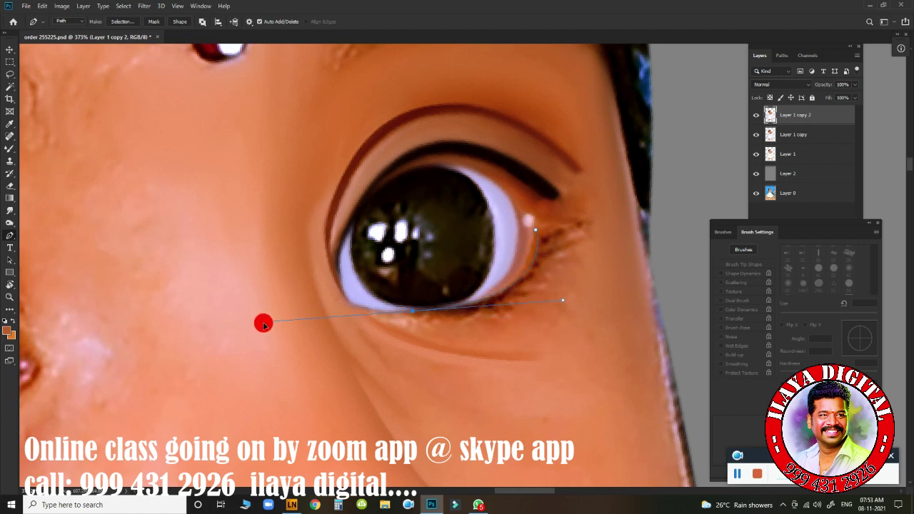
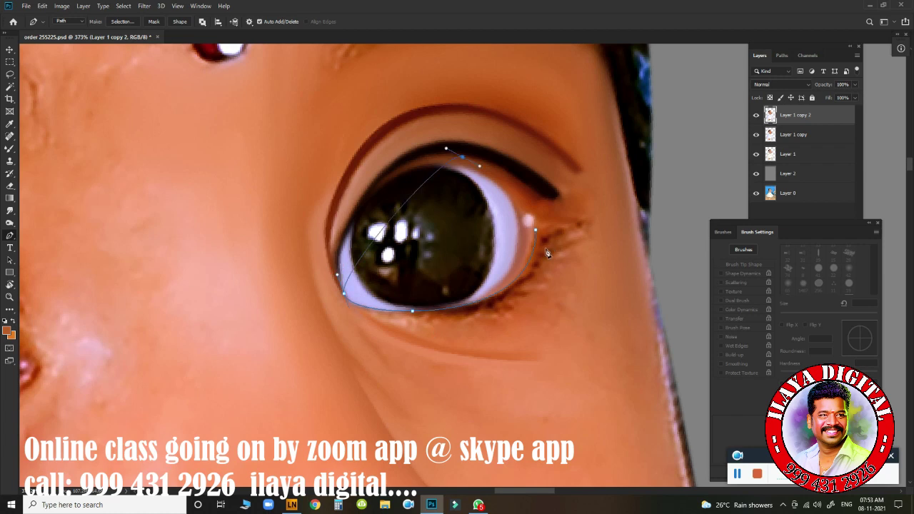
- Turn the eye outline path into a selection feathered by 1.5 px
key("ctrl+Return")
key("b")
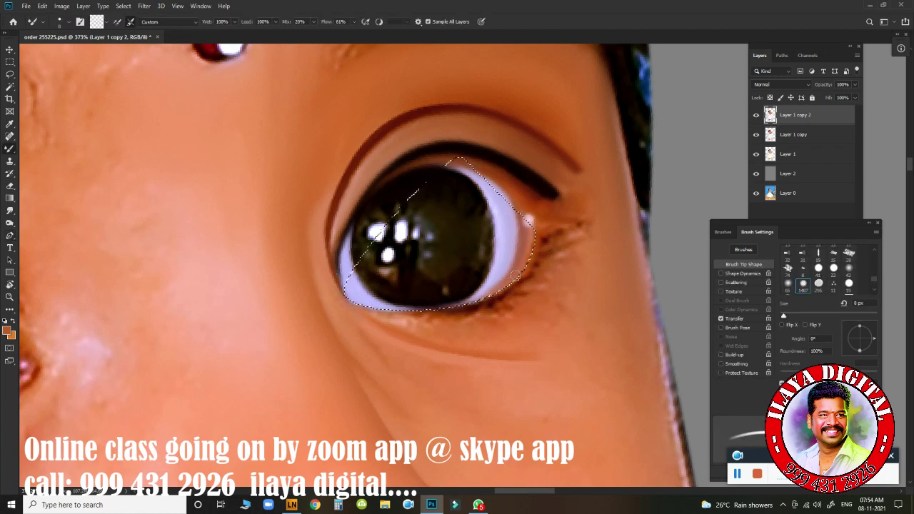
left_click(496, 286)
key("shift+F6")
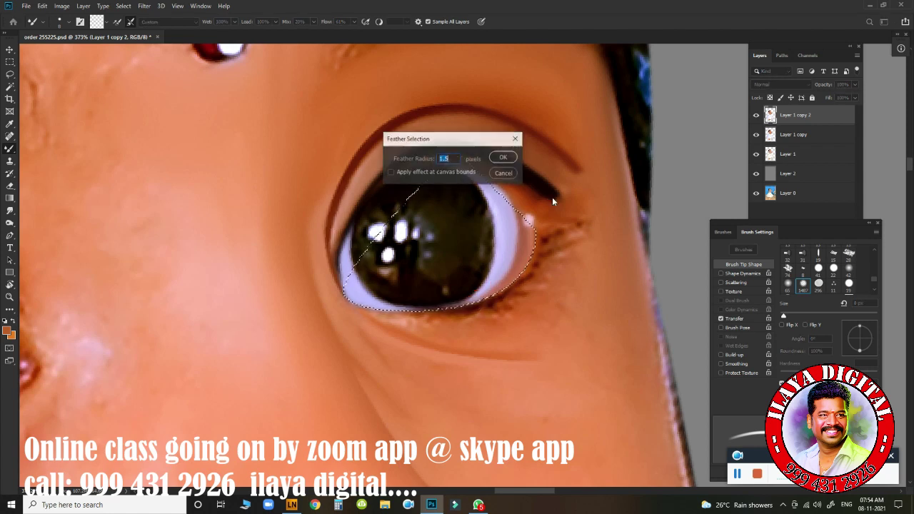
key("Return")
- Sample a dark red from the lower lid as the painting colour
scroll(452, 214, "up", 2)
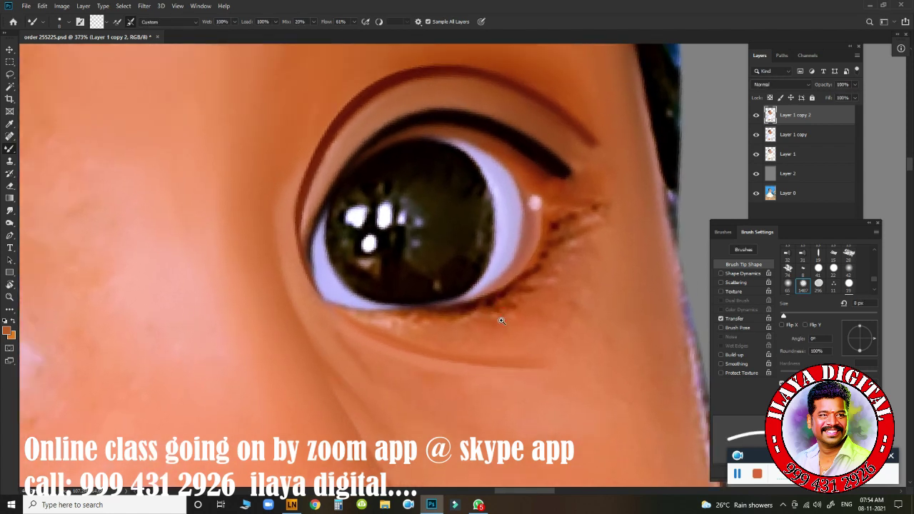
left_click(116, 21)
left_click(8, 330)
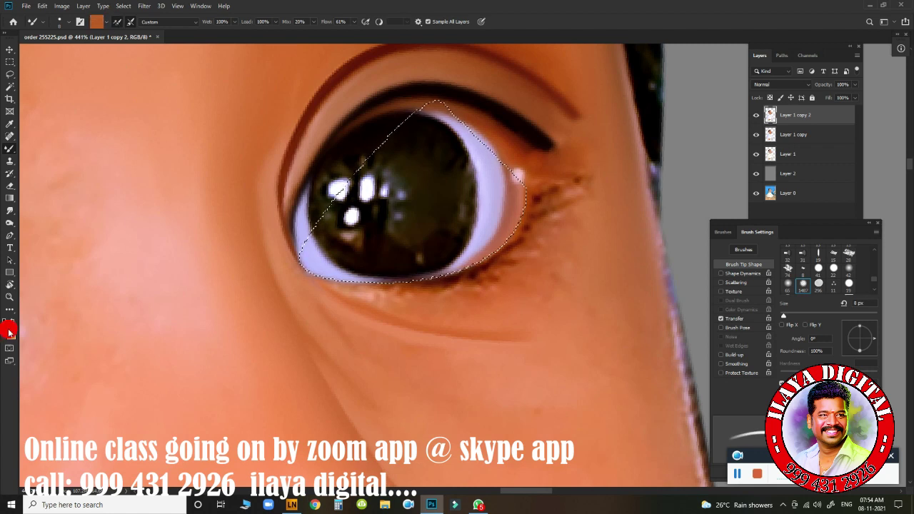
left_click(459, 288)
key("Return")
- Brush dark red liner along the lower lid and outer eye corner, then deselect
key("b")
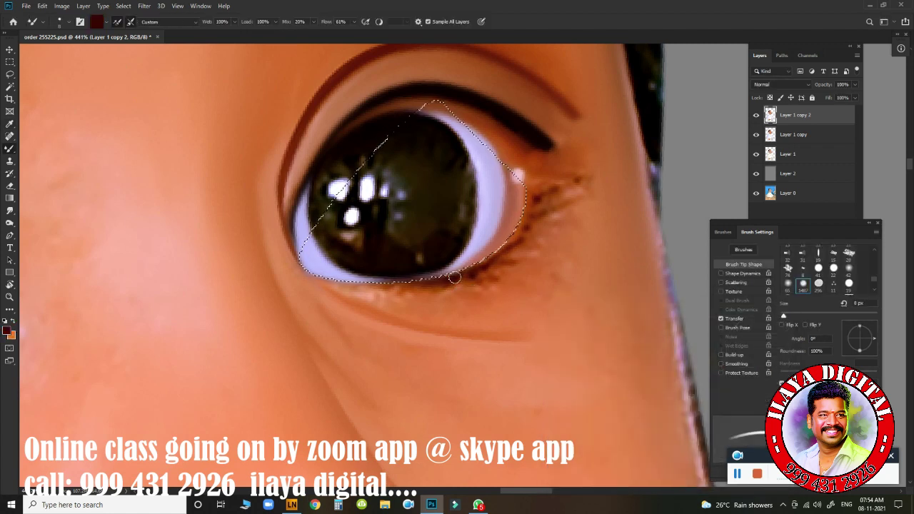
left_click(461, 266)
key("bracketright")
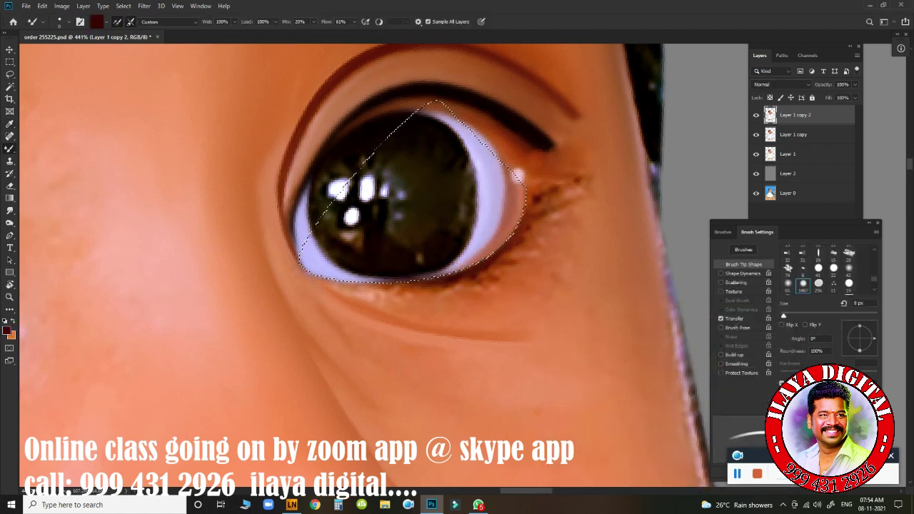
left_click(527, 190)
left_click_drag(529, 191, 505, 205)
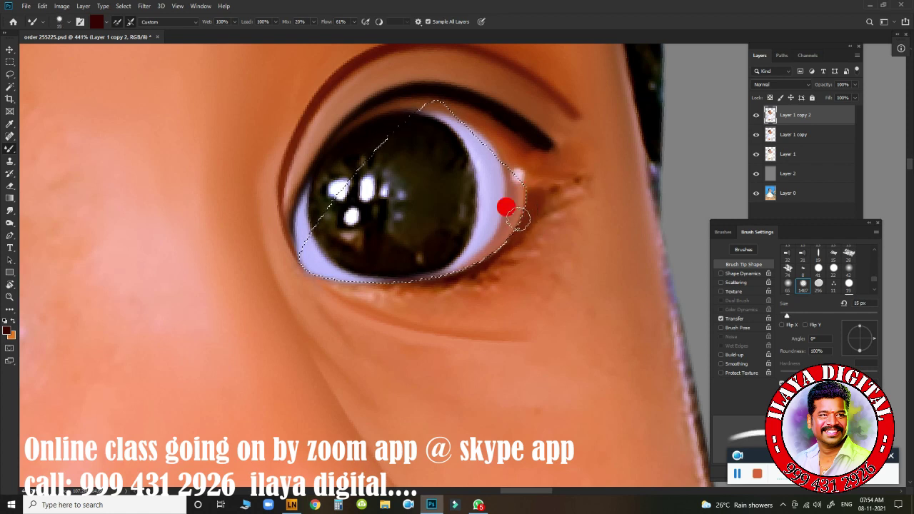
key("bracketright")
key("bracketright")
left_click(479, 241)
key("bracketleft")
key("bracketleft")
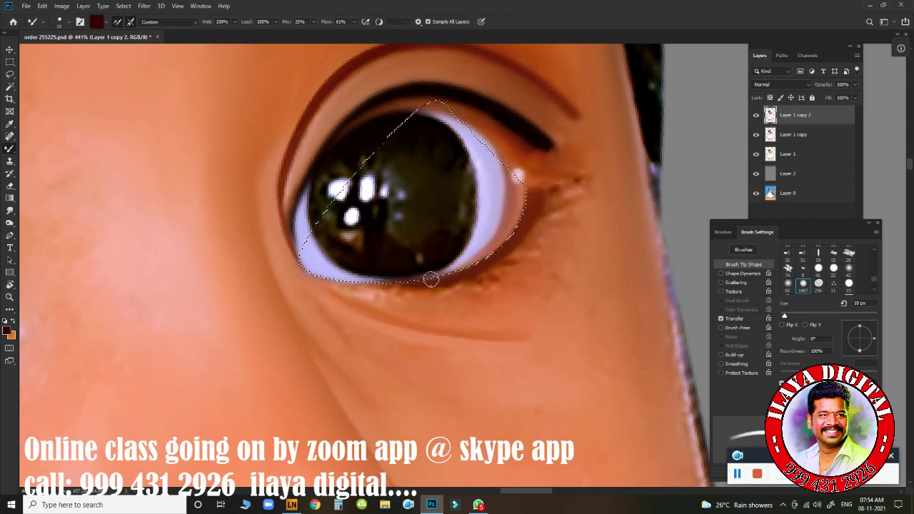
mouse_move(479, 240)
left_mouse_down()
mouse_move(342, 277)
mouse_move(310, 265)
mouse_move(443, 268)
left_mouse_up()
key("bracketleft")
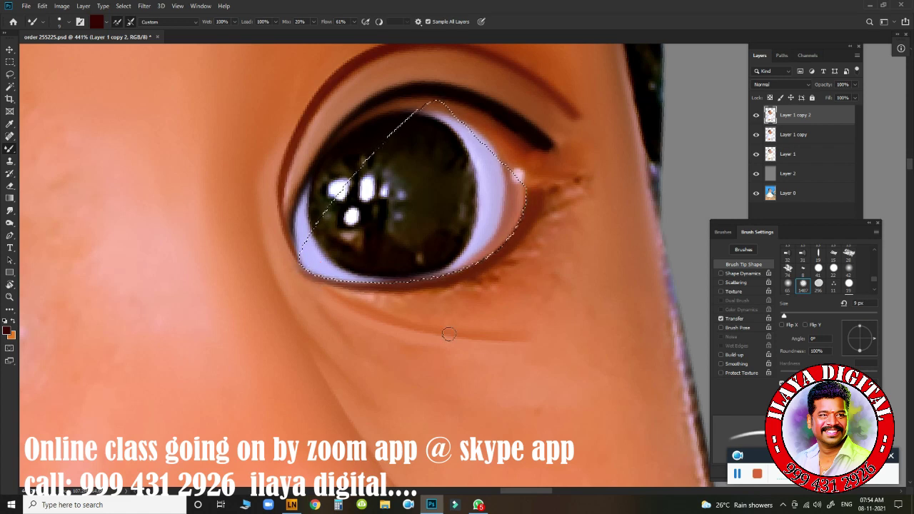
key("ctrl+d")
key("bracketright")
- Smudge the lower-lid liner, outer eye corner and upper-lid line end into the skin
key("r")
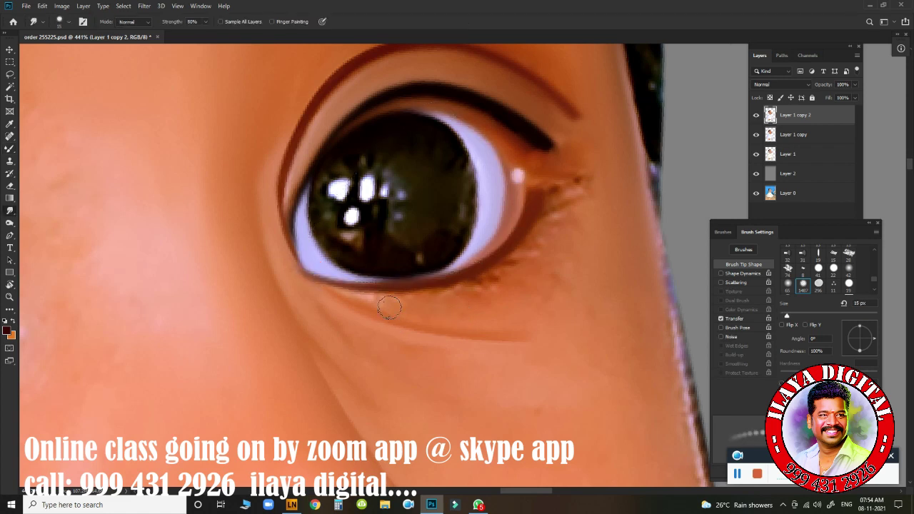
left_click_drag(397, 299, 450, 294)
key("bracketright")
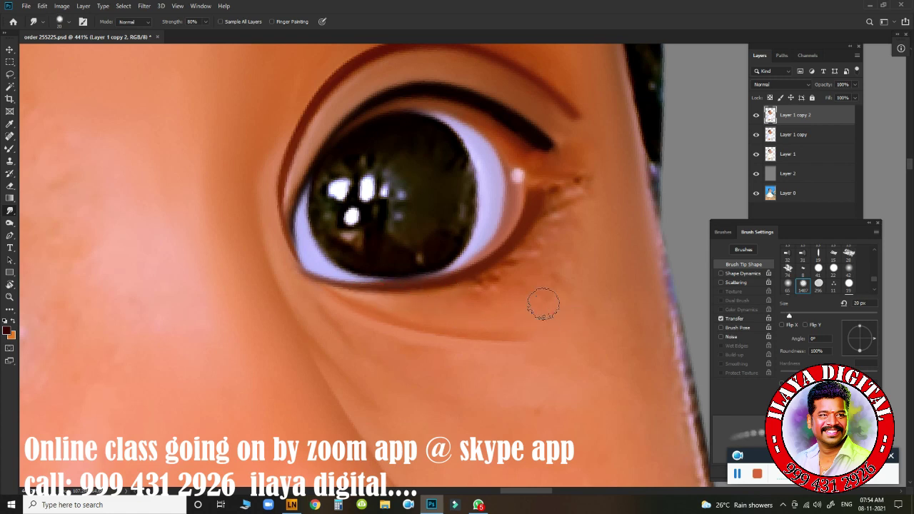
left_click_drag(479, 290, 496, 279)
left_click_drag(436, 297, 518, 257)
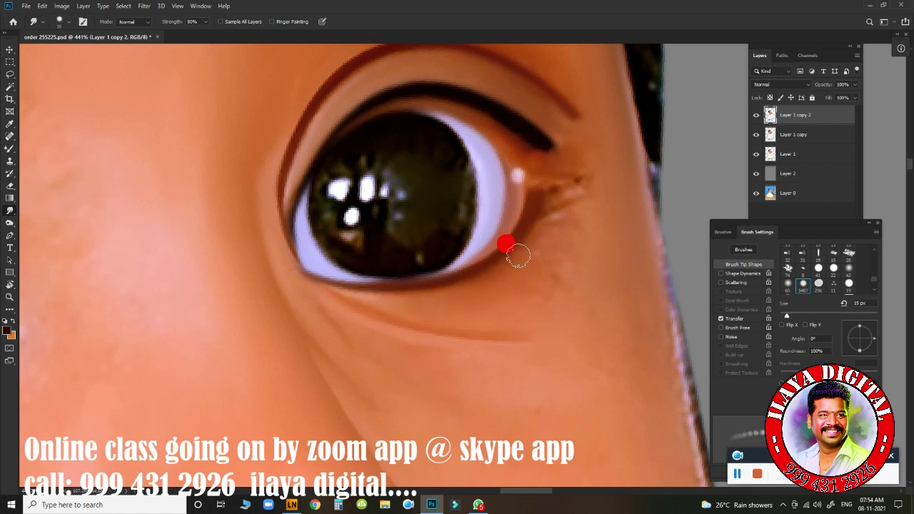
key("bracketright")
left_click_drag(536, 203, 574, 192)
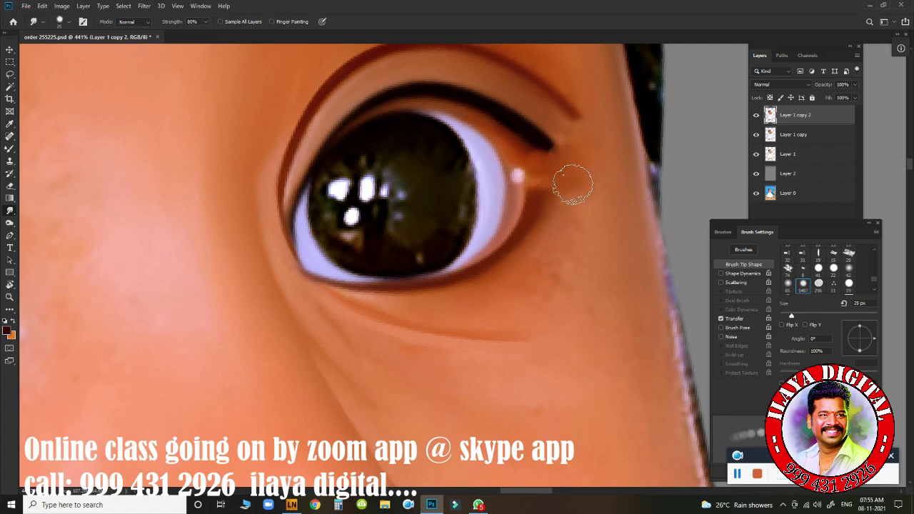
key("bracketleft")
key("bracketleft")
left_click_drag(547, 145, 517, 143)
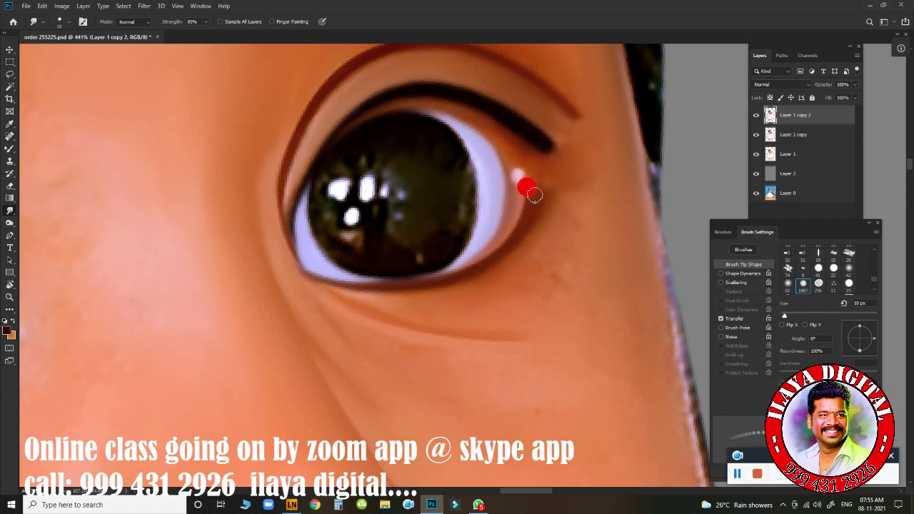
key("bracketright")
key("bracketright")
left_click_drag(555, 135, 582, 153)
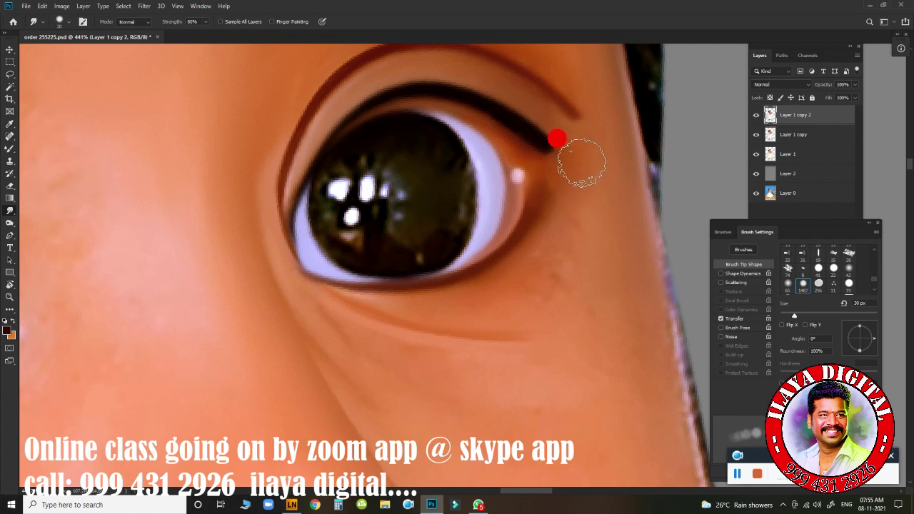
key("bracketright")
- Smooth the cheek below the eye and near the face edge, then view the whole face
mouse_move(547, 206)
left_mouse_down()
mouse_move(570, 238)
mouse_move(474, 314)
left_mouse_up()
key("bracketleft")
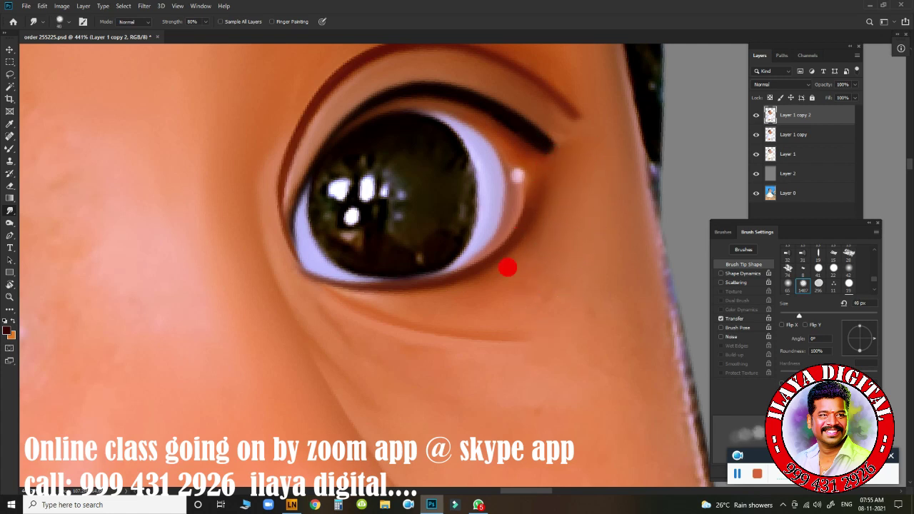
left_click_drag(598, 259, 633, 292)
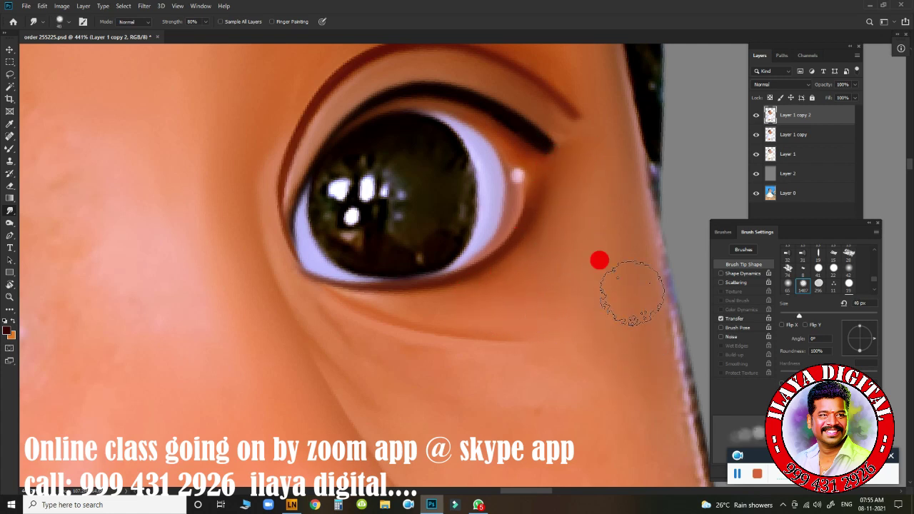
left_click_drag(406, 352, 363, 362)
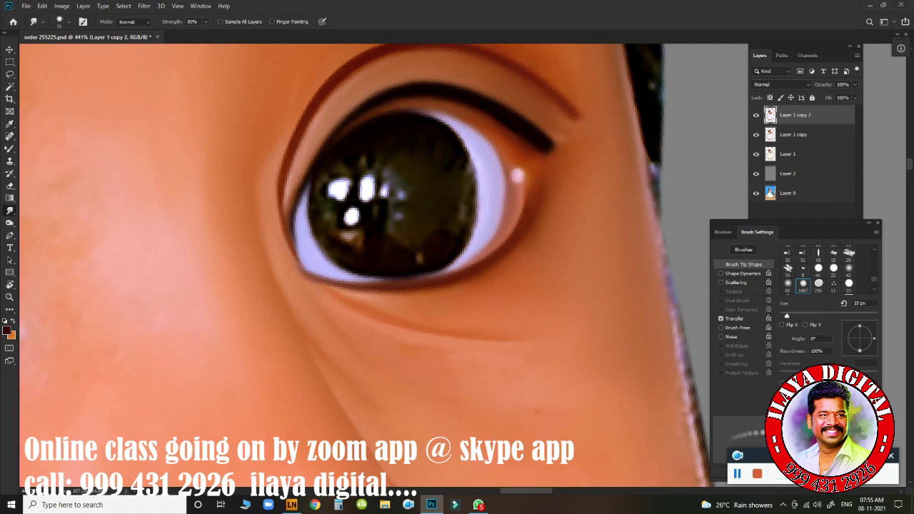
left_click_drag(388, 330, 472, 386)
key("bracketleft")
key("bracketright")
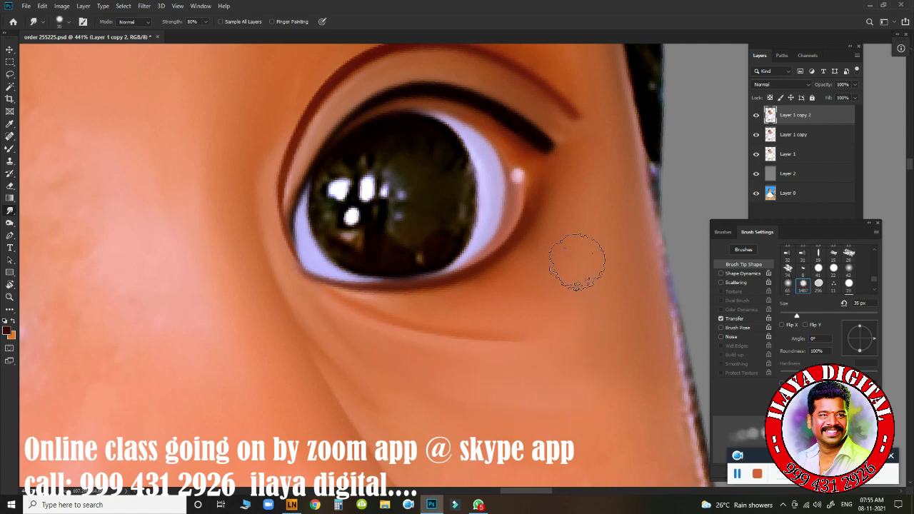
scroll(562, 276, "down", 3)
key("ctrl+1")
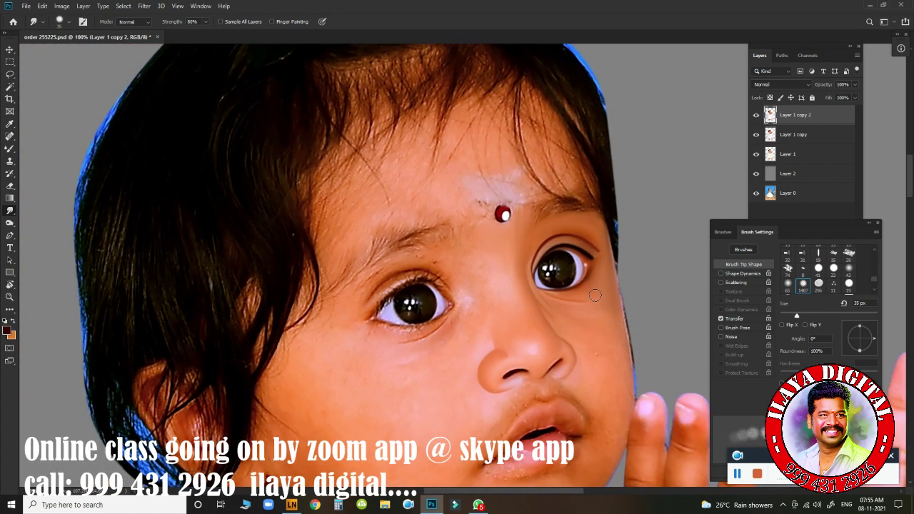
scroll(595, 295, "up", 2)
scroll(626, 290, "up", 3)
scroll(612, 265, "up", 2)
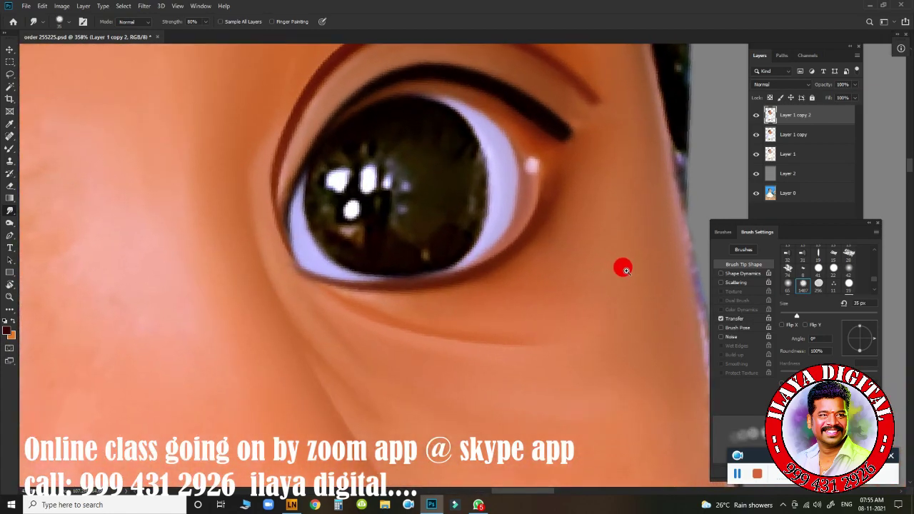
scroll(622, 265, "up", 1)
scroll(576, 247, "down", 4)
scroll(536, 292, "down", 3)
- Toggle Layer 1 copy 2's visibility to compare the retouched eye with the original
left_click(756, 115)
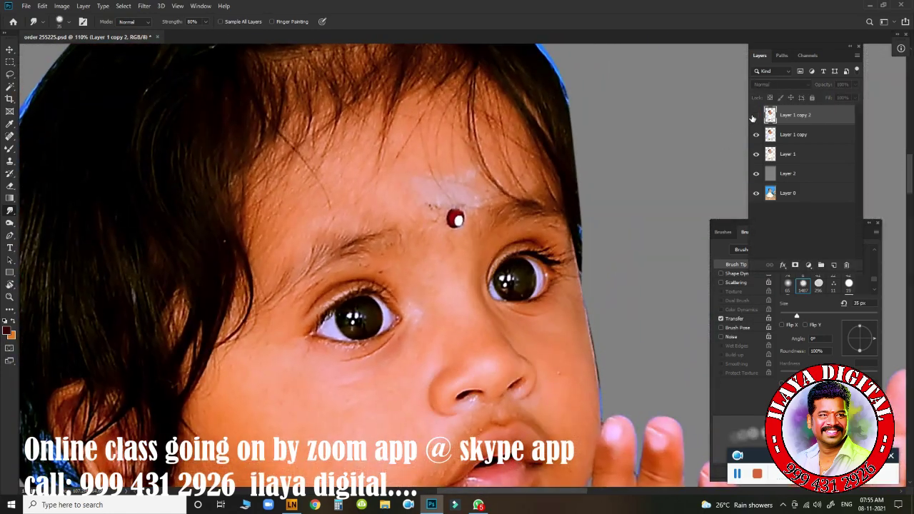
left_click(756, 115)
left_click(755, 115)
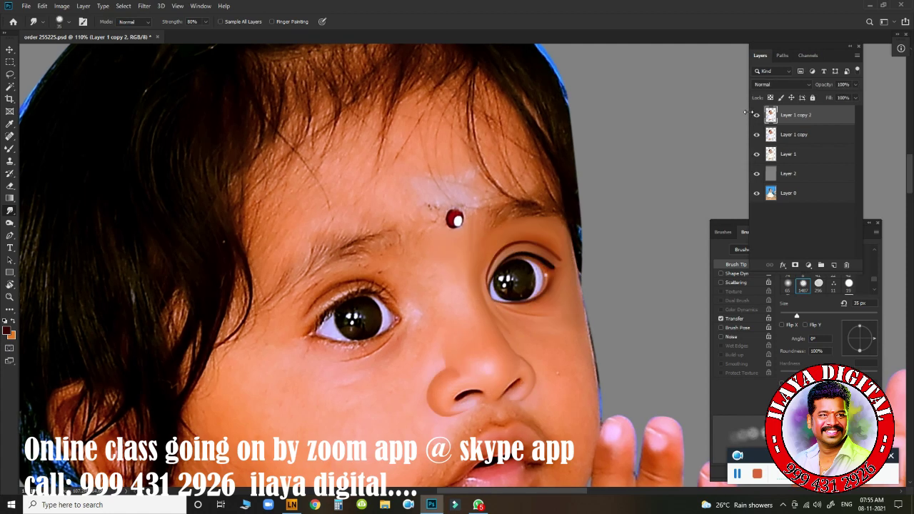
left_click(756, 115)
left_click(756, 115)
- Zoom in on the right eye, set a 10 px brush, and start a pen path
scroll(667, 259, "up", 4)
scroll(495, 290, "up", 1)
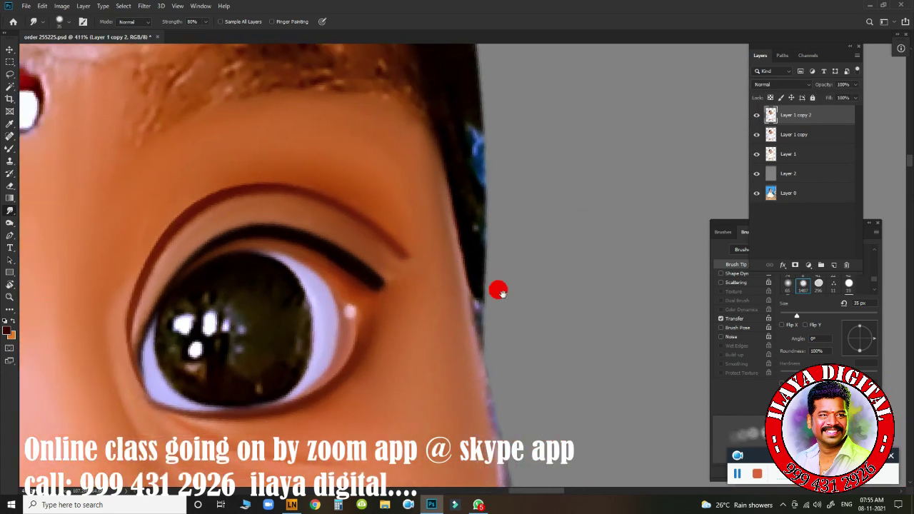
key("bracketleft")
key("bracketleft")
key("bracketleft")
left_click(513, 293)
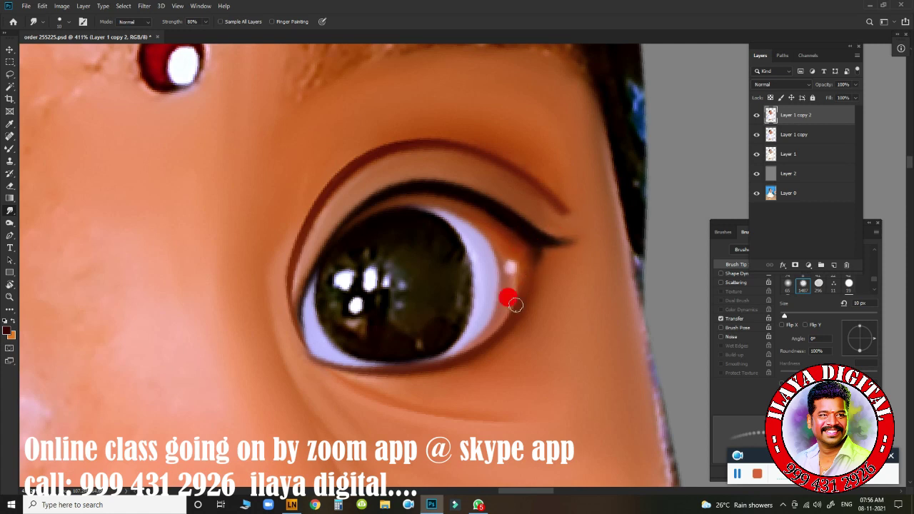
key("p")
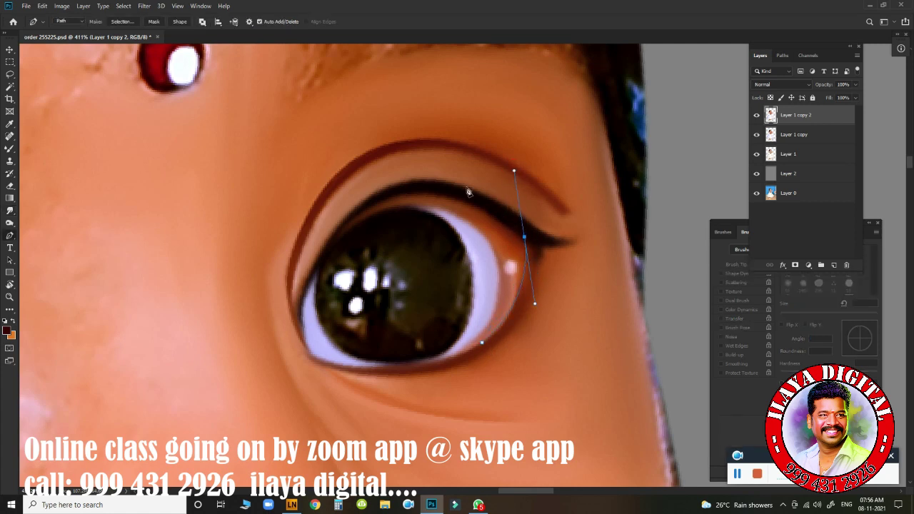
- Curve the path around the outer eye and blend paint along the eye's right edge
left_click_drag(465, 189, 390, 326)
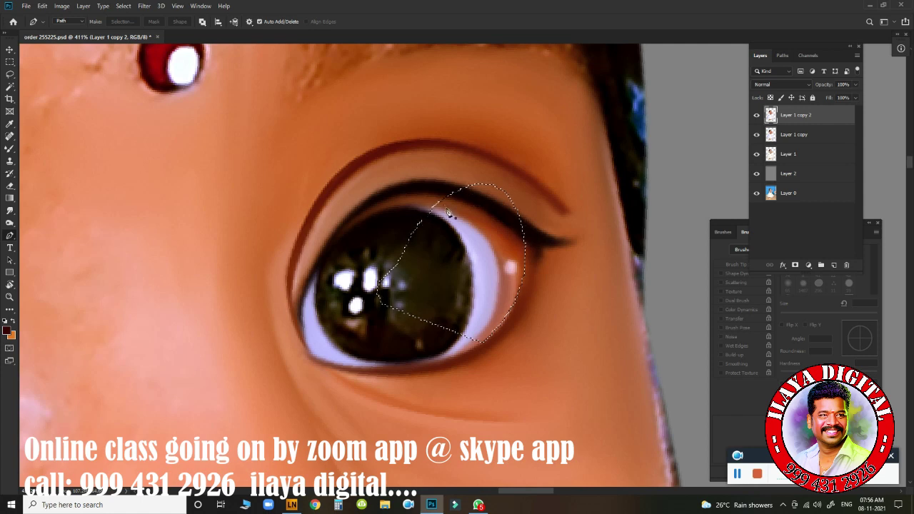
key("b")
left_click(514, 279)
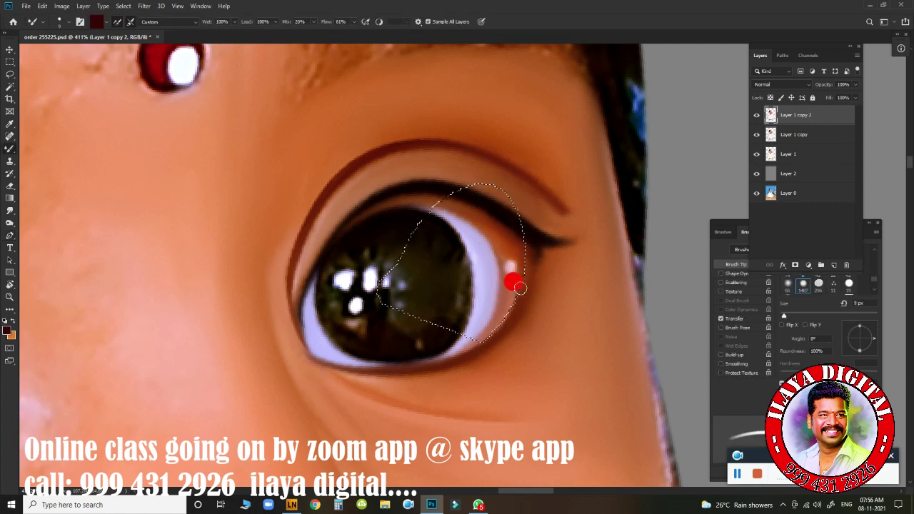
left_click(508, 255)
left_click(517, 272)
left_click(522, 237)
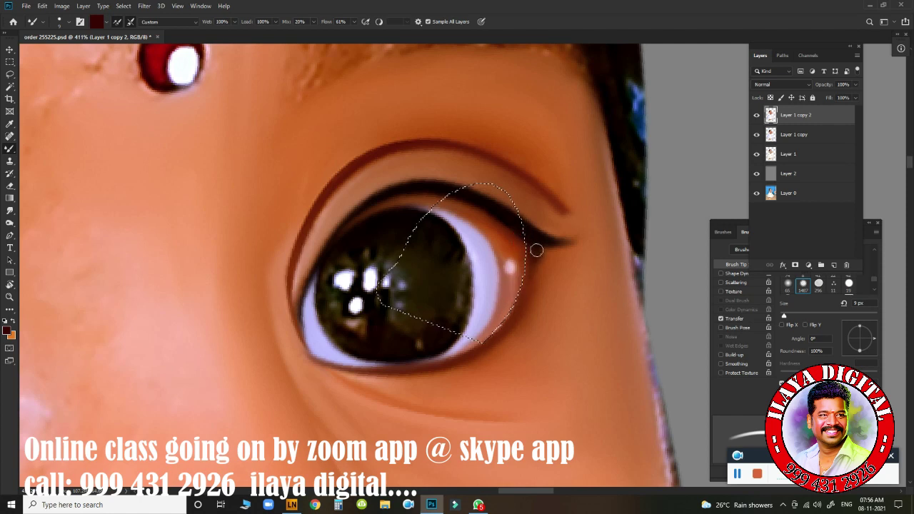
left_click(531, 239)
- Smudge the eyeliner into a tail extending up and right, then zoom out
key("r")
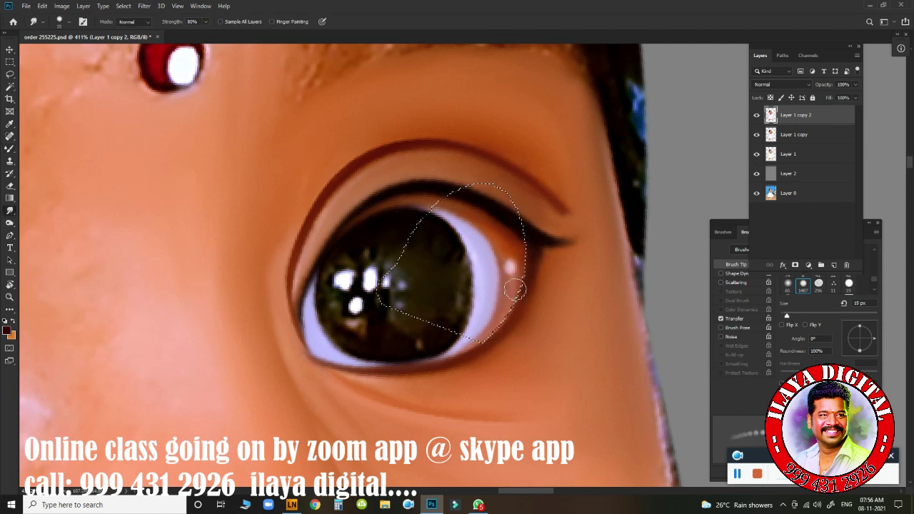
left_click(515, 243)
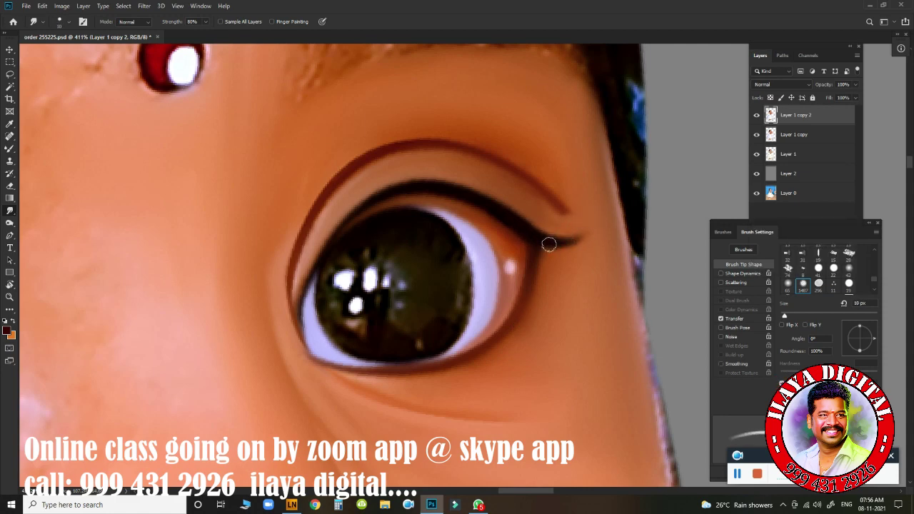
left_click_drag(548, 245, 592, 222)
mouse_move(579, 312)
left_mouse_down()
mouse_move(551, 323)
mouse_move(612, 333)
left_mouse_up()
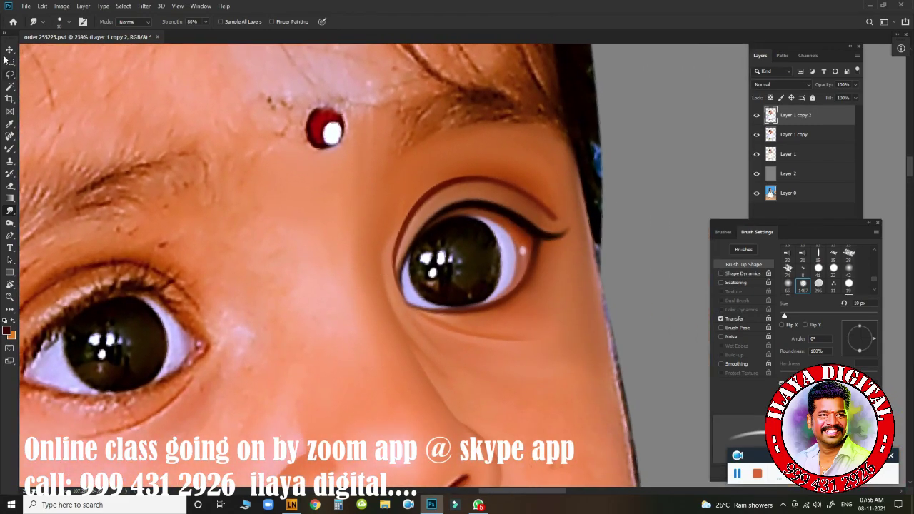
- Draw an elliptical selection around the right eye's iris and feather it by 1.5 px
left_click(10, 62)
left_click(60, 71)
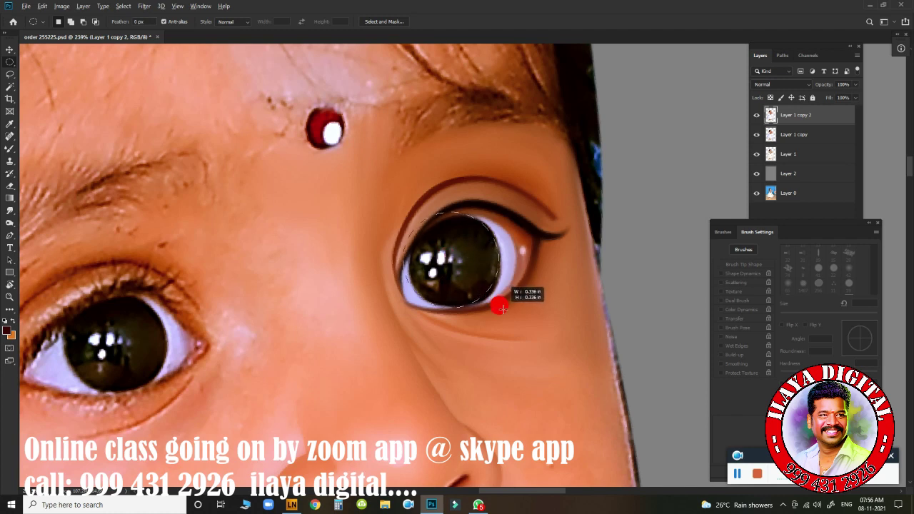
left_click_drag(447, 258, 512, 316)
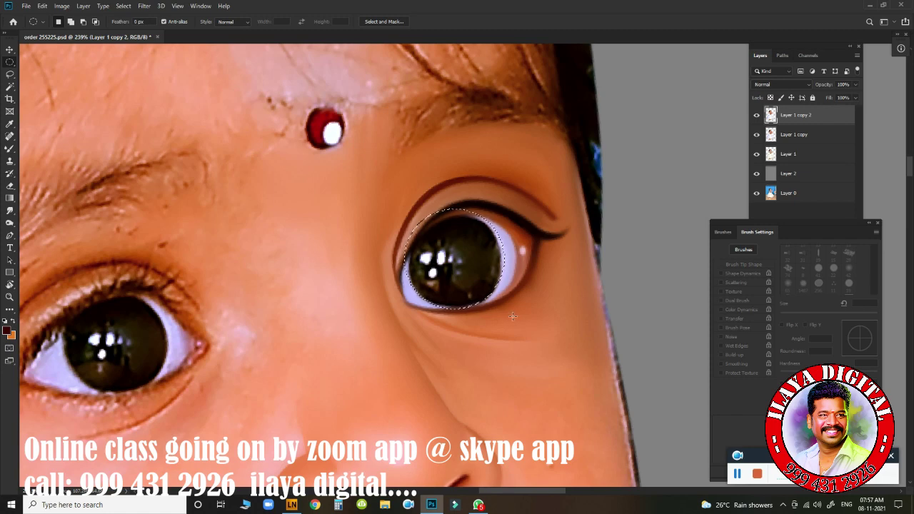
scroll(420, 321, "up", 3)
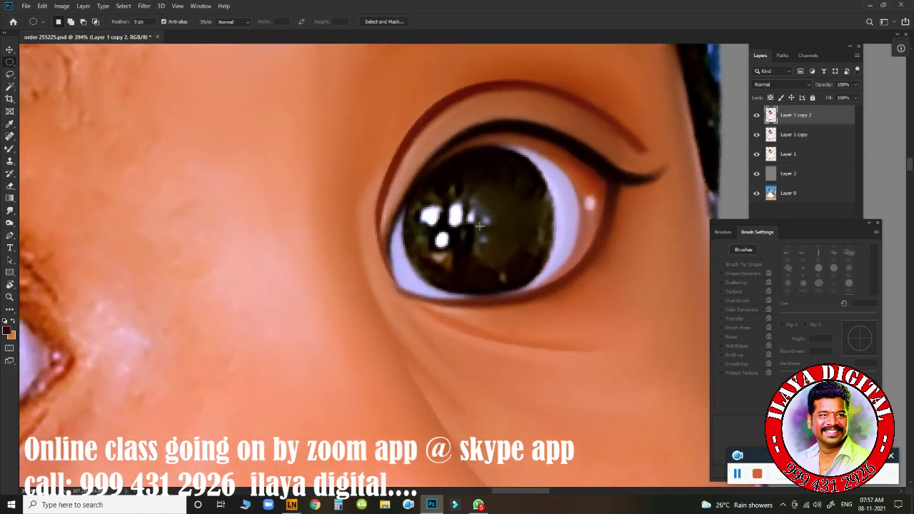
left_click_drag(480, 226, 556, 289)
key("shift+F6")
type("1.5")
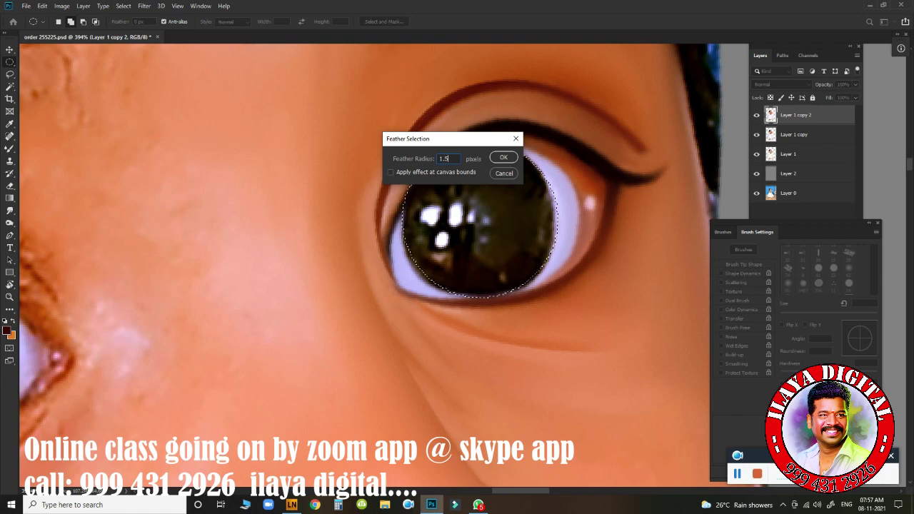
key("Return")
key("b")
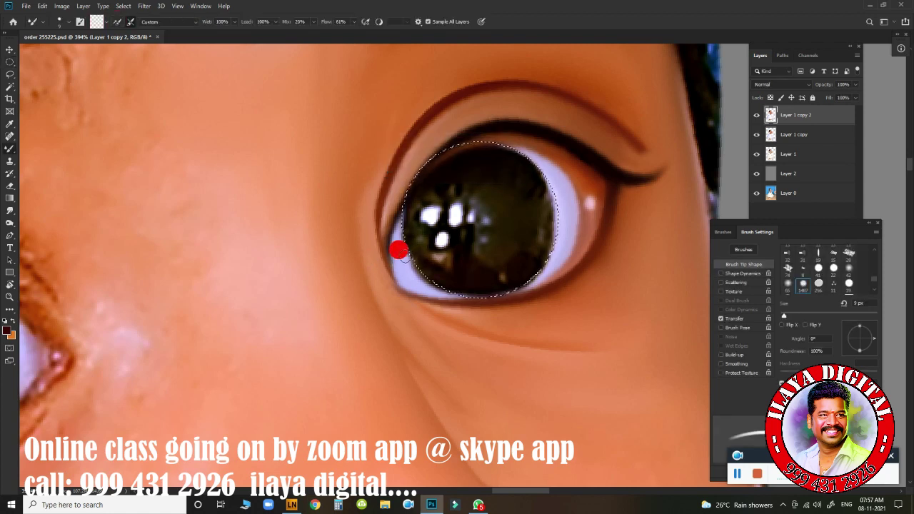
- Blend the iris's lower-left and left edges and its middle with the Mixer Brush
mouse_move(398, 250)
left_mouse_down()
mouse_move(395, 225)
mouse_move(407, 265)
mouse_move(430, 277)
left_mouse_up()
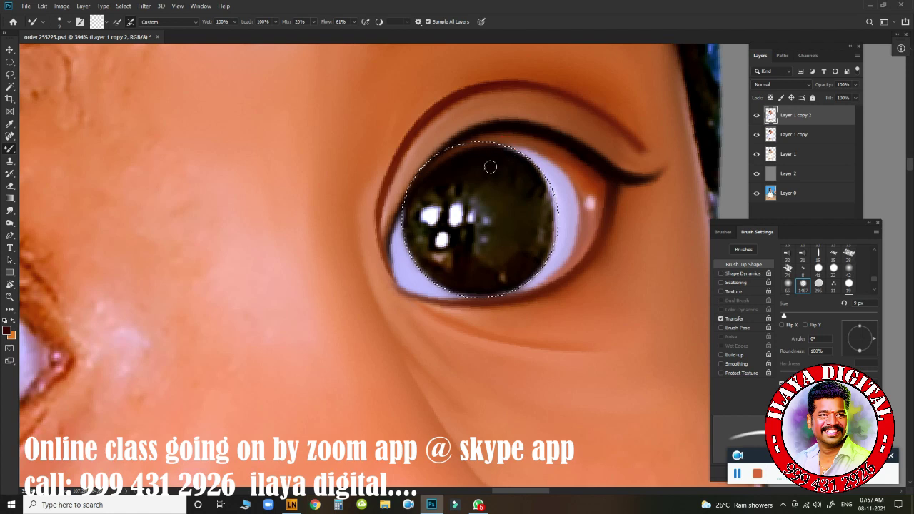
left_click_drag(464, 232, 418, 267)
mouse_move(407, 211)
left_mouse_down()
mouse_move(410, 232)
mouse_move(420, 230)
mouse_move(443, 275)
mouse_move(470, 285)
mouse_move(509, 276)
left_mouse_up()
key("bracketright")
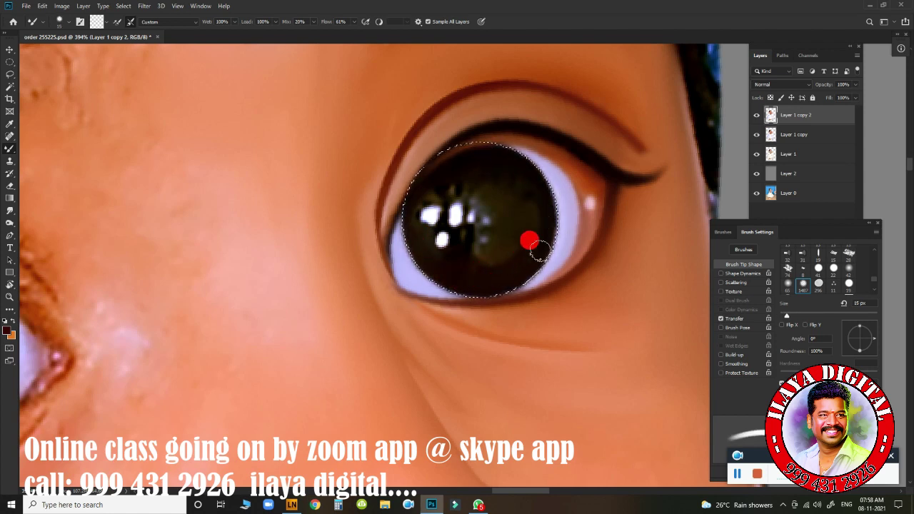
key("bracketleft")
mouse_move(485, 270)
left_mouse_down()
mouse_move(535, 216)
mouse_move(492, 180)
mouse_move(443, 179)
left_mouse_up()
key("bracketleft")
- Smooth the white highlights and even out the iris's lower part and top
left_click_drag(429, 219, 430, 211)
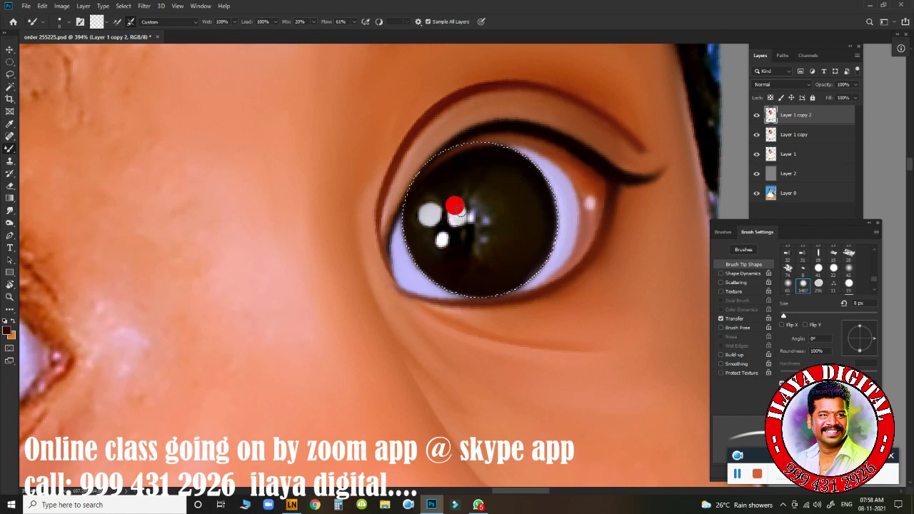
mouse_move(439, 235)
left_mouse_down()
mouse_move(470, 217)
mouse_move(457, 207)
mouse_move(506, 226)
mouse_move(494, 263)
mouse_move(509, 187)
left_mouse_up()
key("bracketright")
key("bracketleft")
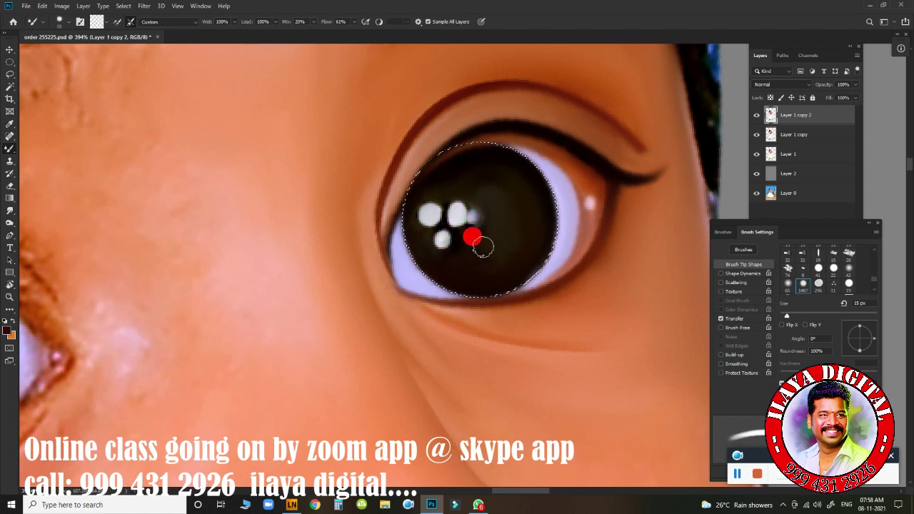
key("bracketright")
mouse_move(524, 224)
left_mouse_down()
mouse_move(524, 265)
mouse_move(449, 271)
left_mouse_up()
key("bracketleft")
mouse_move(496, 235)
left_mouse_down()
mouse_move(490, 214)
mouse_move(465, 255)
mouse_move(463, 173)
mouse_move(441, 179)
mouse_move(481, 178)
left_mouse_up()
key("bracketright")
key("bracketright")
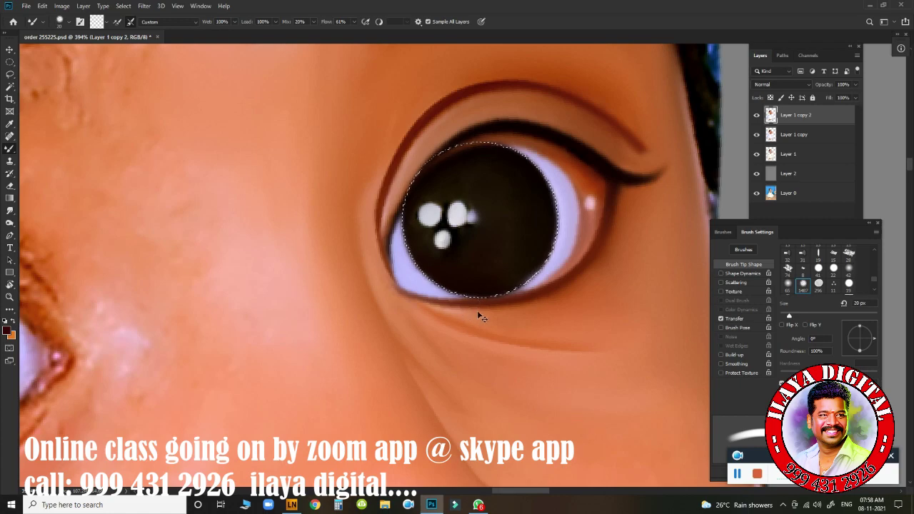
left_click(453, 271)
- Dab the iris once more, zooming between the whole face and the eyes and nose
key("h")
left_click(493, 357)
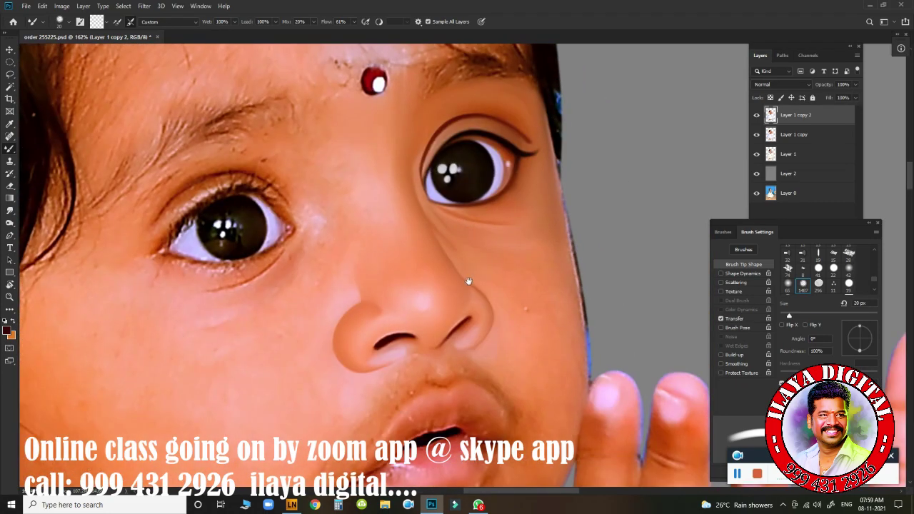
key("h")
left_click(492, 271)
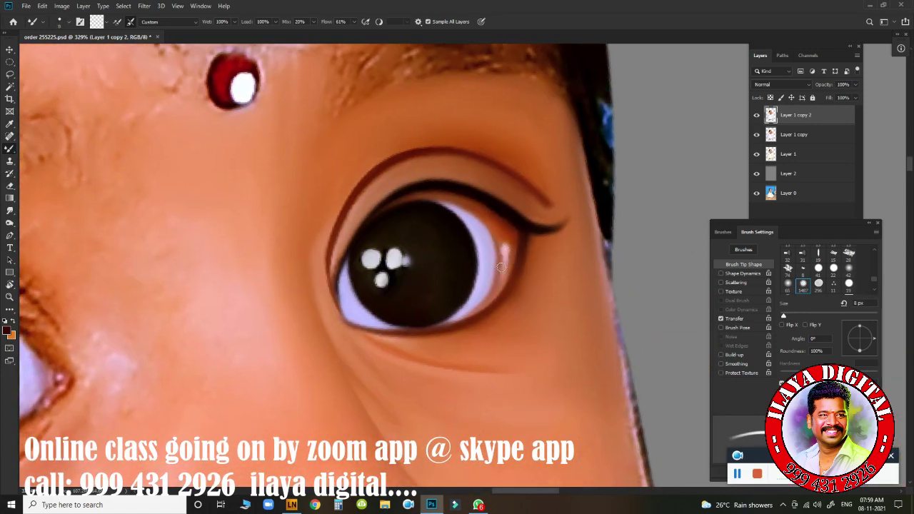
key("h")
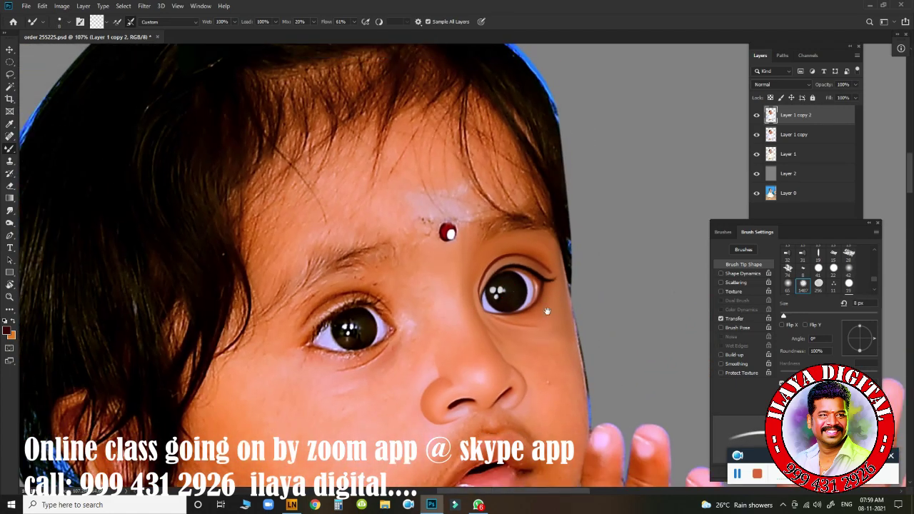
left_click(593, 271)
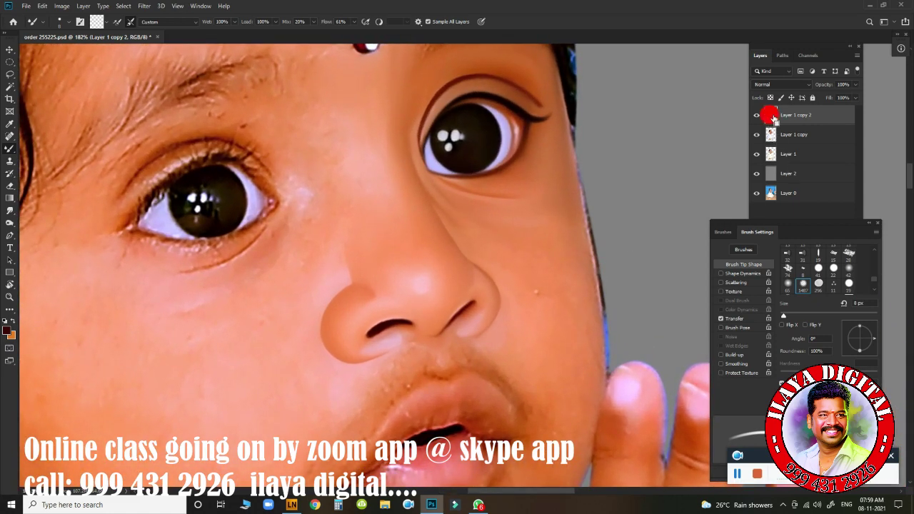
left_click_drag(543, 303, 457, 268)
- Smudge the skin under the cartoon eye and along the cheek edge, up to 100 px brush
key("r")
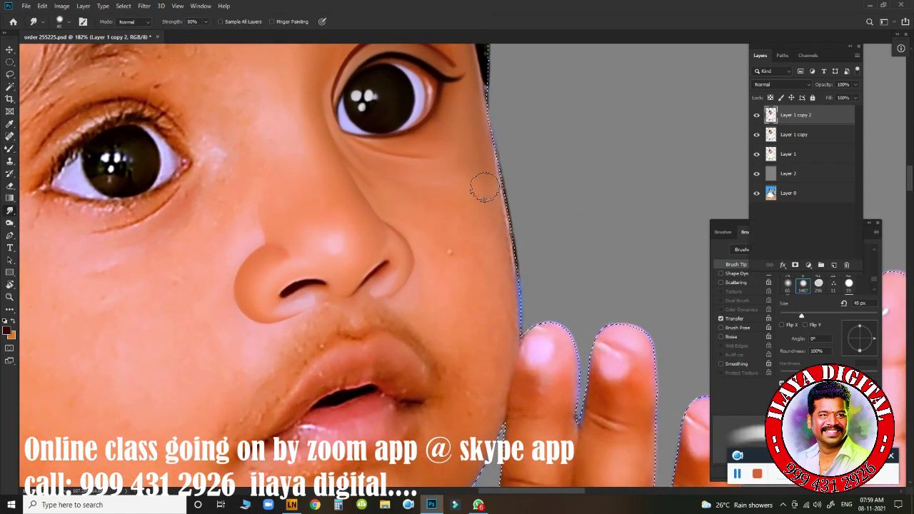
key("bracketright")
key("bracketright")
left_click_drag(394, 147, 436, 145)
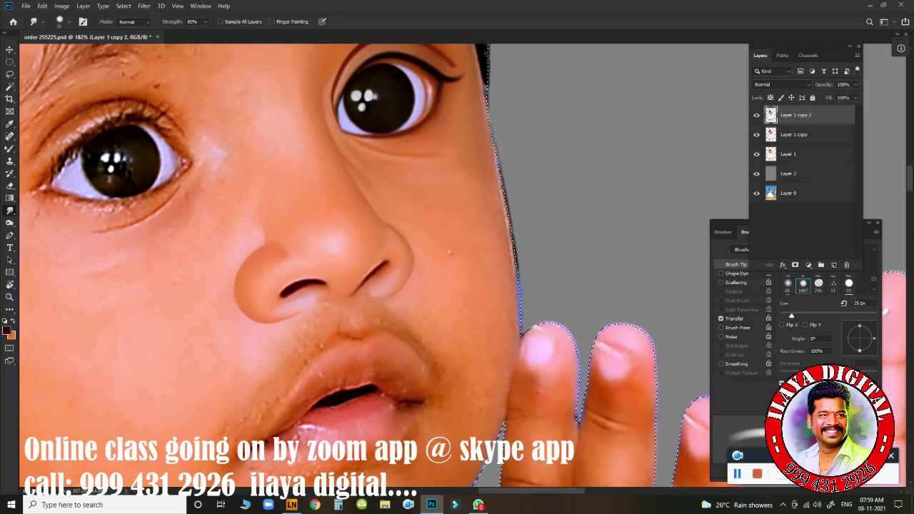
mouse_move(396, 195)
left_mouse_down()
mouse_move(405, 202)
mouse_move(473, 110)
left_mouse_up()
key("bracketright")
key("bracketright")
key("bracketright")
left_click_drag(505, 207, 526, 238)
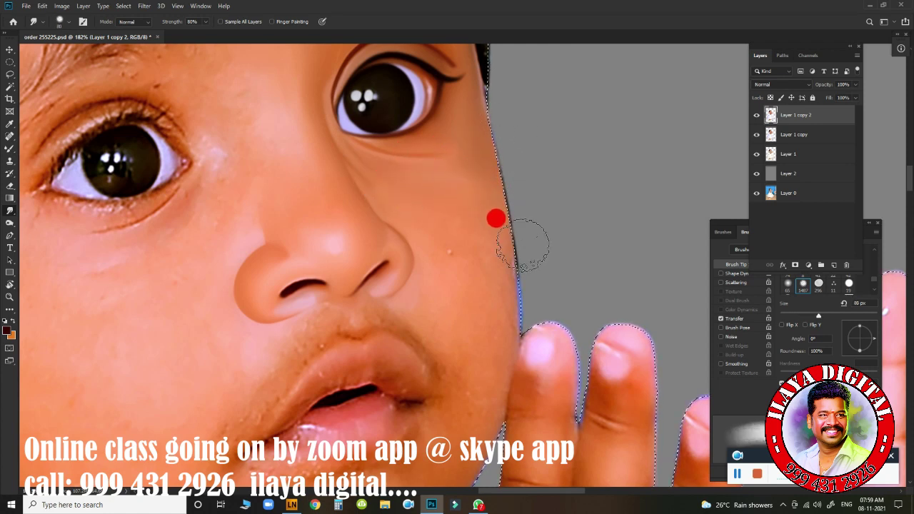
key("bracketright")
key("bracketright")
key("bracketright")
mouse_move(461, 295)
left_mouse_down()
mouse_move(503, 295)
mouse_move(476, 210)
left_mouse_up()
- Smooth the cheek toward the jaw edge and from the nose to the lip corner
key("bracketleft")
mouse_move(409, 309)
left_mouse_down()
mouse_move(491, 325)
mouse_move(453, 286)
left_mouse_up()
key("]")
mouse_move(470, 342)
left_mouse_down()
mouse_move(477, 224)
mouse_move(444, 186)
mouse_move(500, 180)
left_mouse_up()
key("[")
key("[")
key("[")
mouse_move(495, 262)
left_mouse_down()
mouse_move(478, 288)
mouse_move(453, 222)
left_mouse_up()
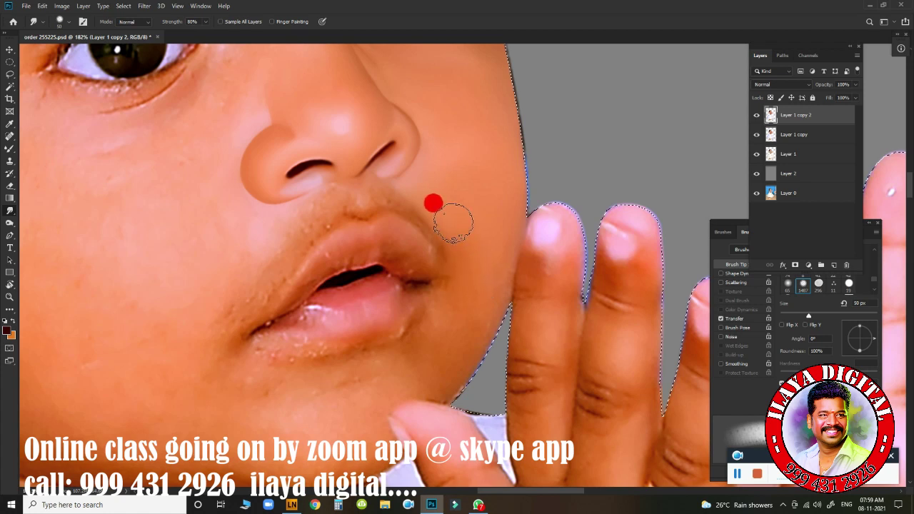
mouse_move(490, 300)
left_mouse_down()
mouse_move(504, 230)
mouse_move(468, 230)
mouse_move(471, 301)
mouse_move(465, 237)
mouse_move(450, 225)
left_mouse_up()
key("bracketright")
key("bracketright")
key("bracketright")
key("bracketleft")
key("bracketleft")
key("bracketleft")
- Smooth the cheek just below the cartoon eye with a smaller 45 px smudge brush
scroll(470, 225, "down", 2)
key("bracketright")
key("bracketright")
key("bracketright")
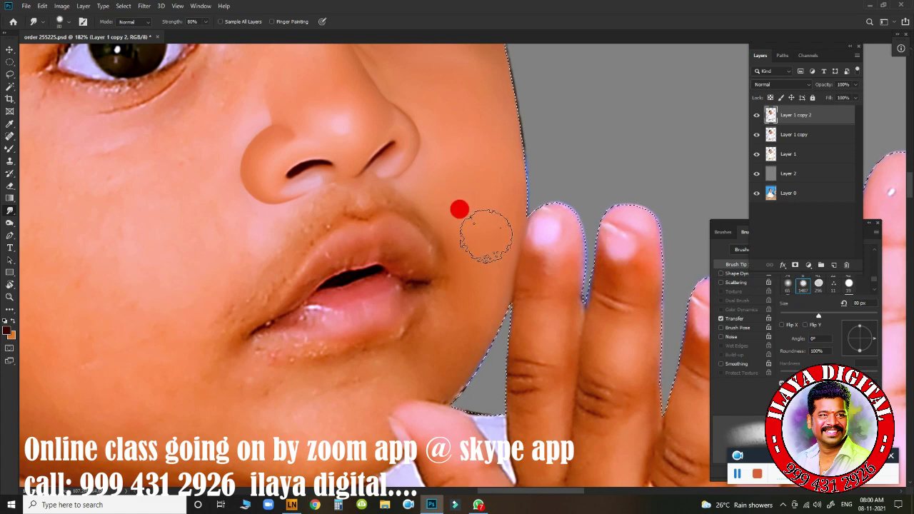
scroll(422, 241, "down", 3)
scroll(428, 237, "up", 3)
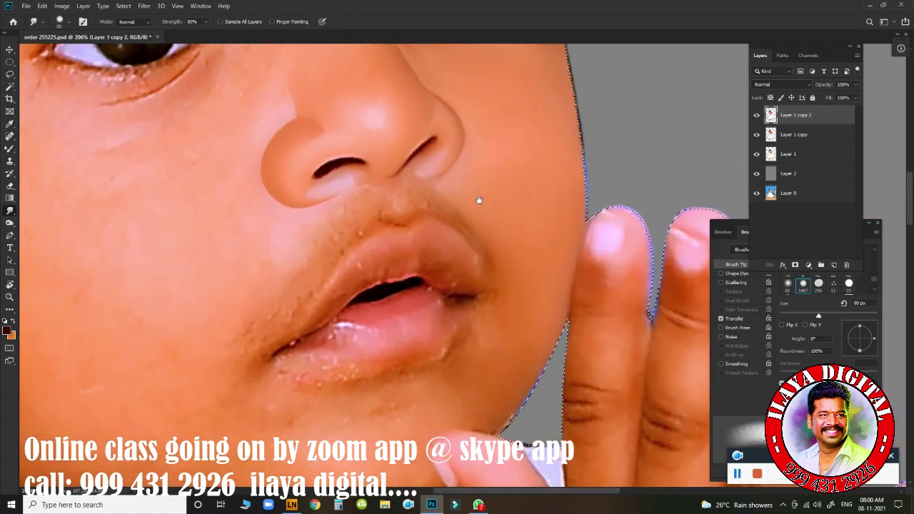
scroll(479, 198, "up", 3)
left_click_drag(442, 250, 457, 300)
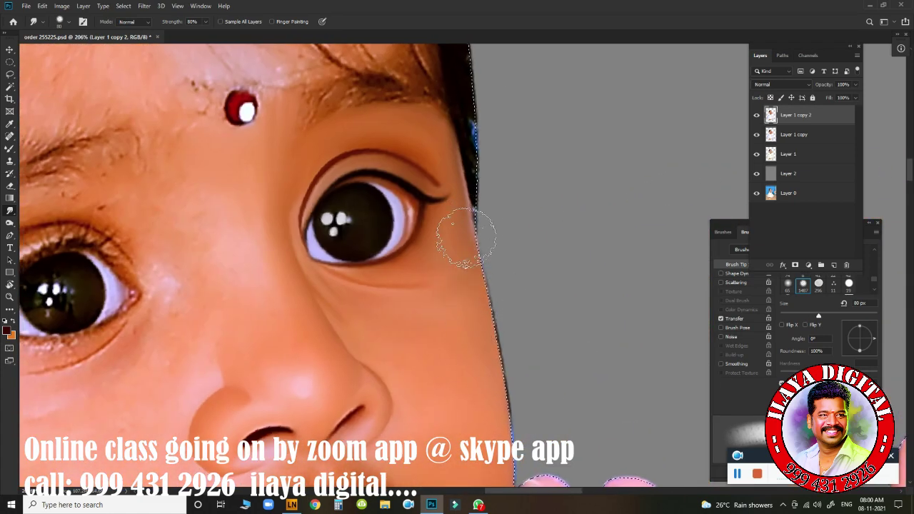
key("bracketleft")
key("bracketleft")
key("bracketleft")
left_click(448, 264)
key("bracketleft")
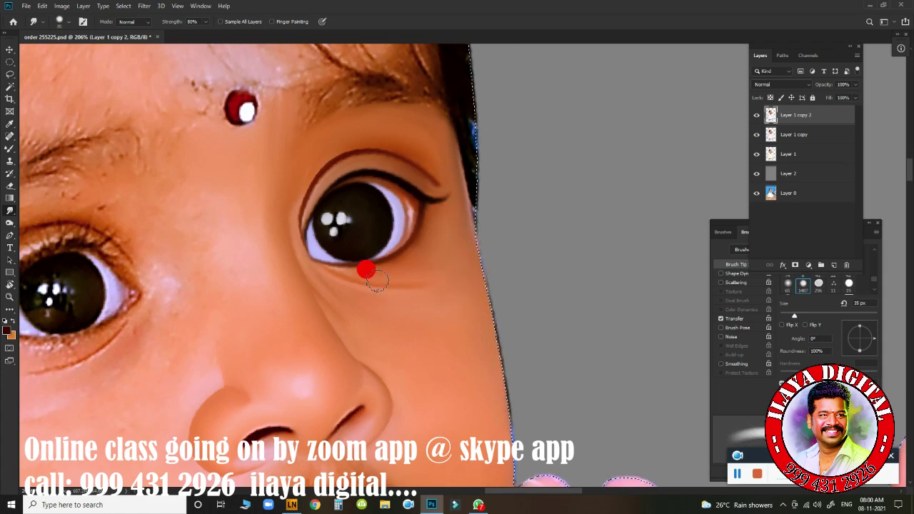
left_click_drag(364, 265, 394, 267)
scroll(420, 340, "down", 5)
scroll(421, 329, "up", 2)
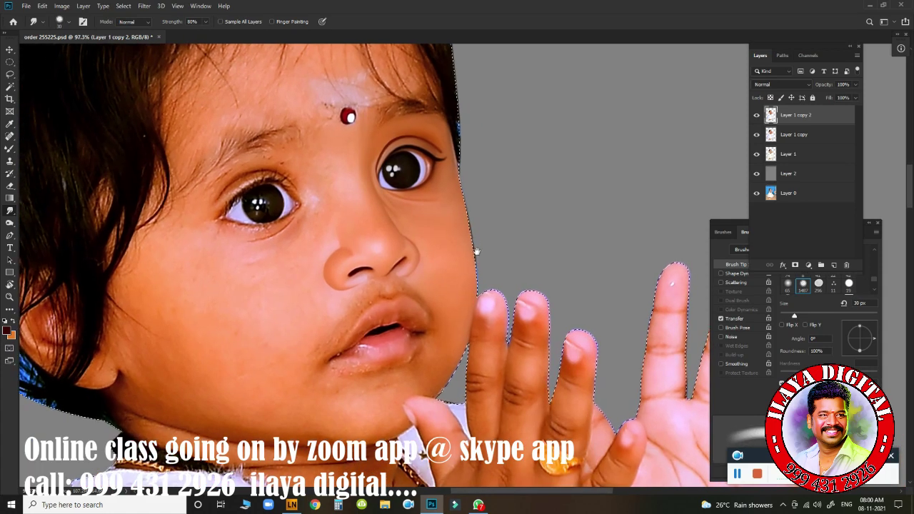
left_click(359, 243)
scroll(358, 243, "up", 2)
scroll(358, 243, "up", 2)
scroll(429, 259, "up", 1)
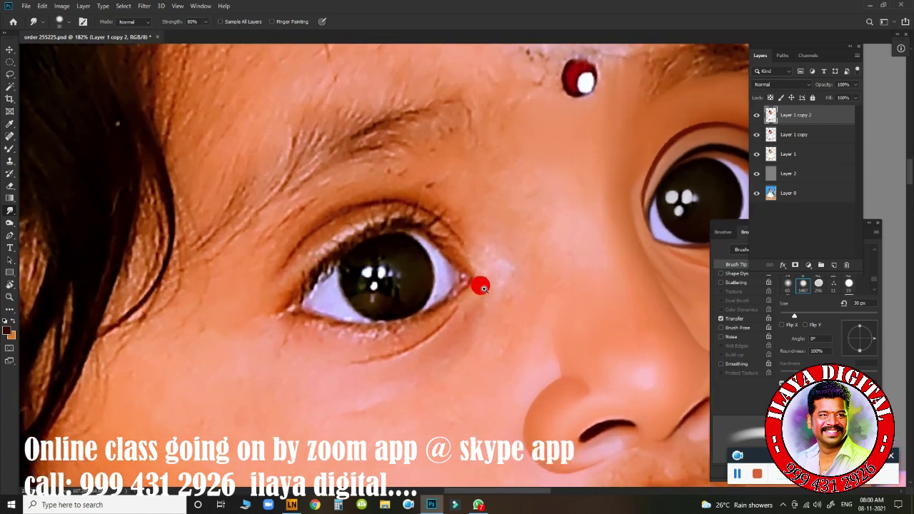
scroll(478, 284, "up", 1)
scroll(495, 236, "up", 1)
scroll(495, 236, "up", 1)
- Trace a curved pen path around the left eye and its upper lid
key("p")
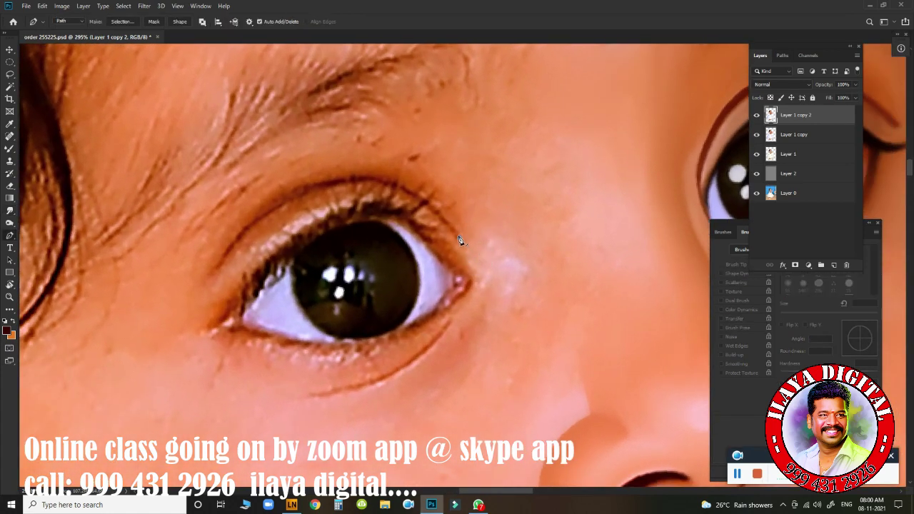
left_click_drag(289, 196, 175, 259)
left_click_drag(209, 274, 181, 326)
left_click(284, 404)
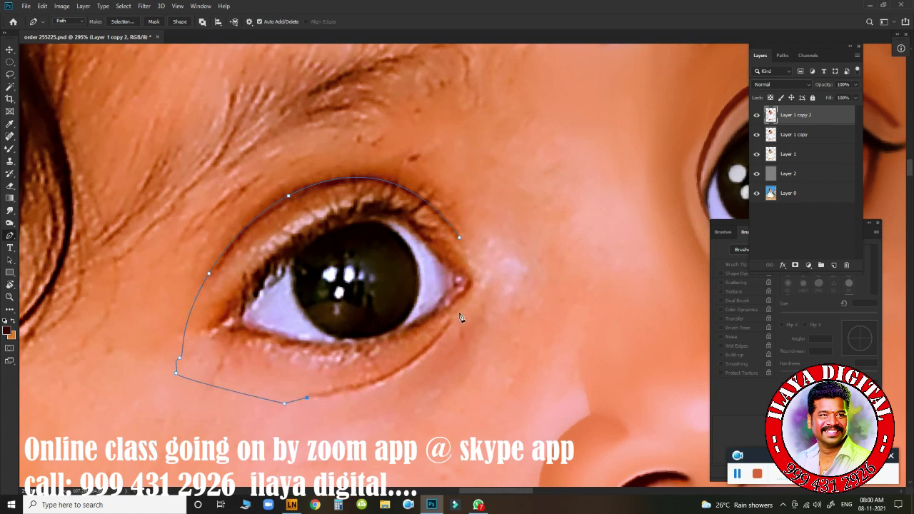
left_click_drag(458, 312, 505, 227)
left_click_drag(472, 265, 466, 249)
- Convert the eye path into a selection and feather it
key("ctrl+Return")
key("shift+F6")
key("Return")
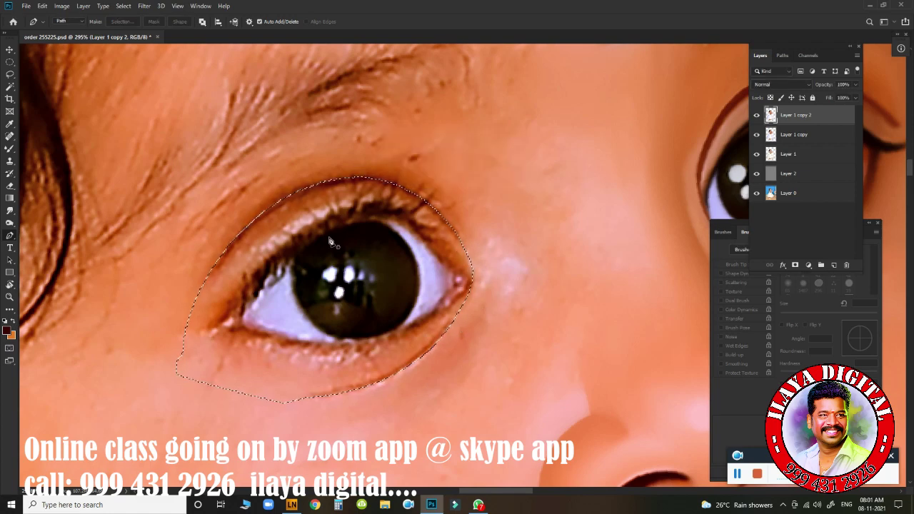
scroll(330, 241, "up", 2)
- Load a 10 px mixer brush with dark red and line the upper lid and its outer edge
key("b")
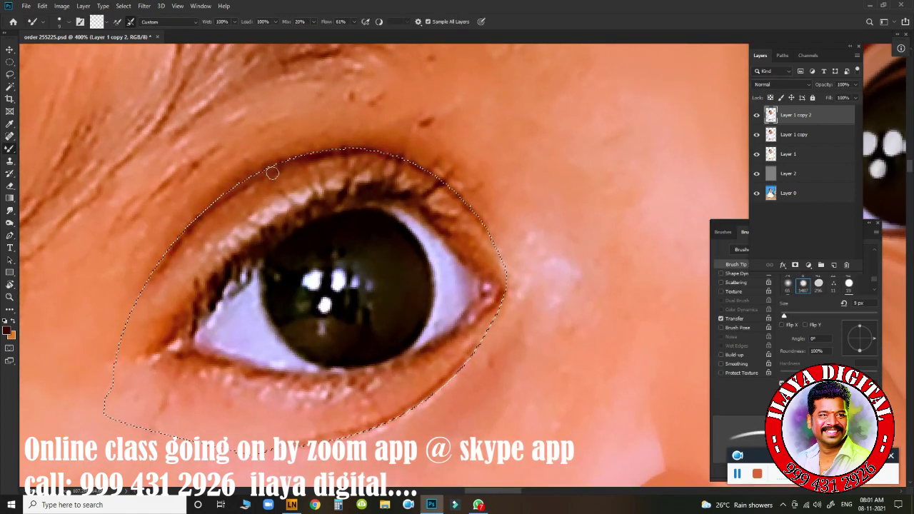
left_click_drag(272, 173, 207, 214)
key("bracketright")
left_click_drag(235, 191, 201, 223)
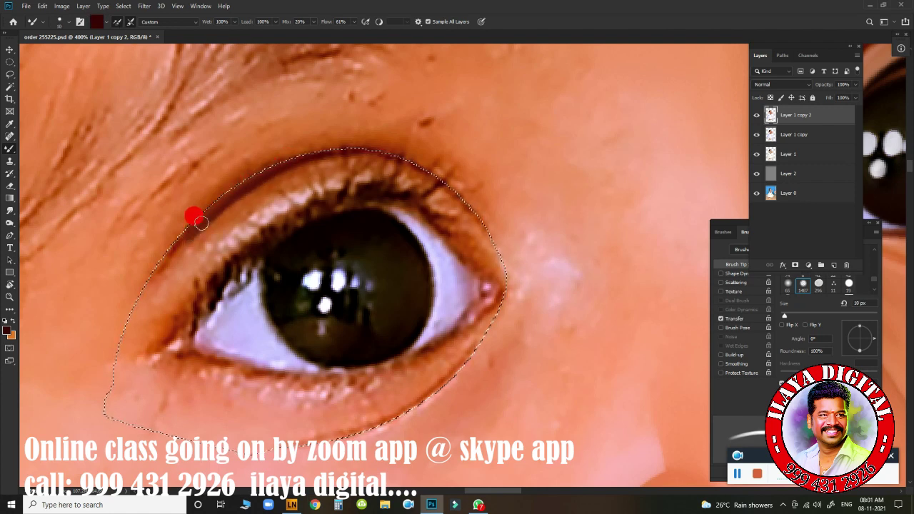
left_click_drag(157, 270, 150, 279)
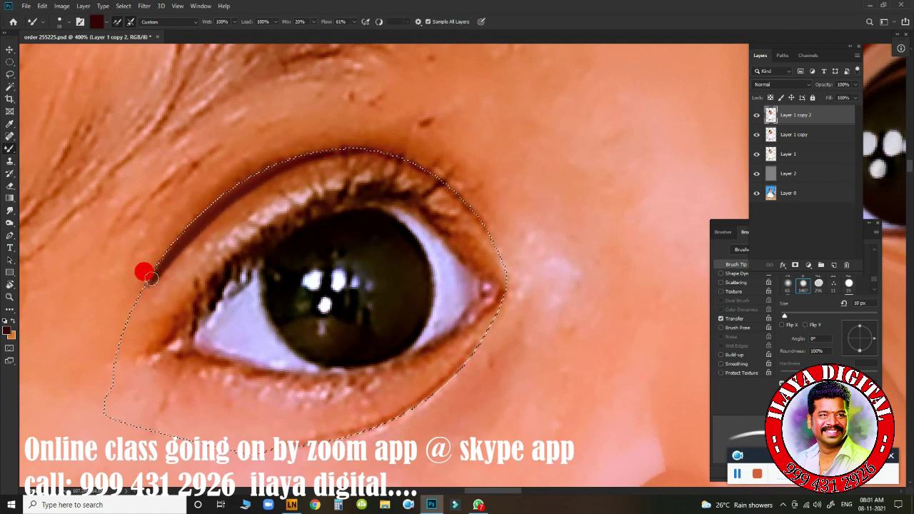
left_click_drag(315, 158, 411, 168)
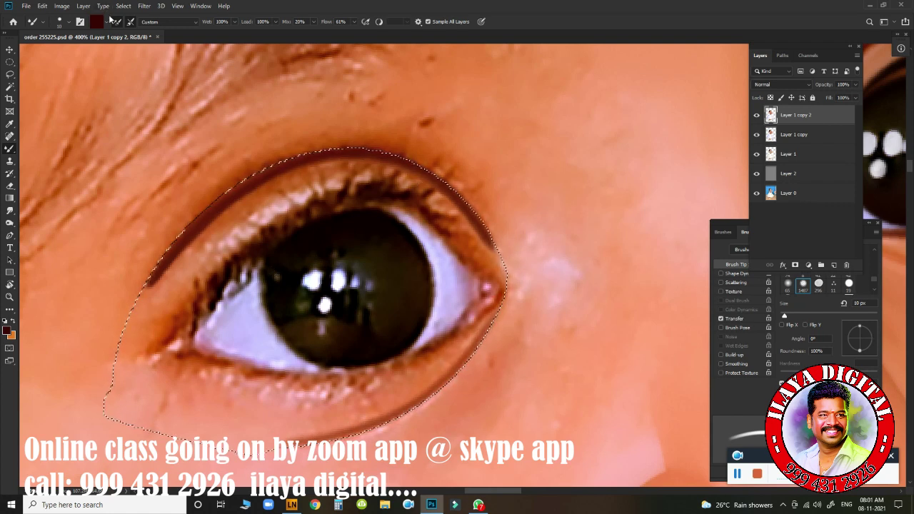
- Smudge the skin beside the eye corner and along the upper eyelid
left_click(9, 210)
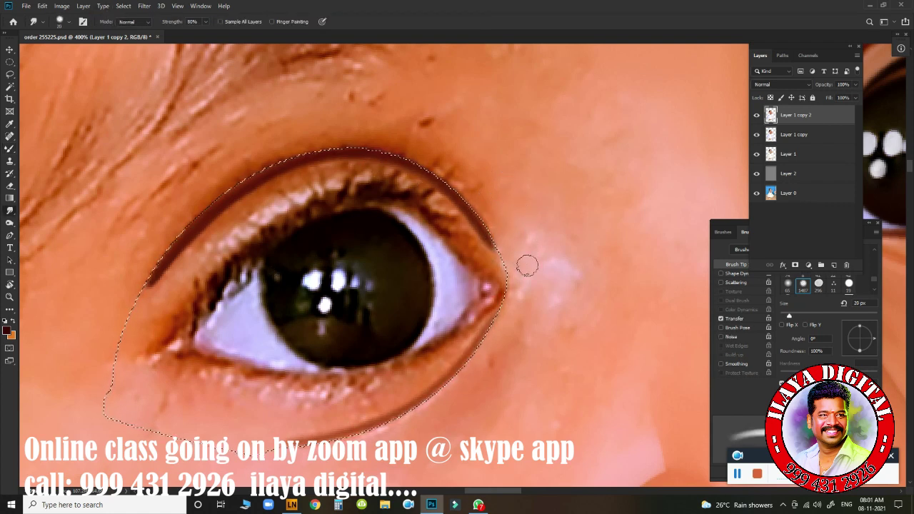
mouse_move(548, 268)
left_mouse_down()
mouse_move(560, 278)
mouse_move(523, 275)
mouse_move(544, 296)
mouse_move(482, 208)
mouse_move(426, 163)
left_mouse_up()
key("bracketright")
key("bracketright")
key("bracketright")
key("bracketright")
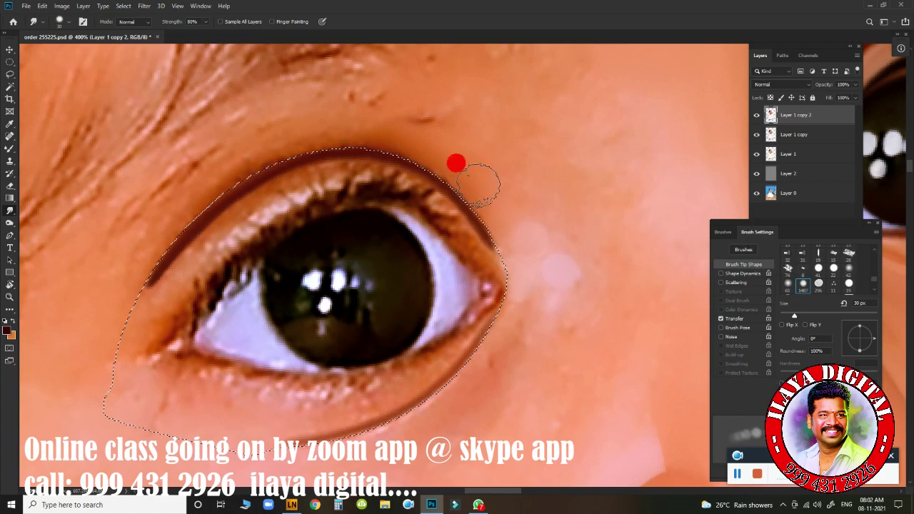
mouse_move(479, 184)
left_mouse_down()
mouse_move(429, 116)
mouse_move(510, 174)
left_mouse_up()
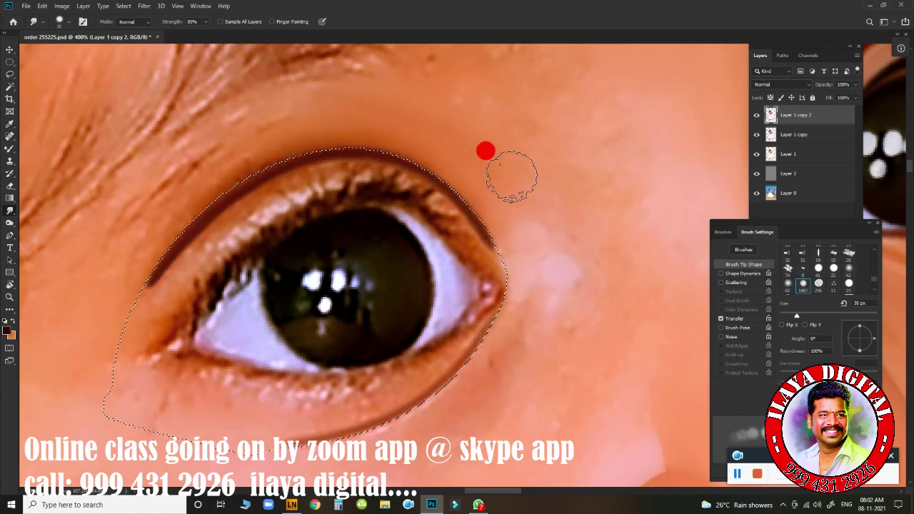
scroll(510, 255, "down", 1)
key("bracketright")
key("bracketright")
key("bracketright")
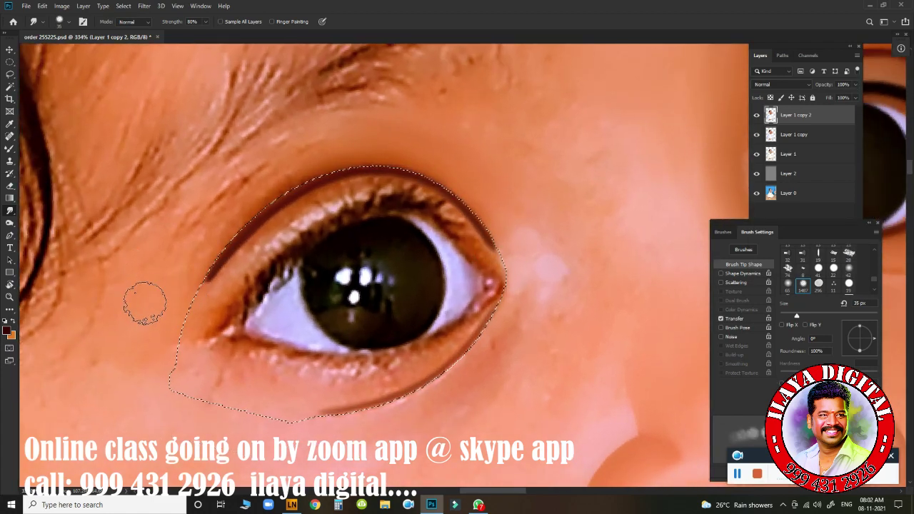
left_click_drag(152, 317, 102, 286)
key("bracketleft")
mouse_move(188, 225)
left_mouse_down()
mouse_move(197, 265)
mouse_move(395, 132)
mouse_move(316, 133)
mouse_move(223, 172)
mouse_move(469, 122)
mouse_move(226, 170)
mouse_move(463, 141)
left_mouse_up()
- Smooth the cheek below the eye and the skin along the jaw and hair edge
key("bracketleft")
key("bracketleft")
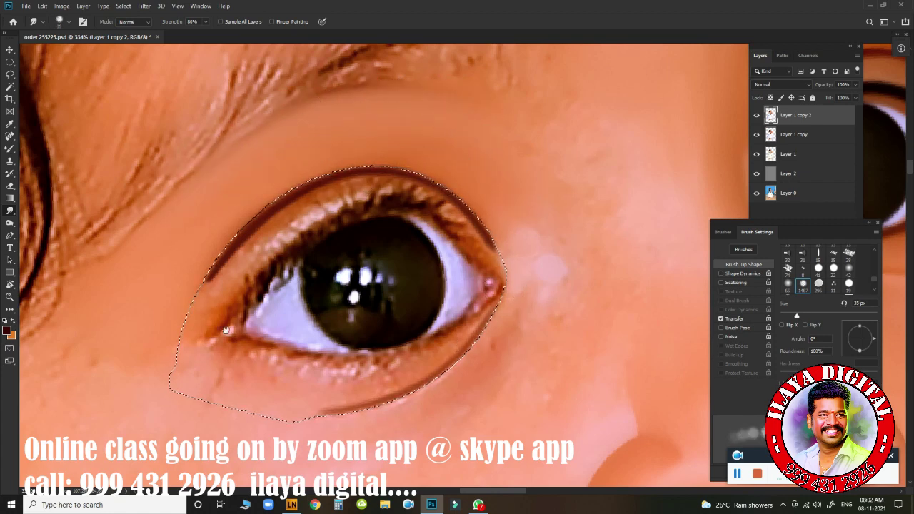
scroll(317, 310, "down", 2)
scroll(304, 335, "down", 2)
key("bracketright")
key("bracketright")
mouse_move(304, 341)
left_mouse_down()
mouse_move(272, 318)
mouse_move(316, 334)
mouse_move(291, 292)
mouse_move(261, 328)
mouse_move(271, 306)
mouse_move(229, 333)
mouse_move(286, 364)
mouse_move(228, 351)
mouse_move(239, 384)
mouse_move(247, 376)
mouse_move(179, 388)
mouse_move(197, 402)
mouse_move(317, 400)
mouse_move(243, 229)
left_mouse_up()
key("bracketright")
key("bracketright")
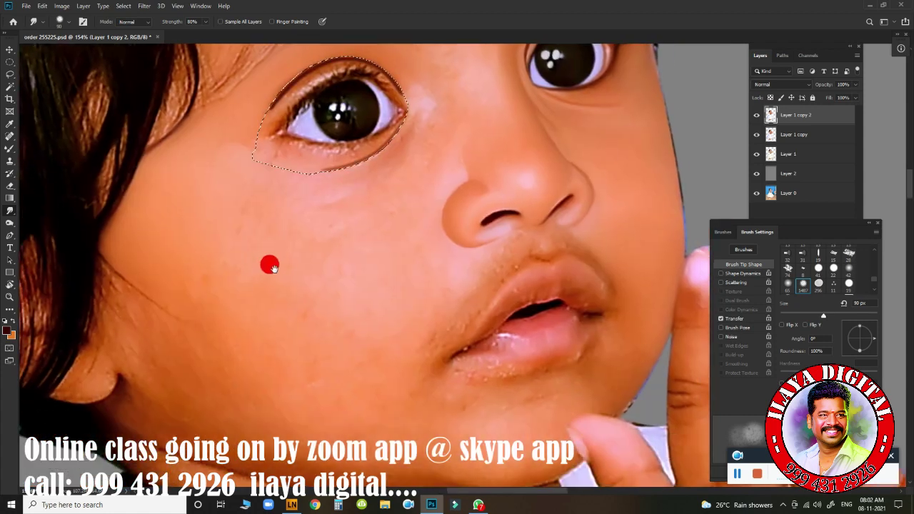
mouse_move(170, 367)
left_mouse_down()
mouse_move(126, 316)
mouse_move(124, 265)
mouse_move(120, 292)
mouse_move(133, 240)
mouse_move(123, 286)
mouse_move(174, 310)
mouse_move(174, 385)
mouse_move(164, 350)
mouse_move(173, 220)
mouse_move(151, 233)
left_mouse_up()
scroll(424, 275, "up", 2)
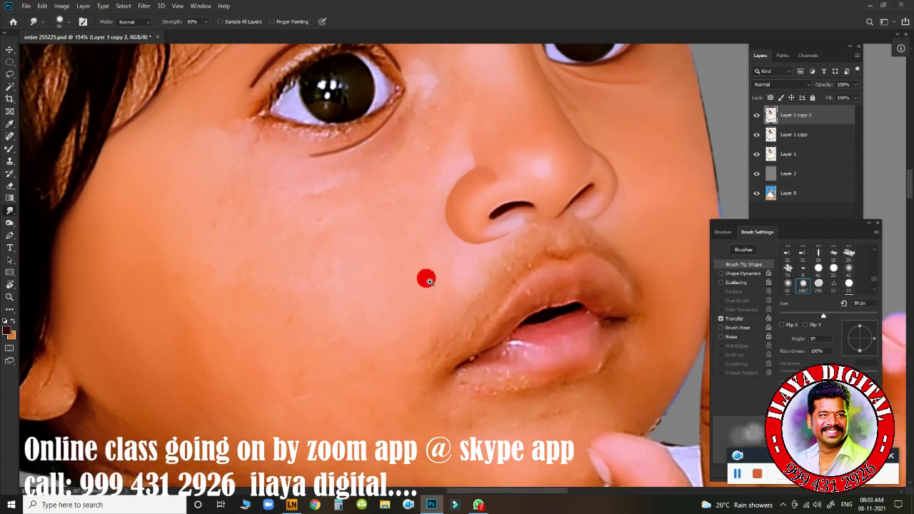
left_click_drag(425, 276, 435, 357)
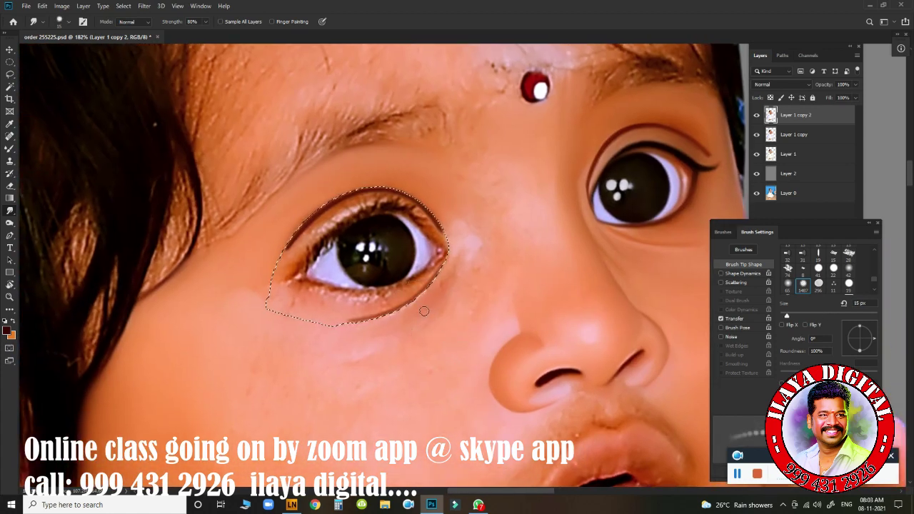
scroll(451, 304, "up", 2)
scroll(451, 305, "up", 2)
- Dab a 15 px mixer brush along the left eye's outer corner to blend the skin
key("b")
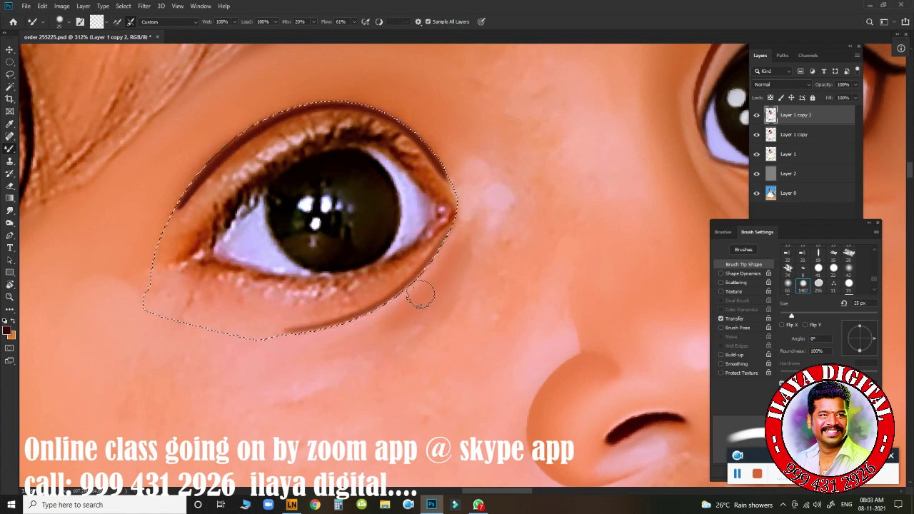
key("bracketleft")
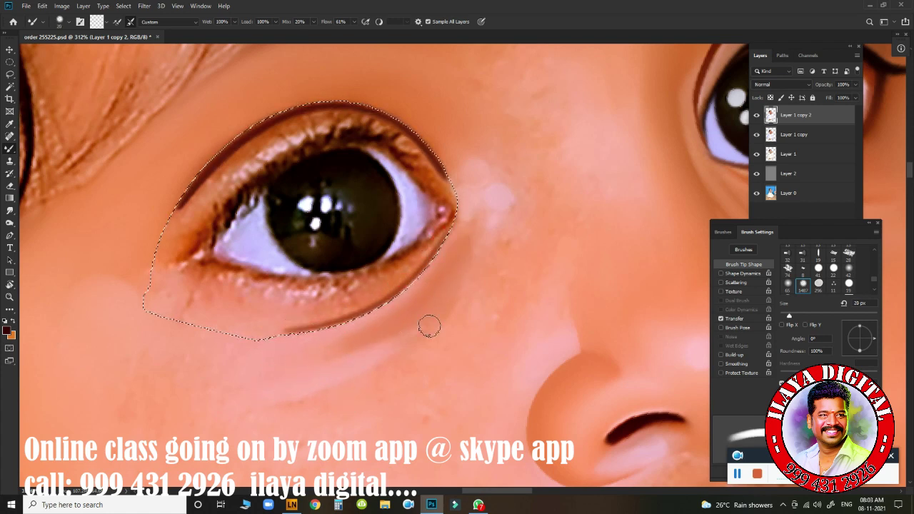
left_click(335, 376)
key("bracketleft")
left_click(458, 199)
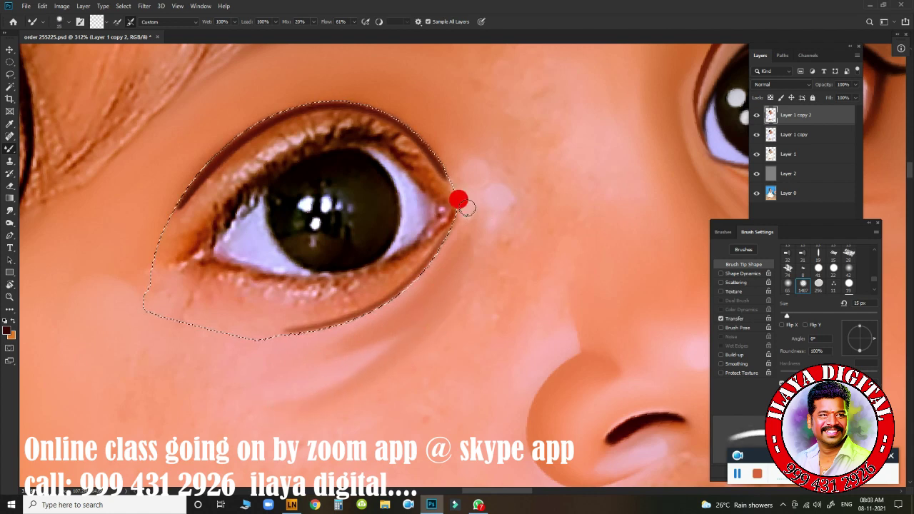
left_click(489, 226)
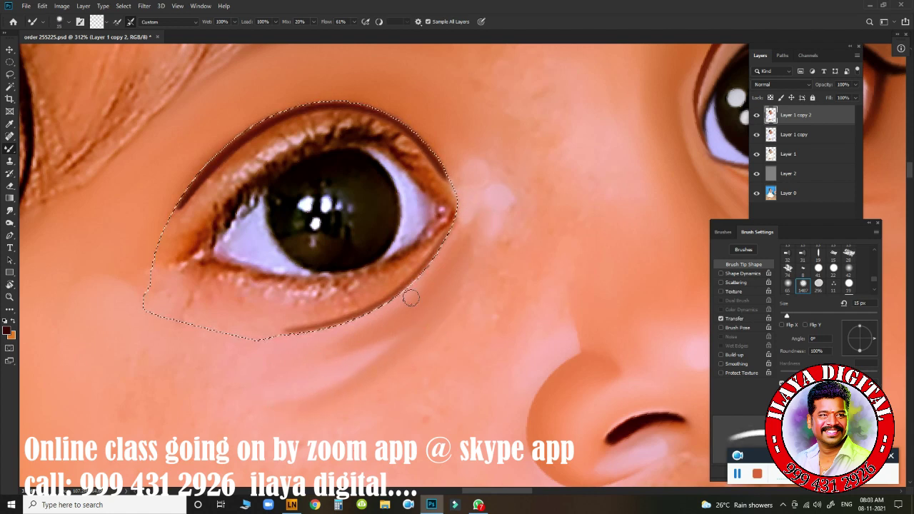
scroll(422, 305, "down", 2)
scroll(415, 272, "down", 2)
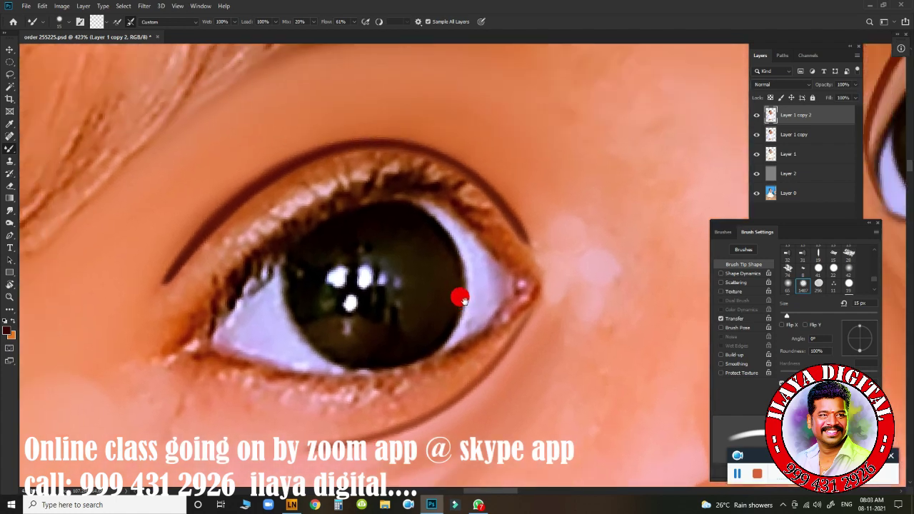
scroll(459, 296, "down", 2)
scroll(459, 295, "down", 1)
left_click_drag(489, 286, 371, 272)
scroll(407, 291, "up", 2)
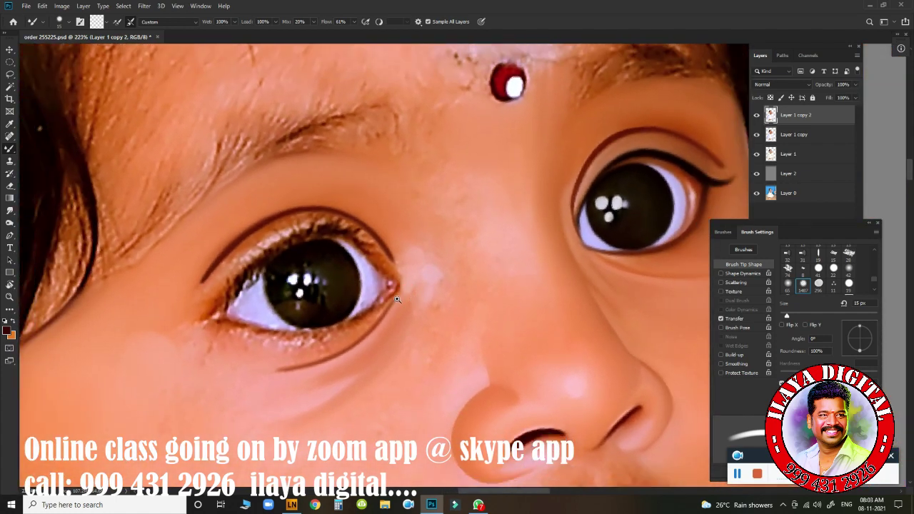
scroll(400, 299, "up", 1)
scroll(410, 300, "up", 1)
scroll(421, 302, "up", 1)
- Trace a closed pen path along both lids of the left eye and load it as a selection
key("p")
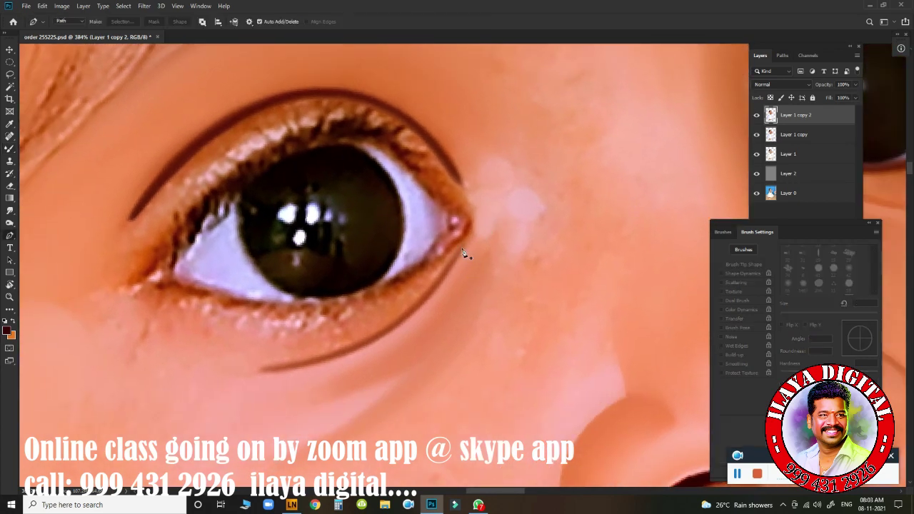
left_click(172, 269)
left_click_drag(412, 174, 530, 277)
mouse_move(174, 273)
left_mouse_down()
mouse_move(65, 199)
mouse_move(69, 192)
left_mouse_up()
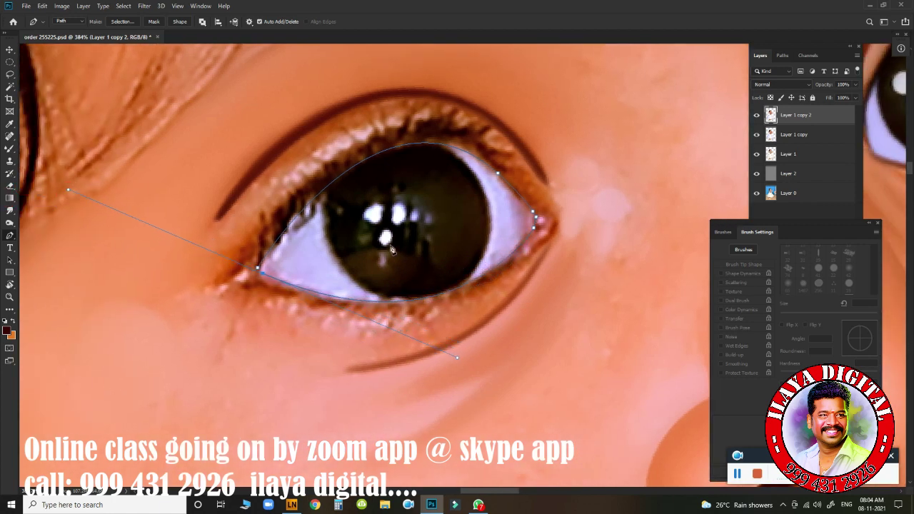
key("ctrl+Return")
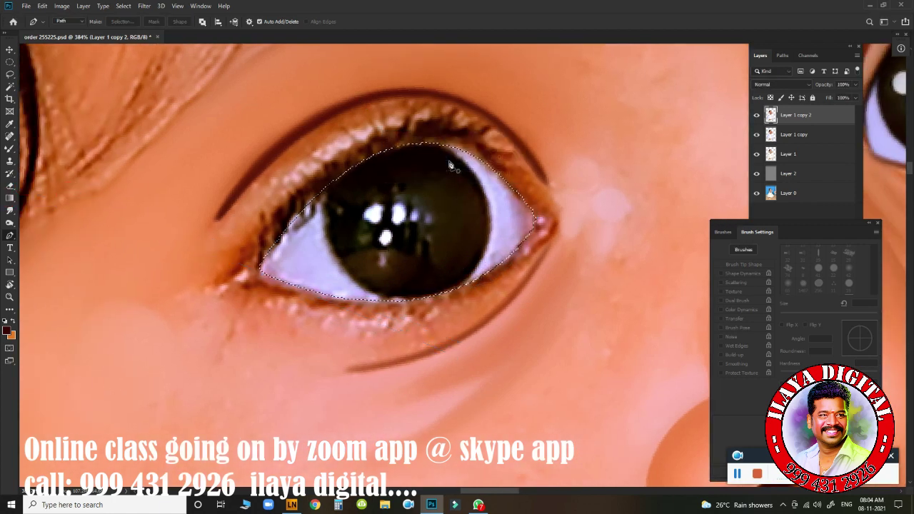
scroll(449, 245, "up", 2)
- Paint the left eye's white evenly with a pale lavender picked from the Swatches
key("b")
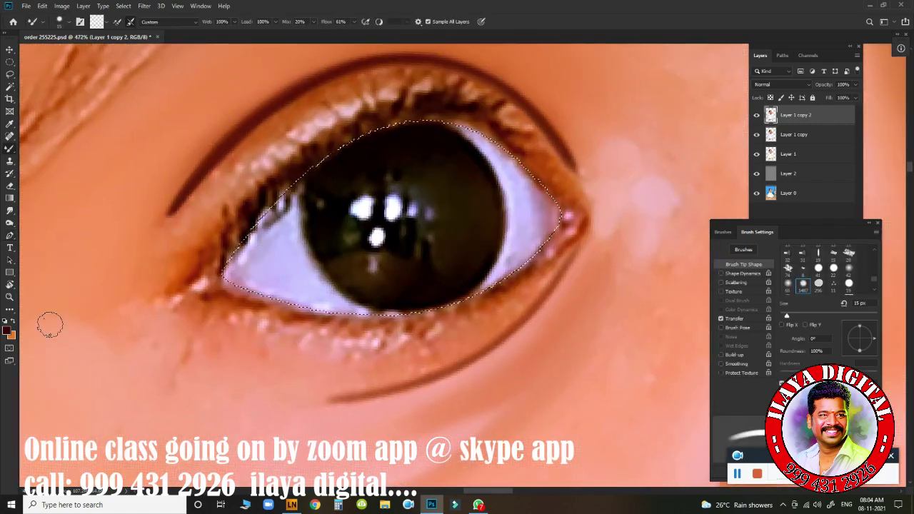
key("F6")
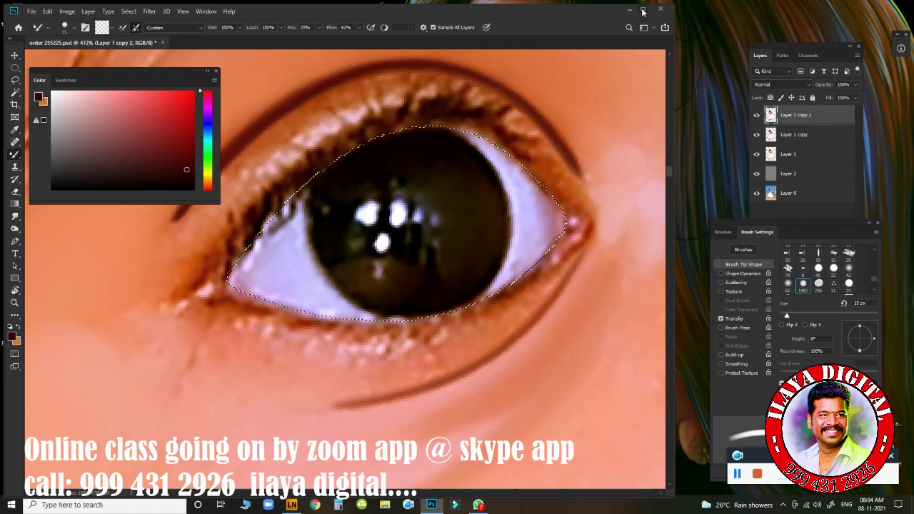
left_click(642, 10)
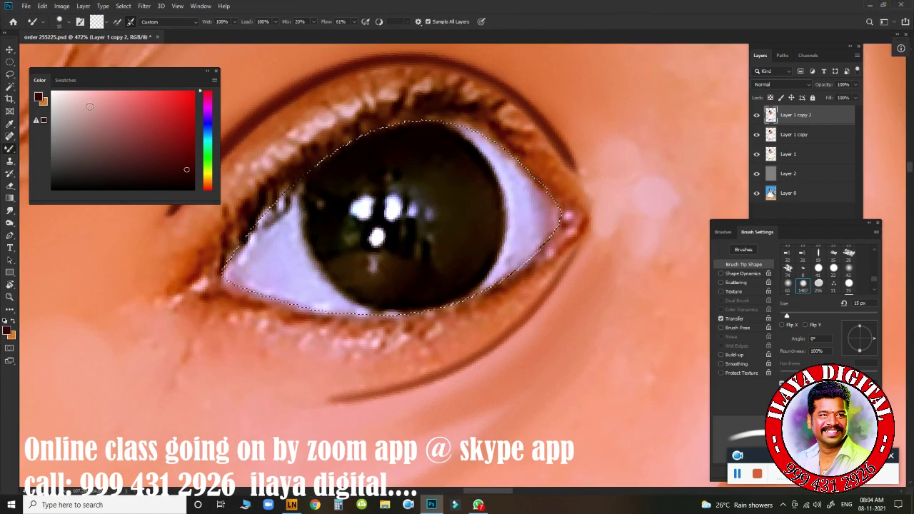
left_click(66, 80)
left_click(216, 71)
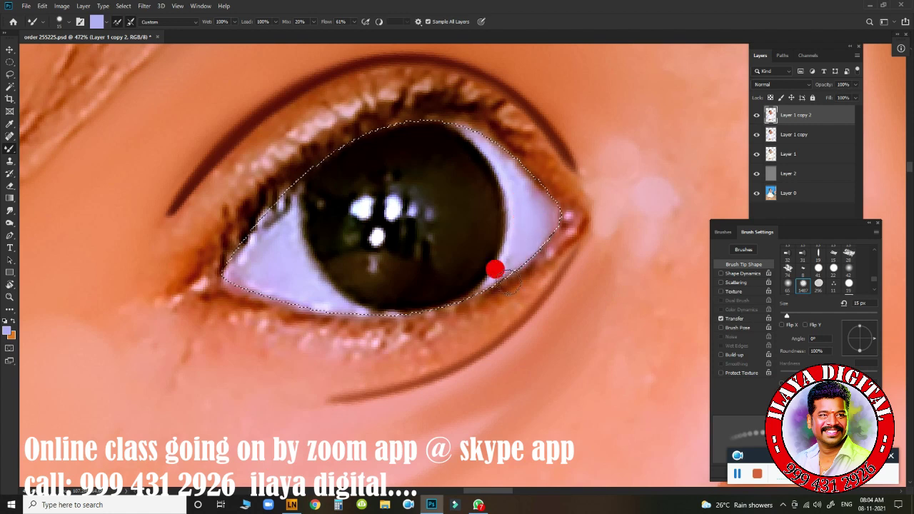
mouse_move(523, 237)
left_mouse_down()
mouse_move(528, 203)
mouse_move(551, 227)
left_mouse_up()
key("bracketright")
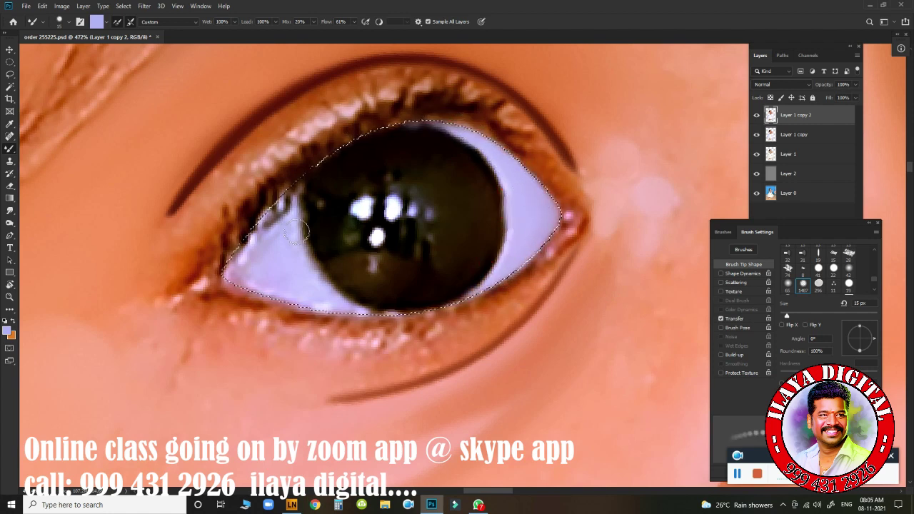
mouse_move(269, 178)
left_mouse_down()
mouse_move(286, 214)
mouse_move(261, 228)
mouse_move(232, 302)
mouse_move(282, 260)
mouse_move(363, 328)
left_mouse_up()
mouse_move(285, 219)
left_mouse_down()
mouse_move(271, 237)
mouse_move(236, 229)
left_mouse_up()
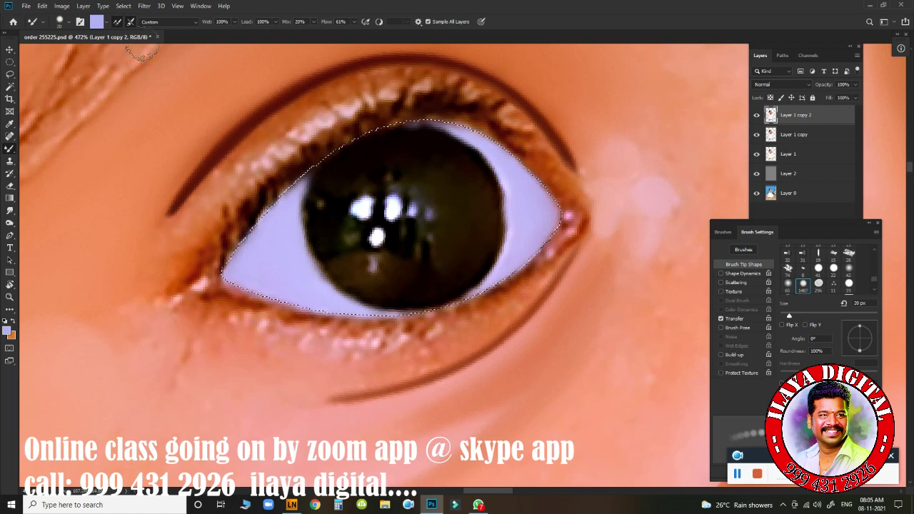
- Sample a dark brown as the mixer brush colour
left_click(93, 22)
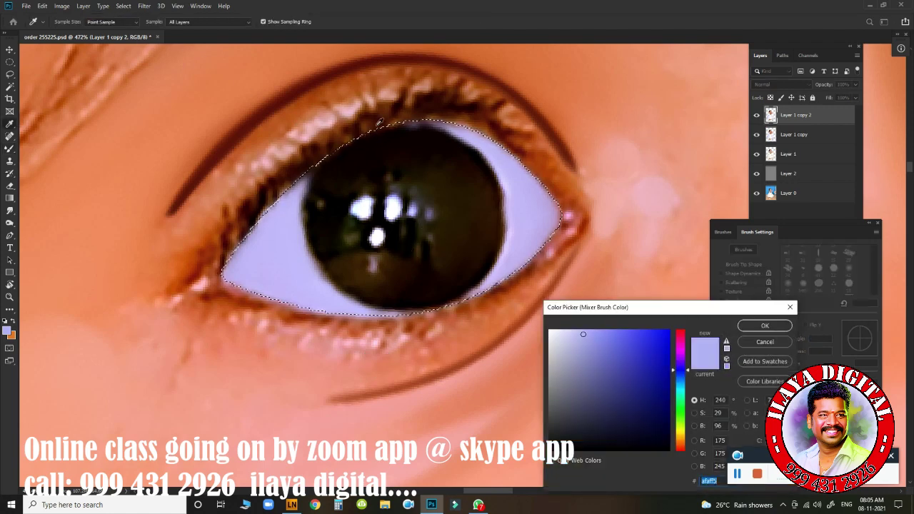
left_click(296, 215)
key("Return")
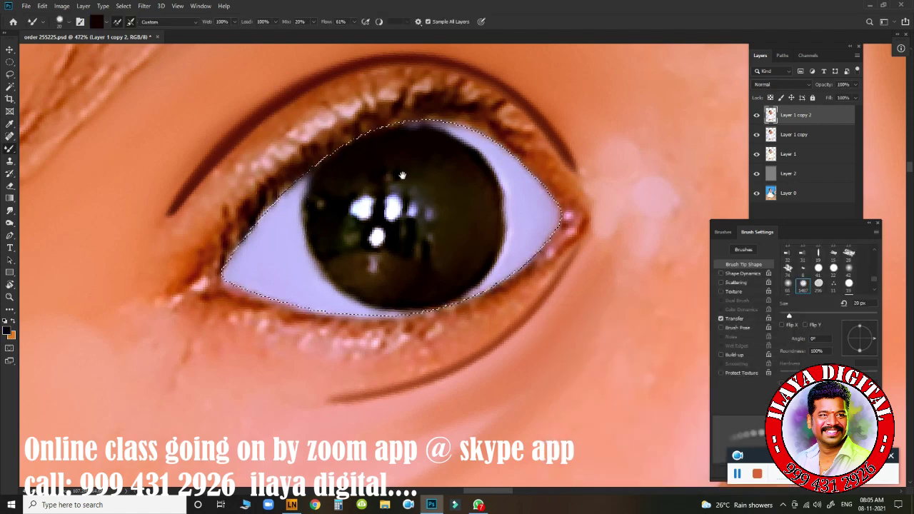
- Darken the upper lash line down to the inner corner with a 15 px dark brush
key("bracketleft")
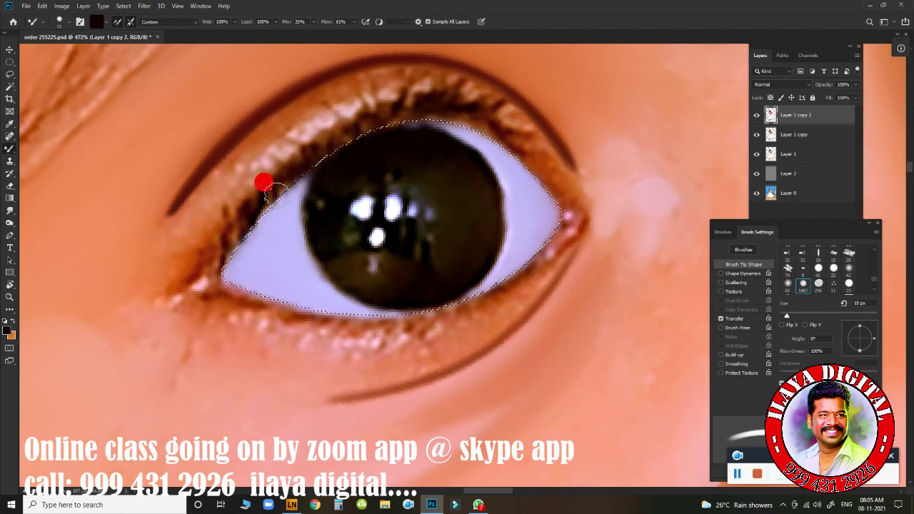
left_click_drag(275, 193, 286, 180)
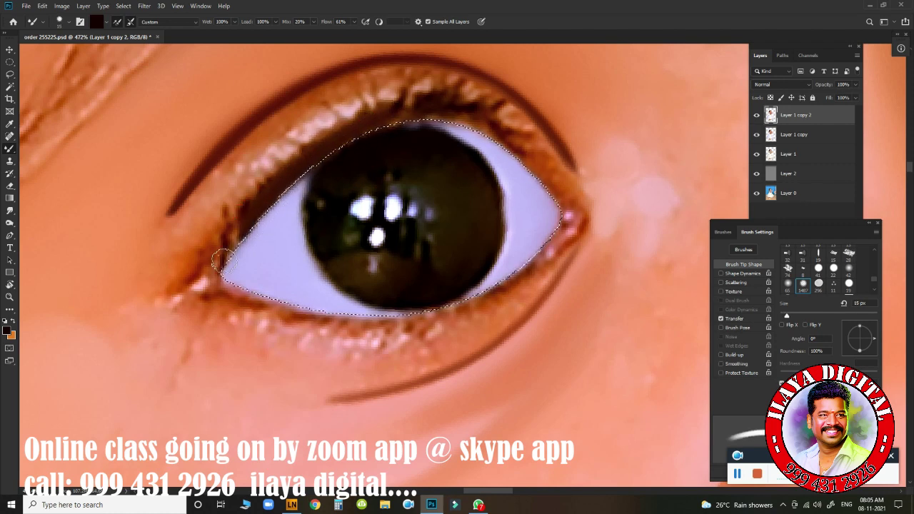
left_click(8, 329)
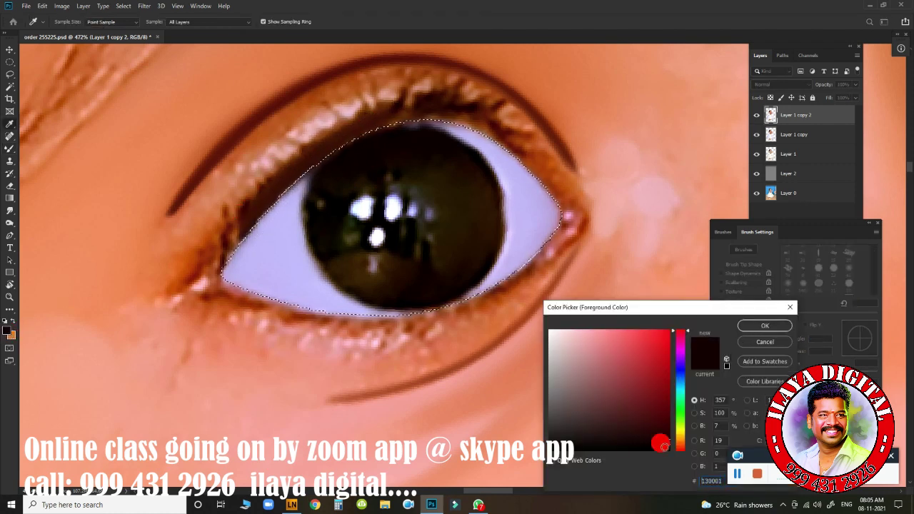
key("Return")
left_click(255, 190)
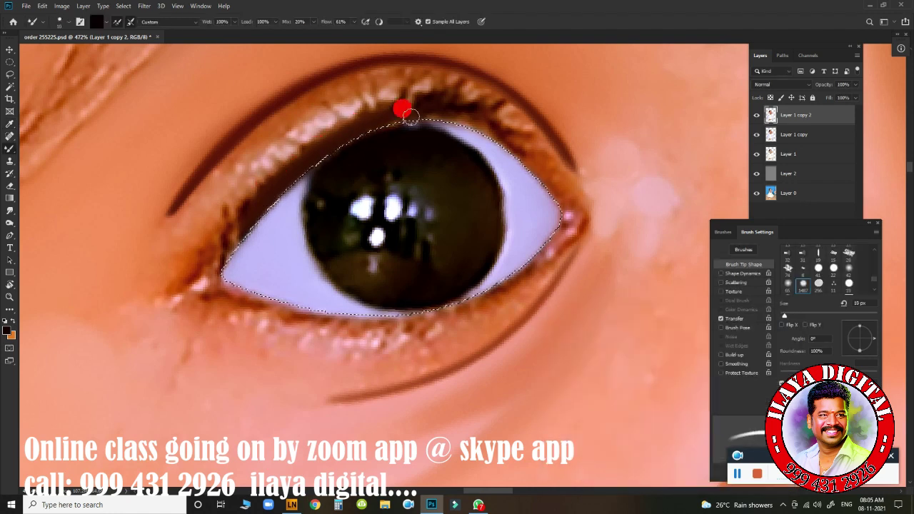
key("bracketright")
left_click_drag(403, 119, 473, 122)
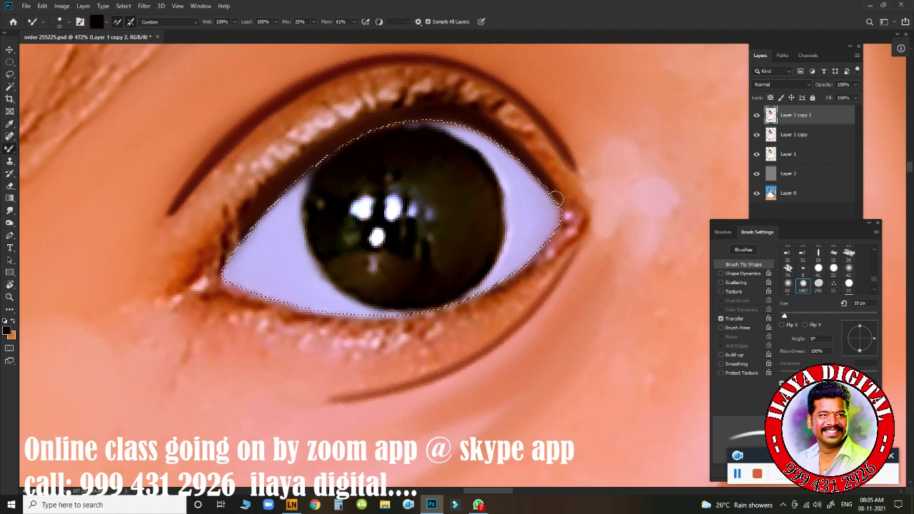
key("bracketright")
mouse_move(408, 112)
left_mouse_down()
mouse_move(421, 125)
mouse_move(431, 107)
mouse_move(502, 141)
left_mouse_up()
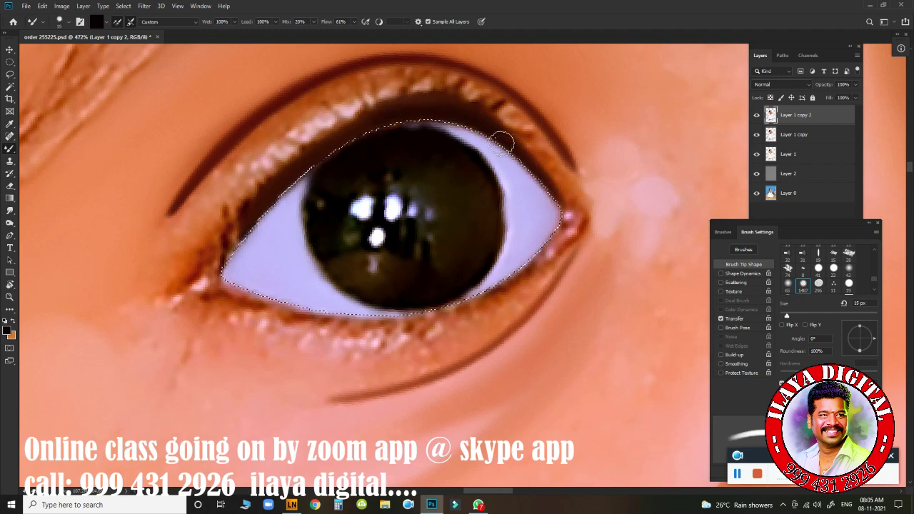
left_click_drag(390, 96, 306, 152)
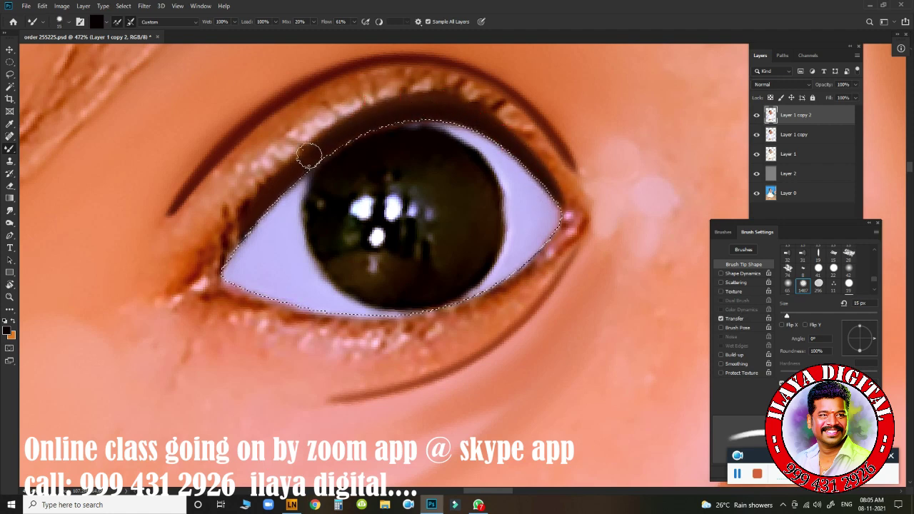
left_click(276, 163)
- Paint liner at the inner corner and along the lower lid to below the iris
left_click_drag(211, 248, 221, 261)
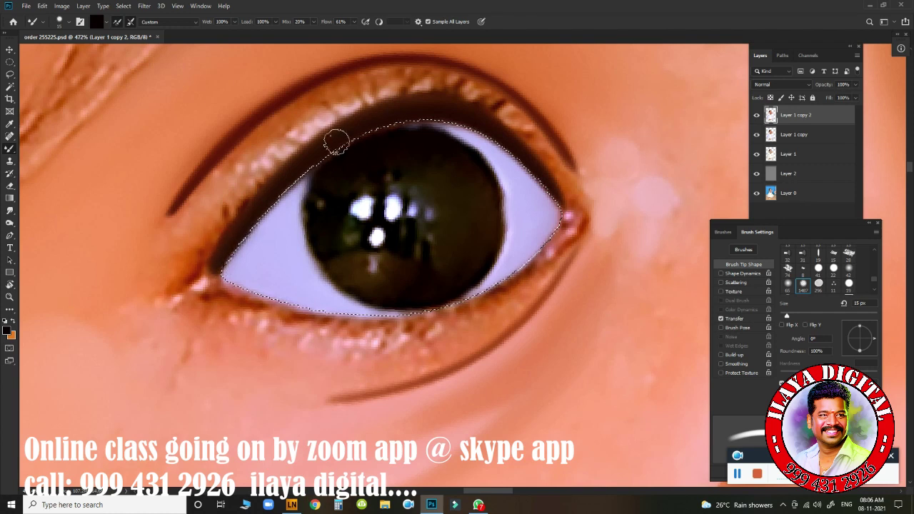
left_click_drag(325, 153, 338, 151)
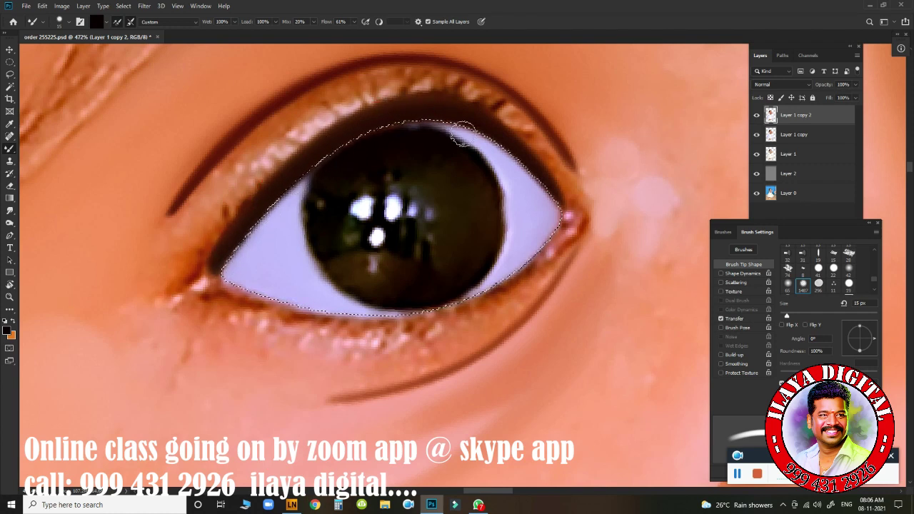
left_click_drag(215, 255, 213, 240)
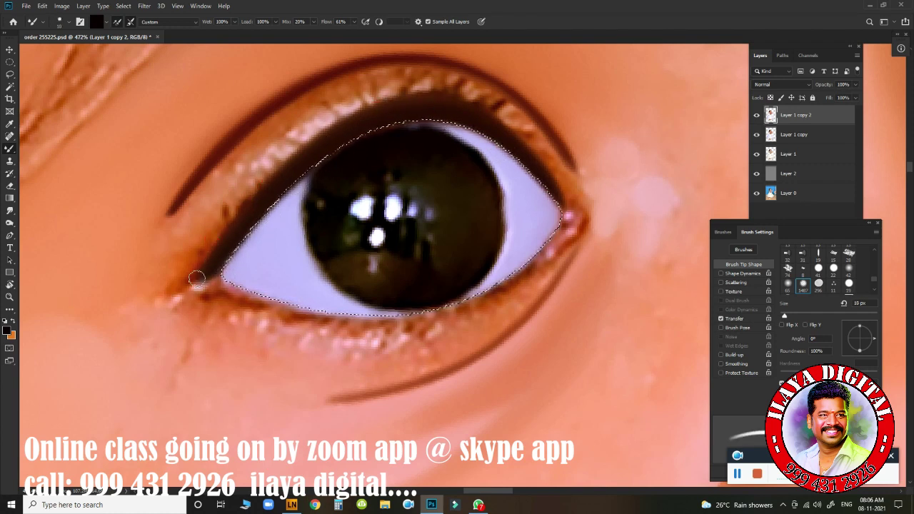
left_click_drag(197, 279, 148, 306)
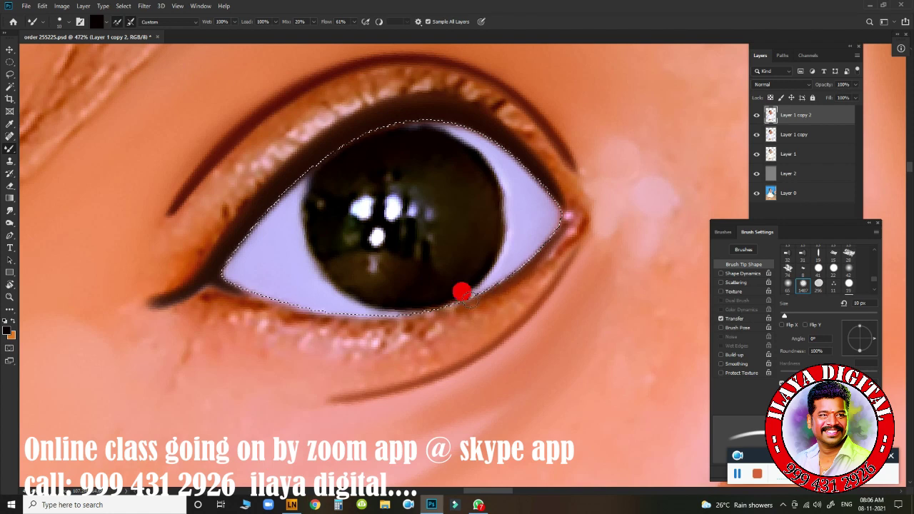
mouse_move(229, 287)
left_mouse_down()
mouse_move(437, 305)
mouse_move(365, 312)
left_mouse_up()
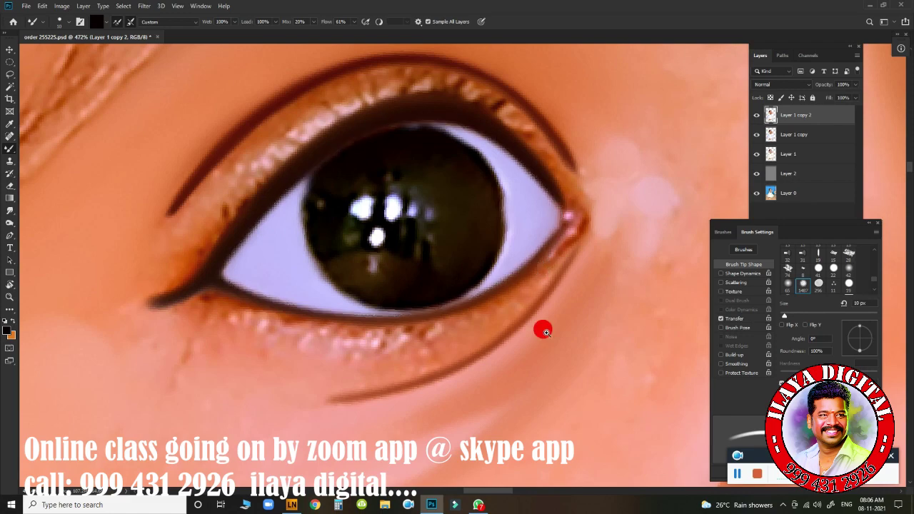
- Smudge the inner-corner liner and smooth the lower-lid lashes and shading
key("r")
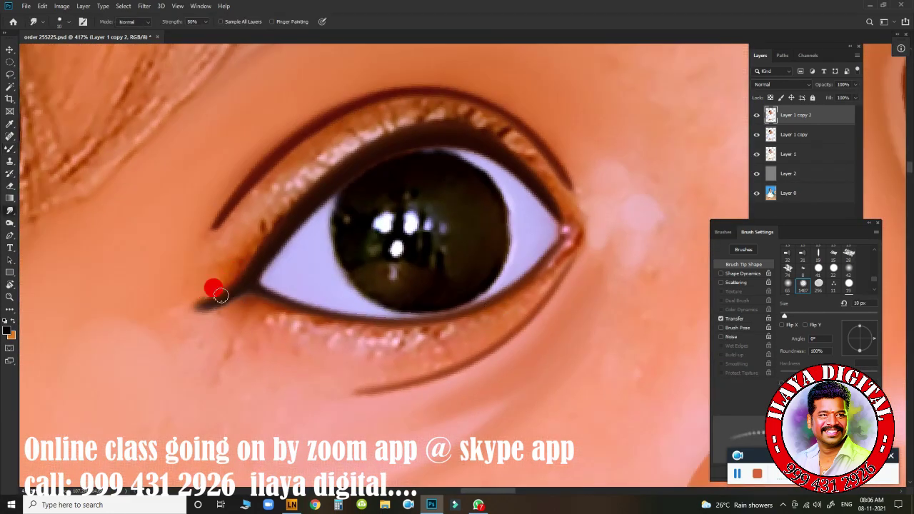
mouse_move(221, 273)
left_mouse_down()
mouse_move(221, 233)
mouse_move(246, 230)
mouse_move(325, 153)
left_mouse_up()
key("]")
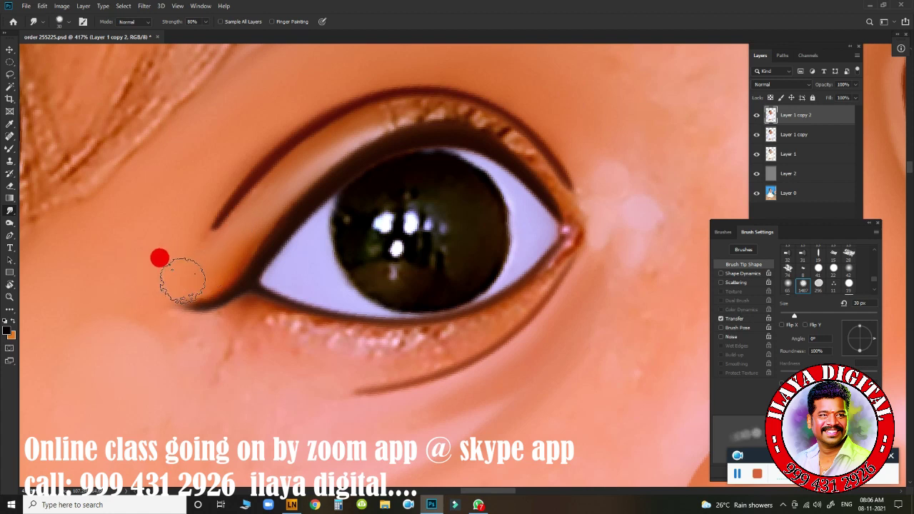
mouse_move(182, 280)
left_mouse_down()
mouse_move(193, 322)
mouse_move(241, 351)
mouse_move(231, 367)
left_mouse_up()
key("[")
key("]")
key("[")
key("[")
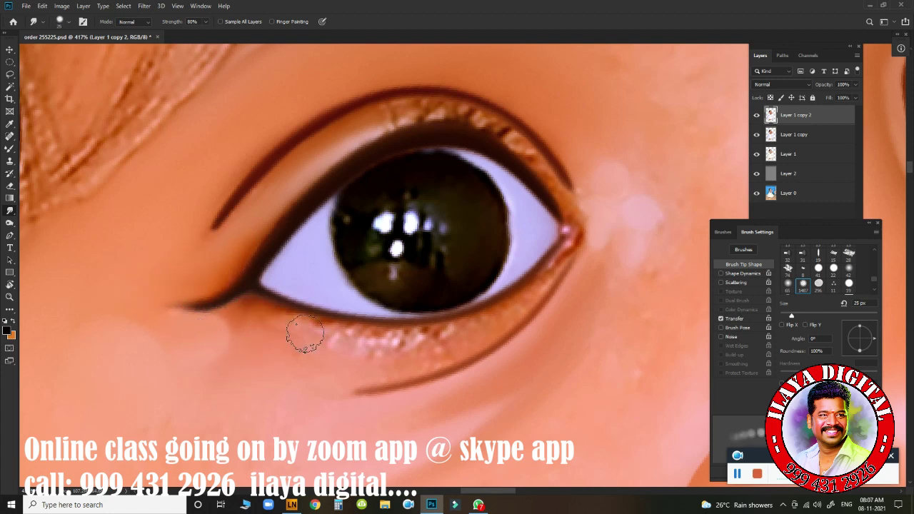
mouse_move(302, 332)
left_mouse_down()
mouse_move(274, 322)
mouse_move(461, 333)
left_mouse_up()
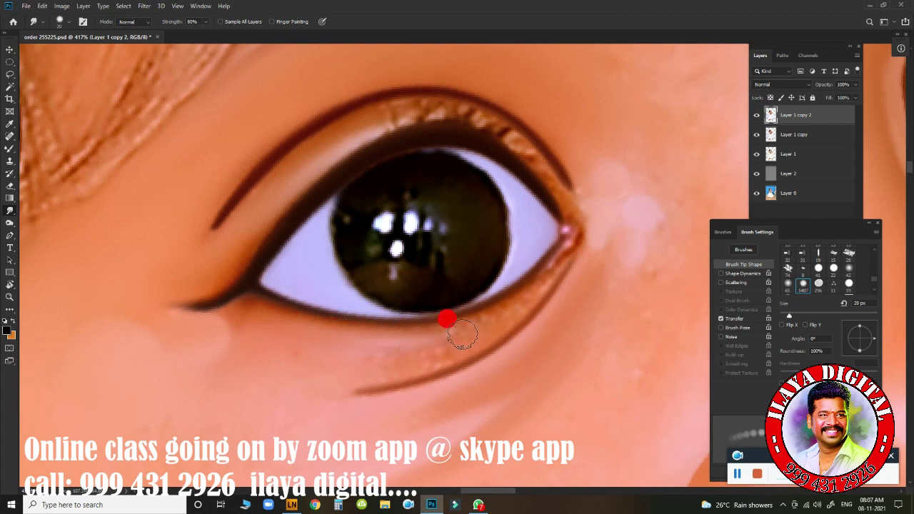
mouse_move(402, 341)
left_mouse_down()
mouse_move(271, 351)
mouse_move(257, 327)
left_mouse_up()
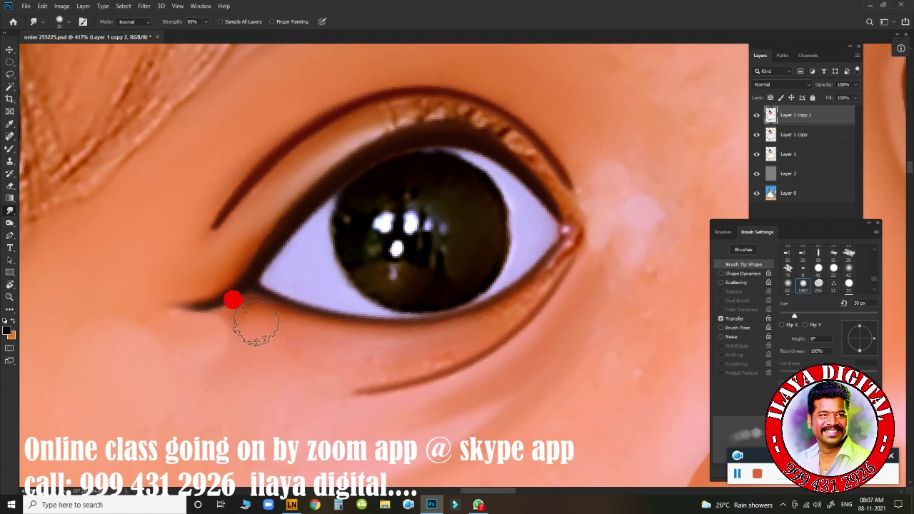
key("]")
key("]")
left_click_drag(343, 369, 366, 376)
key("bracketleft")
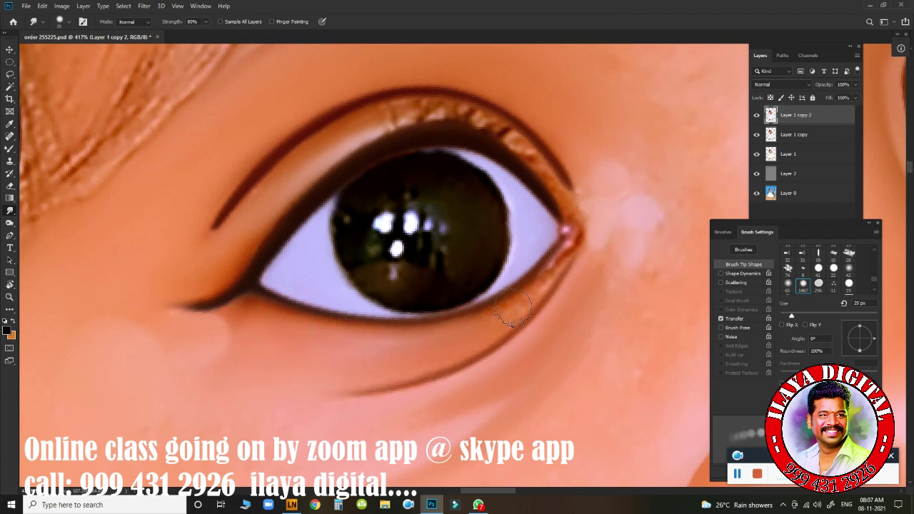
- Rotate the view about 42 degrees and smudge the inner eyelid rim smooth
left_click_drag(546, 308, 350, 336)
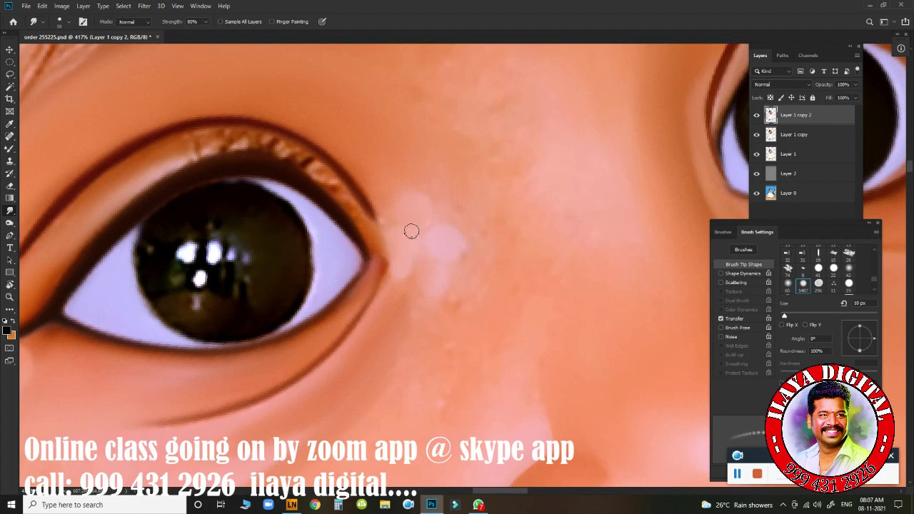
key("r")
left_click_drag(411, 231, 296, 265)
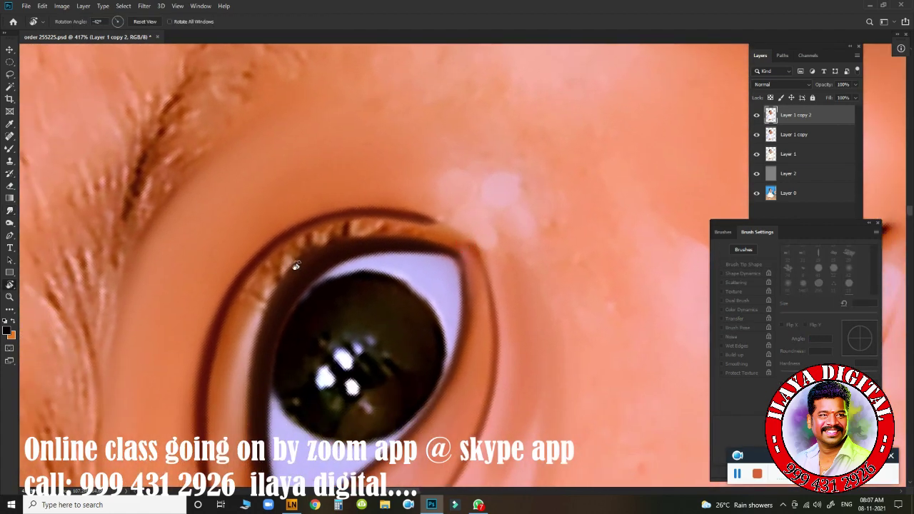
key("r")
key("bracketright")
mouse_move(244, 325)
left_mouse_down()
mouse_move(280, 236)
mouse_move(333, 232)
left_mouse_up()
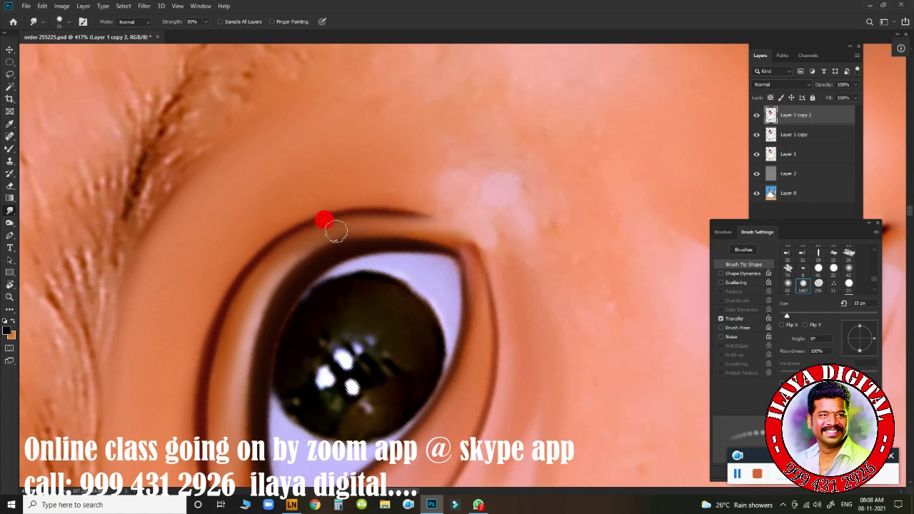
left_click_drag(297, 257, 456, 256)
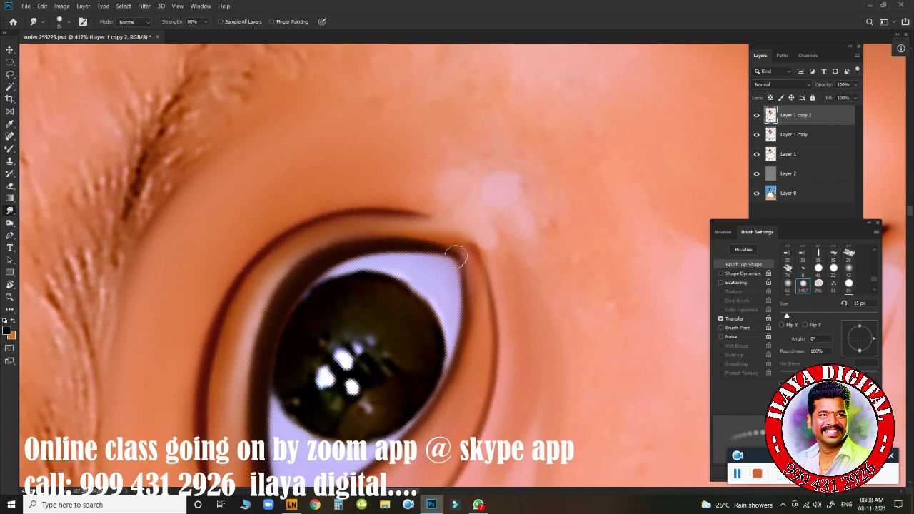
scroll(493, 319, "down", 2)
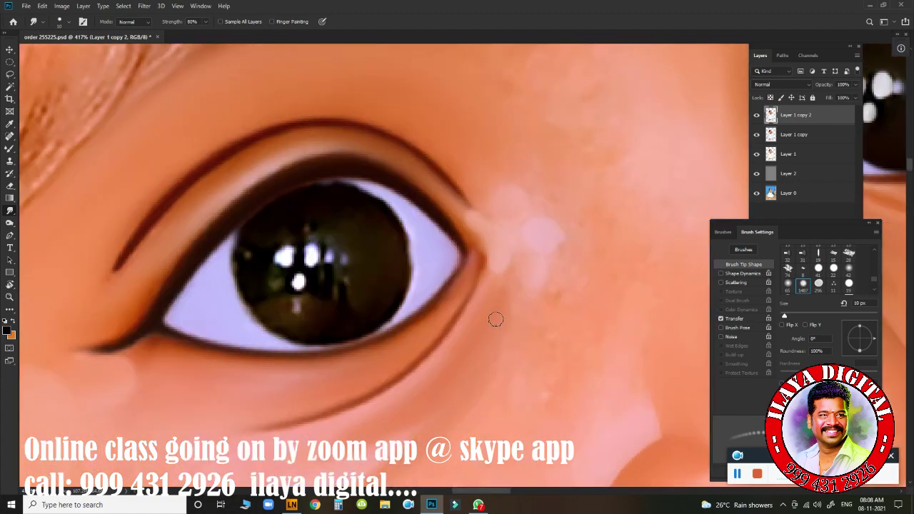
scroll(488, 327, "down", 5)
scroll(488, 326, "up", 3)
scroll(496, 336, "up", 3)
scroll(495, 336, "up", 3)
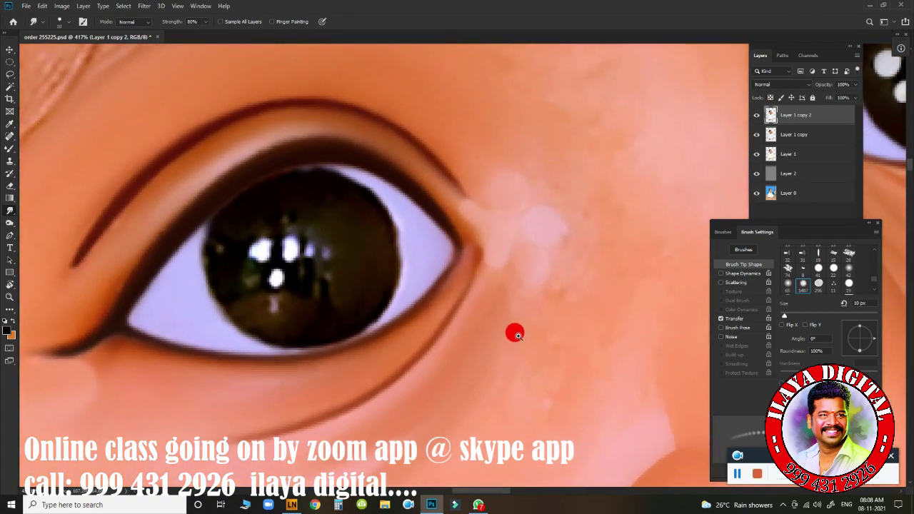
- Select the iris with a feathered elliptical marquee nudged slightly upward
key("l")
left_click_drag(214, 165, 420, 353)
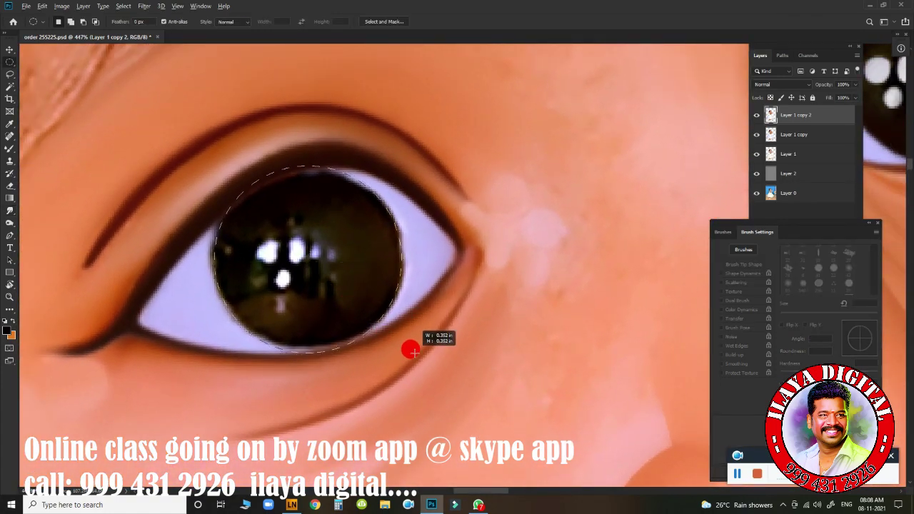
key("Up")
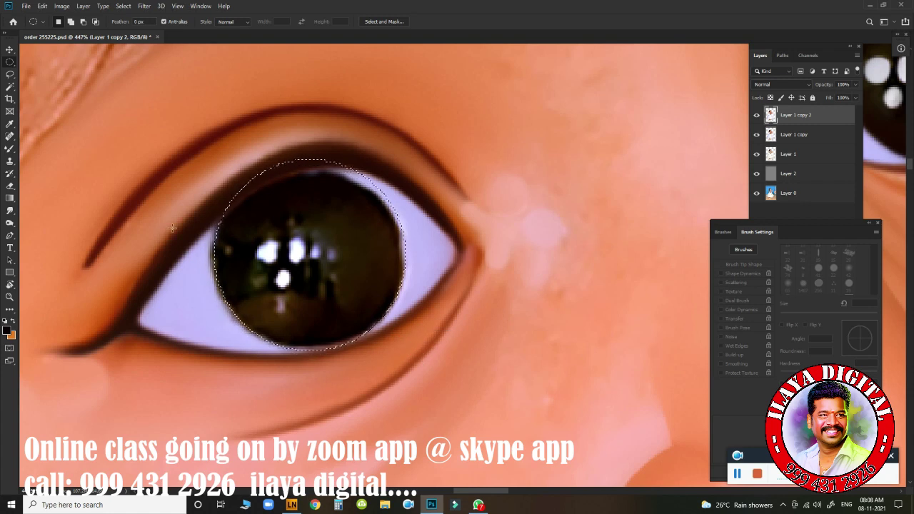
key("shift+F6")
key("Return")
- Smudge away the dim lower catchlight and smooth the iris texture and lower edge
key("b")
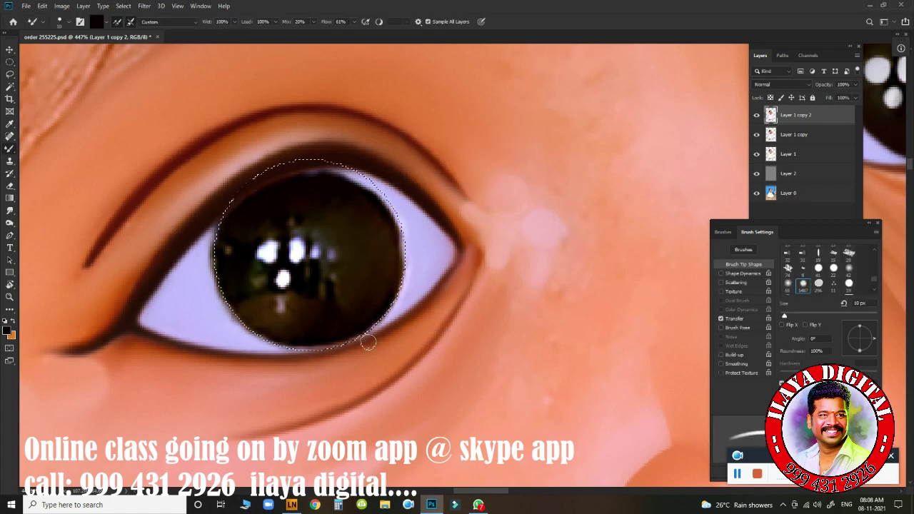
key("r")
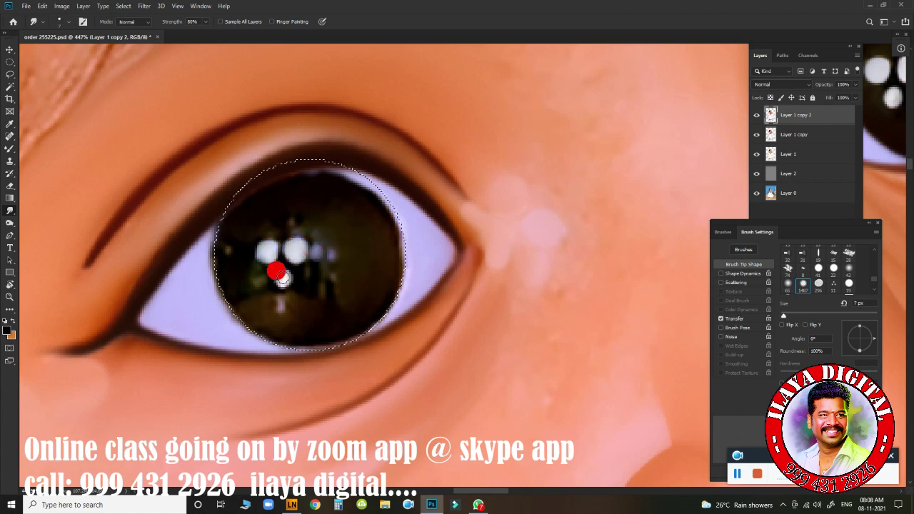
mouse_move(314, 278)
left_mouse_down()
mouse_move(273, 300)
mouse_move(241, 296)
left_mouse_up()
key("bracketright")
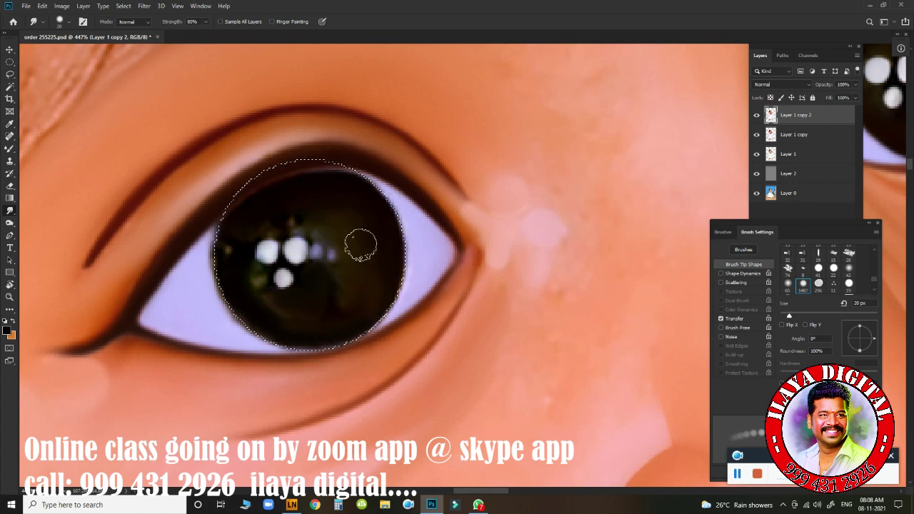
mouse_move(361, 245)
left_mouse_down()
mouse_move(293, 204)
mouse_move(256, 279)
mouse_move(279, 299)
mouse_move(328, 314)
left_mouse_up()
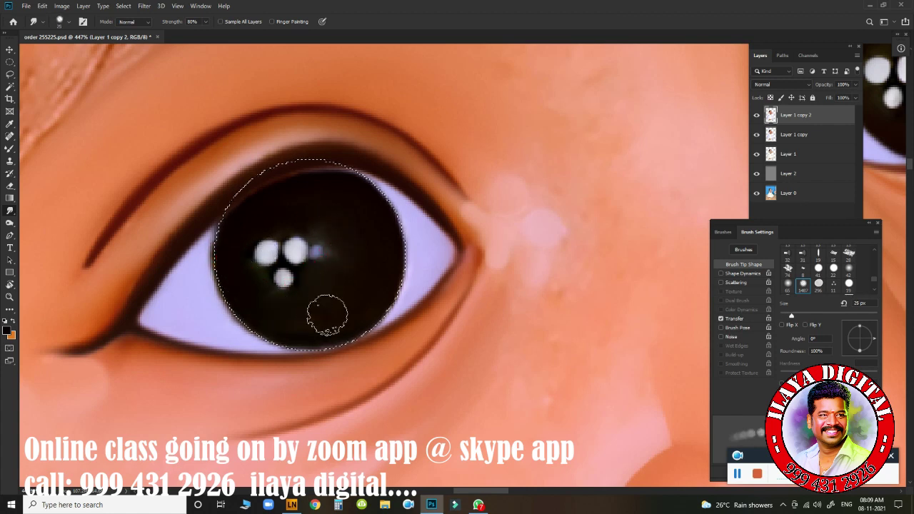
mouse_move(359, 232)
left_mouse_down()
mouse_move(345, 210)
mouse_move(320, 200)
mouse_move(290, 350)
left_mouse_up()
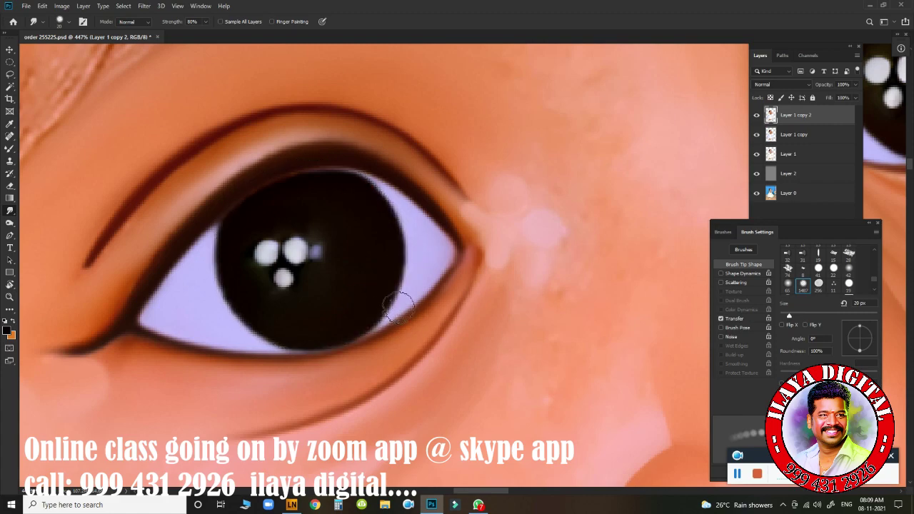
- Smudge the skin near the inner eye corner
scroll(399, 307, "down", 6)
scroll(457, 276, "up", 2)
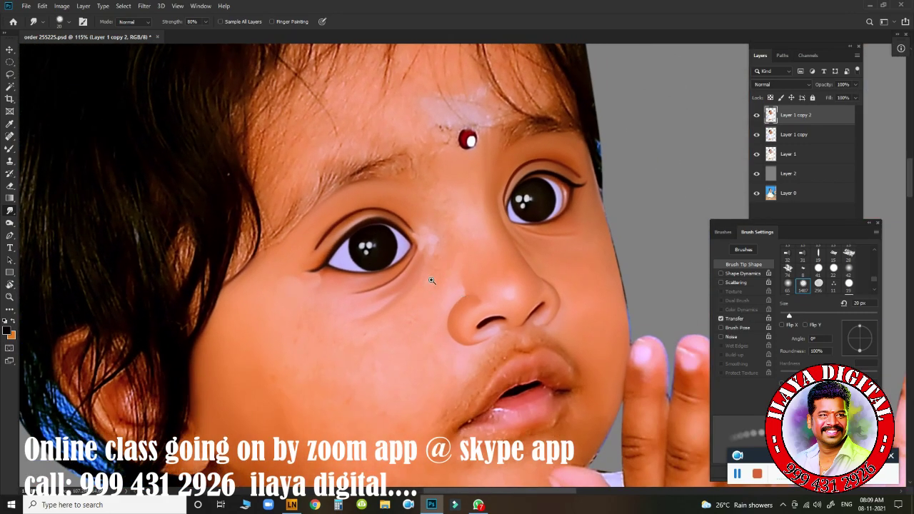
scroll(431, 280, "up", 2)
scroll(449, 279, "down", 3)
scroll(457, 282, "up", 3)
scroll(475, 286, "up", 2)
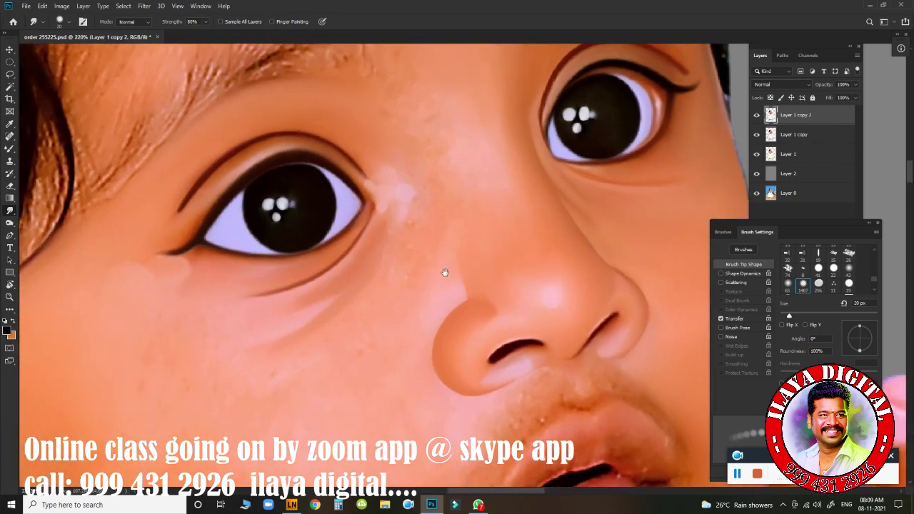
scroll(405, 279, "down", 2)
scroll(342, 280, "down", 2)
scroll(287, 280, "up", 3)
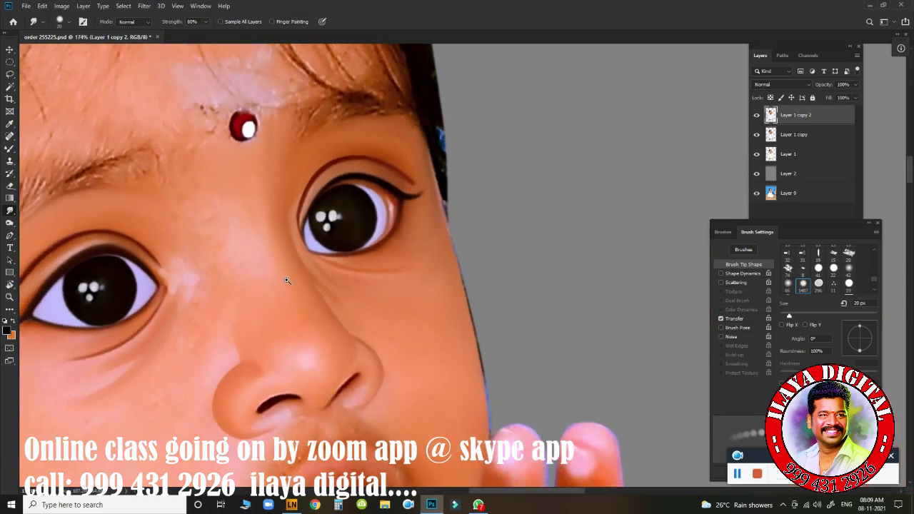
left_click_drag(173, 212, 179, 215)
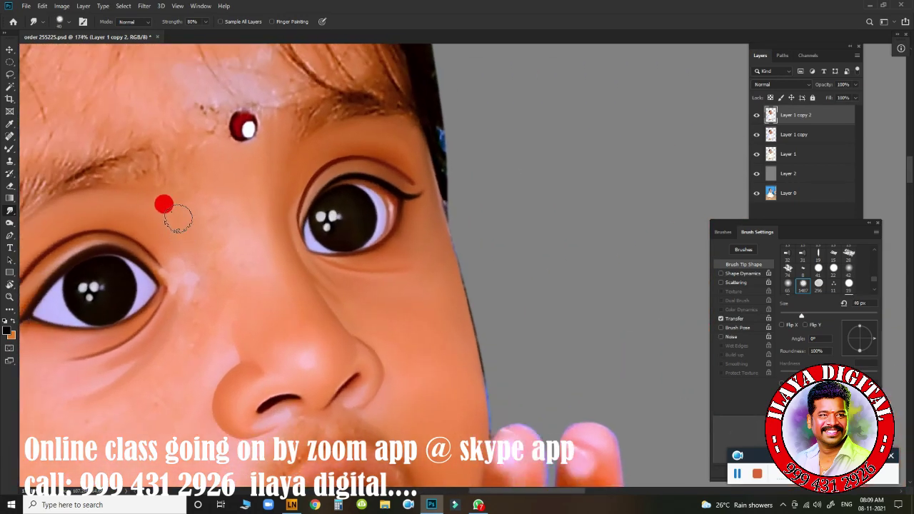
mouse_move(223, 257)
left_mouse_down()
mouse_move(222, 279)
mouse_move(186, 193)
mouse_move(173, 204)
mouse_move(177, 153)
left_mouse_up()
- Smooth the skin from the brow down the nose and along the nose bridge
key("bracketright")
mouse_move(215, 205)
left_mouse_down()
mouse_move(192, 190)
mouse_move(250, 251)
mouse_move(255, 271)
left_mouse_up()
key("bracketright")
key("bracketleft")
key("bracketleft")
mouse_move(286, 302)
left_mouse_down()
mouse_move(261, 247)
mouse_move(257, 266)
left_mouse_up()
left_click_drag(256, 324, 255, 300)
key("bracketright")
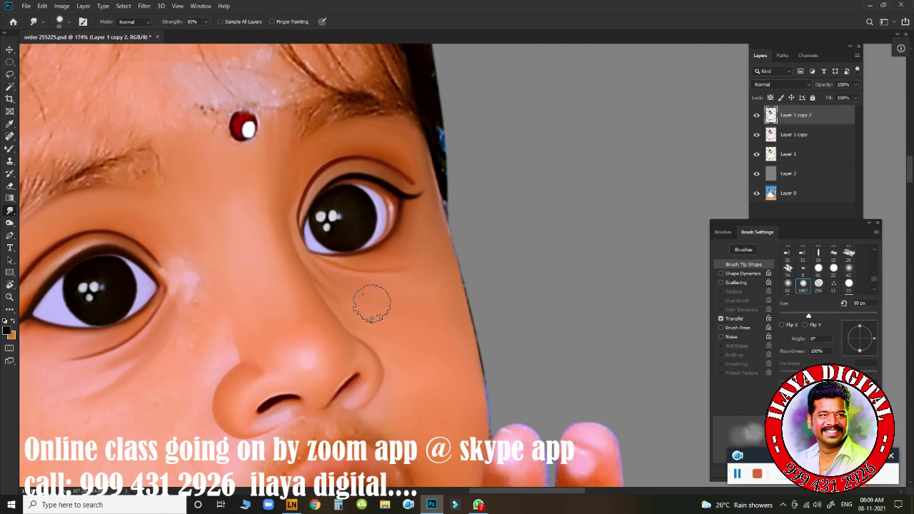
scroll(372, 303, "down", 3)
scroll(323, 286, "down", 1)
scroll(331, 295, "up", 1)
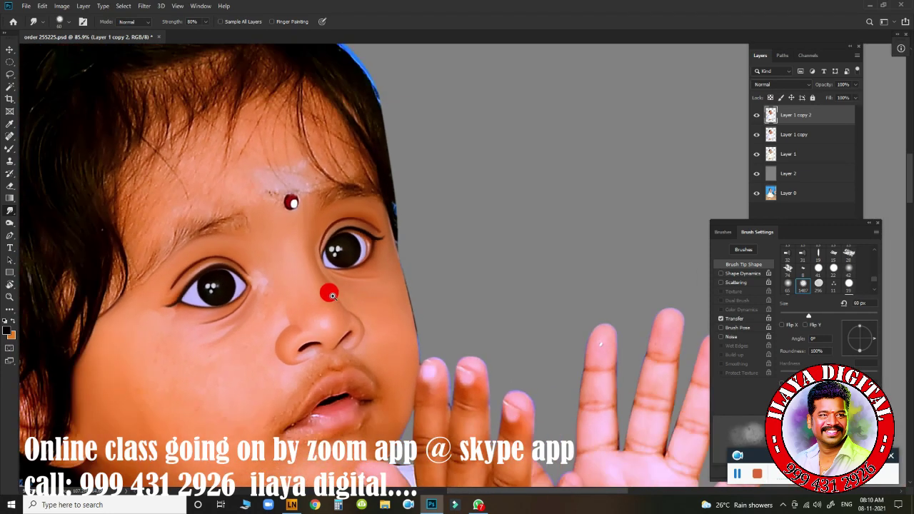
scroll(331, 295, "down", 2)
- Compare with the retouched layer toggled off, then blend the pale inner-eye-corner patch
left_click(756, 115)
left_click(755, 115)
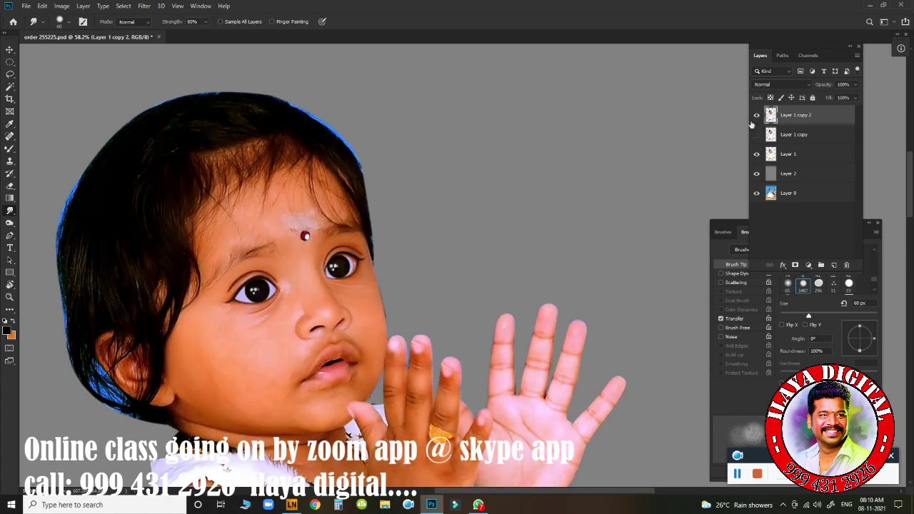
scroll(341, 288, "up", 5)
scroll(435, 214, "down", 2)
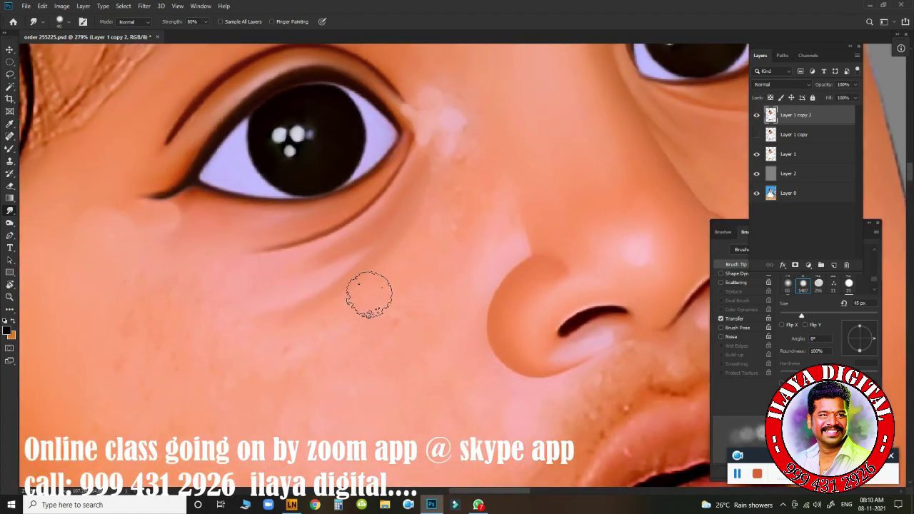
left_click_drag(369, 294, 393, 267)
mouse_move(427, 100)
left_mouse_down()
mouse_move(461, 107)
mouse_move(457, 153)
mouse_move(453, 126)
mouse_move(445, 150)
mouse_move(489, 235)
left_mouse_up()
key("bracketright")
- Smooth the left edge of the nose, the cheek beside it and the nose bridge
key("bracketleft")
key("bracketleft")
key("bracketleft")
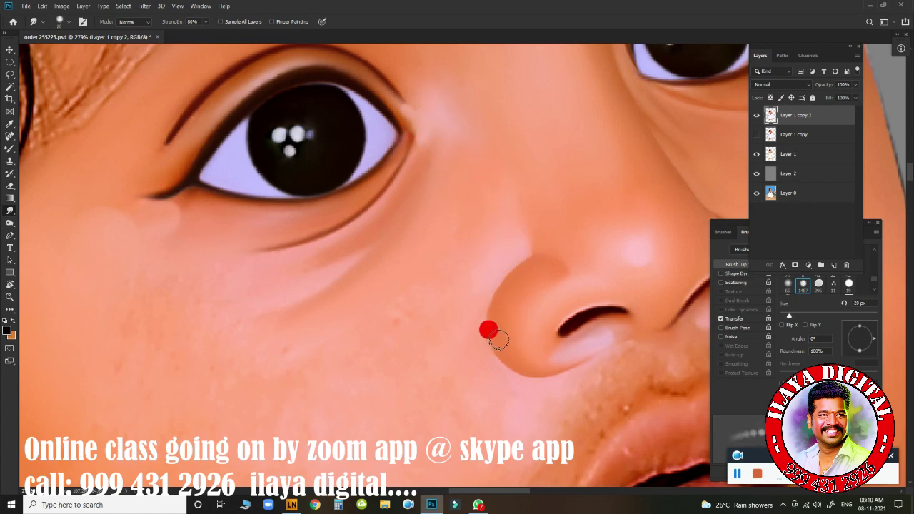
mouse_move(499, 340)
left_mouse_down()
mouse_move(532, 269)
mouse_move(508, 290)
left_mouse_up()
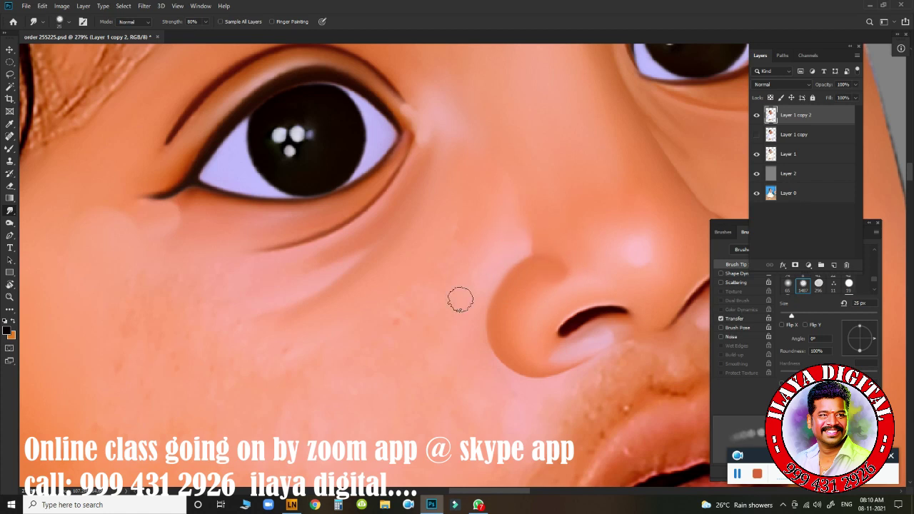
key("bracketright")
key("bracketright")
key("bracketright")
left_click_drag(408, 241, 439, 276)
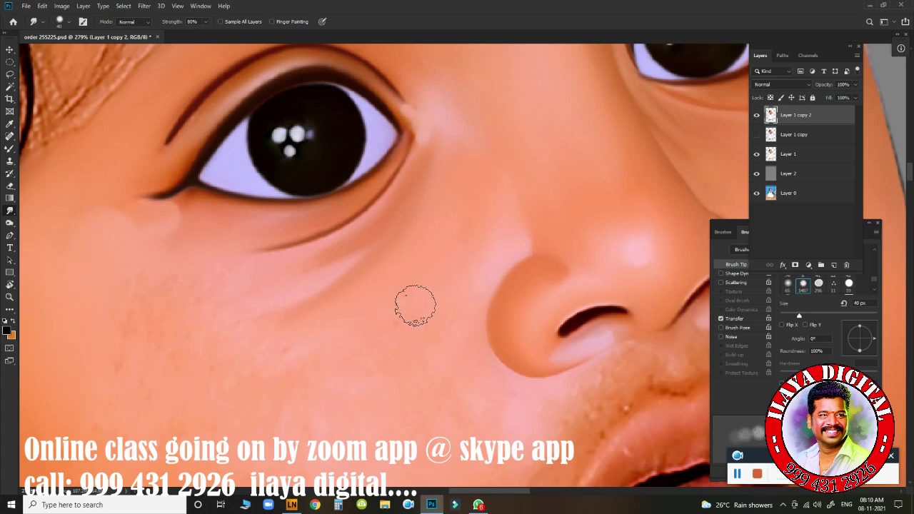
key("bracketleft")
left_click_drag(526, 214, 526, 224)
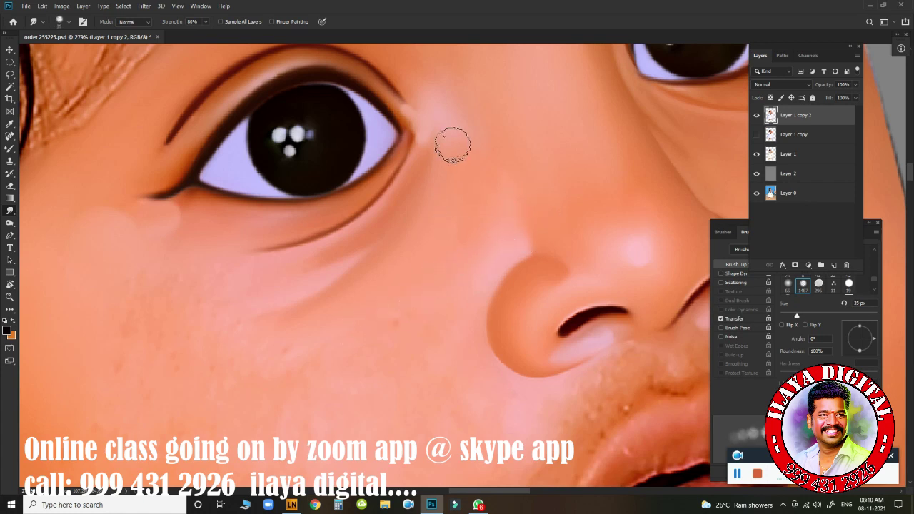
key("bracketright")
key("bracketright")
key("bracketright")
left_click(427, 252)
- Blend the skin from the inner eye corner toward the nose with a smaller brush
key("bracketright")
key("bracketright")
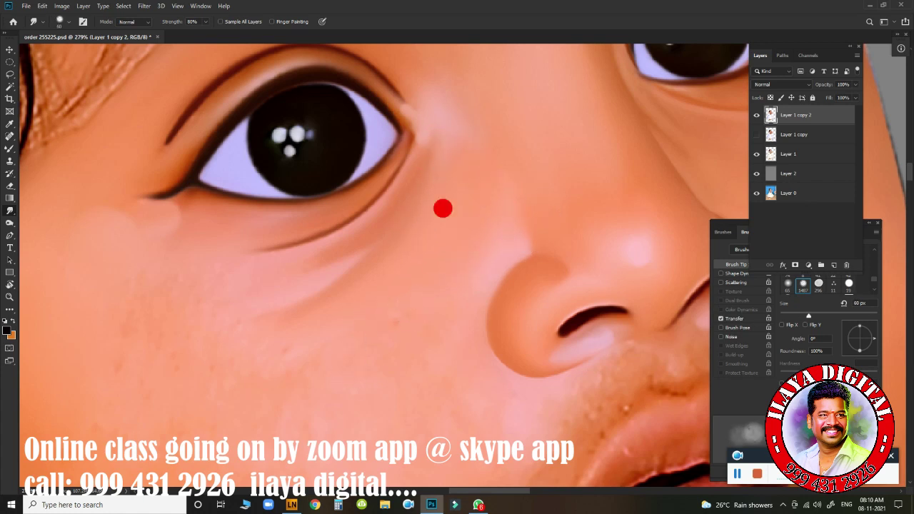
key("bracketright")
key("bracketright")
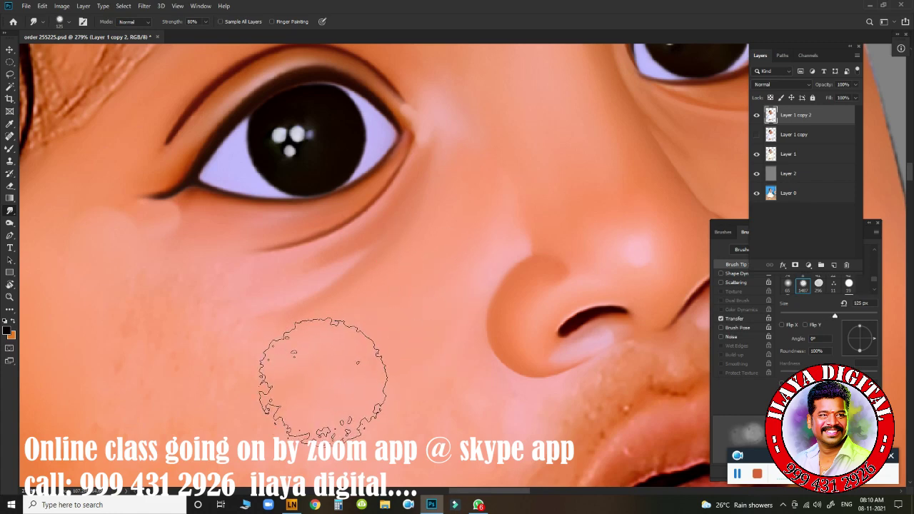
key("bracketright")
key("bracketright")
key("bracketleft")
key("bracketleft")
key("bracketleft")
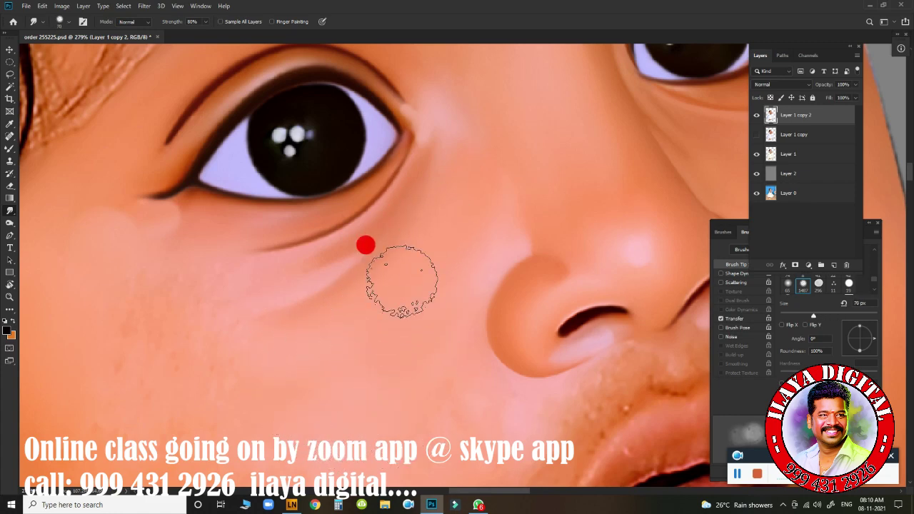
scroll(343, 409, "down", 5)
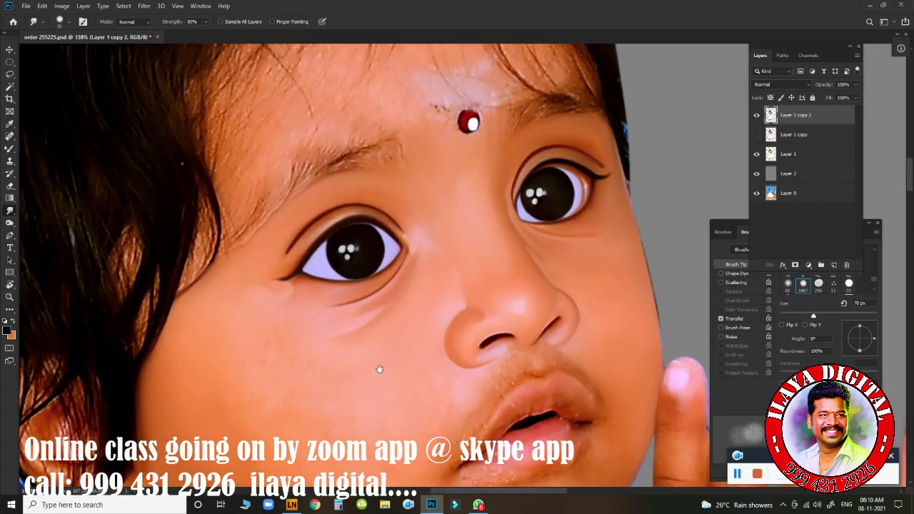
key("bracketleft")
key("bracketleft")
key("bracketleft")
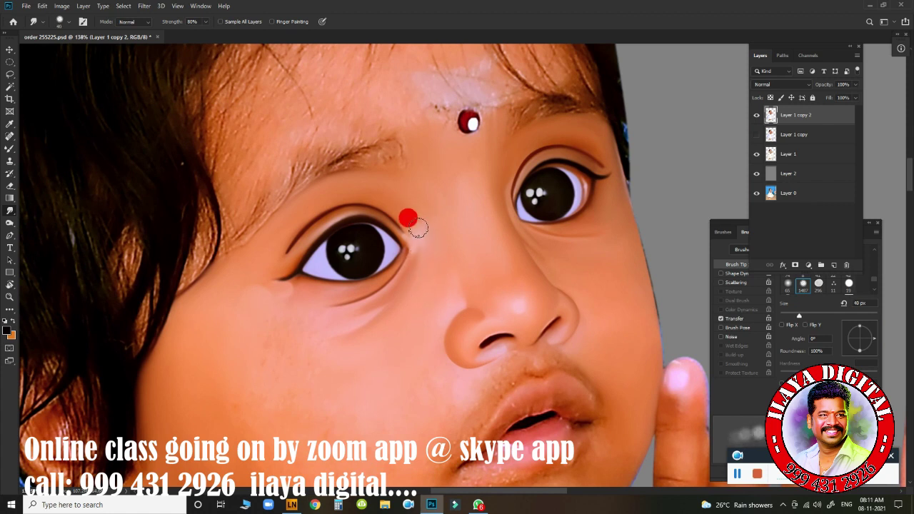
left_click_drag(435, 250, 426, 309)
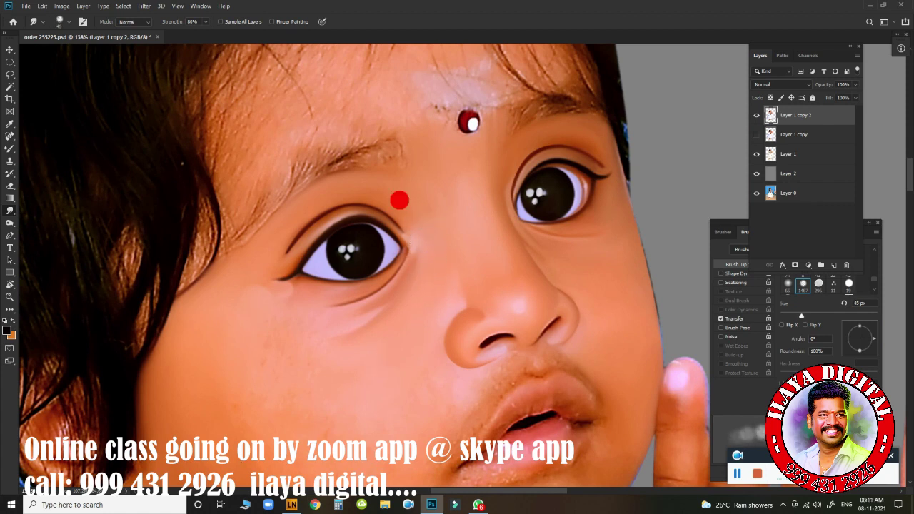
mouse_move(429, 259)
left_mouse_down()
mouse_move(411, 284)
mouse_move(414, 296)
left_mouse_up()
- Smooth the skin under the left eye
key("bracketright")
key("bracketright")
mouse_move(264, 297)
left_mouse_down()
mouse_move(292, 320)
mouse_move(380, 307)
left_mouse_up()
key("bracketright")
key("bracketright")
key("bracketright")
key("bracketleft")
key("bracketleft")
key("bracketleft")
key("bracketright")
key("bracketright")
key("bracketright")
key("bracketright")
key("bracketright")
key("bracketright")
- Pan to the lower face and smooth the cheek skin near the mouth
left_click_drag(355, 384, 320, 238)
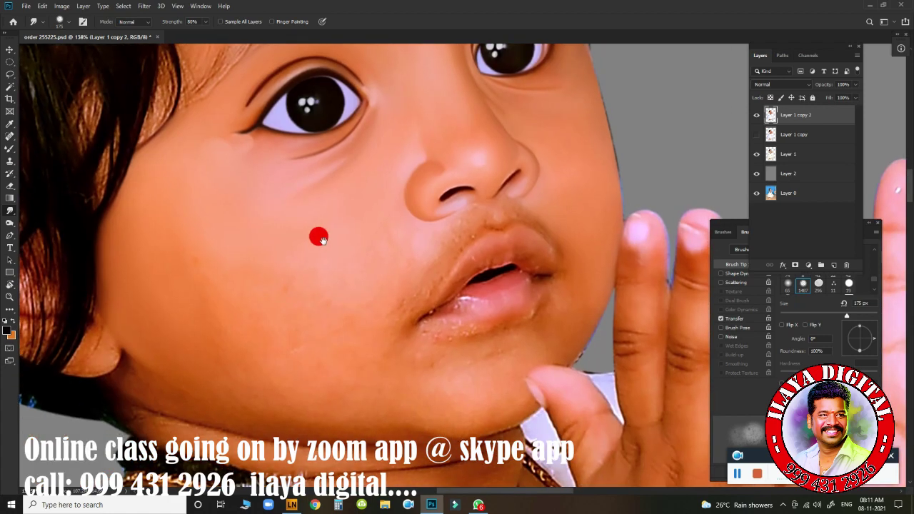
key("bracketleft")
key("bracketleft")
key("bracketleft")
key("bracketleft")
key("bracketleft")
key("bracketleft")
left_click_drag(392, 321, 383, 338)
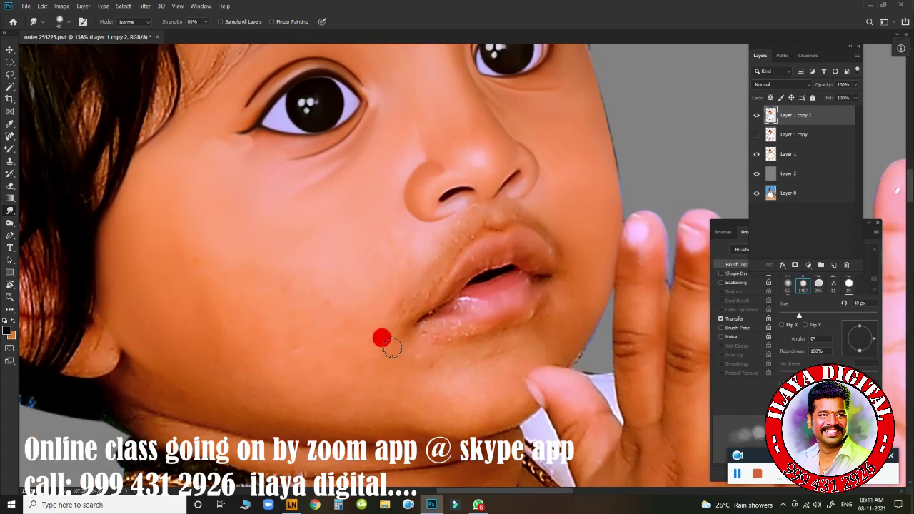
key("bracketright")
key("bracketright")
key("bracketright")
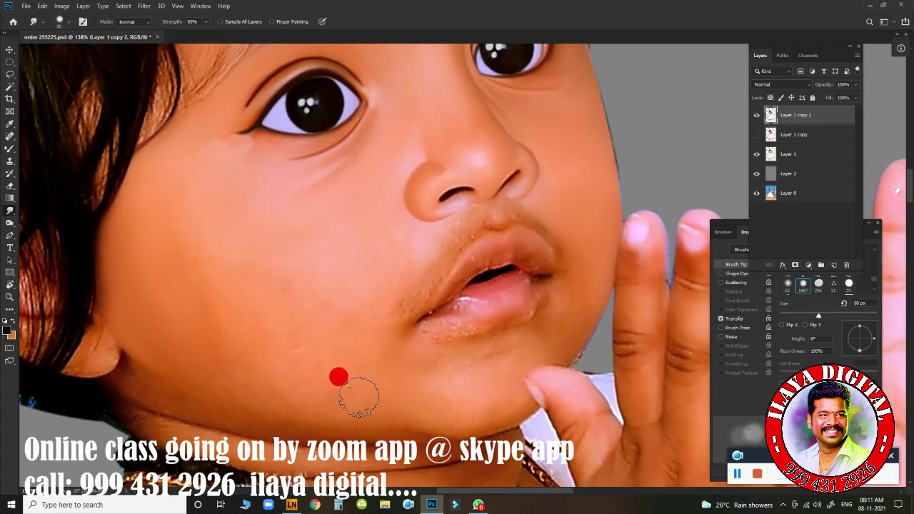
left_click_drag(330, 404, 363, 388)
key("bracketright")
key("bracketright")
key("bracketright")
mouse_move(259, 374)
left_mouse_down()
mouse_move(225, 363)
mouse_move(273, 379)
left_mouse_up()
key("bracketleft")
key("bracketleft")
mouse_move(183, 357)
left_mouse_down()
mouse_move(178, 302)
mouse_move(253, 376)
left_mouse_up()
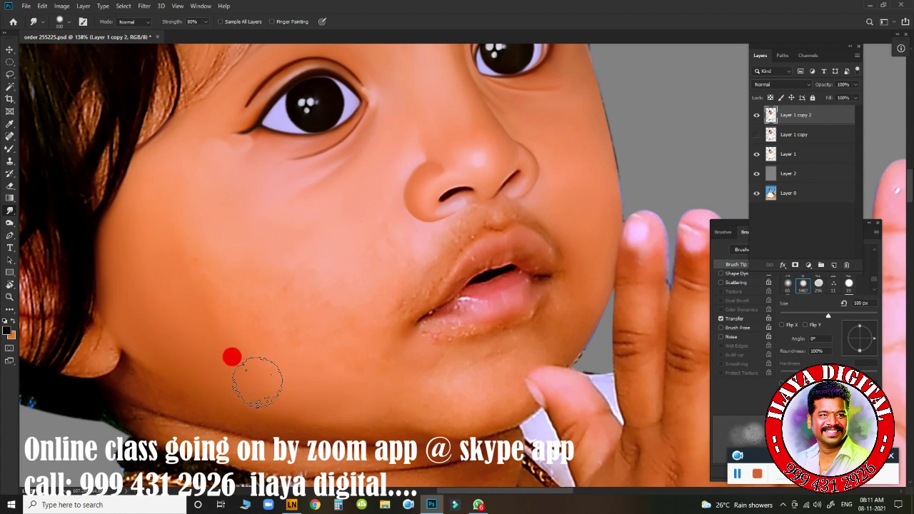
- Smooth the lower cheek toward the jaw and across the cheek
key("bracketright")
mouse_move(357, 300)
left_mouse_down()
mouse_move(377, 321)
mouse_move(361, 347)
left_mouse_up()
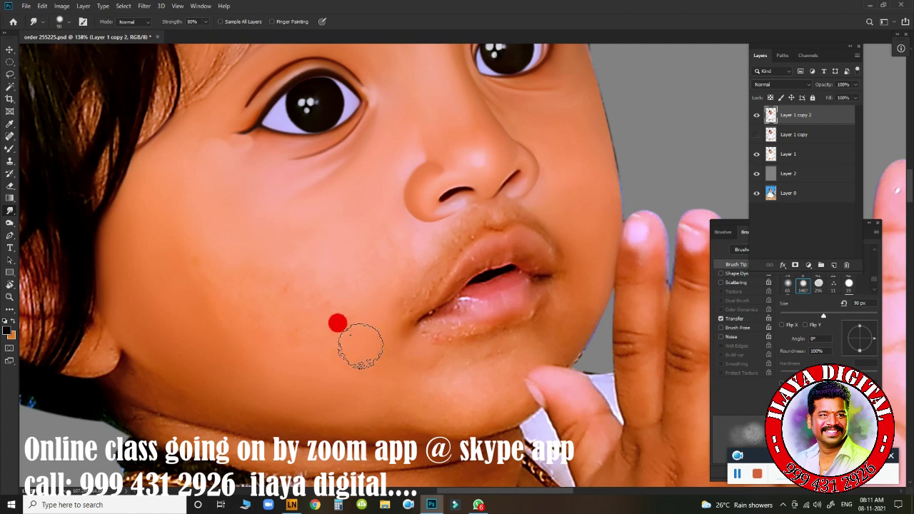
key("bracketright")
key("bracketright")
left_click_drag(219, 279, 278, 306)
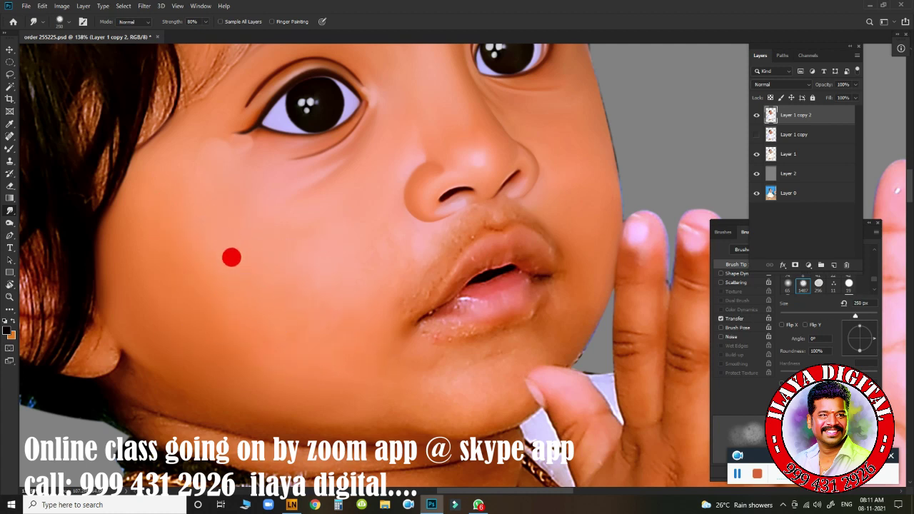
key("bracketright")
left_click_drag(169, 219, 214, 265)
key("bracketleft")
key("bracketleft")
- Smooth the cheek skin beside the nose
left_click_drag(326, 196, 363, 229)
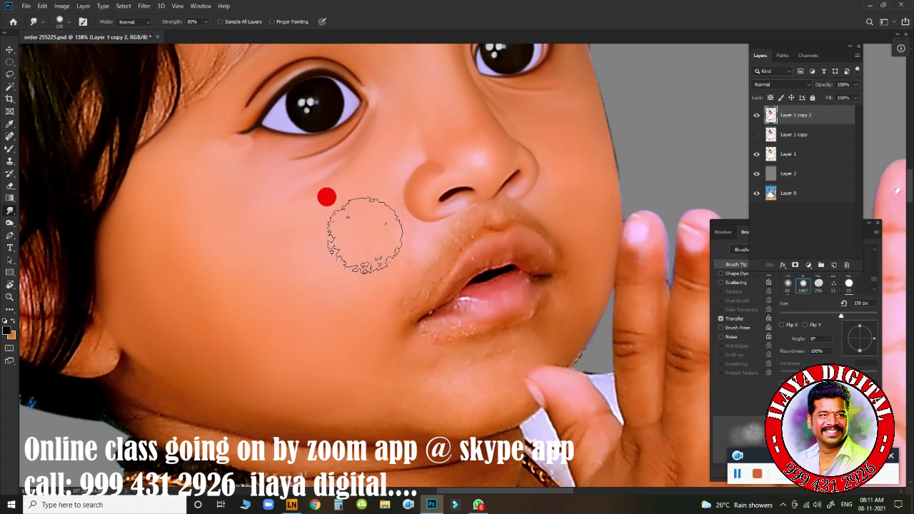
left_click_drag(326, 257, 365, 295)
key("bracketleft")
key("bracketleft")
key("bracketleft")
left_click_drag(379, 180, 381, 209)
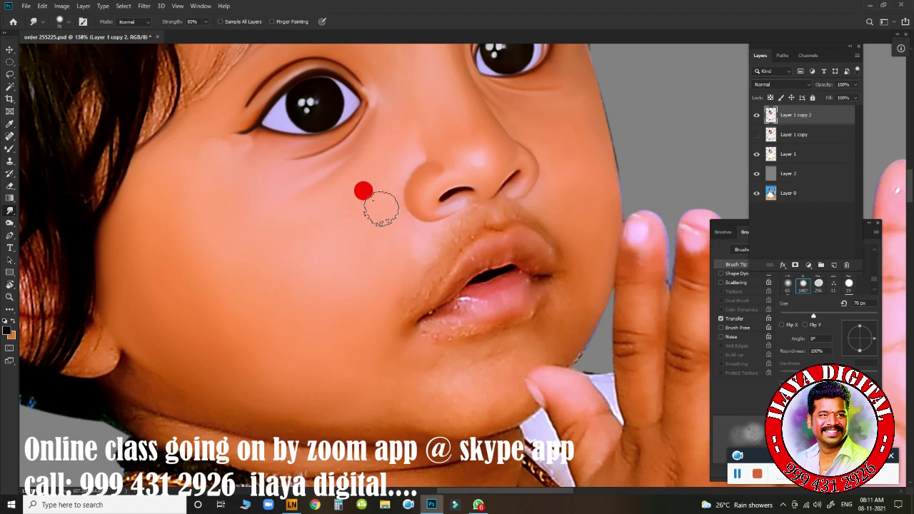
key("bracketright")
key("bracketright")
key("bracketright")
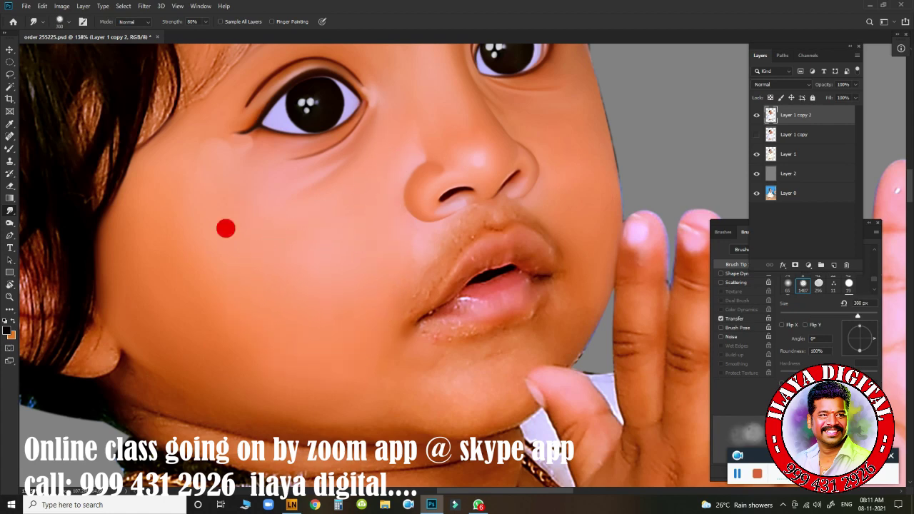
- Broadly smooth the left cheek with a large brush and sweep beside the nose
left_click_drag(224, 226, 129, 193)
left_click_drag(206, 270, 265, 306)
key("bracketleft")
key("bracketleft")
key("bracketleft")
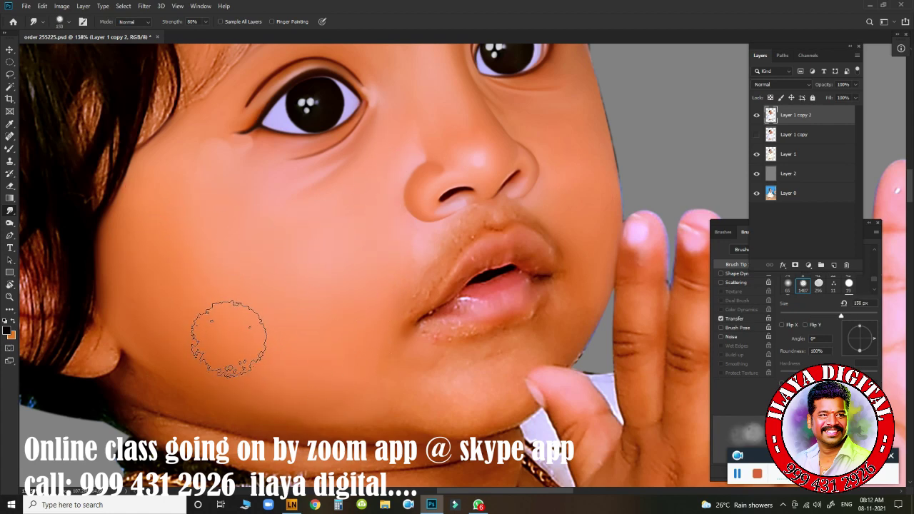
mouse_move(161, 339)
left_mouse_down()
mouse_move(138, 204)
mouse_move(204, 286)
mouse_move(219, 245)
mouse_move(248, 335)
mouse_move(219, 363)
left_mouse_up()
key("bracketright")
key("bracketright")
mouse_move(200, 161)
left_mouse_down()
mouse_move(385, 245)
mouse_move(347, 400)
mouse_move(402, 285)
mouse_move(418, 286)
mouse_move(466, 368)
mouse_move(425, 240)
mouse_move(457, 238)
mouse_move(427, 241)
mouse_move(445, 204)
mouse_move(442, 182)
mouse_move(382, 185)
mouse_move(351, 200)
mouse_move(318, 223)
mouse_move(305, 267)
mouse_move(296, 176)
mouse_move(357, 164)
mouse_move(363, 147)
mouse_move(337, 210)
mouse_move(396, 145)
mouse_move(370, 147)
mouse_move(408, 157)
left_mouse_up()
key("bracketleft")
key("bracketleft")
key("bracketleft")
key("bracketright")
key("bracketright")
key("bracketright")
key("bracketright")
key("bracketright")
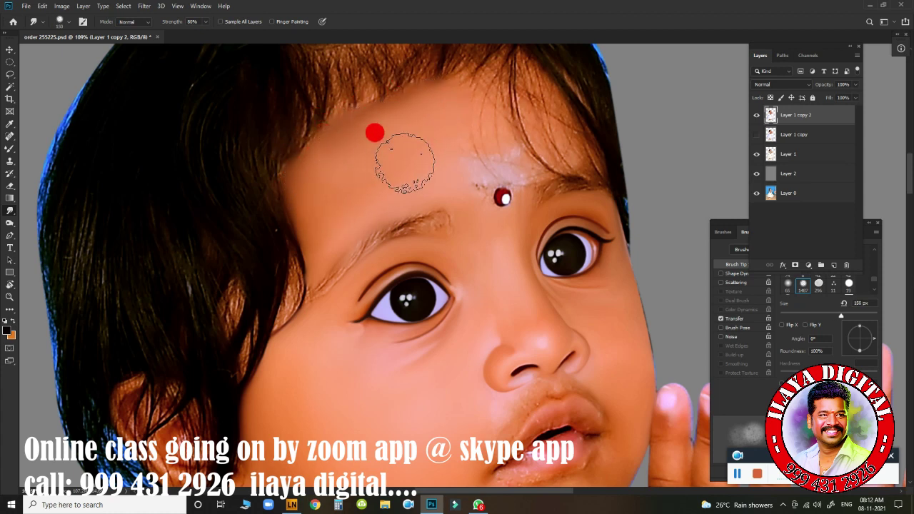
- Smudge the temple skin toward the eyebrow with a smaller brush
key("bracketleft")
key("bracketleft")
key("bracketleft")
key("bracketleft")
left_click_drag(306, 259, 316, 268)
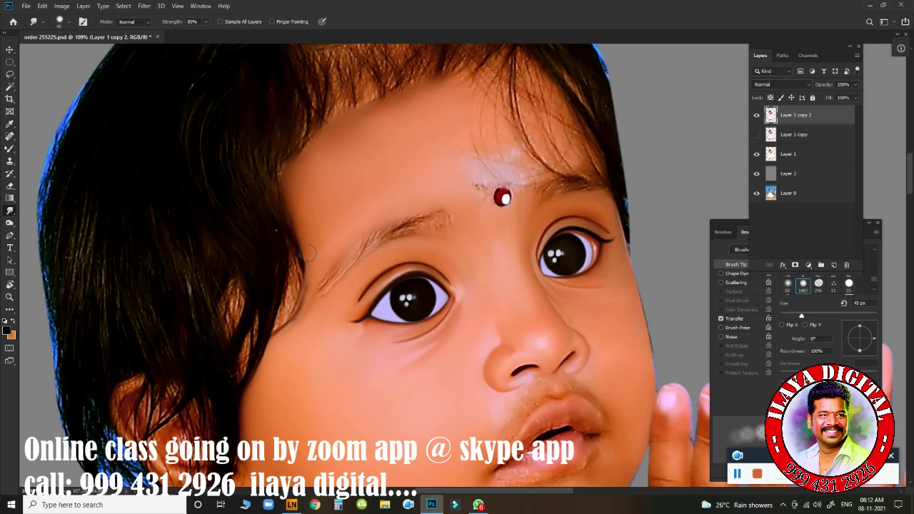
left_click_drag(295, 333, 288, 326)
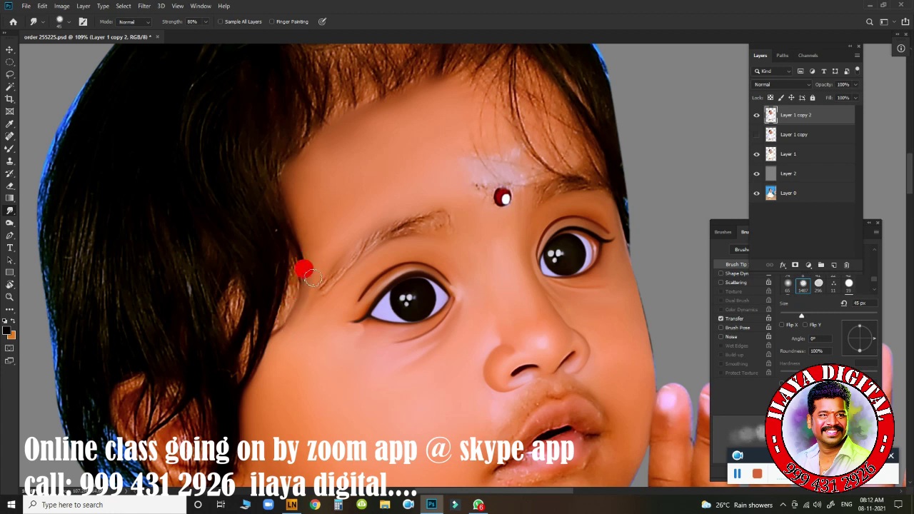
left_click_drag(325, 298, 353, 272)
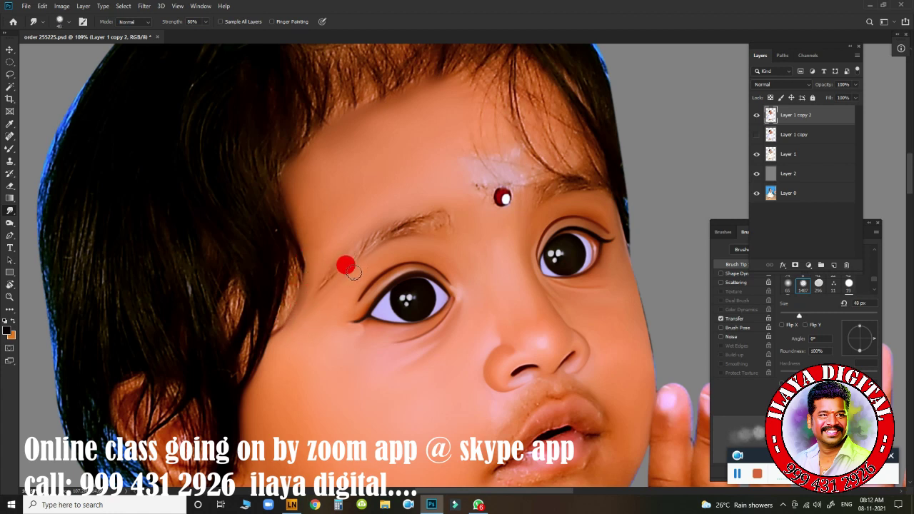
mouse_move(310, 317)
left_mouse_down()
mouse_move(285, 310)
mouse_move(279, 321)
left_mouse_up()
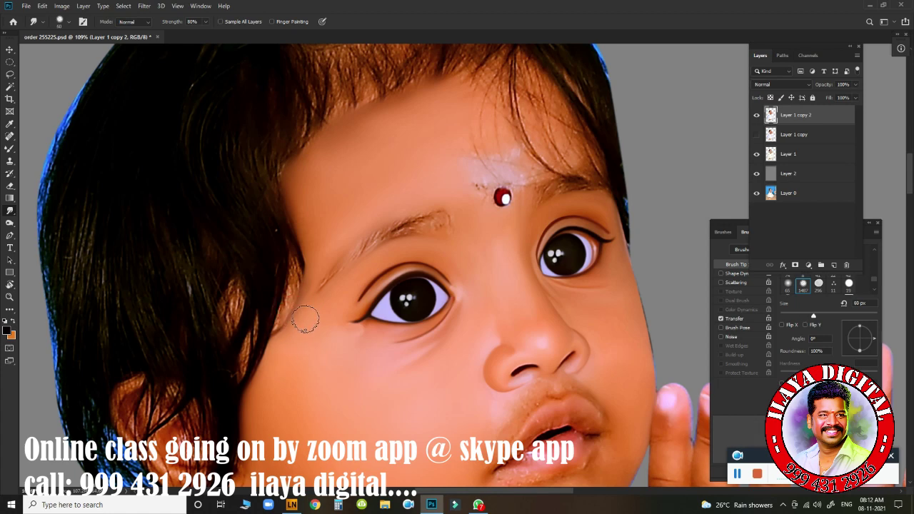
key("bracketright")
key("bracketleft")
left_click_drag(301, 264, 310, 272)
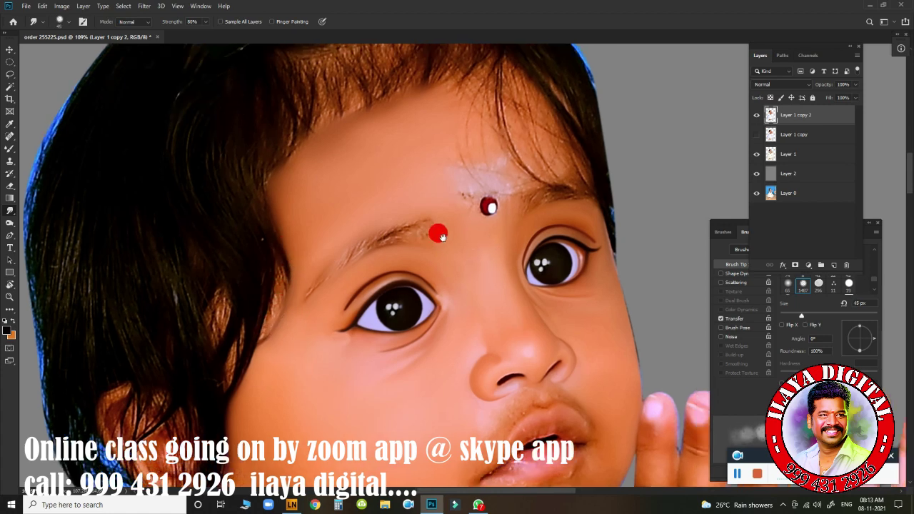
- Pan up to the forehead and soften the hair edge above it
left_click_drag(512, 249, 379, 242)
left_click_drag(394, 198, 441, 233)
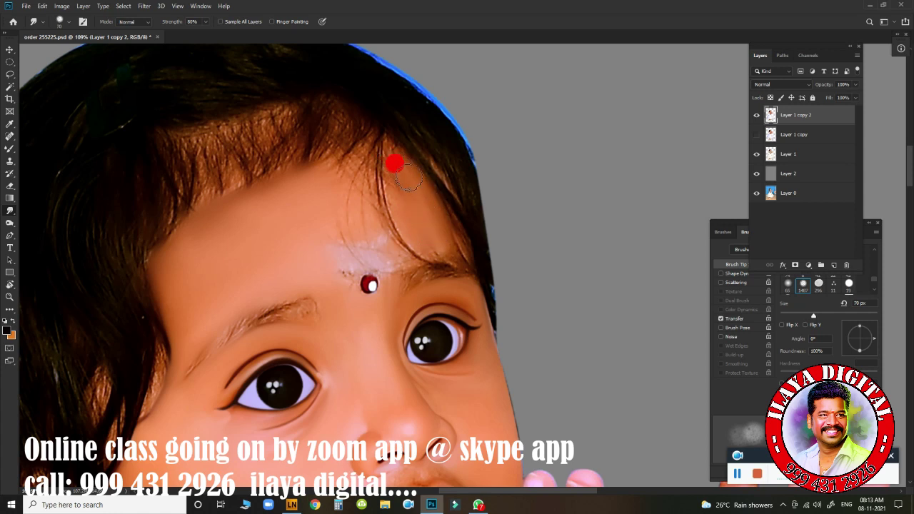
left_click_drag(441, 233, 339, 182)
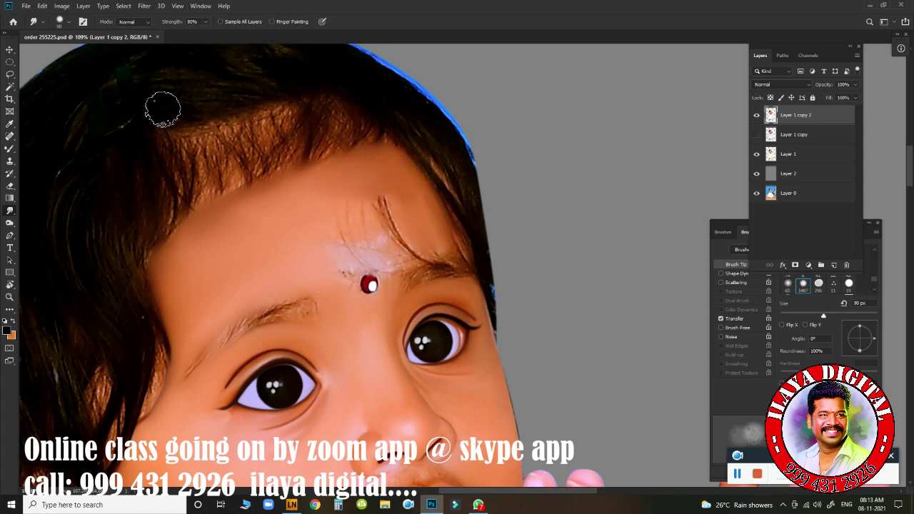
- Switch to the Mixer Brush and sample the forehead skin tone as its colour
key("b")
left_click(98, 23)
left_click(336, 191)
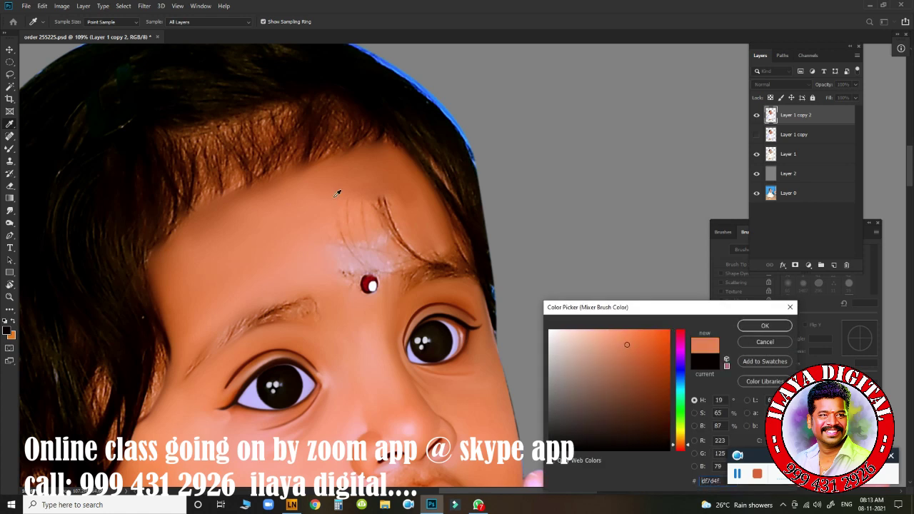
key("Return")
- Paint the skin tone over the white patch above the bindi
key("bracketright")
key("bracketright")
key("bracketright")
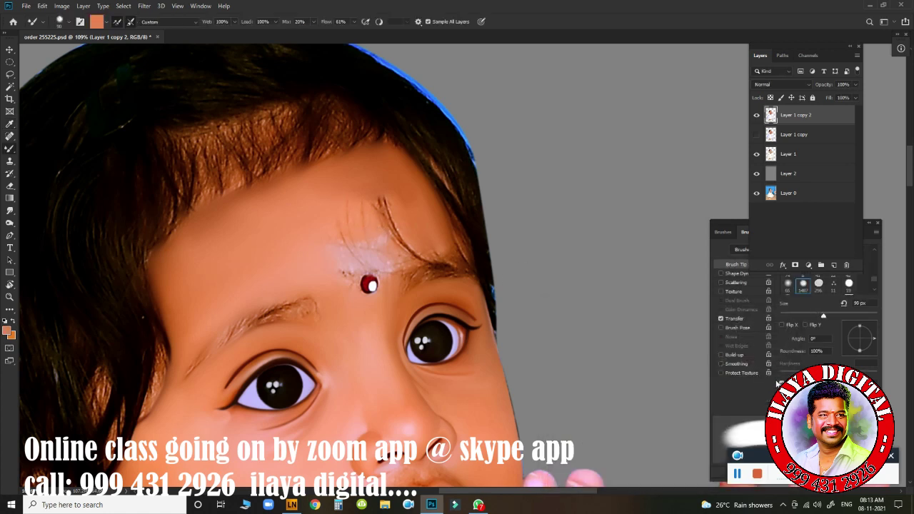
left_click(318, 167)
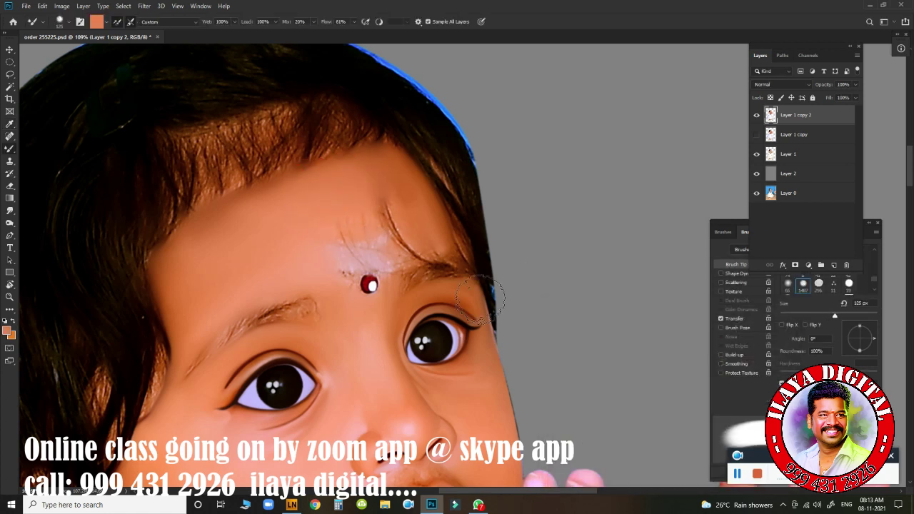
left_click_drag(834, 316, 827, 316)
left_click(348, 170)
mouse_move(368, 190)
left_mouse_down()
mouse_move(392, 246)
mouse_move(367, 241)
mouse_move(408, 229)
mouse_move(383, 185)
mouse_move(276, 204)
mouse_move(214, 279)
left_mouse_up()
- Return to the Smudge tool and size the brush down for the eyebrow
key("r")
key("bracketright")
key("bracketright")
key("bracketright")
key("bracketleft")
key("bracketleft")
key("bracketleft")
key("bracketleft")
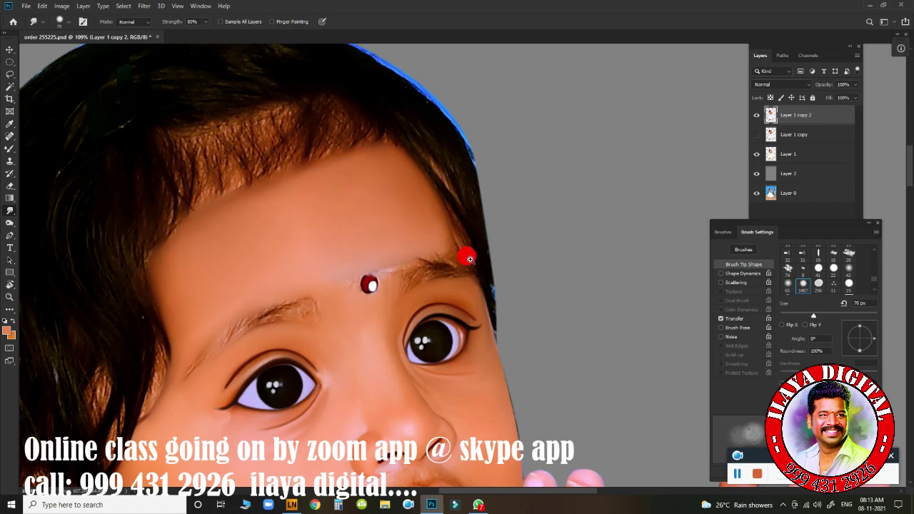
- Smooth the eyebrow edge and the light streak between the bindi and eye
scroll(464, 257, "up", 5)
key("bracketleft")
mouse_move(398, 275)
left_mouse_down()
mouse_move(317, 239)
mouse_move(271, 235)
mouse_move(360, 231)
mouse_move(376, 260)
left_mouse_up()
key("bracketleft")
key("bracketleft")
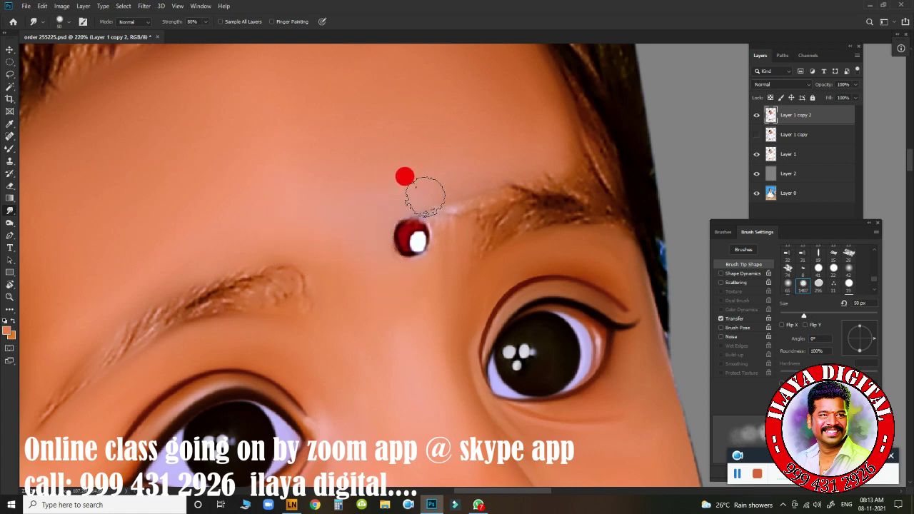
left_click_drag(407, 178, 457, 230)
left_click_drag(466, 188, 445, 225)
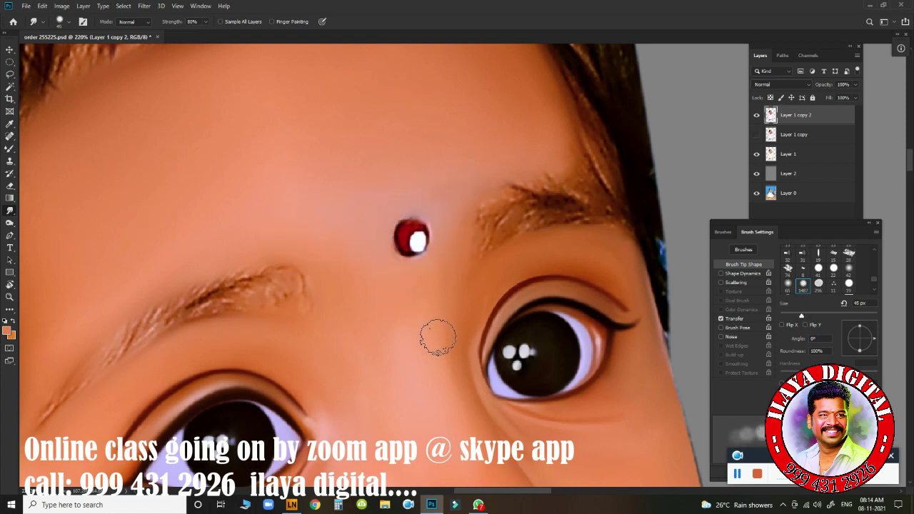
mouse_move(435, 336)
left_mouse_down()
mouse_move(418, 333)
mouse_move(419, 351)
mouse_move(461, 290)
mouse_move(457, 205)
mouse_move(532, 167)
mouse_move(470, 202)
mouse_move(578, 163)
mouse_move(567, 136)
mouse_move(595, 157)
mouse_move(604, 181)
mouse_move(610, 116)
left_mouse_up()
- Blend the right brow edge and the forehead near the hairline
key("bracketleft")
key("bracketleft")
key("bracketleft")
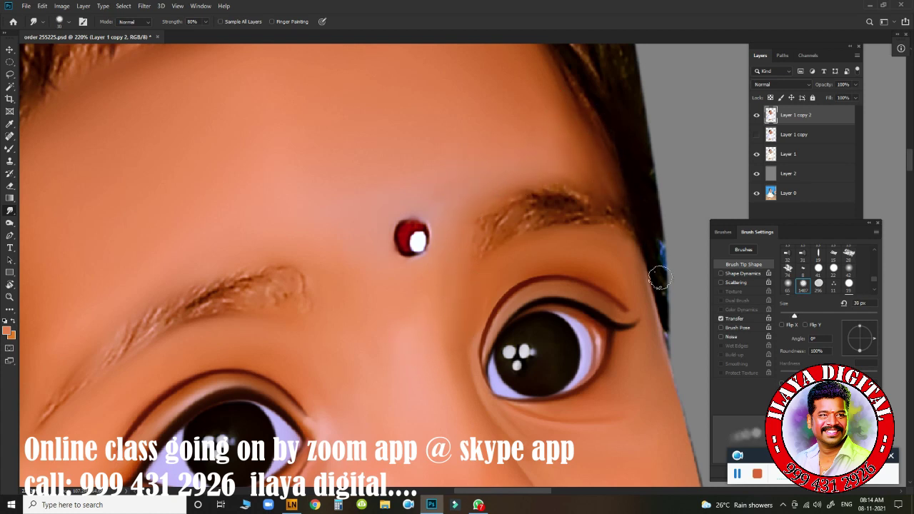
key("bracketright")
key("bracketright")
mouse_move(613, 195)
left_mouse_down()
mouse_move(583, 180)
mouse_move(574, 140)
mouse_move(532, 178)
left_mouse_up()
scroll(428, 307, "up", 3)
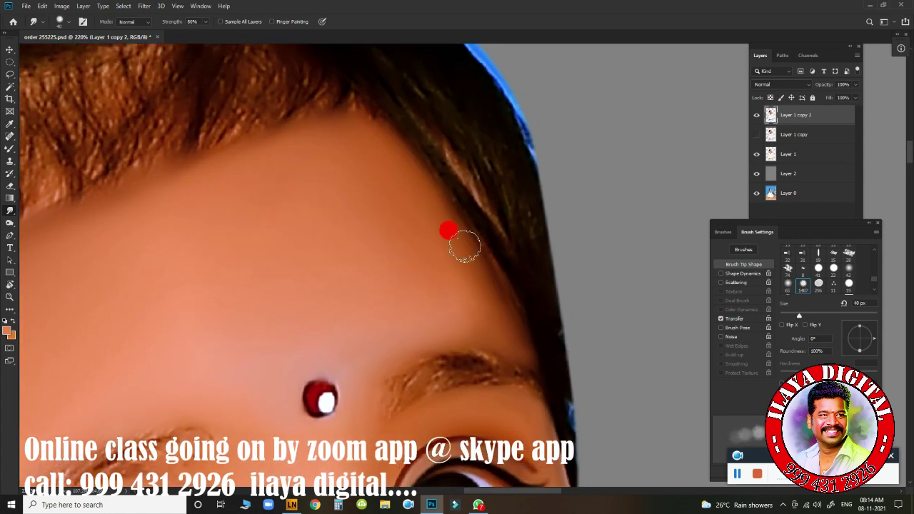
left_click_drag(484, 266, 519, 314)
- Blend the forehead into the hairline and reshape the left hairline with a larger brush
key("bracketright")
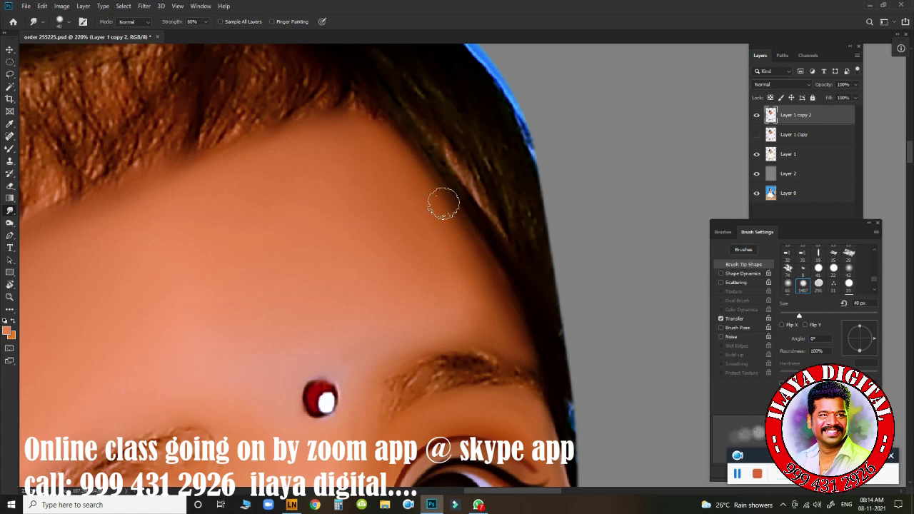
key("bracketright")
key("bracketright")
key("bracketright")
left_click_drag(361, 137, 322, 138)
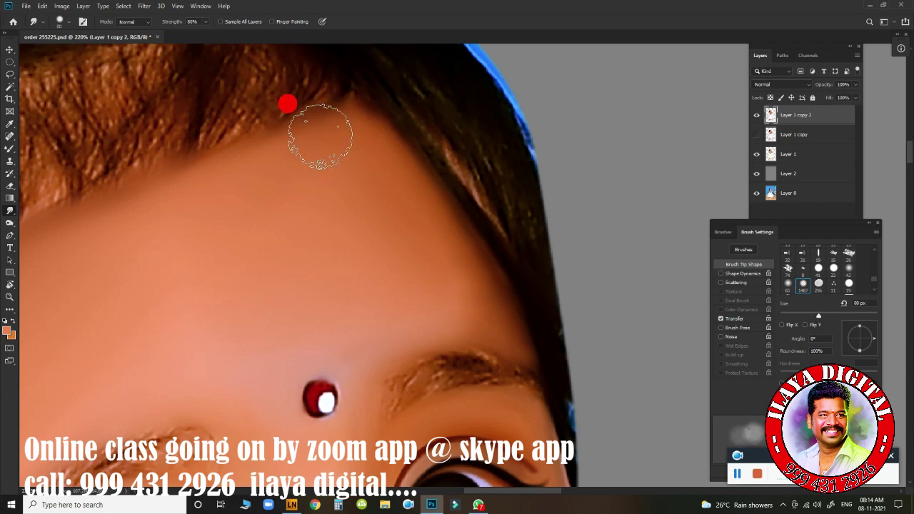
scroll(402, 284, "down", 5)
scroll(371, 243, "up", 1)
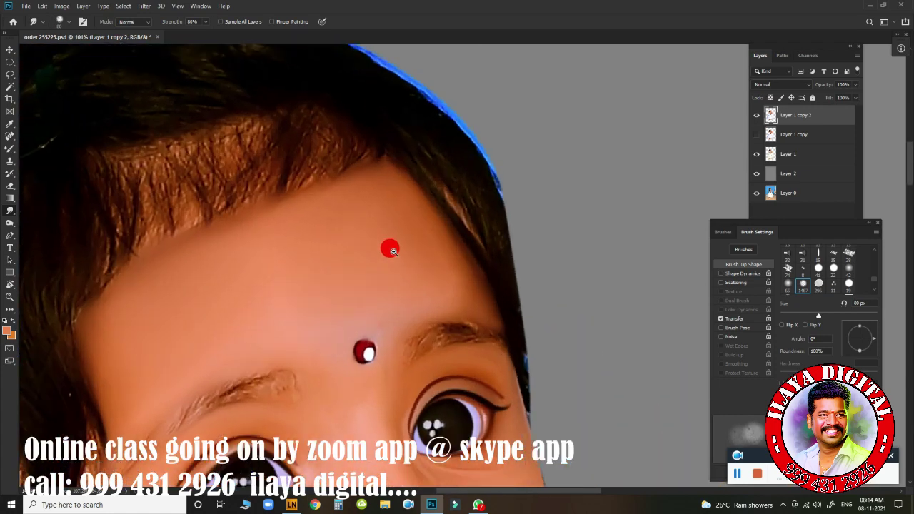
scroll(387, 249, "up", 3)
key("bracketright")
key("bracketright")
mouse_move(332, 244)
left_mouse_down()
mouse_move(361, 281)
mouse_move(332, 299)
mouse_move(419, 235)
mouse_move(459, 271)
mouse_move(521, 225)
mouse_move(541, 235)
left_mouse_up()
- Smooth away the hair lock and sweep forehead skin up into the hairline
key("bracketright")
key("bracketright")
key("bracketright")
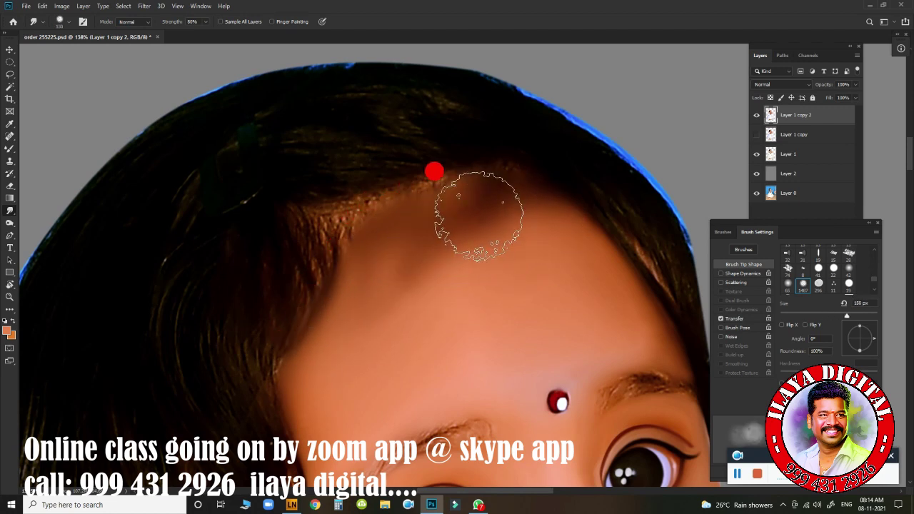
left_click_drag(383, 246, 443, 275)
key("bracketleft")
mouse_move(490, 205)
left_mouse_down()
mouse_move(388, 286)
mouse_move(468, 227)
left_mouse_up()
mouse_move(388, 286)
left_mouse_down()
mouse_move(528, 222)
mouse_move(428, 215)
left_mouse_up()
key("bracketright")
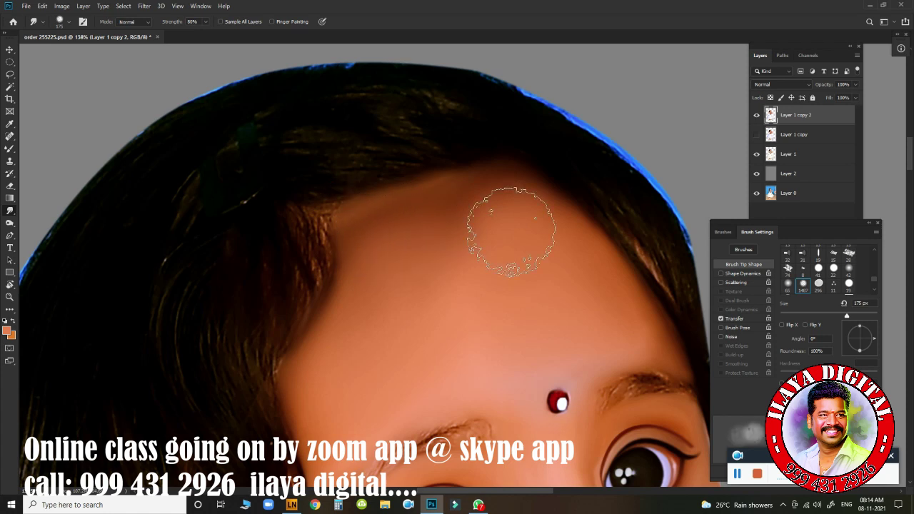
key("bracketright")
- Erase the smudging along the hairline with a small Eraser and reveal the natural hair layer
key("e")
key("bracketleft")
key("bracketleft")
key("bracketleft")
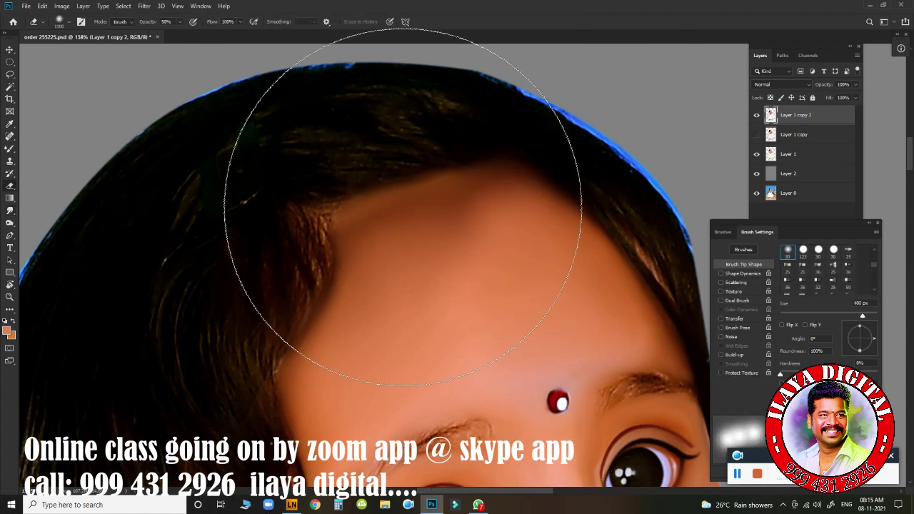
key("bracketleft")
key("bracketleft")
key("bracketleft")
mouse_move(291, 152)
left_mouse_down()
mouse_move(320, 183)
mouse_move(402, 153)
mouse_move(503, 145)
left_mouse_up()
left_click(757, 134)
key("bracketleft")
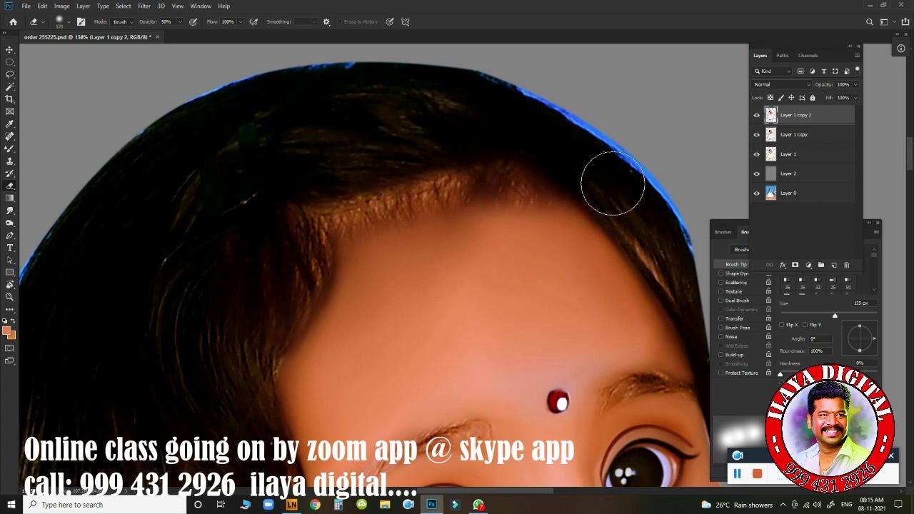
left_click_drag(405, 178, 326, 220)
scroll(541, 290, "down", 3)
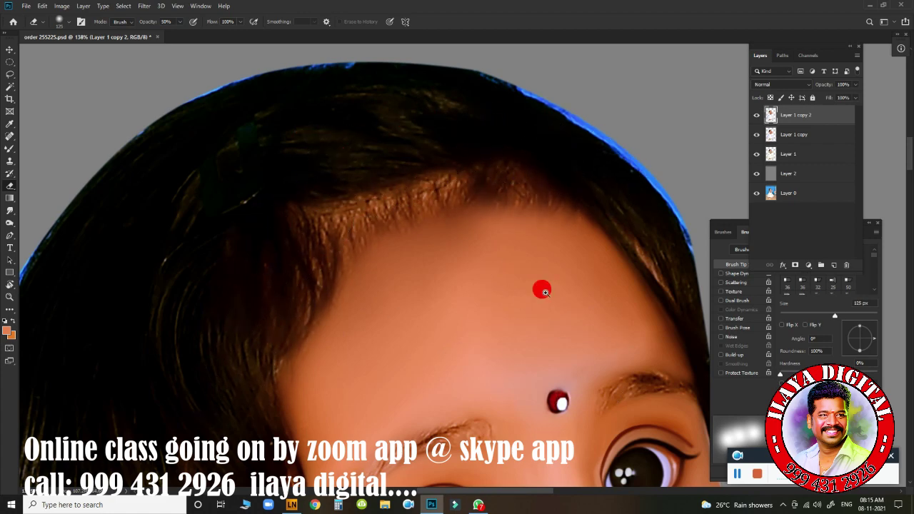
scroll(526, 315, "down", 3)
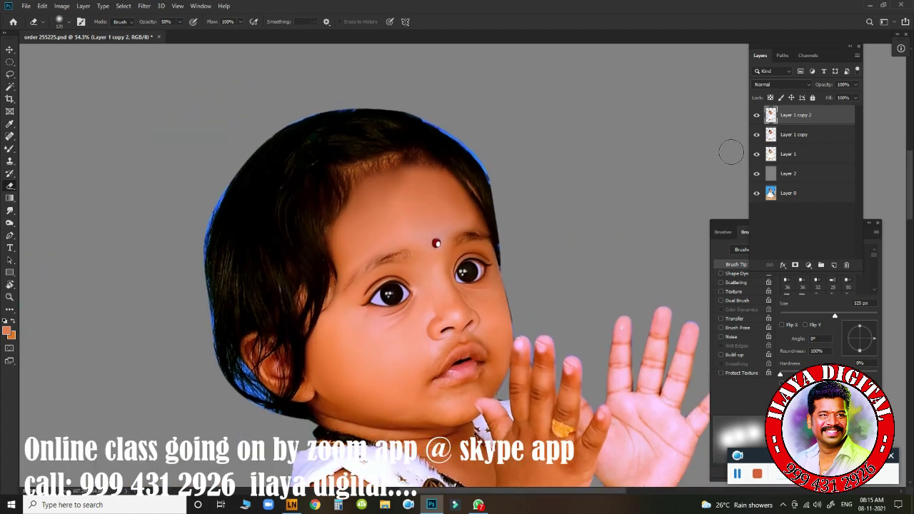
- Select the Layer 1 copy layer, removing an accidental duplicate of it
left_click(787, 134)
key("ctrl+j")
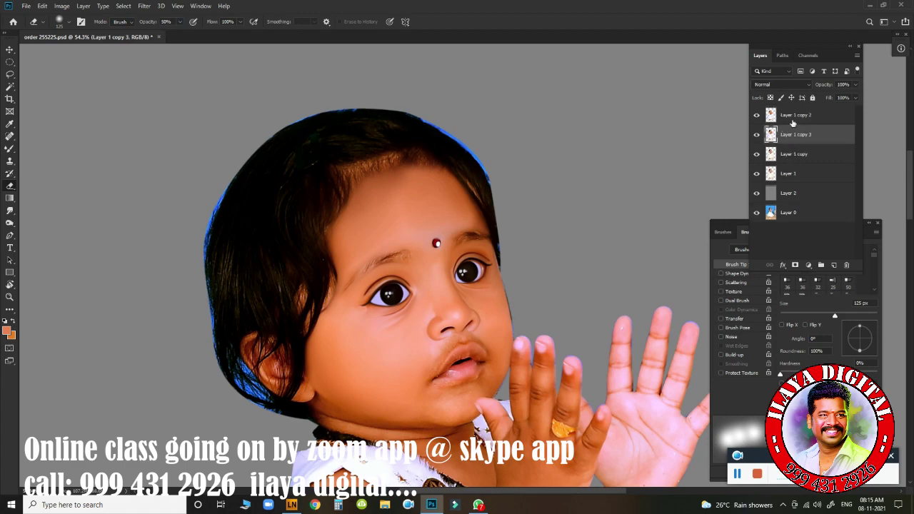
key("Delete")
scroll(438, 224, "up", 5)
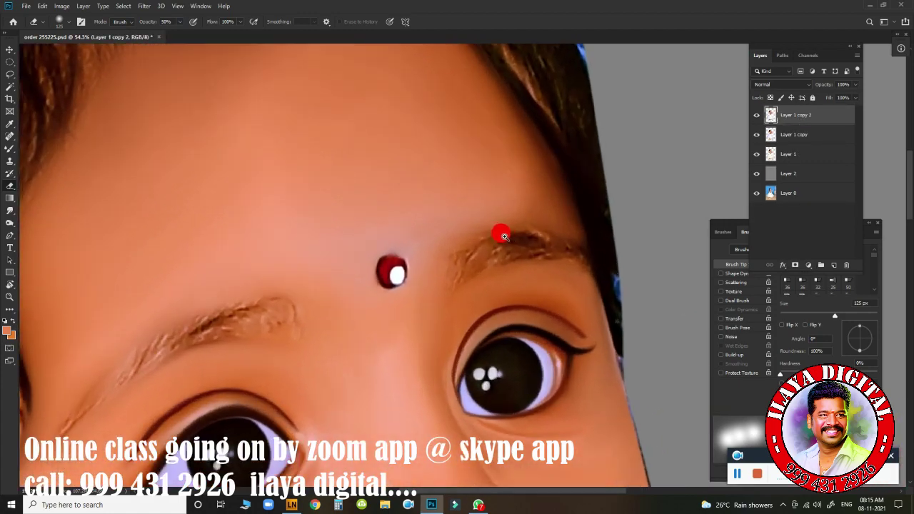
scroll(504, 236, "down", 2)
scroll(507, 246, "down", 3)
scroll(518, 271, "up", 3)
scroll(523, 285, "up", 2)
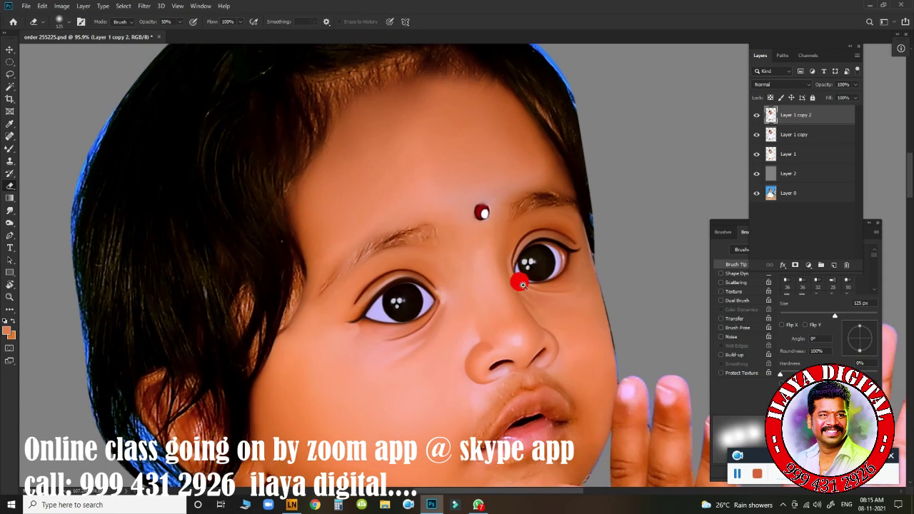
scroll(523, 285, "up", 2)
scroll(528, 271, "down", 1)
- Darken both eyebrows with a smaller Burn brush
key("o")
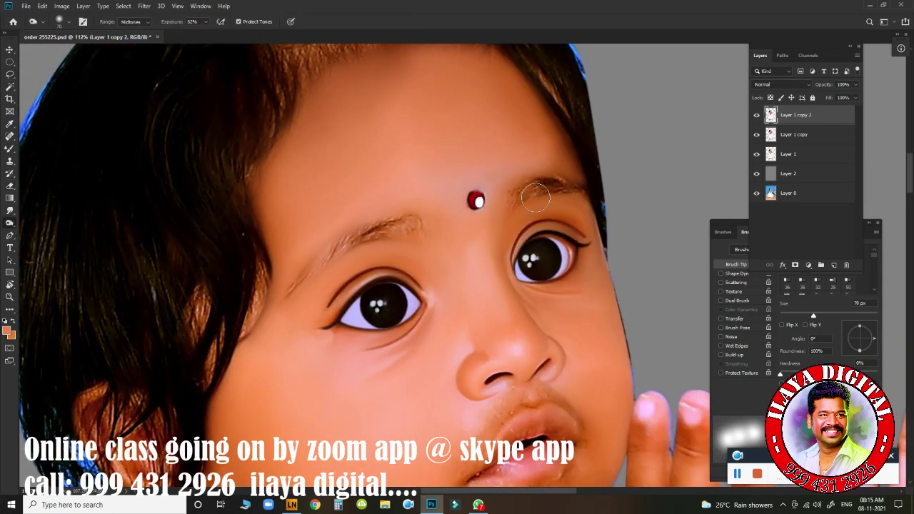
key("bracketleft")
key("bracketleft")
key("bracketleft")
left_click_drag(506, 190, 555, 179)
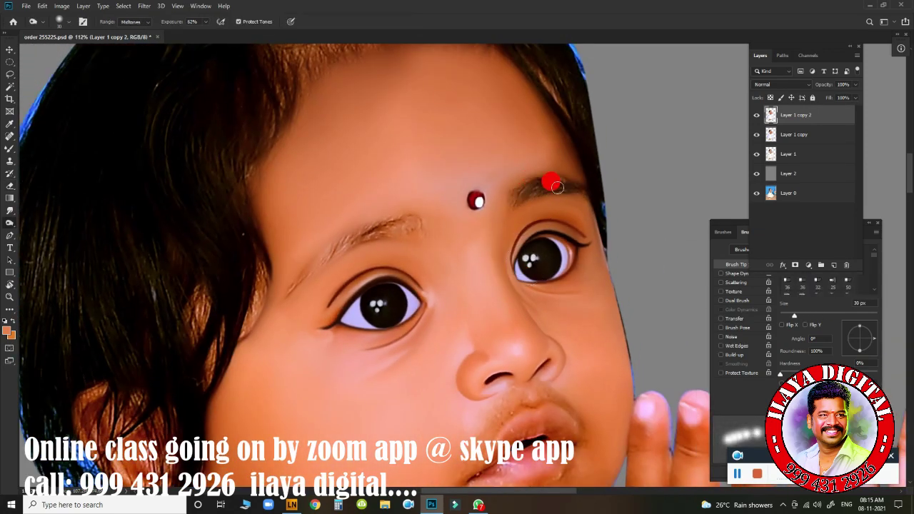
mouse_move(418, 223)
left_mouse_down()
mouse_move(285, 285)
mouse_move(417, 222)
left_mouse_up()
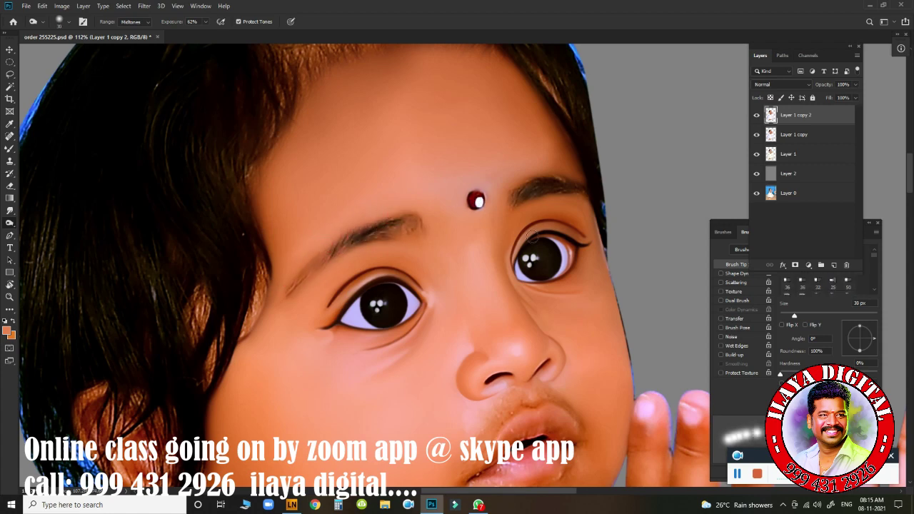
- Lower the Burn exposure to 26% and darken the corner of the lips
left_click_drag(545, 344, 482, 191)
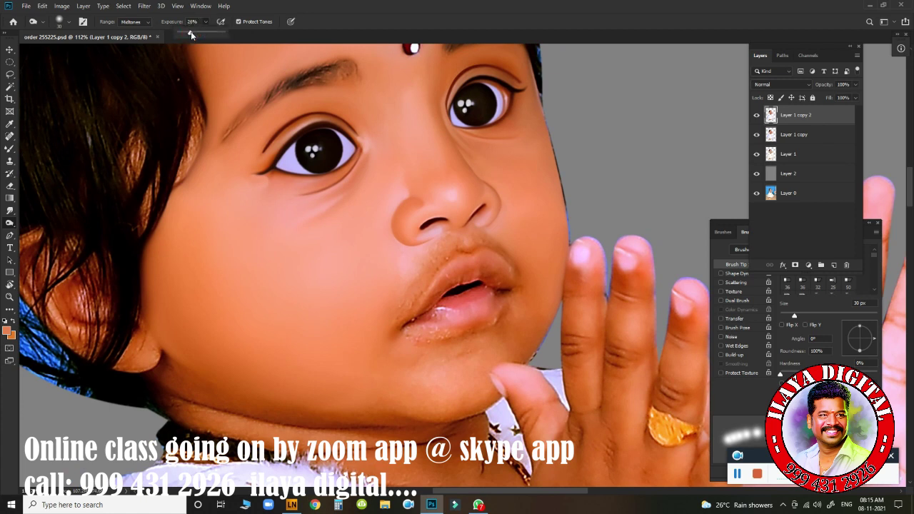
left_click_drag(451, 248, 473, 254)
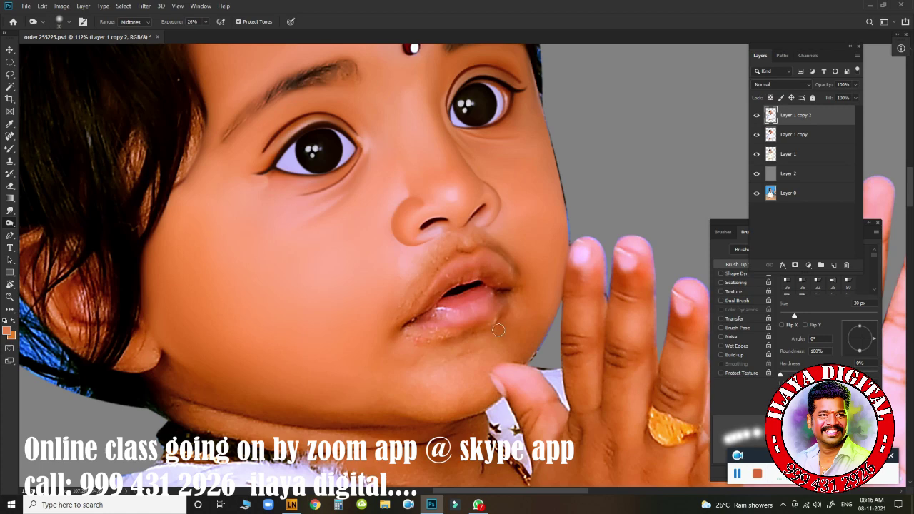
left_click(493, 316)
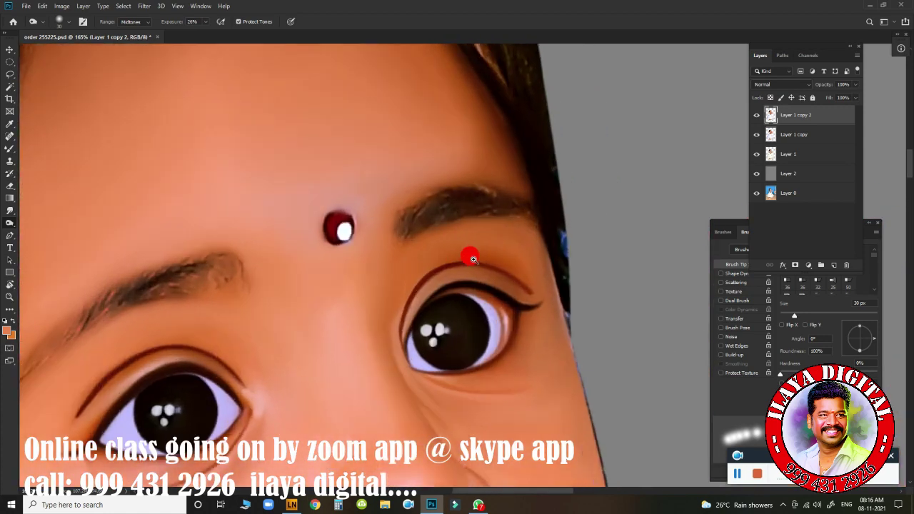
left_click_drag(509, 267, 461, 264)
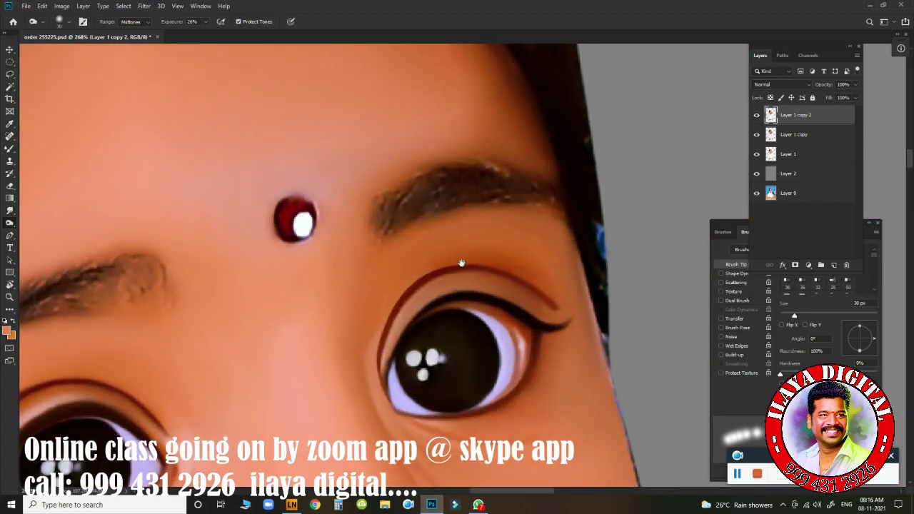
- Pull hair-like strands from the inner eyebrow with a 10 px Smudge brush
key("r")
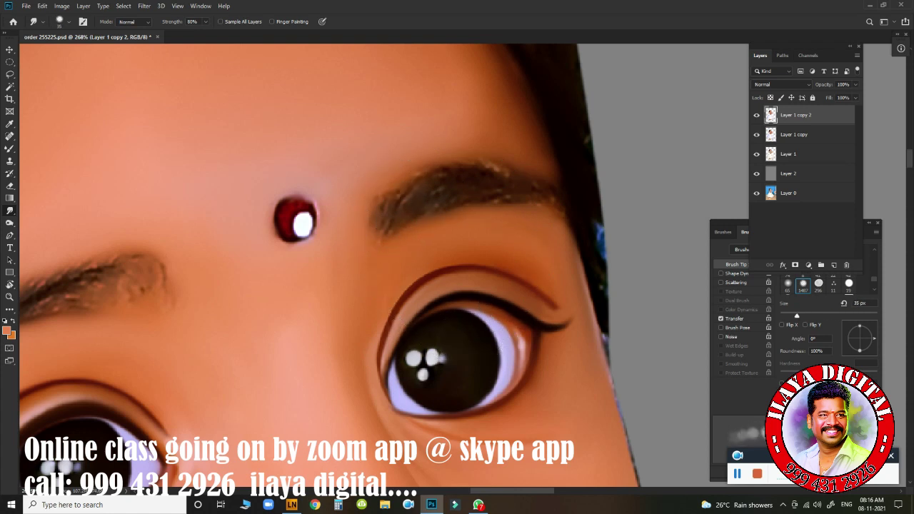
key("bracketleft")
key("bracketleft")
key("bracketleft")
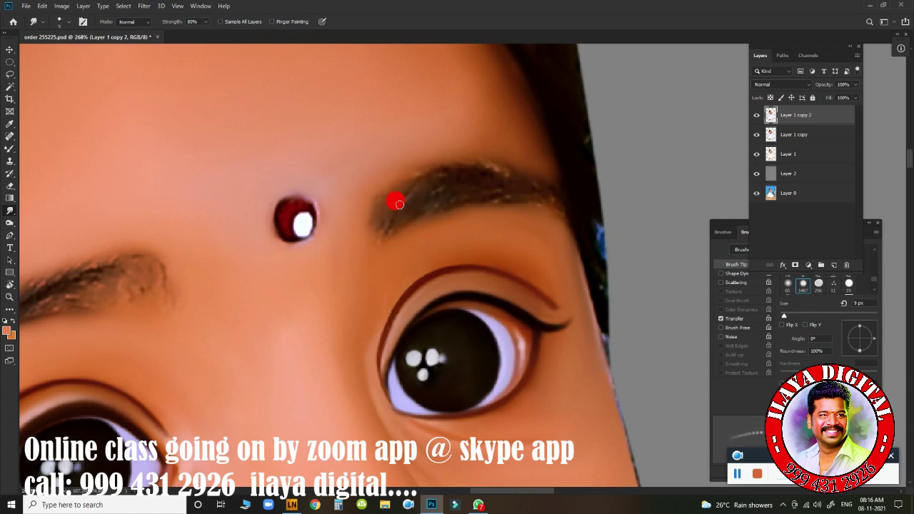
key("bracketright")
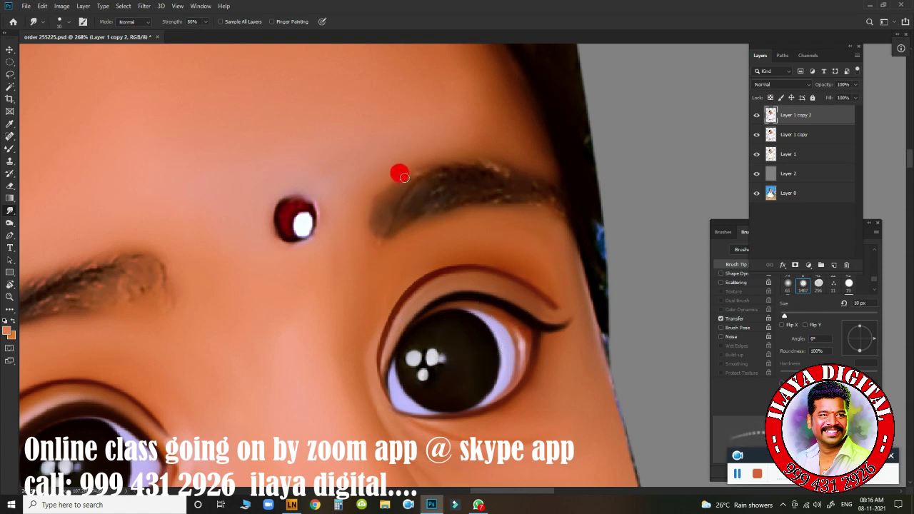
mouse_move(421, 194)
left_mouse_down()
mouse_move(371, 232)
mouse_move(427, 217)
left_mouse_up()
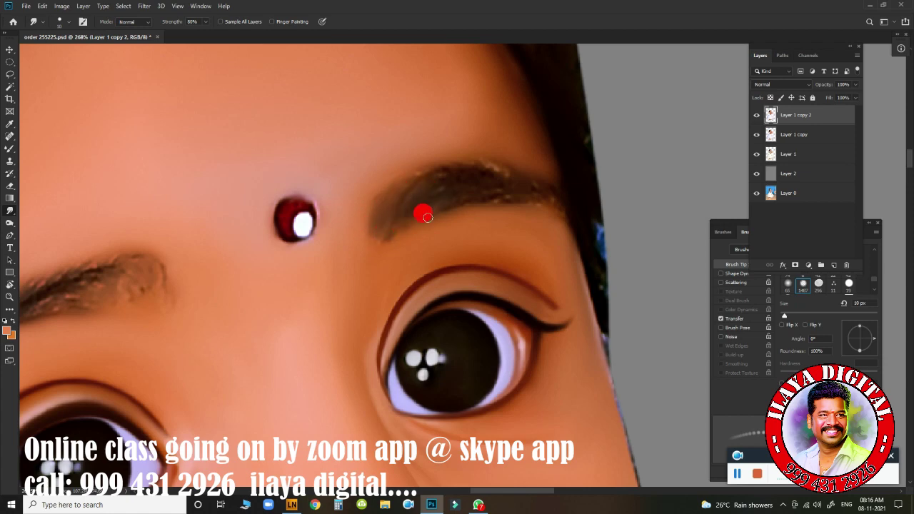
scroll(444, 192, "down", 5)
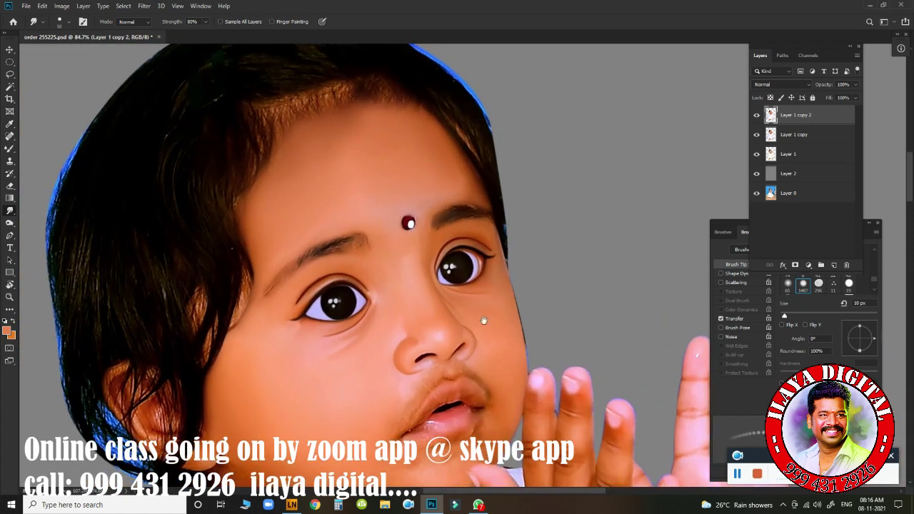
- Save the document as order 255225.psd
left_click_drag(483, 321, 467, 248)
key("ctrl+s")
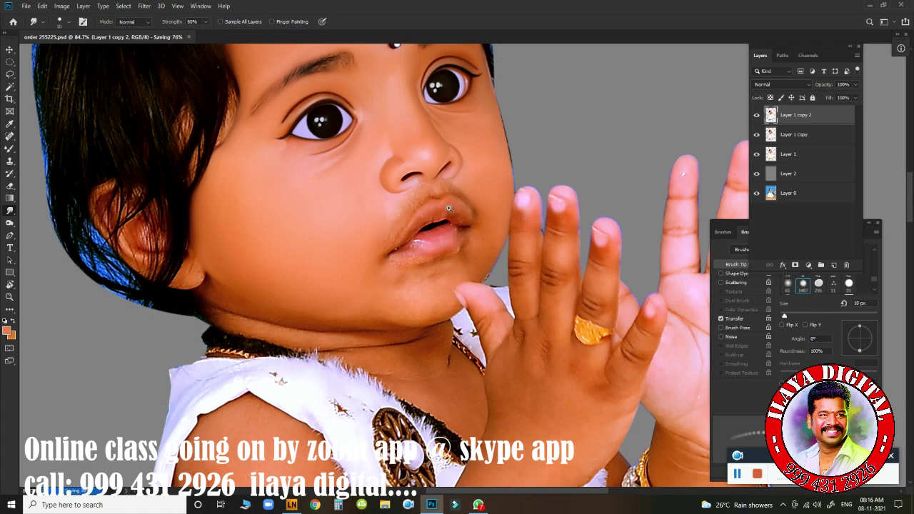
mouse_move(449, 208)
left_mouse_down()
mouse_move(500, 302)
mouse_move(510, 251)
left_mouse_up()
- Toggle the retouched layer's visibility to compare it with the original photo
left_click(757, 135)
left_click(757, 115)
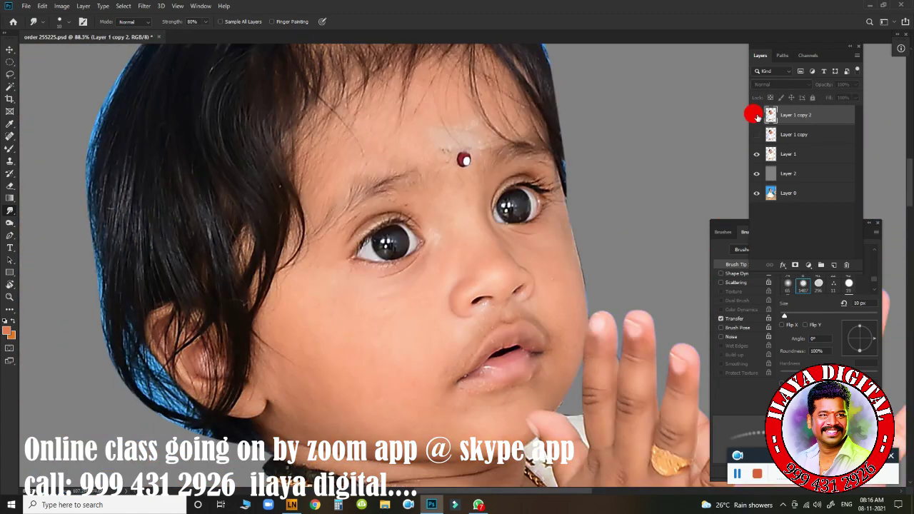
left_click(757, 116)
scroll(539, 151, "up", 5)
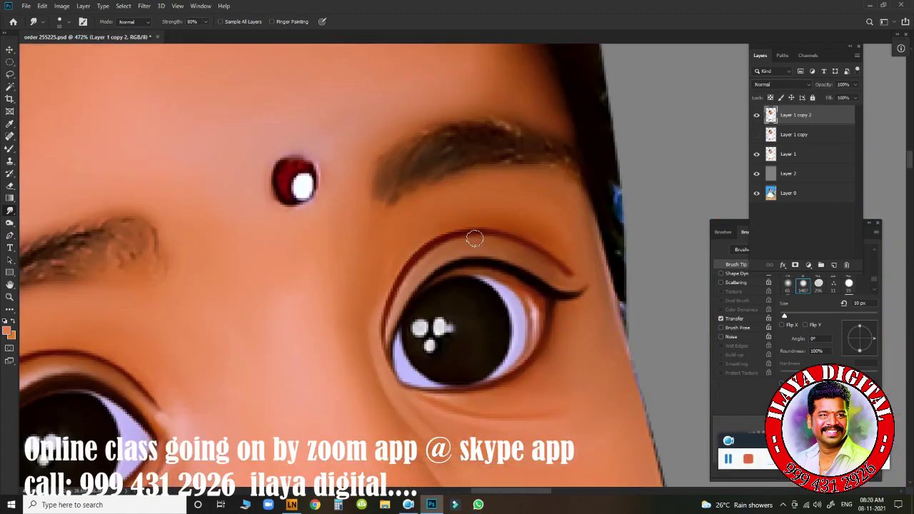
scroll(472, 214, "down", 1)
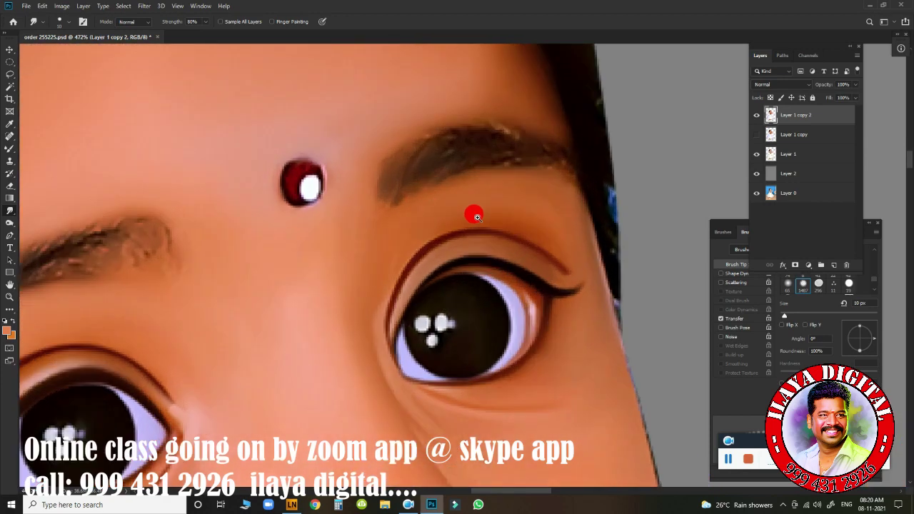
right_click(361, 231)
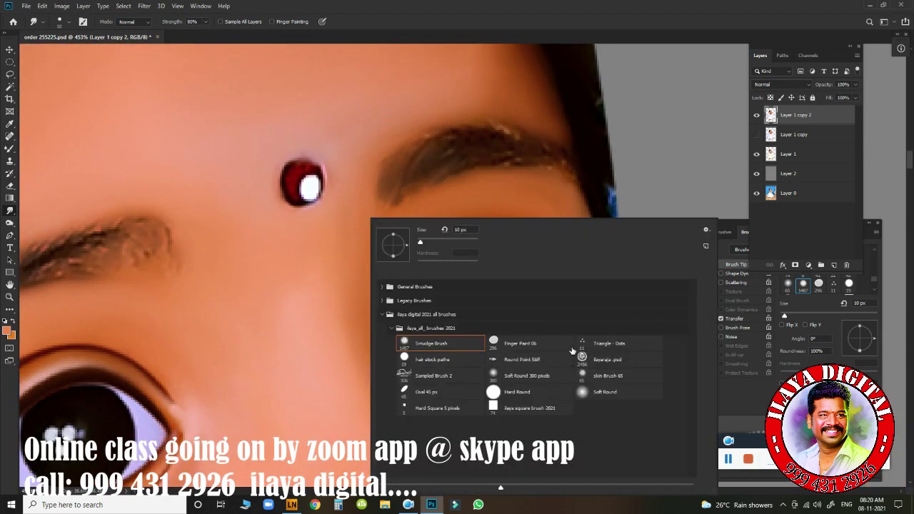
- Choose the Triangle - Dots Smudge preset and enable Transfer in Brush Settings
left_click(589, 341)
key("Return")
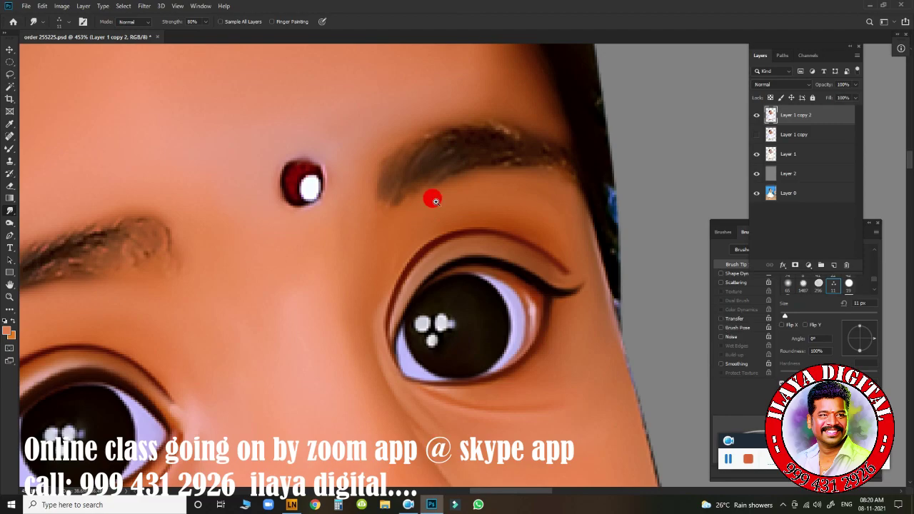
mouse_move(435, 201)
left_mouse_down()
mouse_move(422, 235)
mouse_move(390, 259)
mouse_move(372, 251)
mouse_move(380, 250)
left_mouse_up()
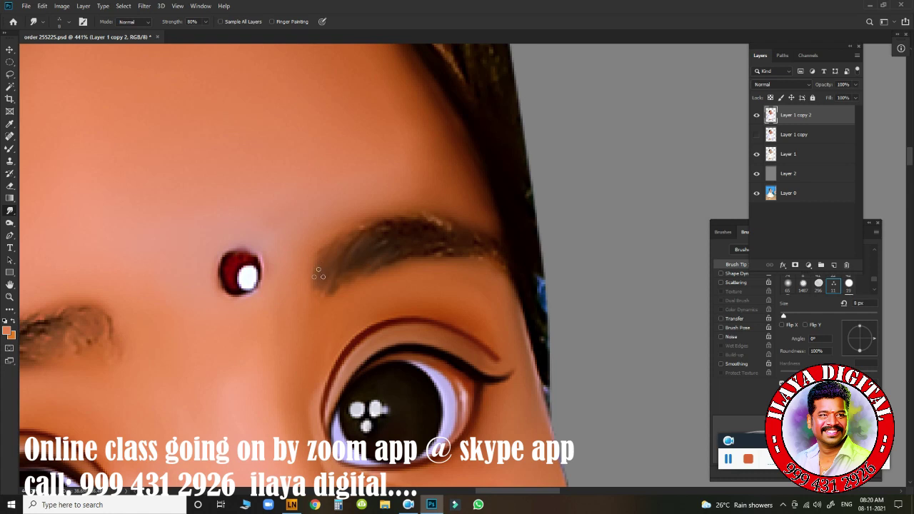
left_click(722, 318)
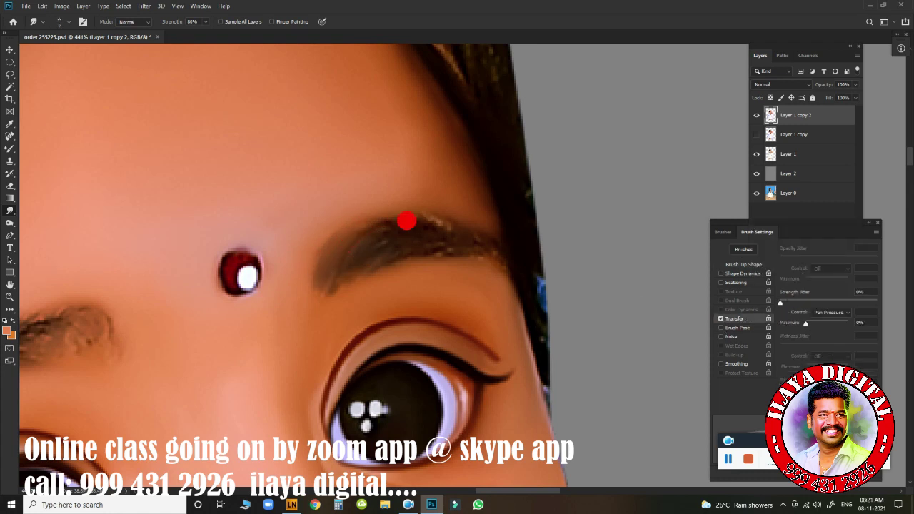
- Smudge hair-like strands along the eyebrow beside the bindi, from inner to outer end
left_click_drag(359, 255, 396, 240)
left_click_drag(397, 222, 342, 268)
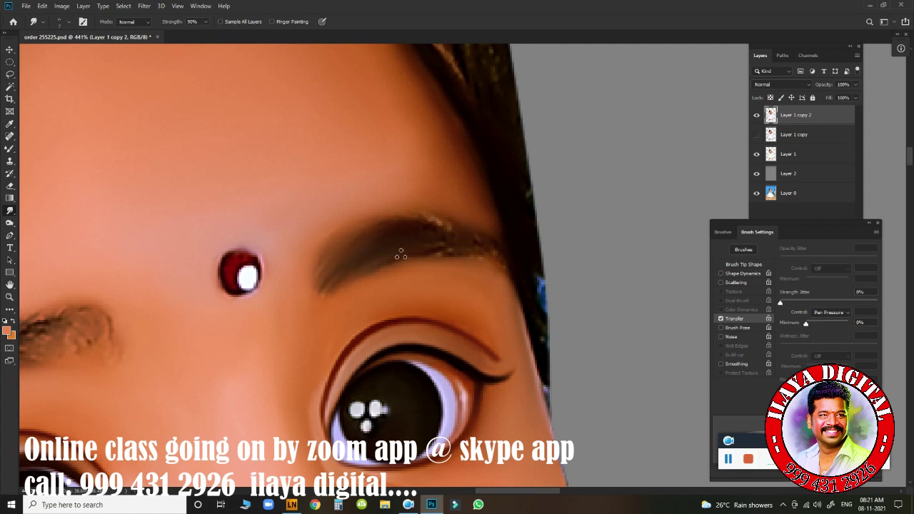
left_click_drag(366, 269, 395, 259)
mouse_move(439, 228)
left_mouse_down()
mouse_move(450, 227)
mouse_move(377, 212)
mouse_move(445, 231)
mouse_move(440, 246)
mouse_move(472, 229)
left_mouse_up()
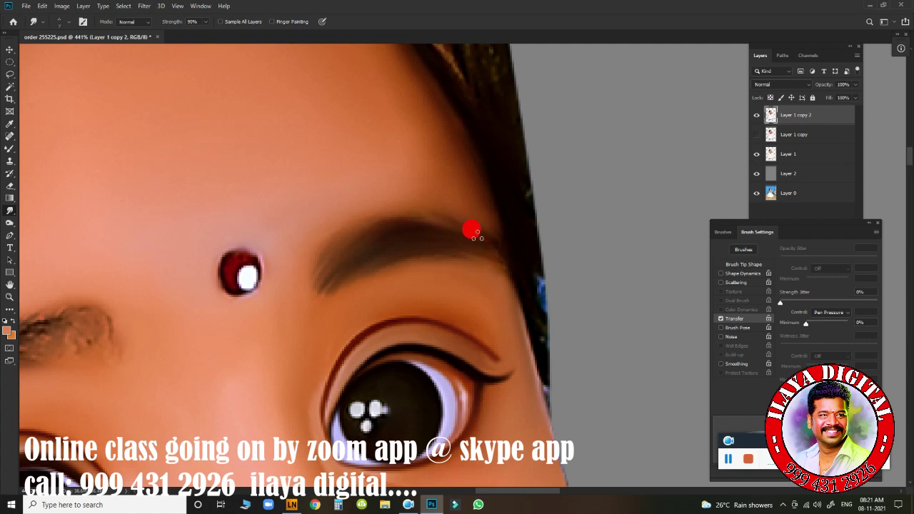
left_click_drag(504, 268, 467, 251)
left_click_drag(338, 268, 451, 241)
- Smudge hair strokes along the left eyebrow and extend its tail toward the temple
left_click_drag(302, 190, 374, 160)
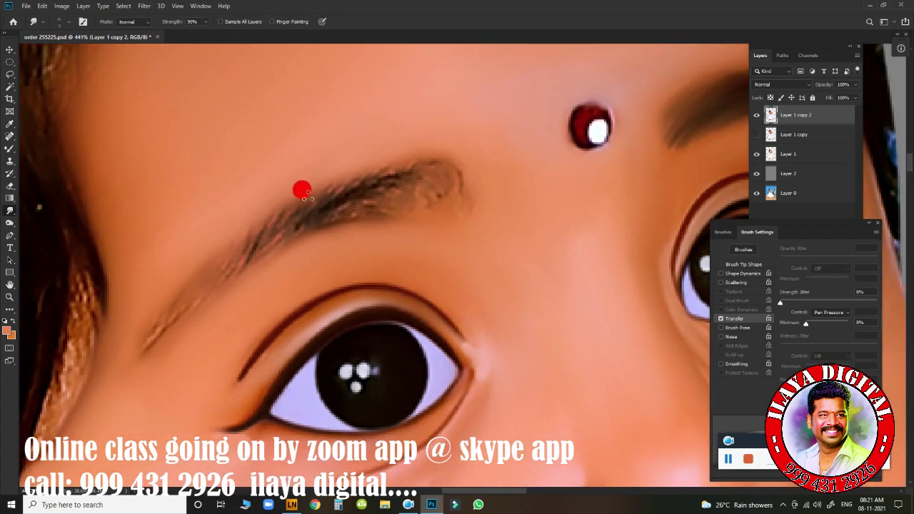
mouse_move(328, 203)
left_mouse_down()
mouse_move(383, 190)
mouse_move(337, 211)
left_mouse_up()
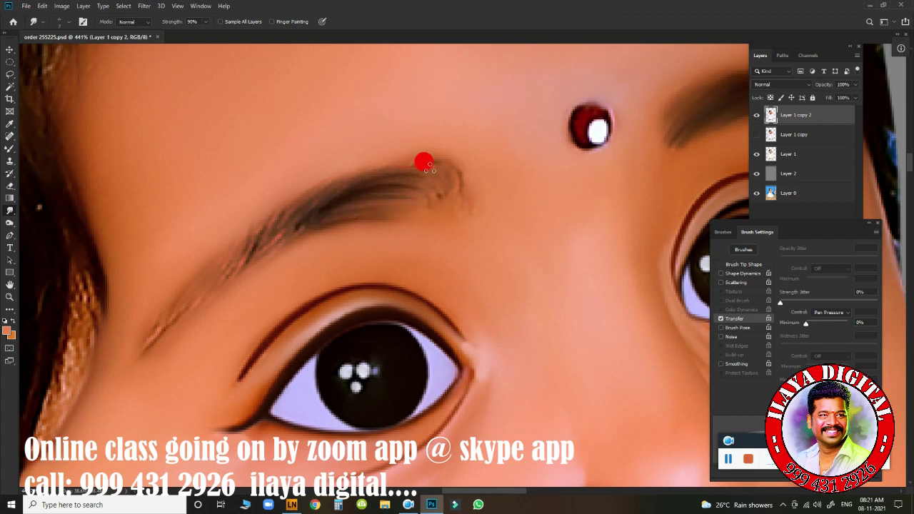
mouse_move(427, 165)
left_mouse_down()
mouse_move(412, 161)
mouse_move(419, 147)
mouse_move(390, 155)
mouse_move(406, 164)
mouse_move(400, 174)
mouse_move(371, 171)
mouse_move(388, 180)
mouse_move(333, 208)
mouse_move(419, 218)
mouse_move(335, 201)
mouse_move(418, 205)
left_mouse_up()
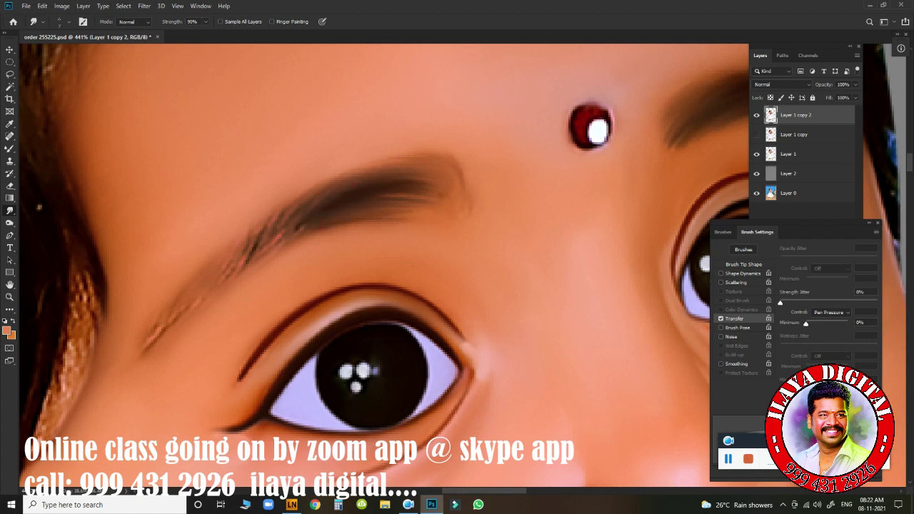
mouse_move(277, 214)
left_mouse_down()
mouse_move(294, 200)
mouse_move(226, 269)
left_mouse_up()
- With Transfer off, streak the left eyebrow's edges, tail and inner tip into fine hairs
left_click(721, 319)
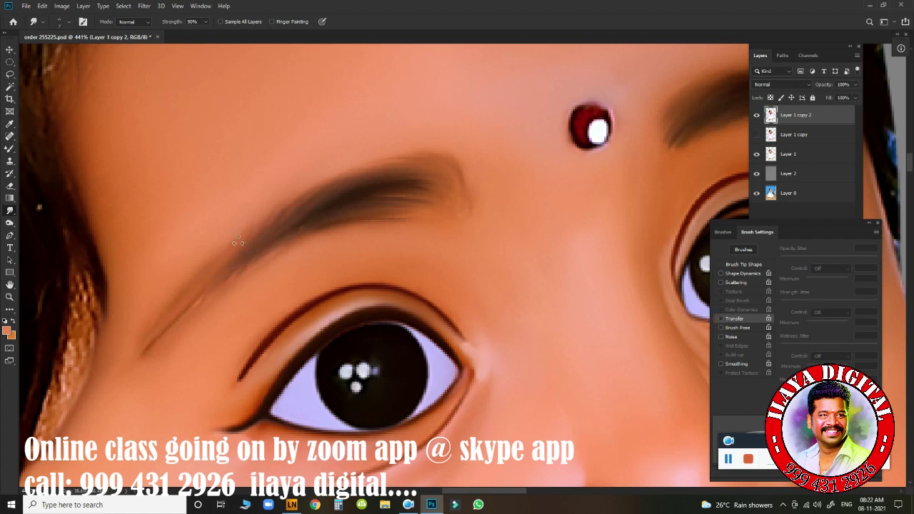
mouse_move(321, 183)
left_mouse_down()
mouse_move(308, 172)
mouse_move(275, 238)
left_mouse_up()
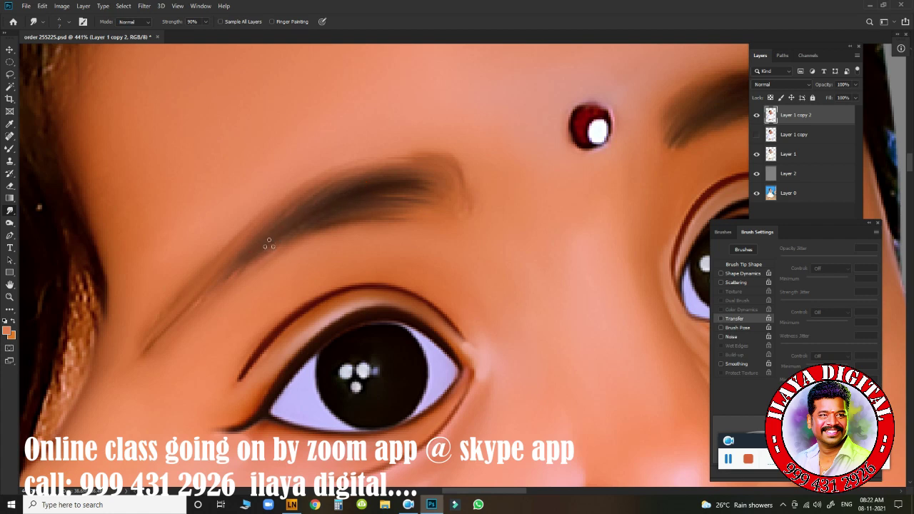
mouse_move(210, 277)
left_mouse_down()
mouse_move(196, 273)
mouse_move(174, 319)
left_mouse_up()
mouse_move(342, 222)
left_mouse_down()
mouse_move(369, 204)
mouse_move(383, 207)
left_mouse_up()
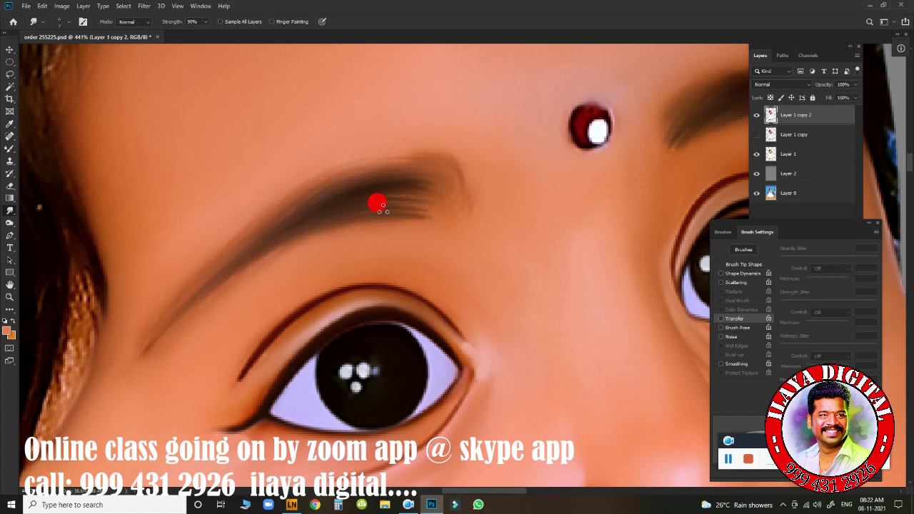
left_click_drag(464, 243, 321, 247)
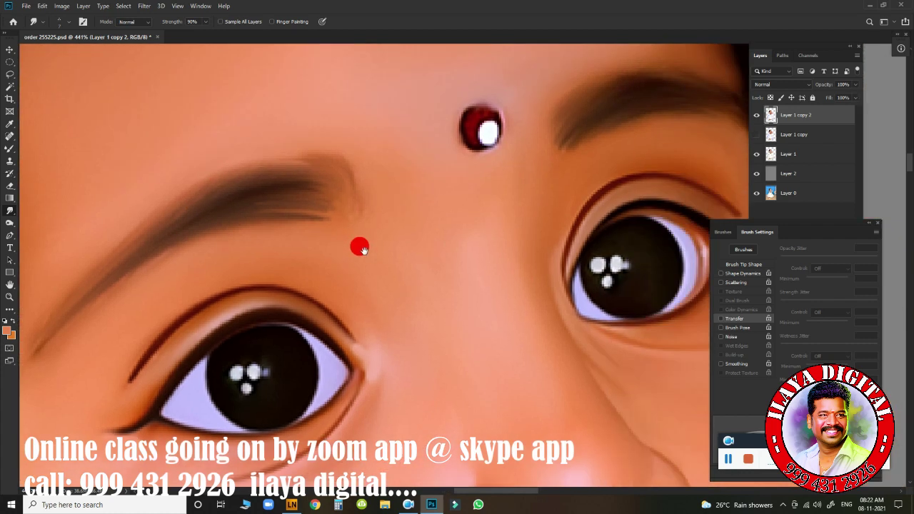
left_click_drag(308, 176, 241, 155)
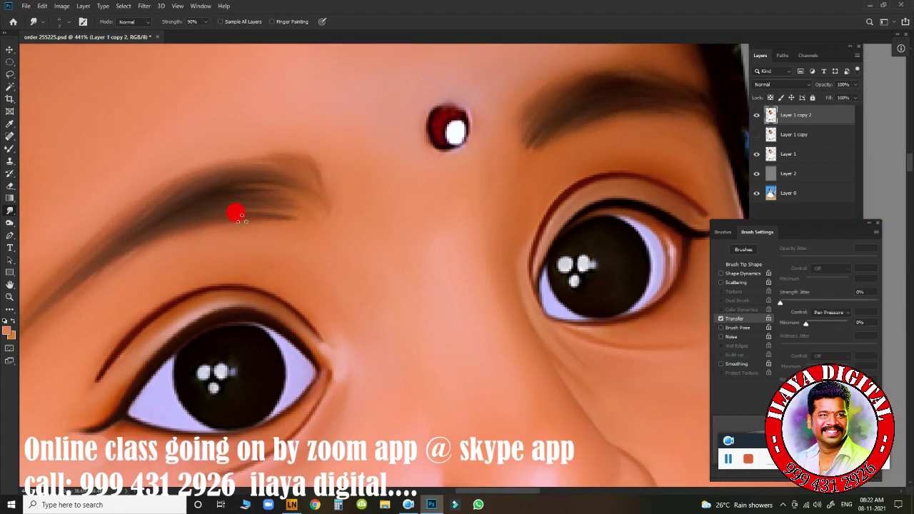
left_click_drag(285, 199, 212, 188)
mouse_move(270, 157)
left_mouse_down()
mouse_move(304, 161)
mouse_move(319, 188)
left_mouse_up()
- Pick the round Smudge Brush preset and re-enable Transfer in Brush Settings
scroll(458, 280, "down", 5)
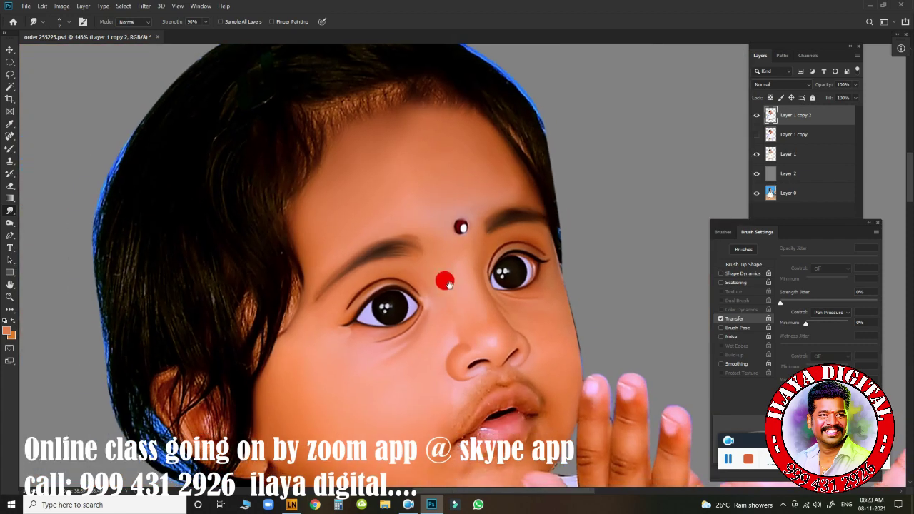
scroll(443, 314, "up", 2)
scroll(435, 210, "up", 3)
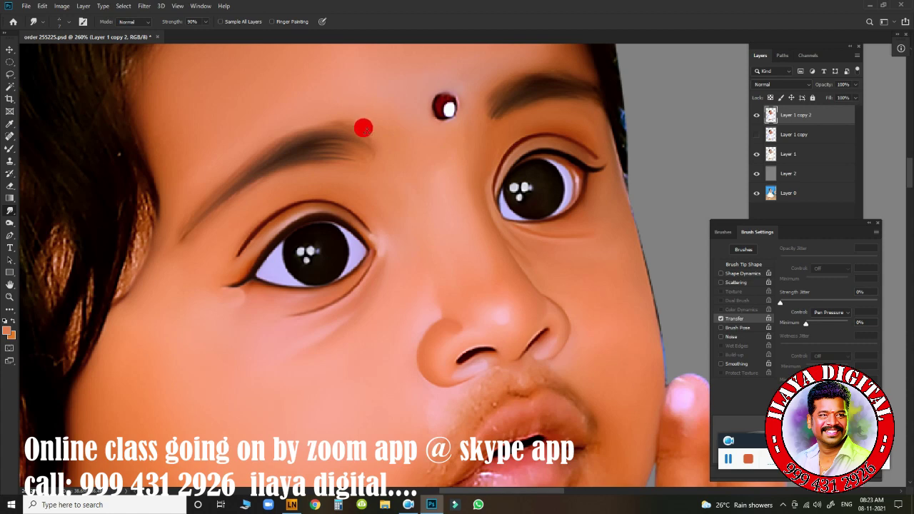
scroll(295, 136, "down", 4)
scroll(512, 271, "up", 2)
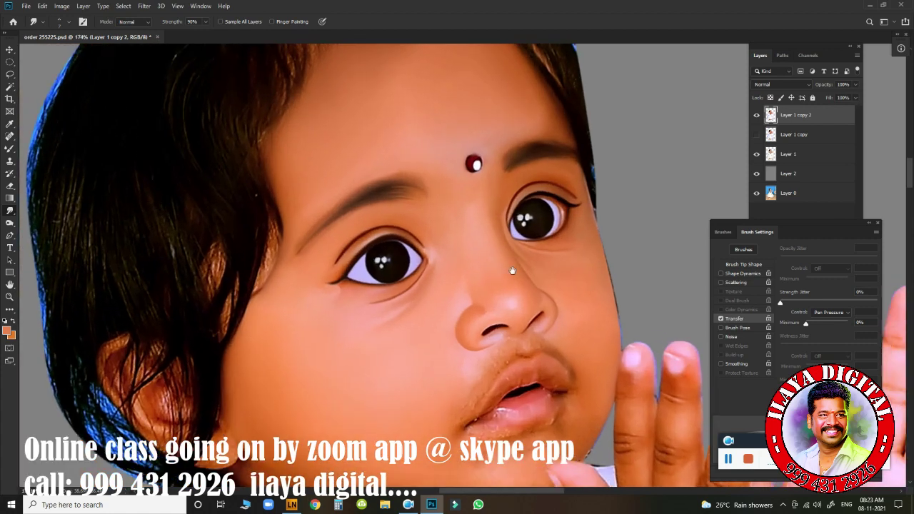
scroll(527, 312, "up", 1)
right_click(527, 312)
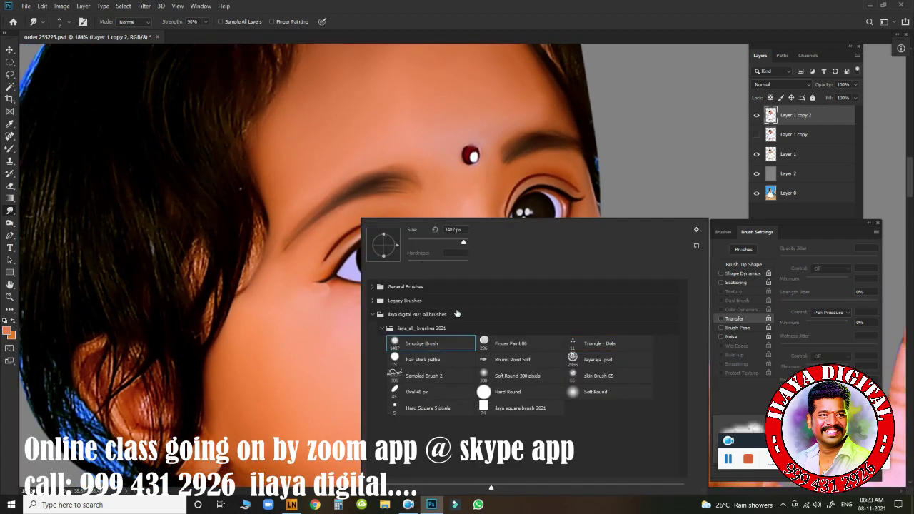
left_click(439, 21)
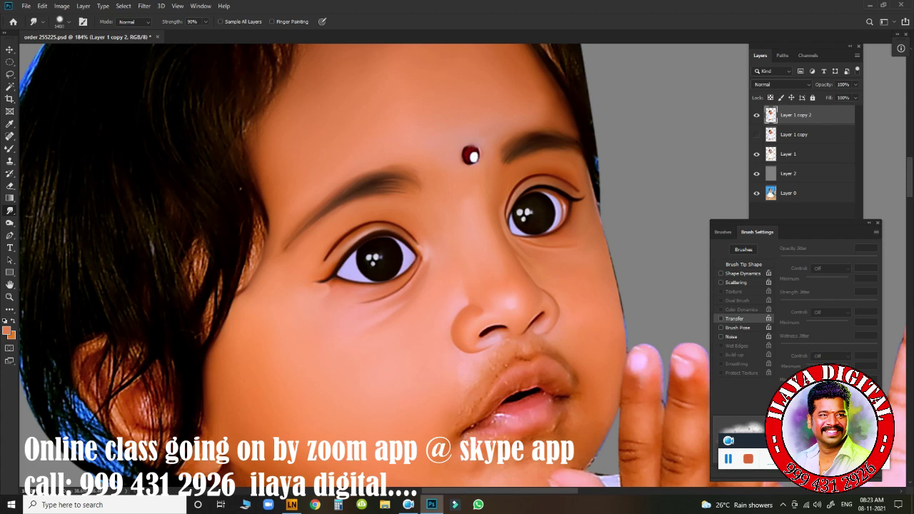
left_click(720, 318)
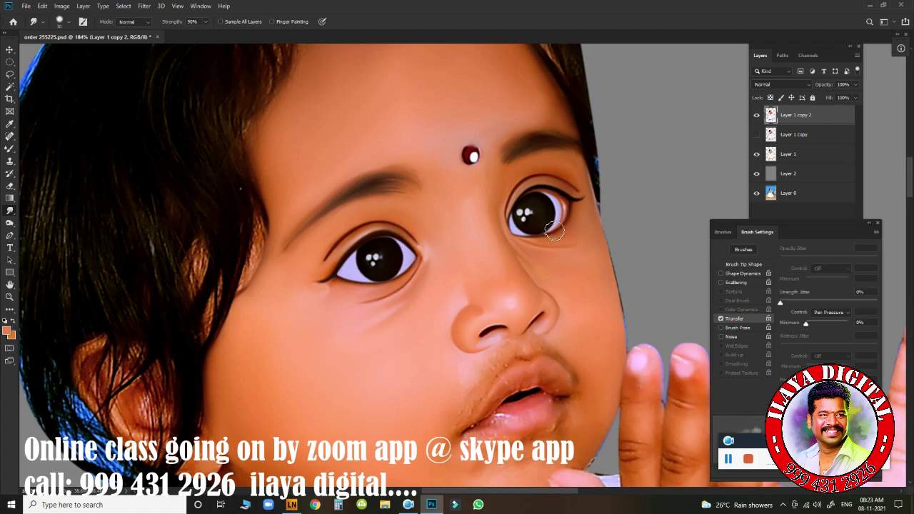
- Toggle the Brush Settings panel and zoom in closely on the lips
key("F5")
scroll(518, 243, "down", 2)
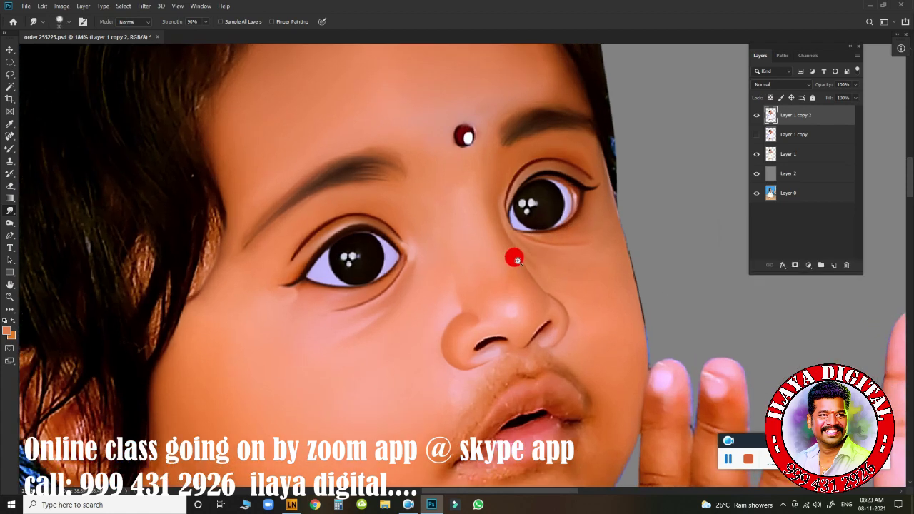
key("F5")
scroll(476, 260, "up", 1)
scroll(495, 264, "up", 2)
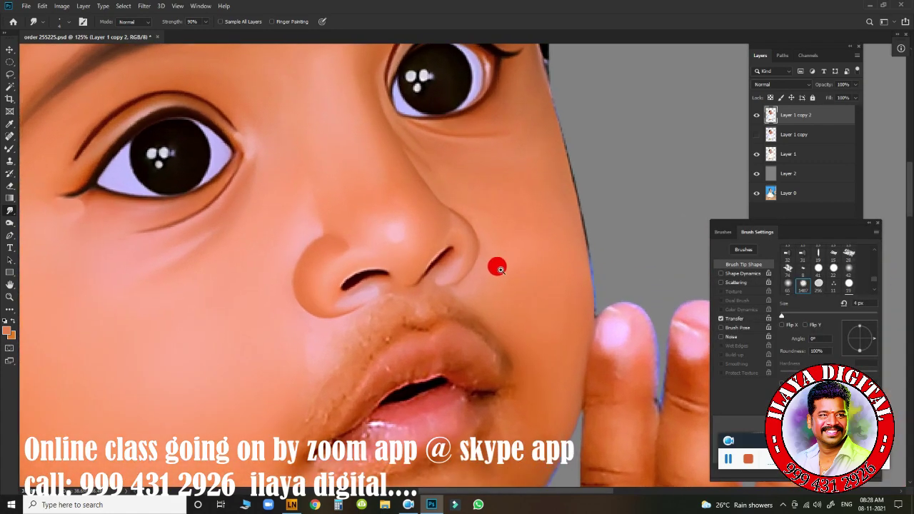
scroll(467, 259, "down", 3)
scroll(473, 317, "up", 2)
left_click_drag(473, 317, 448, 249)
scroll(465, 251, "up", 1)
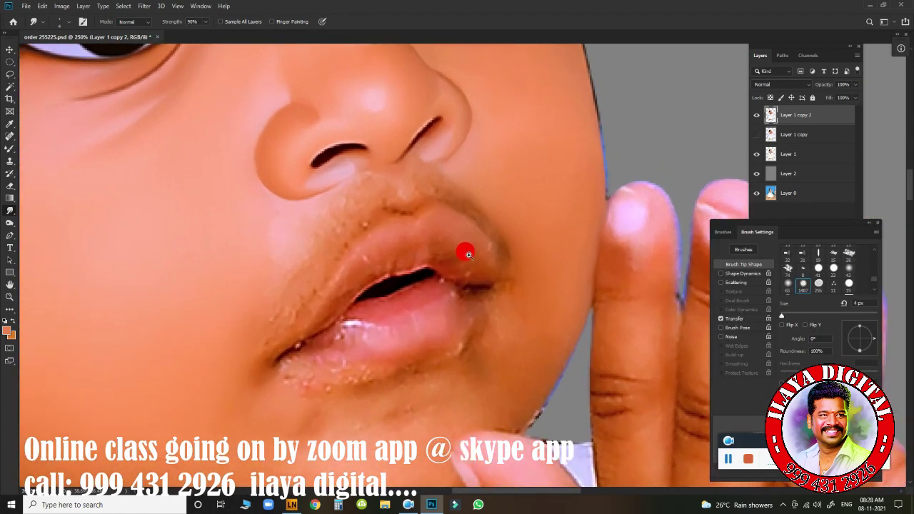
scroll(472, 253, "up", 1)
- Blend the upper-lip edge along the mouth opening with a 4 px Mixer Brush, finishing at 7 px
key("b")
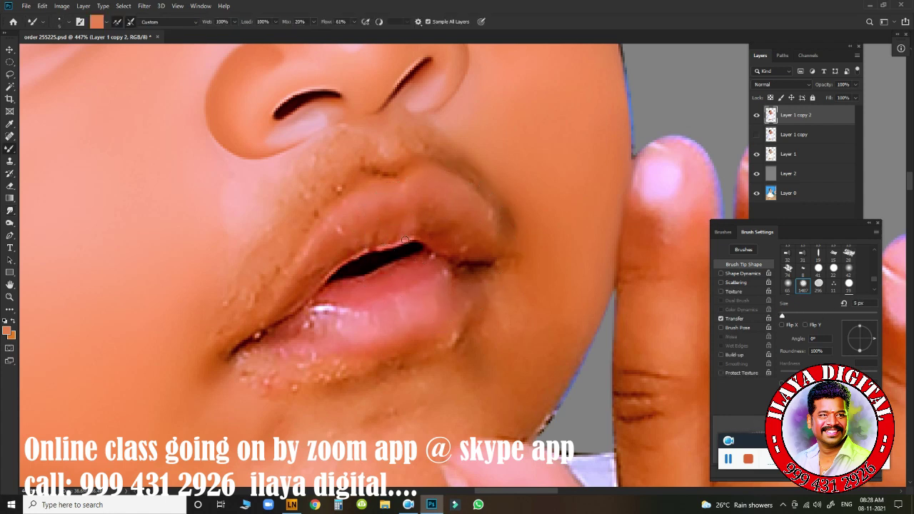
key("bracketleft")
mouse_move(402, 237)
left_mouse_down()
mouse_move(380, 246)
mouse_move(392, 245)
left_mouse_up()
mouse_move(325, 274)
left_mouse_down()
mouse_move(353, 254)
mouse_move(428, 245)
left_mouse_up()
left_click_drag(333, 269, 304, 293)
left_click_drag(362, 270, 369, 269)
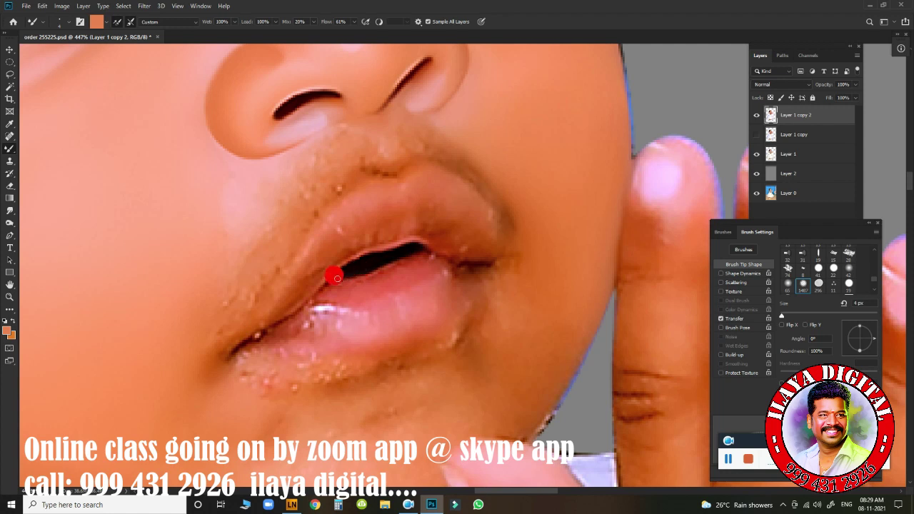
left_click_drag(371, 237, 387, 245)
key("bracketright")
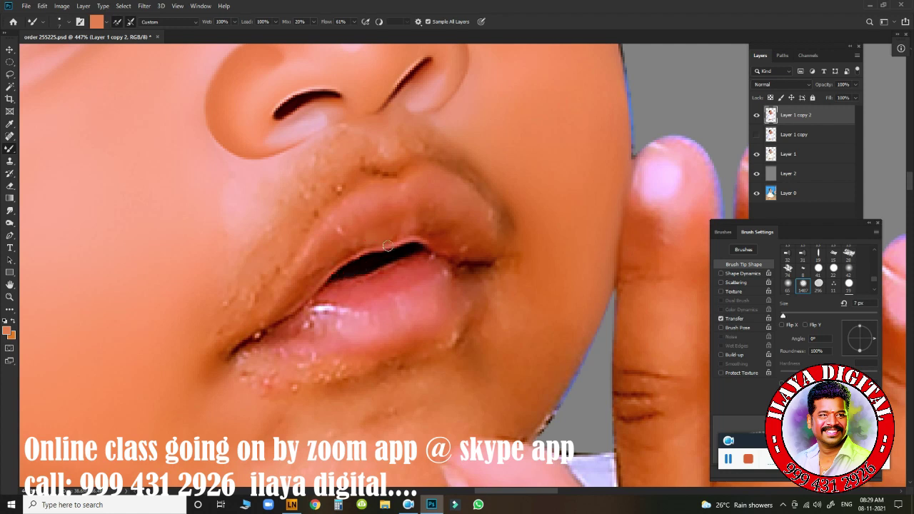
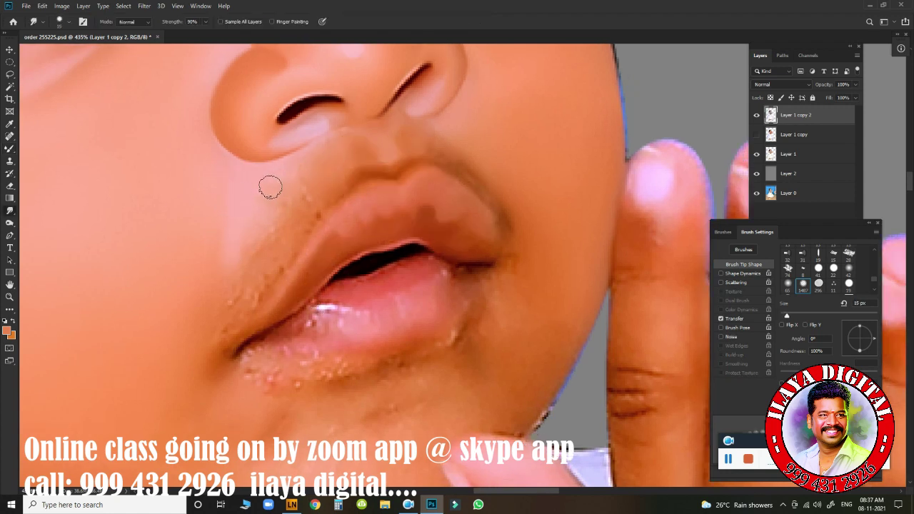
- Smudge the cheek skin beside the left mouth corner smooth toward the lip
left_click(217, 194)
mouse_move(218, 194)
left_mouse_down()
mouse_move(282, 215)
mouse_move(260, 242)
mouse_move(255, 269)
left_mouse_up()
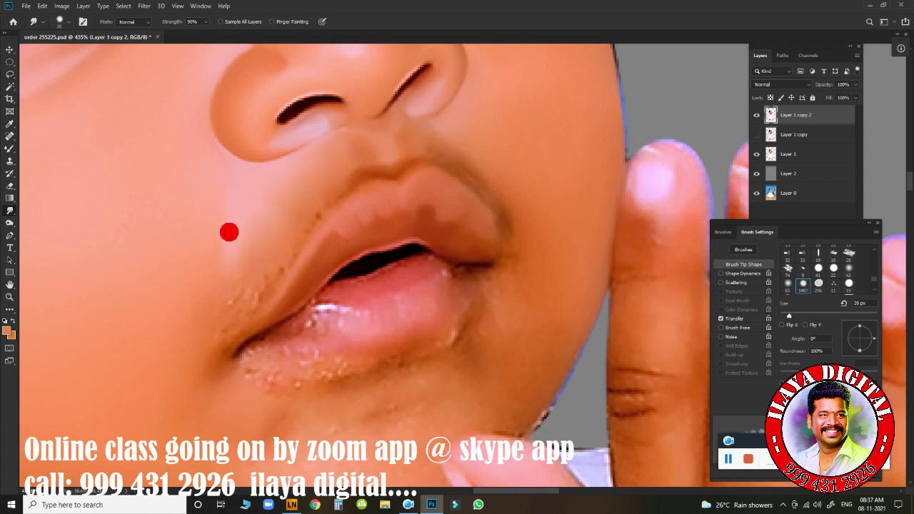
left_click_drag(229, 231, 246, 254)
left_click_drag(245, 190, 279, 214)
key("bracketleft")
mouse_move(239, 292)
left_mouse_down()
mouse_move(246, 299)
mouse_move(227, 312)
mouse_move(280, 257)
mouse_move(249, 290)
left_mouse_up()
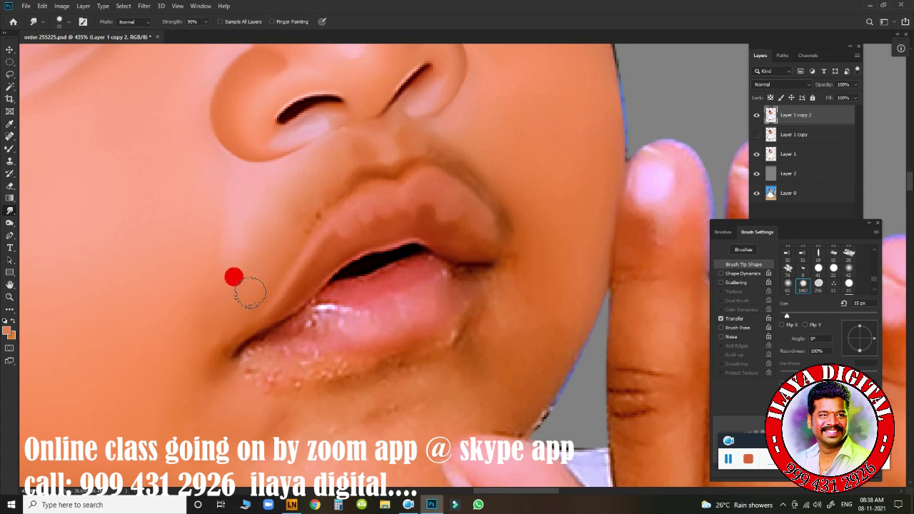
key("bracketright")
left_click_drag(333, 178, 332, 207)
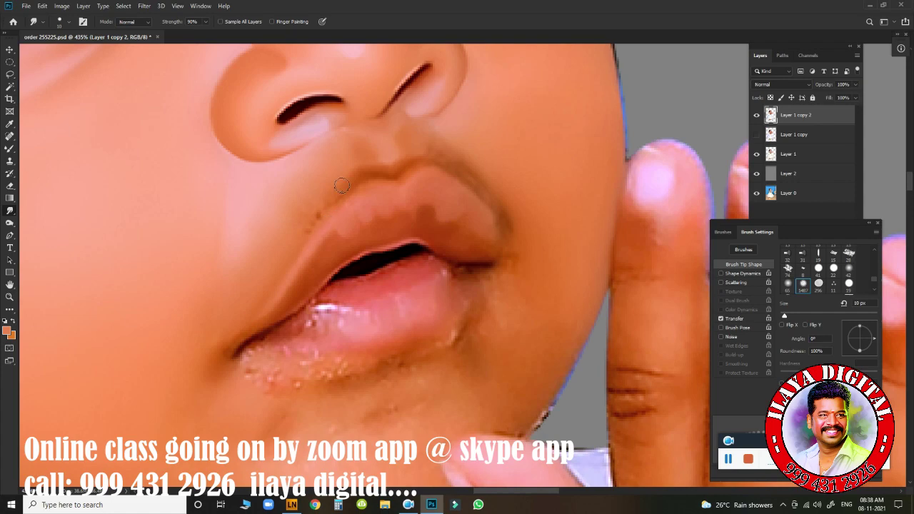
scroll(420, 154, "down", 3)
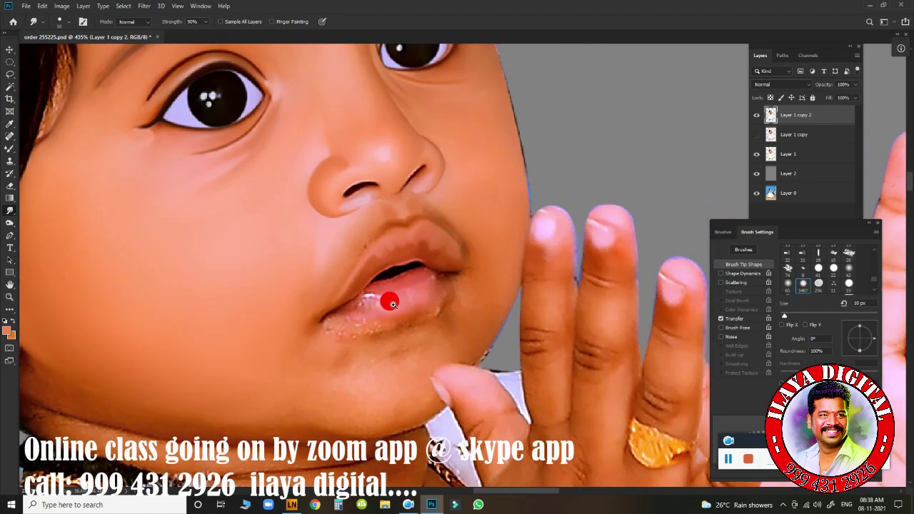
scroll(300, 298, "up", 3)
left_click_drag(300, 298, 317, 276)
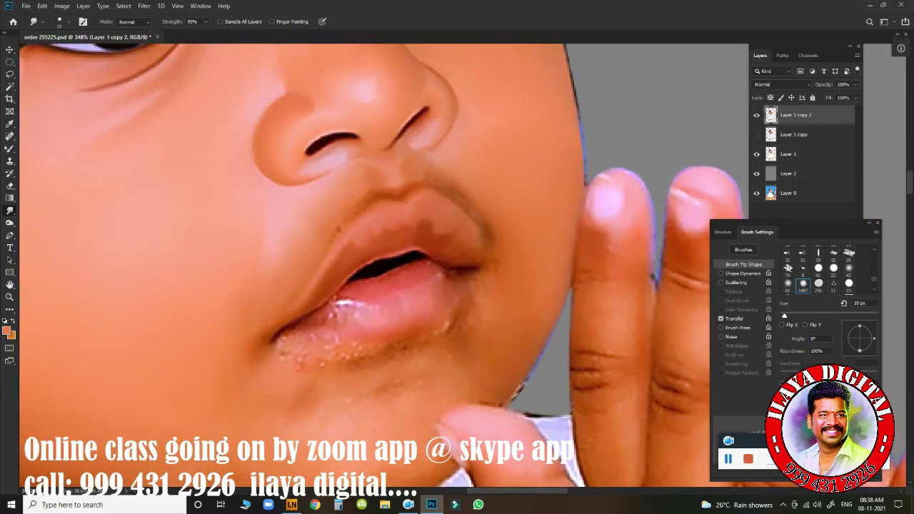
scroll(341, 257, "down", 3)
scroll(408, 271, "up", 4)
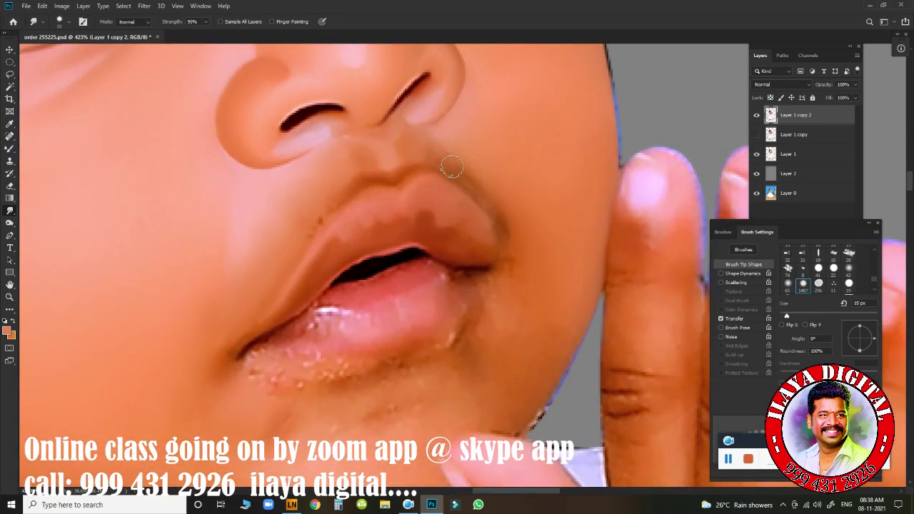
- Enable the brush's Transfer settings and blend the upper lip surface and right mouth corner
left_click(740, 319)
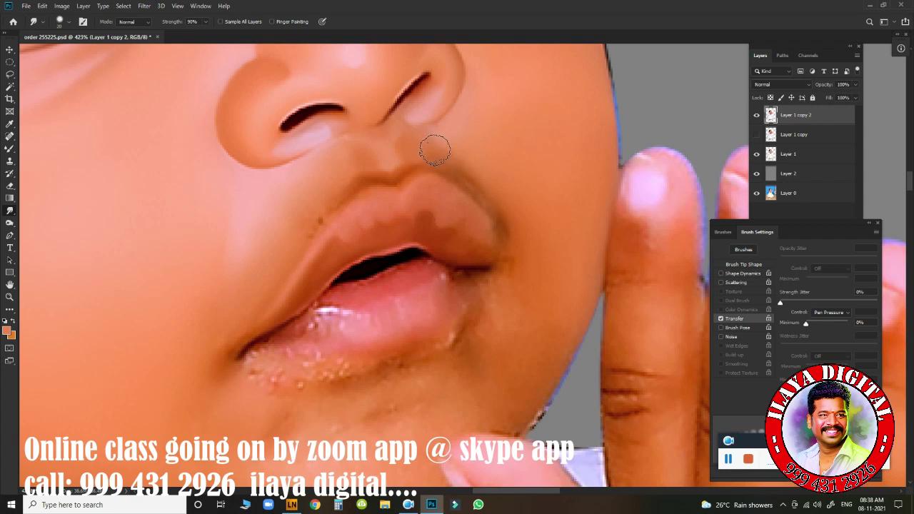
key("bracketleft")
key("bracketleft")
key("bracketleft")
left_click_drag(460, 173, 504, 218)
left_click(445, 178)
left_click_drag(414, 157, 465, 189)
left_click(392, 176)
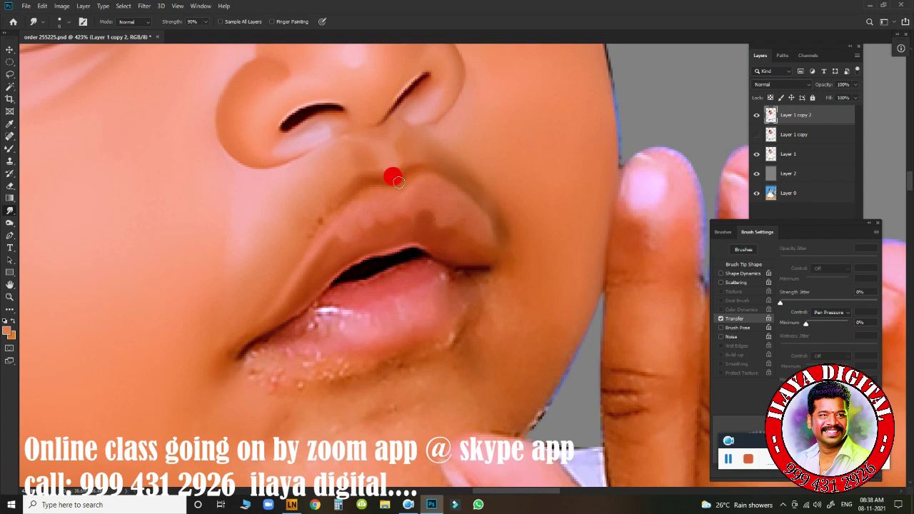
left_click_drag(316, 208, 296, 255)
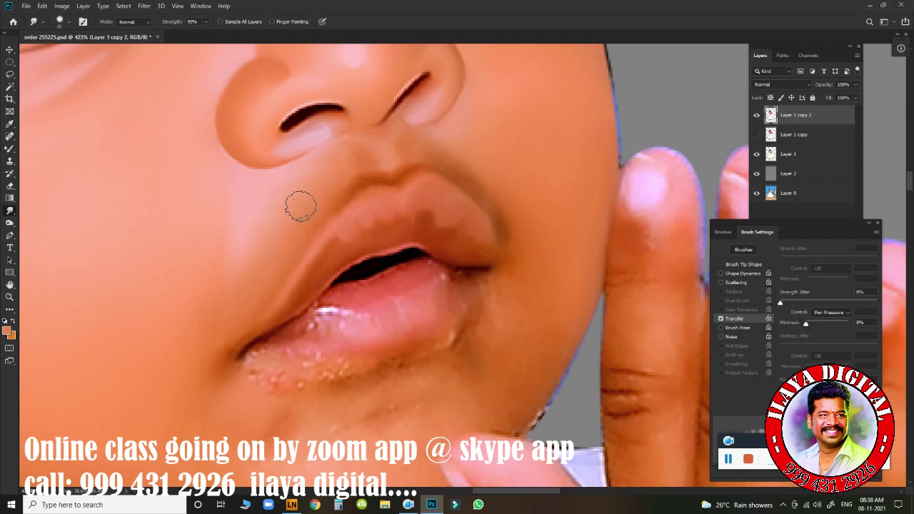
left_click_drag(330, 199, 294, 261)
- Smooth the philtrum and blend the upper lip down along the lip line
left_click_drag(357, 170, 407, 178)
left_click_drag(361, 159, 337, 180)
left_click_drag(349, 236, 377, 198)
mouse_move(336, 250)
left_mouse_down()
mouse_move(291, 305)
mouse_move(224, 337)
left_mouse_up()
left_click_drag(295, 296, 330, 253)
- Zoom in on the mouth and briefly check the image size details
scroll(445, 252, "down", 5)
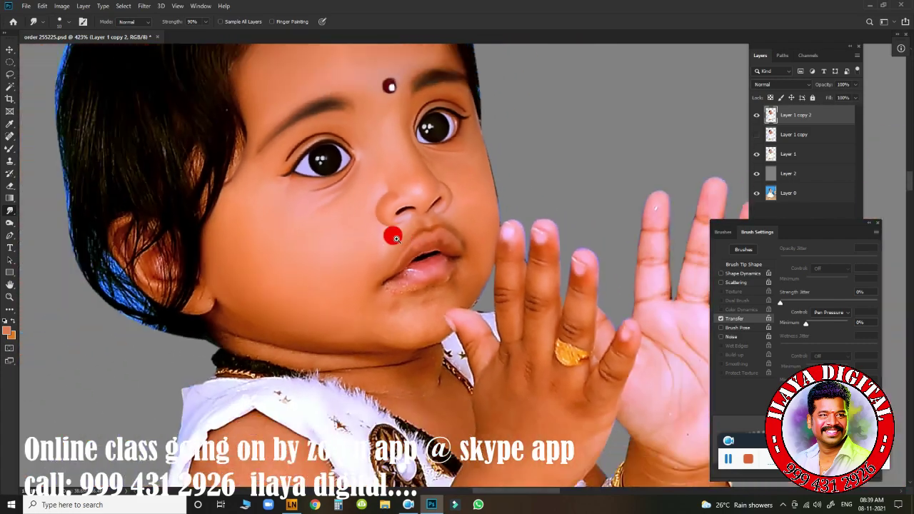
scroll(457, 228, "up", 3)
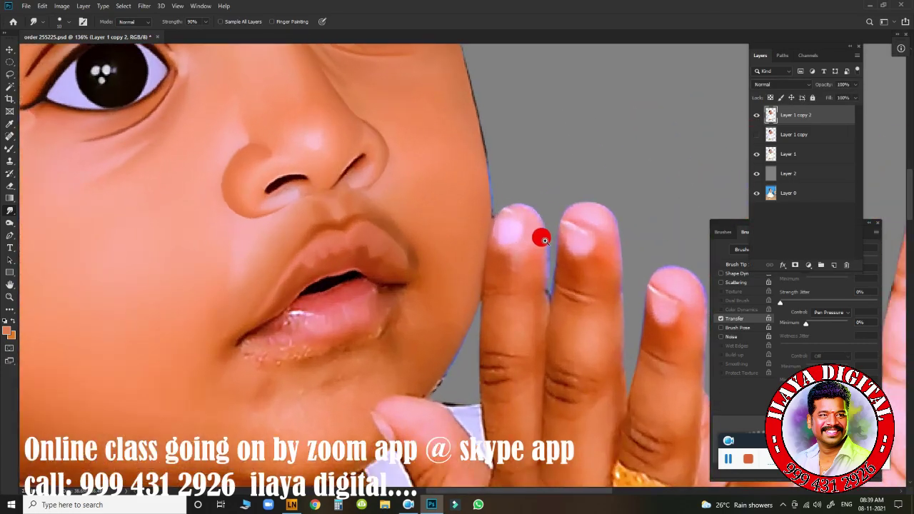
scroll(454, 221, "up", 1)
scroll(446, 214, "up", 2)
scroll(441, 196, "up", 1)
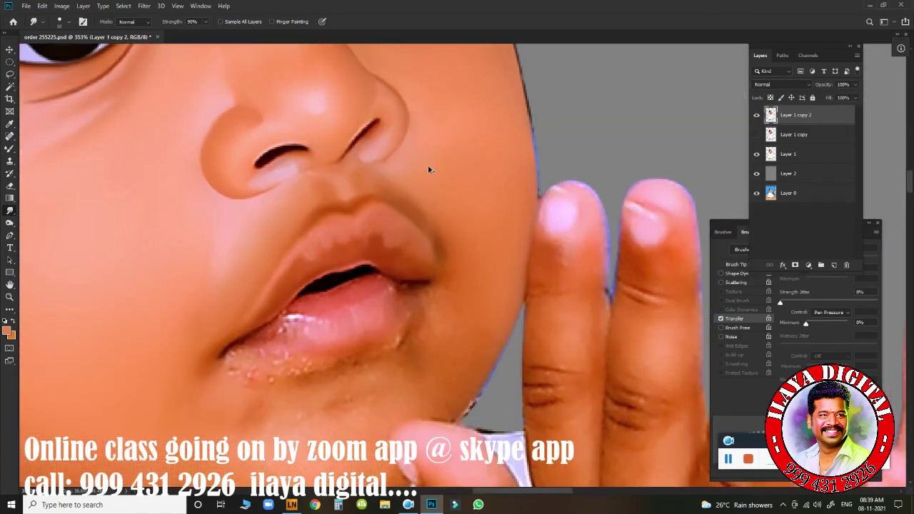
key("ctrl+alt+i")
key("Escape")
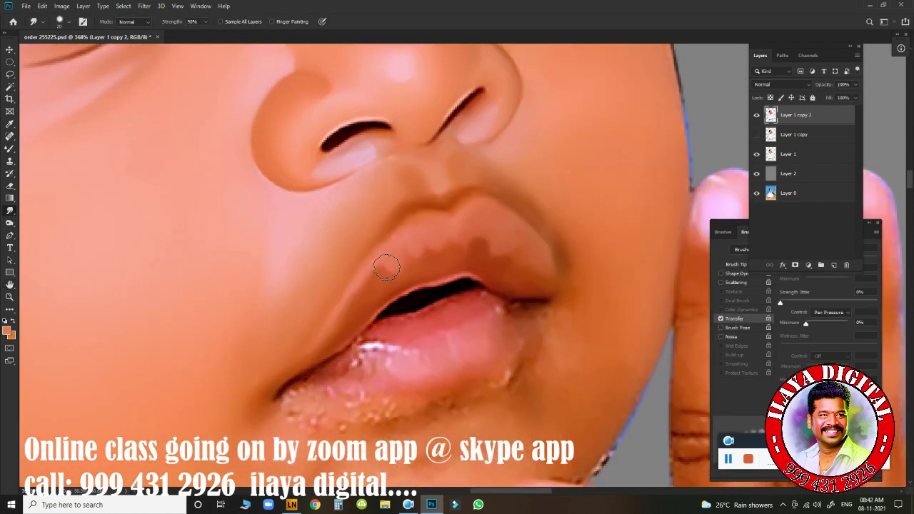
- Smudge the upper lip surface and edge with a smaller brush
left_click(369, 260)
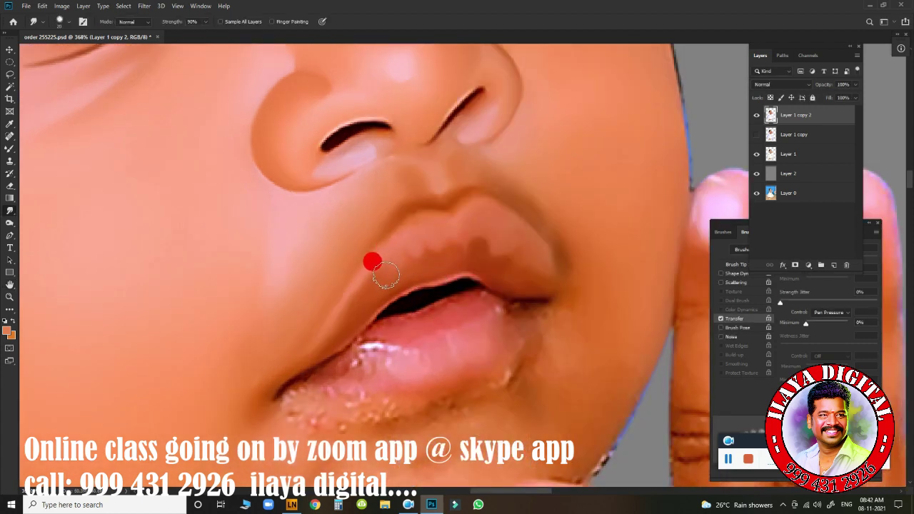
mouse_move(440, 230)
left_mouse_down()
mouse_move(453, 243)
mouse_move(479, 239)
mouse_move(493, 243)
mouse_move(489, 254)
mouse_move(529, 257)
mouse_move(409, 249)
mouse_move(432, 241)
mouse_move(427, 261)
left_mouse_up()
key("bracketleft")
key("bracketleft")
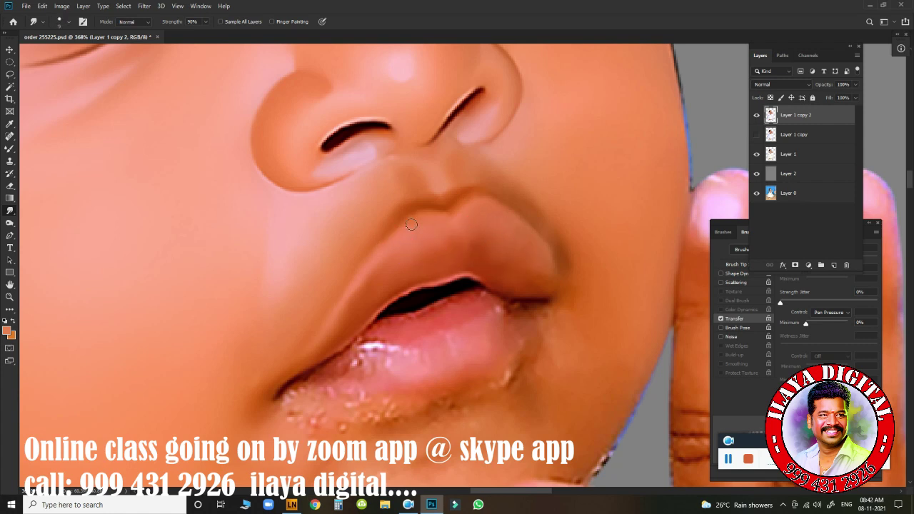
left_click(363, 244)
- Soften the dark line and left edge of the lower lip
mouse_move(444, 288)
left_mouse_down()
mouse_move(450, 296)
mouse_move(393, 316)
mouse_move(477, 295)
left_mouse_up()
left_click_drag(370, 324, 375, 365)
scroll(471, 249, "down", 2)
scroll(472, 249, "up", 3)
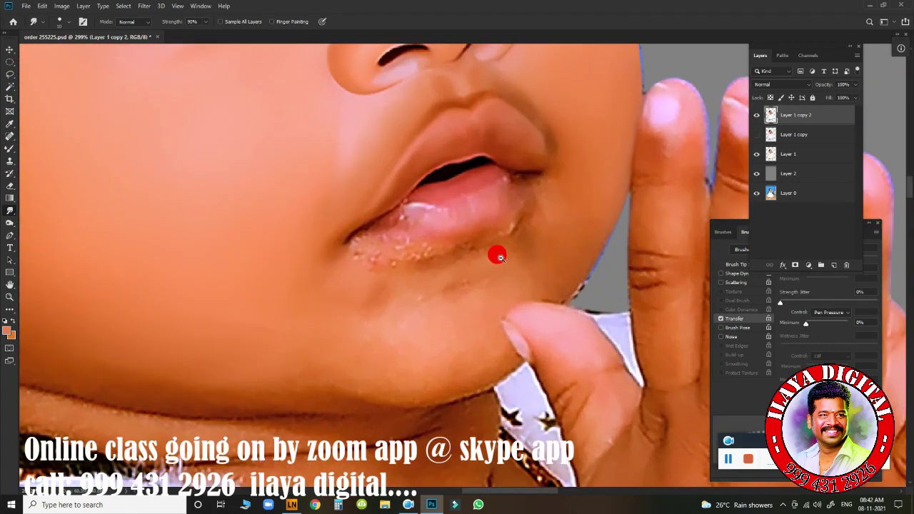
left_click_drag(496, 254, 450, 304)
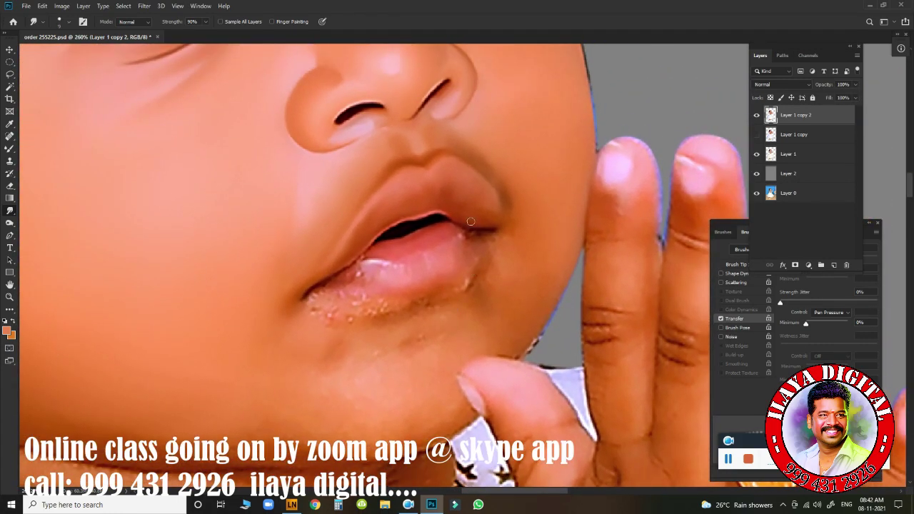
- Trace a closed Pen path around the upper lip and adjust its curve
key("p")
left_click(428, 169)
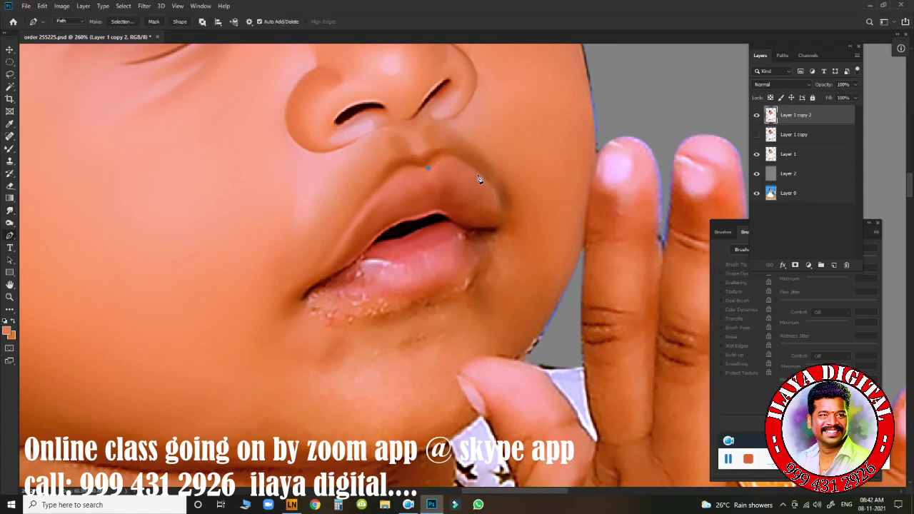
left_click_drag(473, 169, 498, 188)
left_click_drag(503, 234, 501, 243)
left_click_drag(304, 297, 342, 260)
left_click(429, 168)
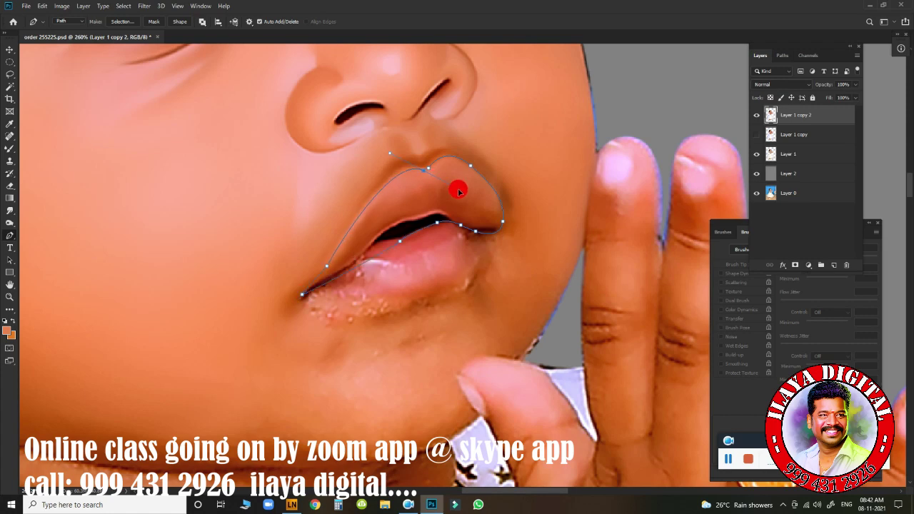
scroll(422, 187, "up", 3)
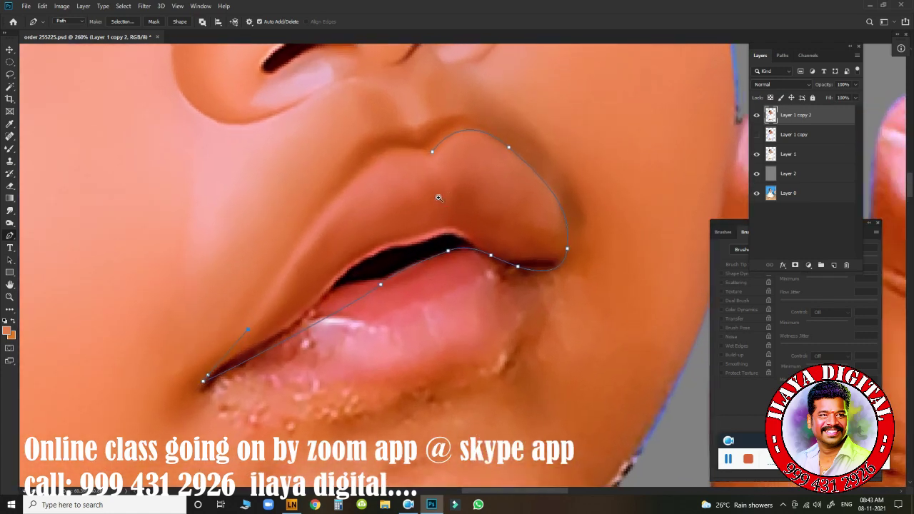
left_click_drag(432, 152, 504, 201)
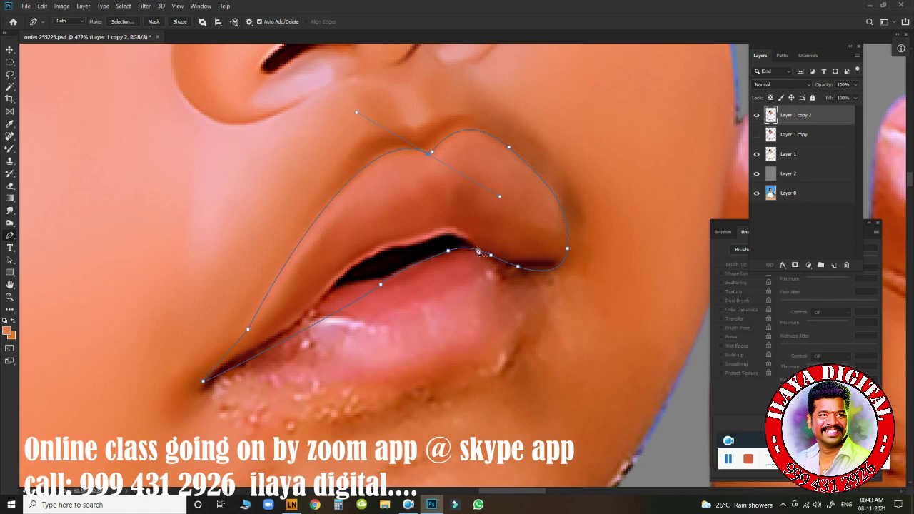
- Convert the lip path into a selection feathered by 1.5
key("ctrl+Return")
key("shift+F6")
key("Return")
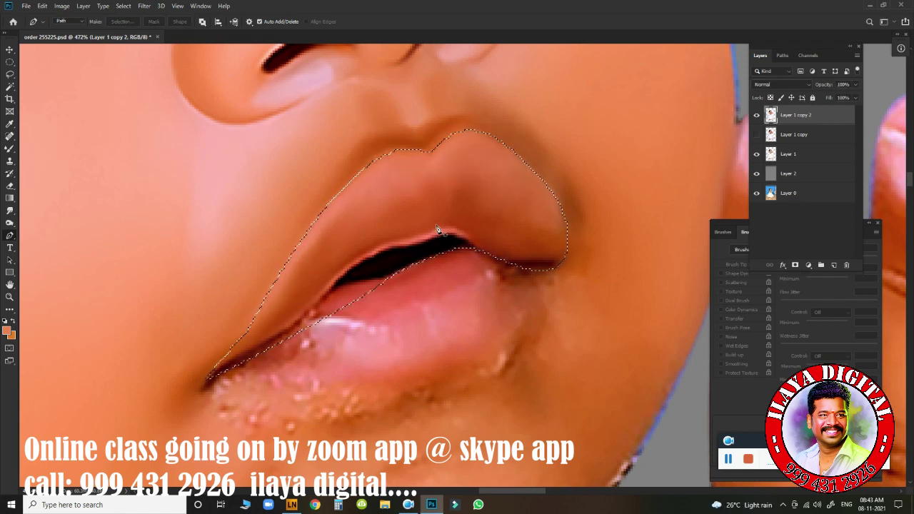
- Smudge the upper lip's edges and centre plus the skin below the nose, then deselect
key("r")
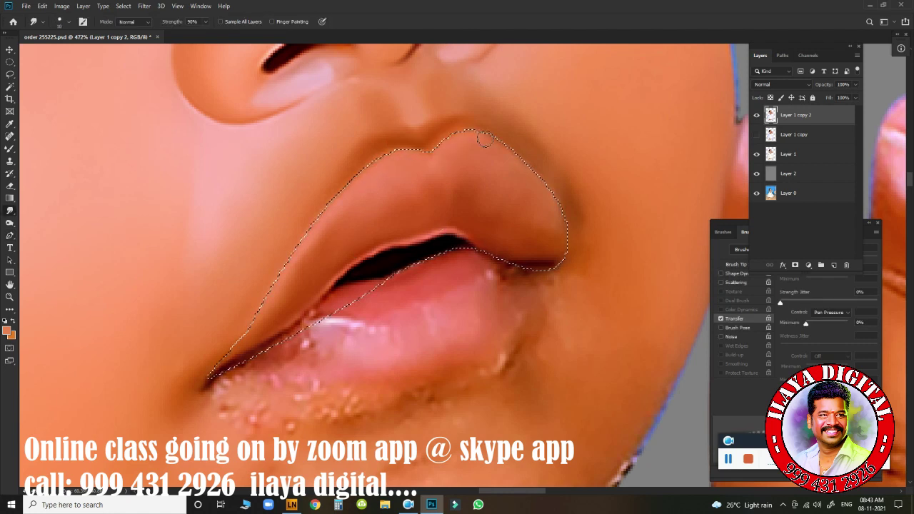
mouse_move(495, 141)
left_mouse_down()
mouse_move(554, 212)
mouse_move(562, 261)
left_mouse_up()
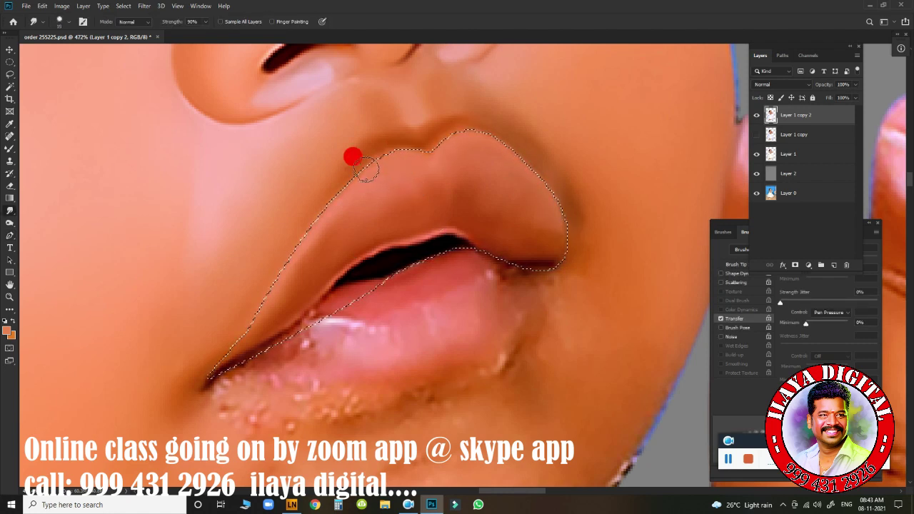
mouse_move(367, 167)
left_mouse_down()
mouse_move(296, 244)
mouse_move(288, 273)
left_mouse_up()
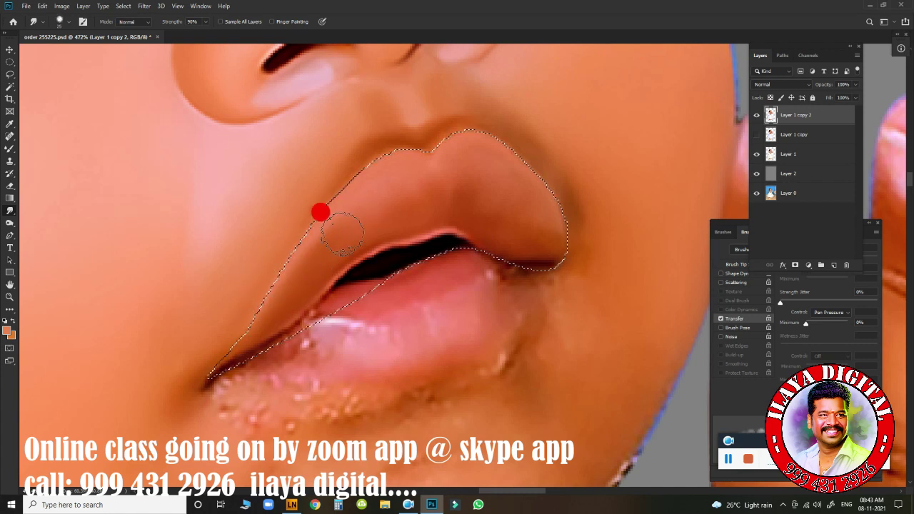
mouse_move(400, 178)
left_mouse_down()
mouse_move(408, 198)
mouse_move(404, 184)
mouse_move(490, 180)
left_mouse_up()
left_click_drag(377, 204, 548, 223)
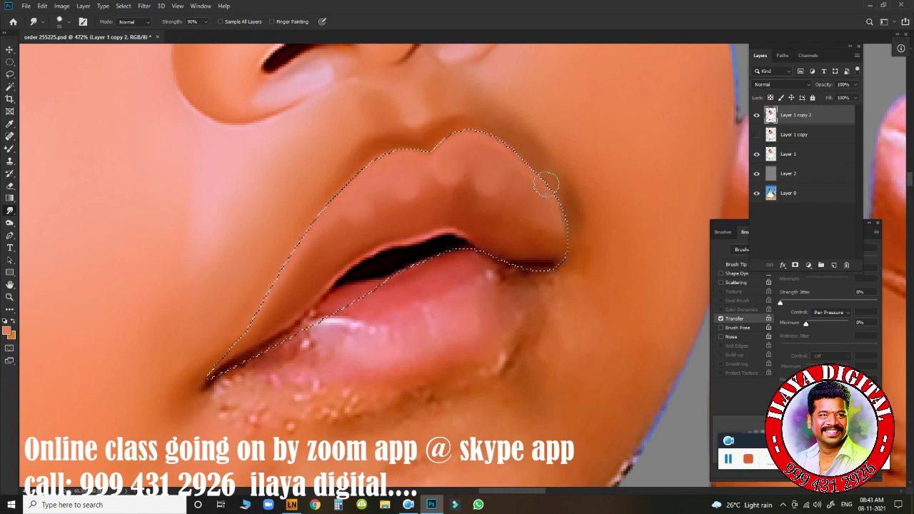
mouse_move(353, 145)
left_mouse_down()
mouse_move(350, 169)
mouse_move(314, 206)
left_mouse_up()
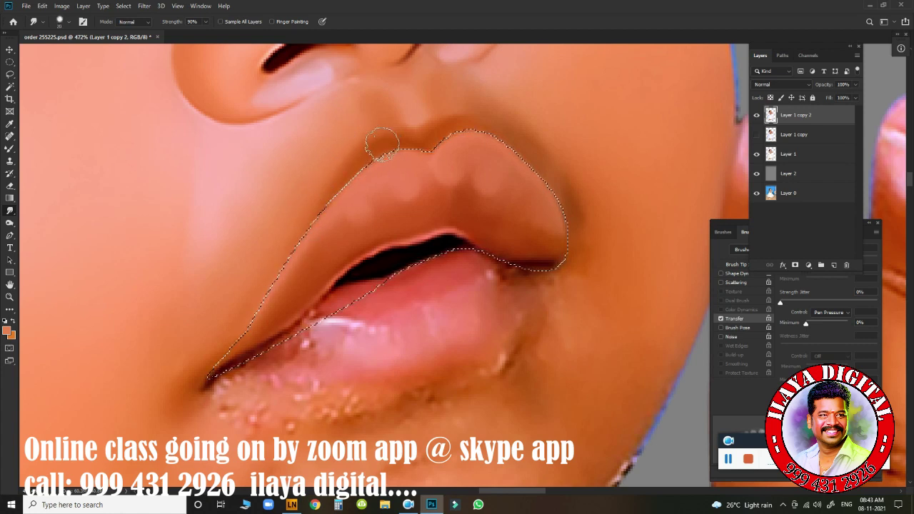
left_click_drag(382, 143, 379, 112)
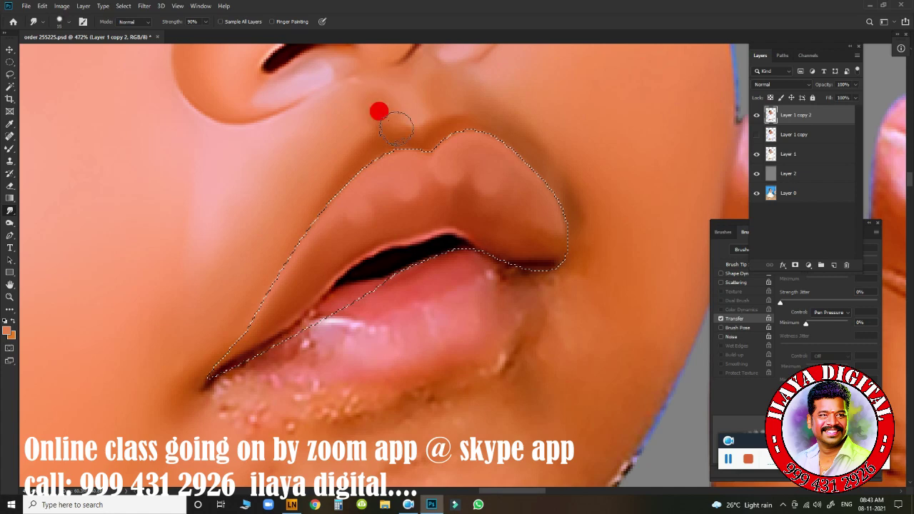
key("ctrl+d")
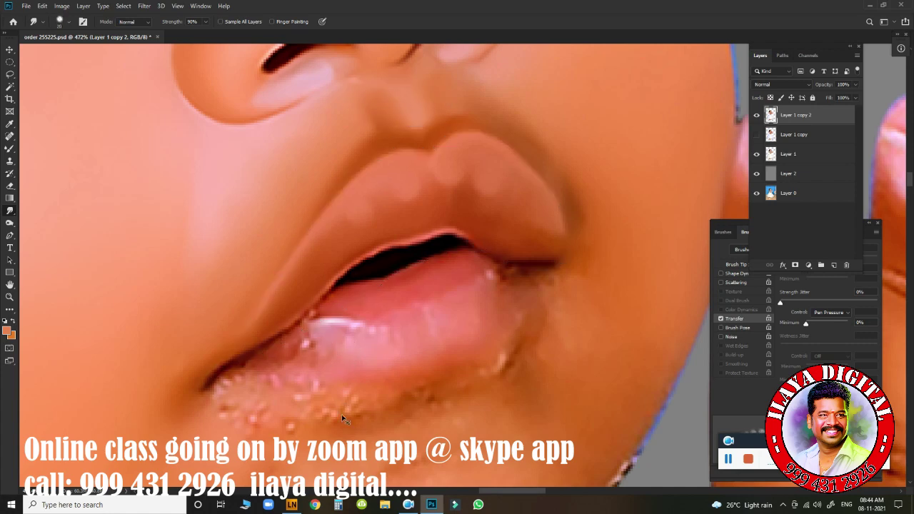
- Toggle the painted layer's visibility to compare, then frame the nose and lips
scroll(481, 367, "down", 5)
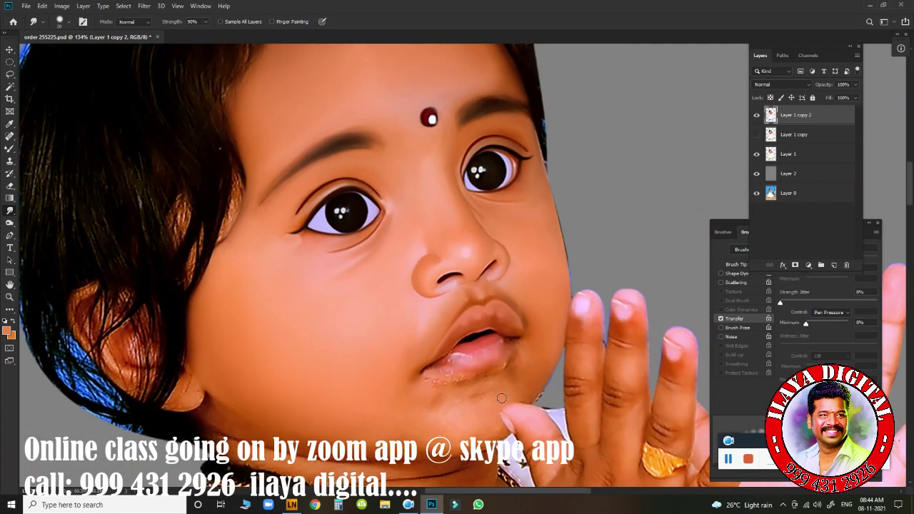
left_click(756, 114)
scroll(573, 302, "up", 2)
scroll(598, 308, "up", 3)
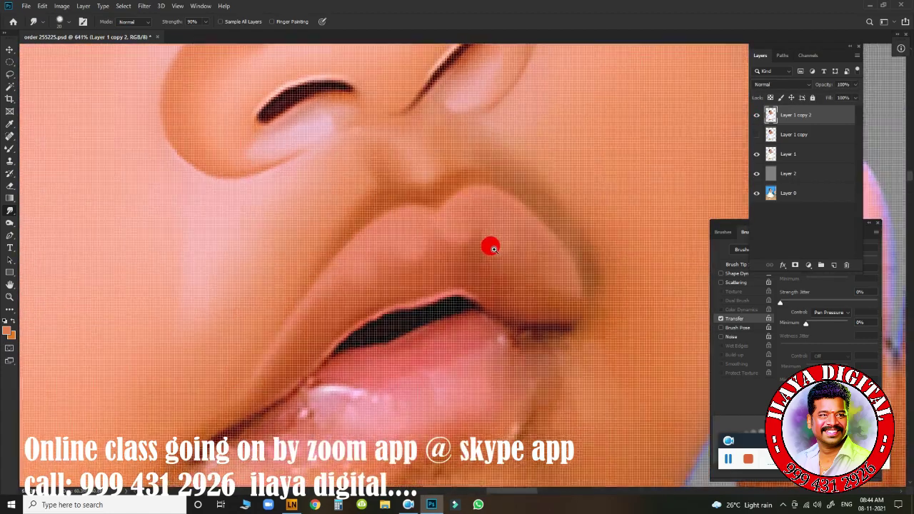
left_click_drag(378, 326, 490, 250)
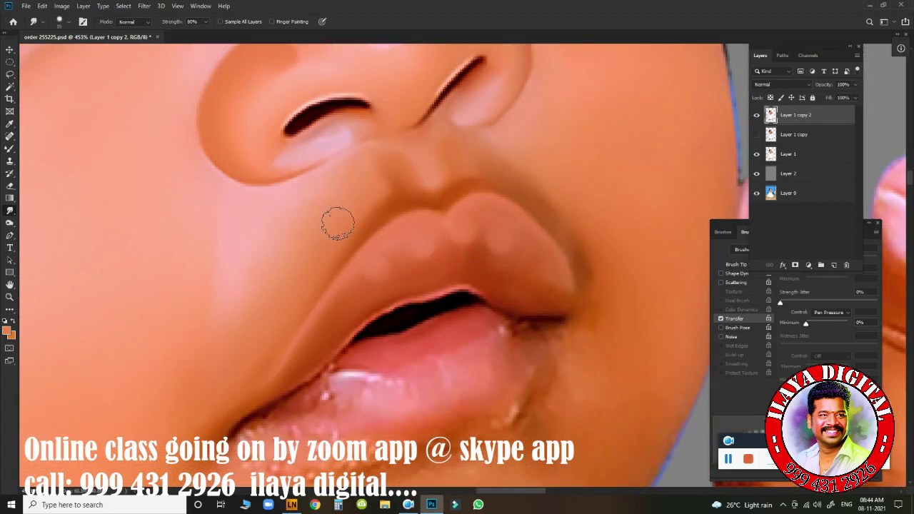
- Smudge the philtrum and skin below the nose at 80% strength, size 15
key("8")
left_click_drag(336, 220, 347, 229)
key("bracketleft")
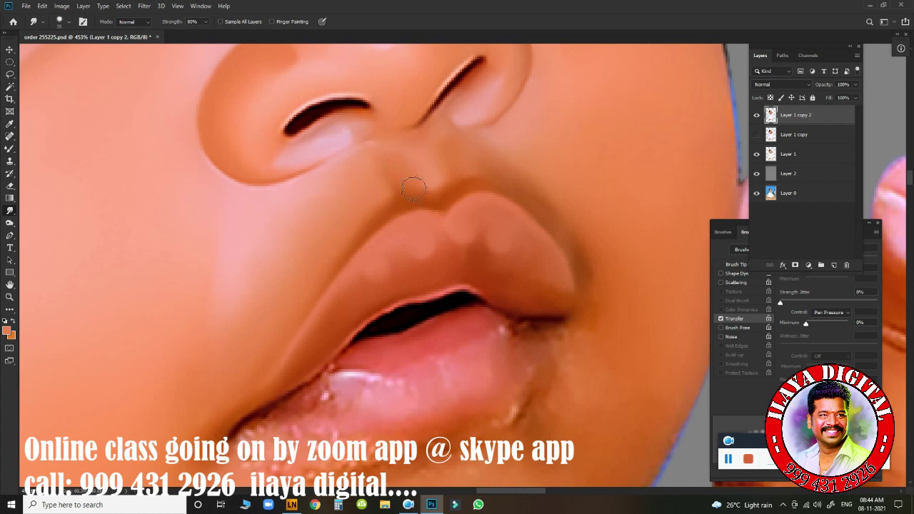
left_click(357, 177)
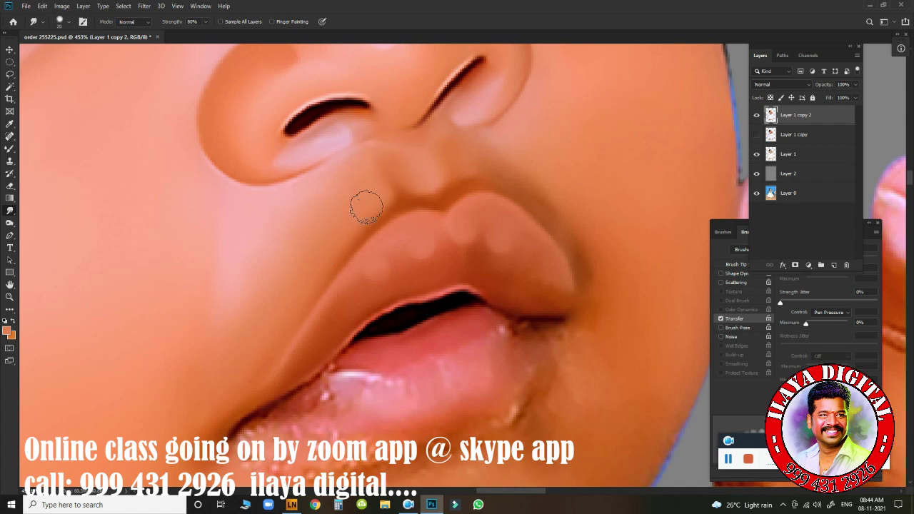
left_click_drag(447, 160, 520, 182)
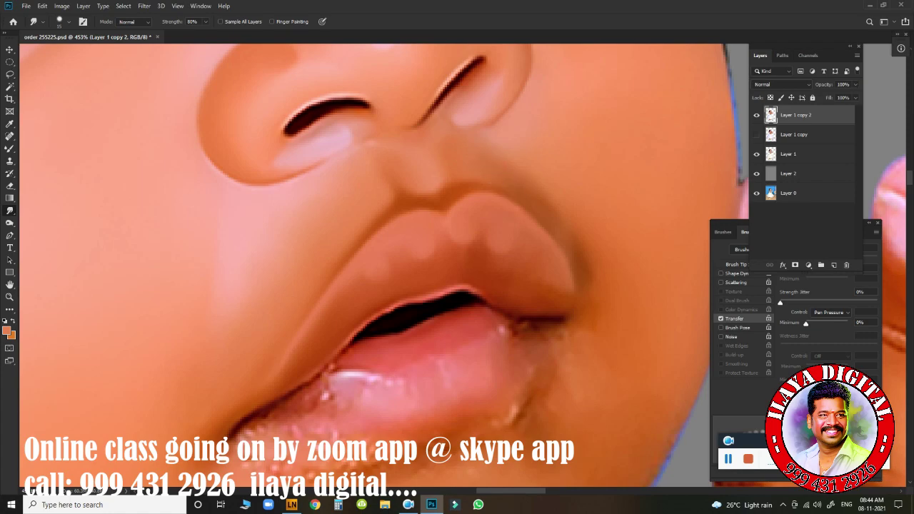
left_click_drag(406, 155, 416, 178)
left_click_drag(390, 146, 409, 181)
left_click_drag(490, 313, 477, 272)
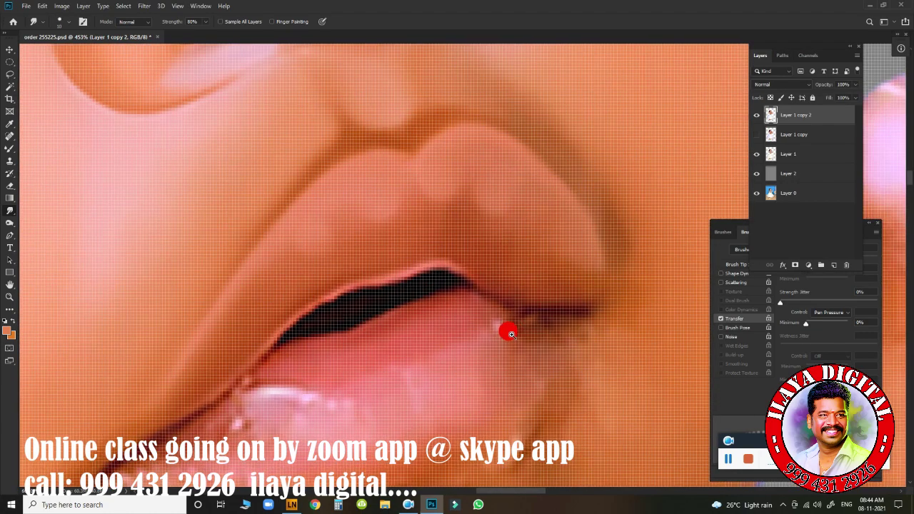
key("p")
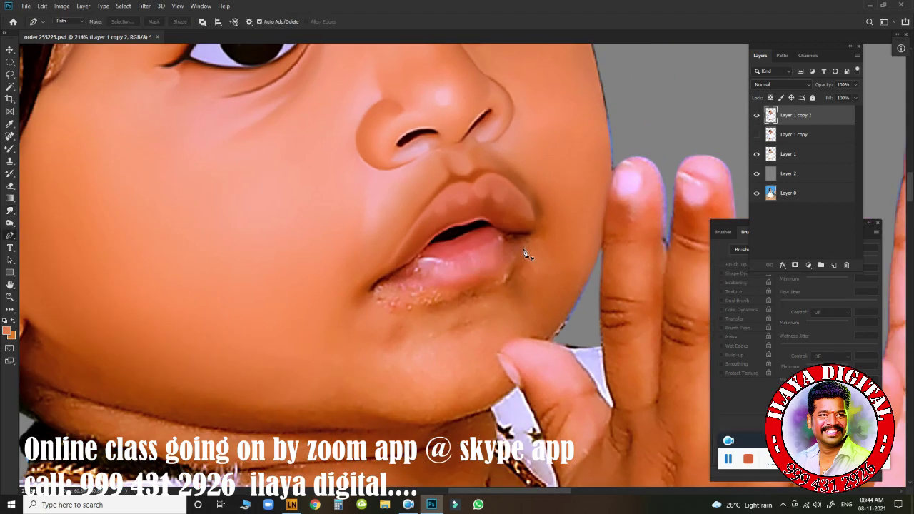
- Trace the lower lip with a Pen path and turn it into a feathered selection
left_click_drag(423, 289, 435, 291)
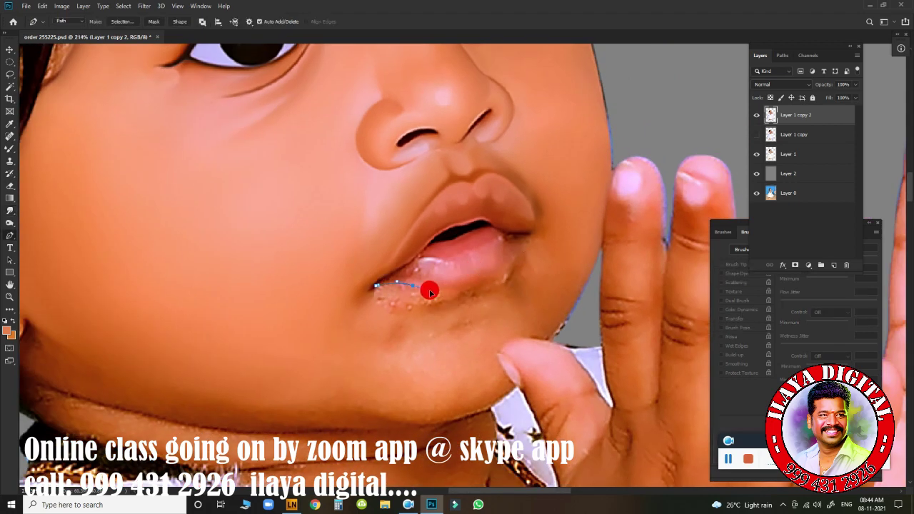
left_click_drag(499, 274, 507, 259)
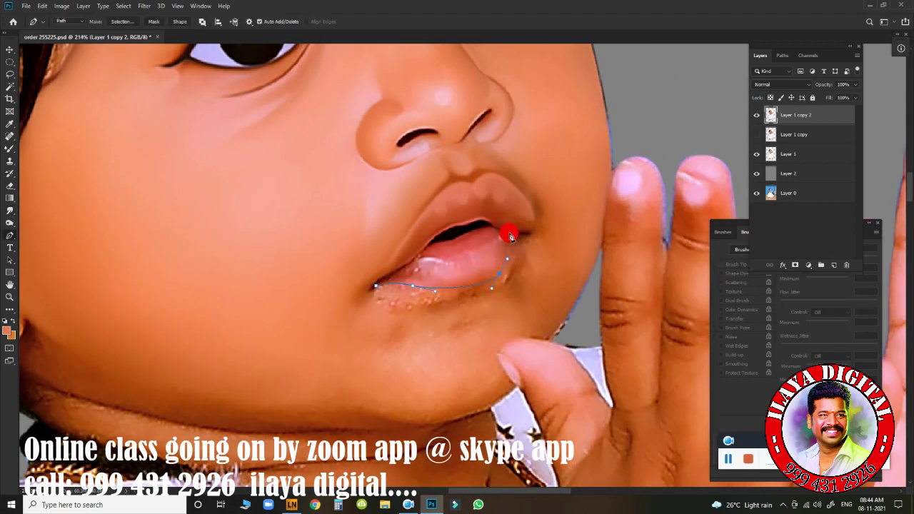
scroll(457, 300, "up", 3)
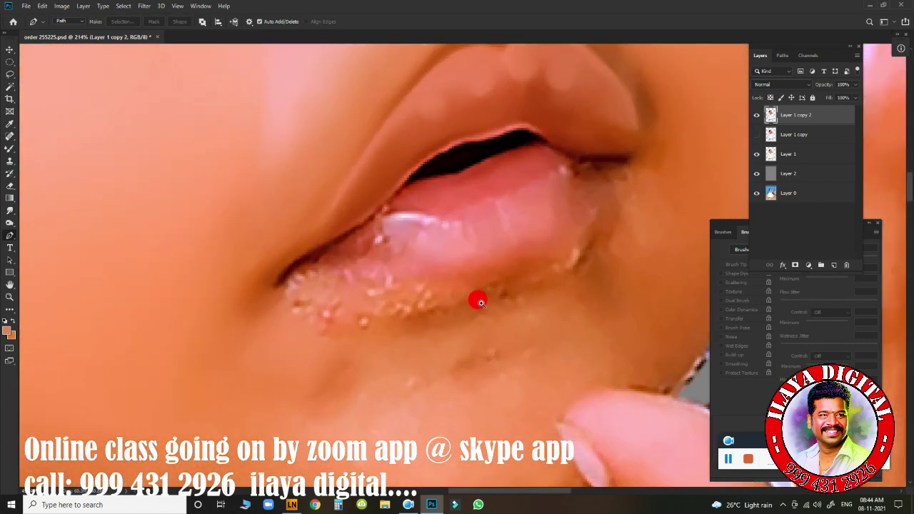
key("ctrl+Return")
key("shift+F6")
key("Return")
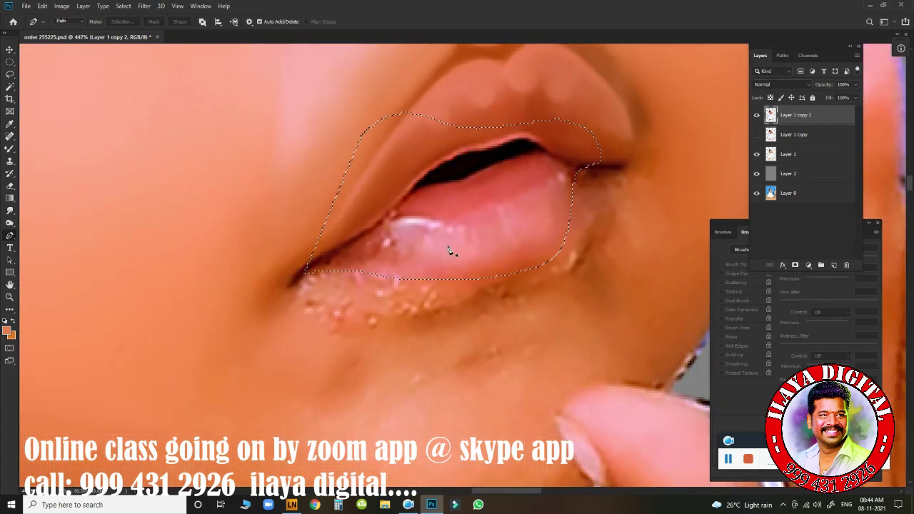
key("b")
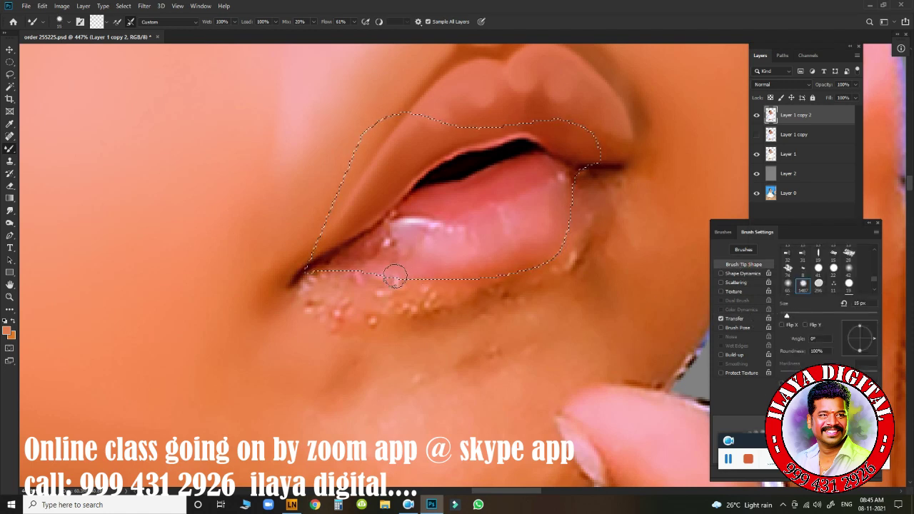
- Blend the lower lip surface, edge and highlights with the Mixer Brush (Wet 100%, Load 100%, Mix 20%, Flow 61%)
left_click_drag(386, 270, 317, 265)
mouse_move(360, 236)
left_mouse_down()
mouse_move(415, 216)
mouse_move(407, 222)
mouse_move(457, 227)
mouse_move(504, 217)
mouse_move(502, 207)
left_mouse_up()
left_click_drag(555, 178, 554, 183)
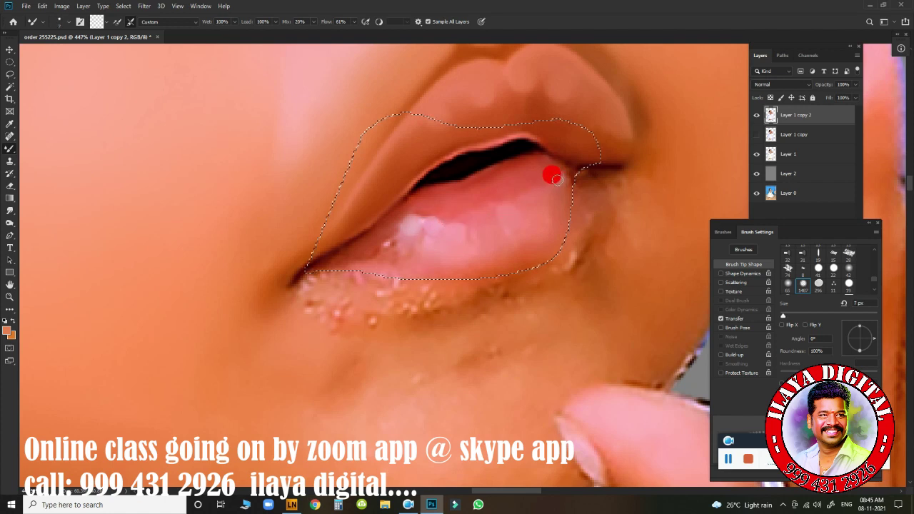
left_click(388, 243)
mouse_move(392, 245)
left_mouse_down()
mouse_move(409, 252)
mouse_move(430, 236)
left_mouse_up()
mouse_move(374, 236)
left_mouse_down()
mouse_move(360, 254)
mouse_move(351, 245)
left_mouse_up()
left_click_drag(482, 257, 393, 280)
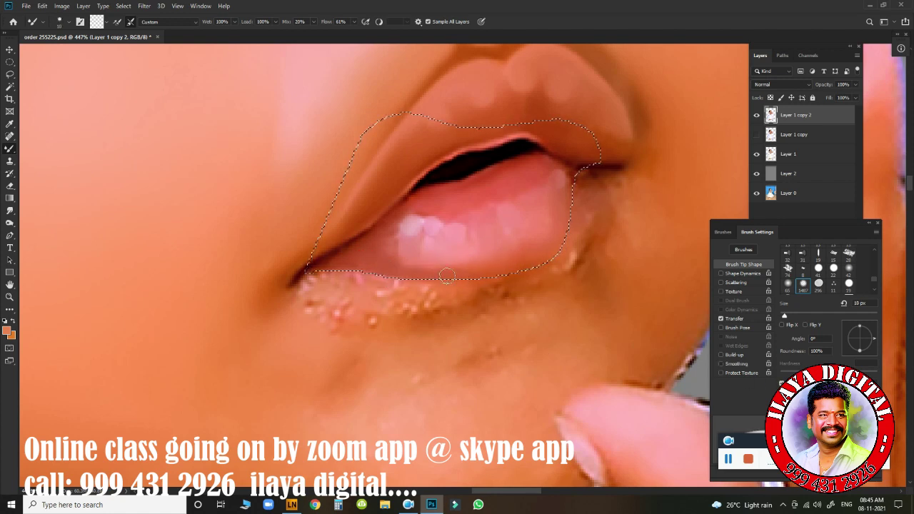
left_click_drag(372, 269, 472, 274)
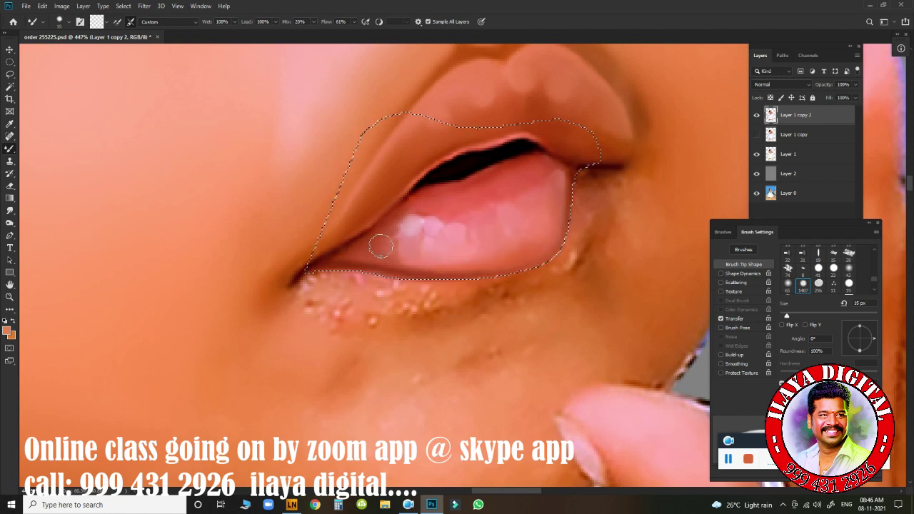
left_click_drag(380, 246, 428, 252)
key("bracketright")
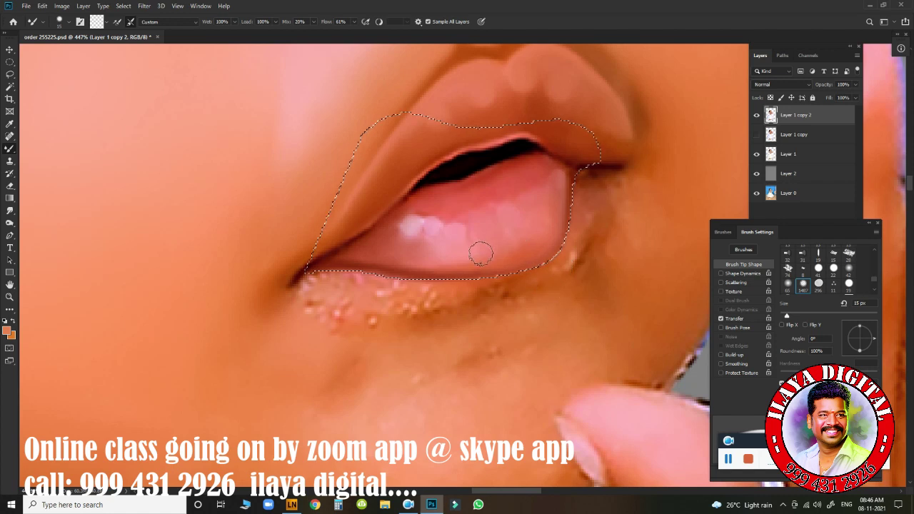
- Smudge the lower-lip highlights and the bumps left of the lip, growing the brush to 20 px
key("r")
left_click_drag(507, 159, 515, 166)
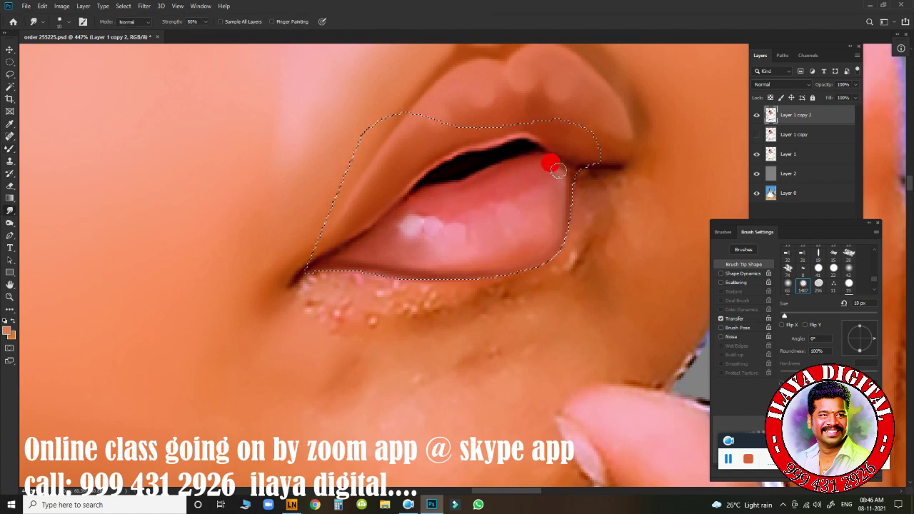
left_click_drag(542, 214, 468, 232)
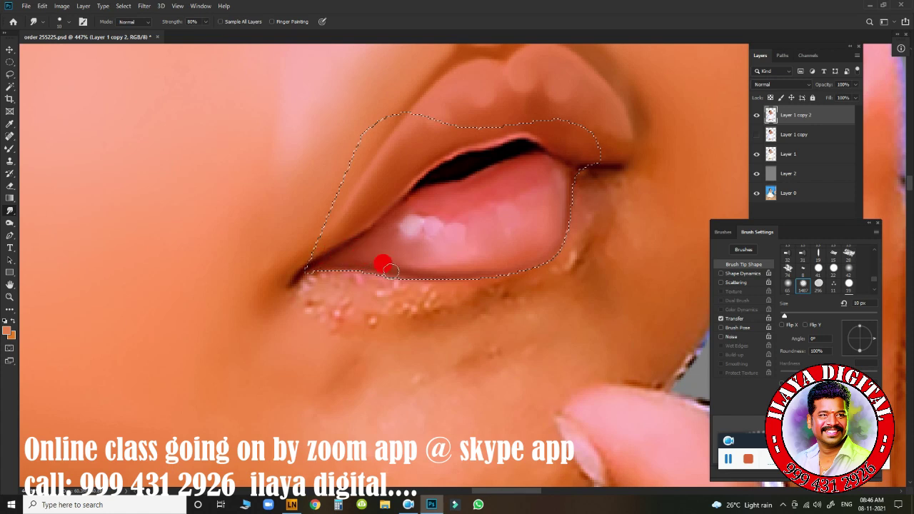
key("bracketright")
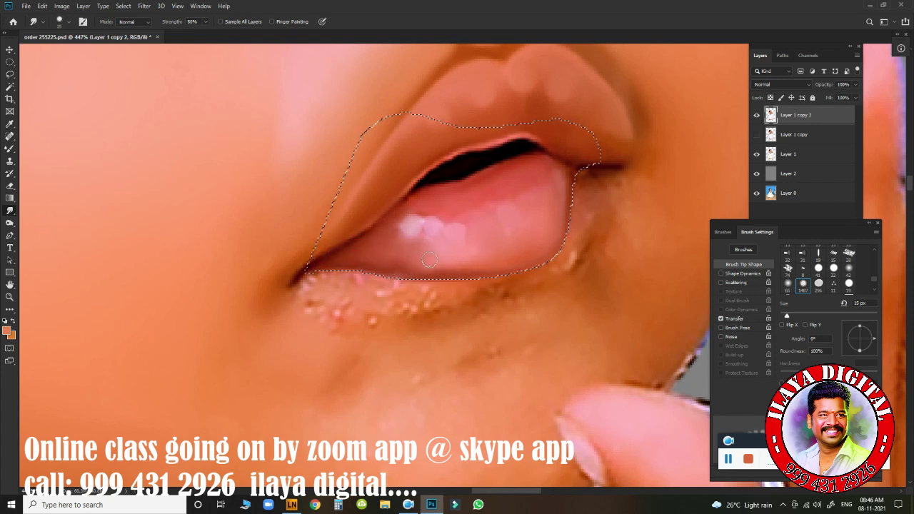
left_click_drag(431, 259, 417, 230)
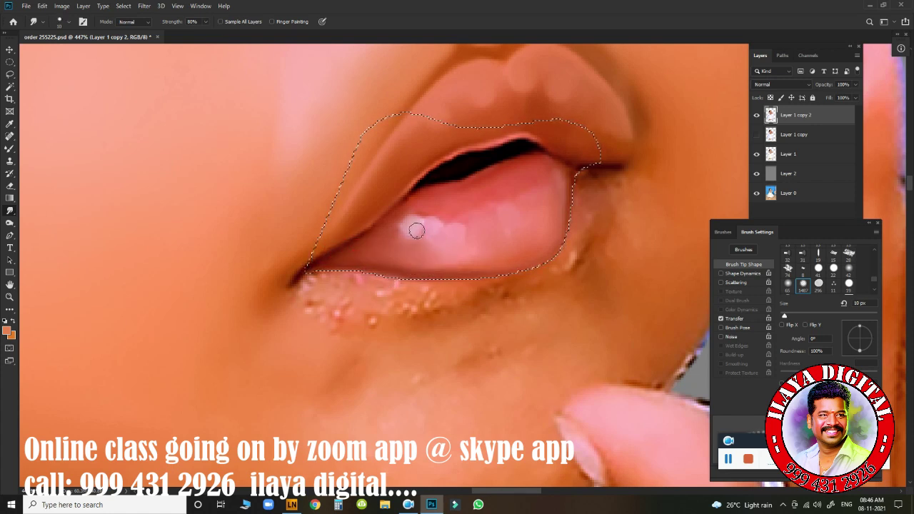
left_click_drag(503, 204, 529, 203)
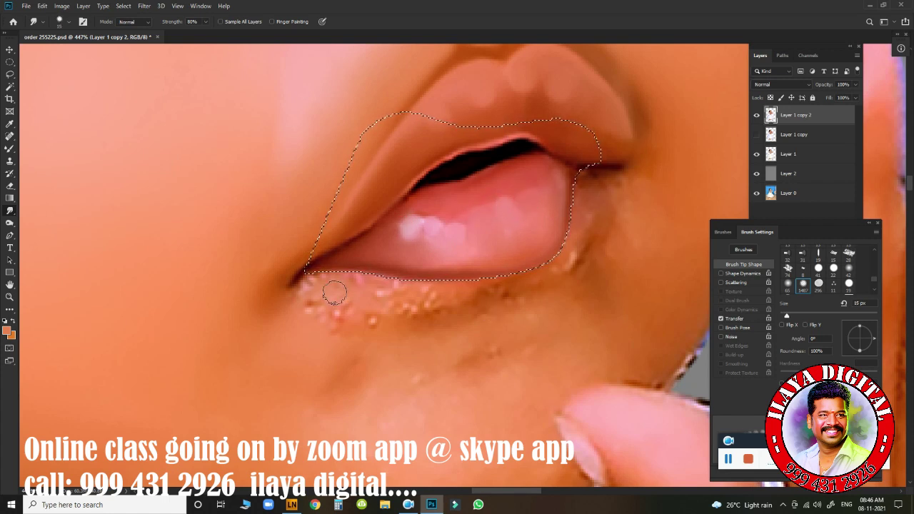
left_click_drag(335, 293, 322, 298)
key("bracketright")
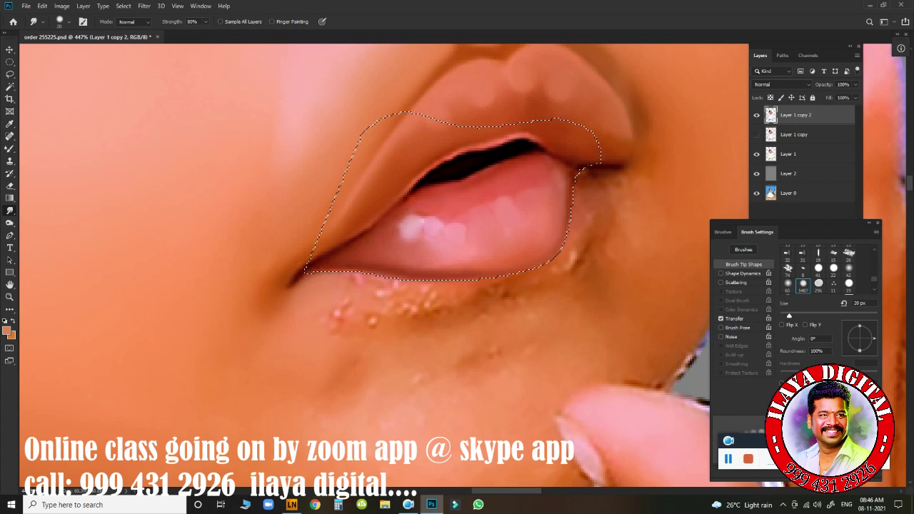
left_click_drag(364, 283, 471, 277)
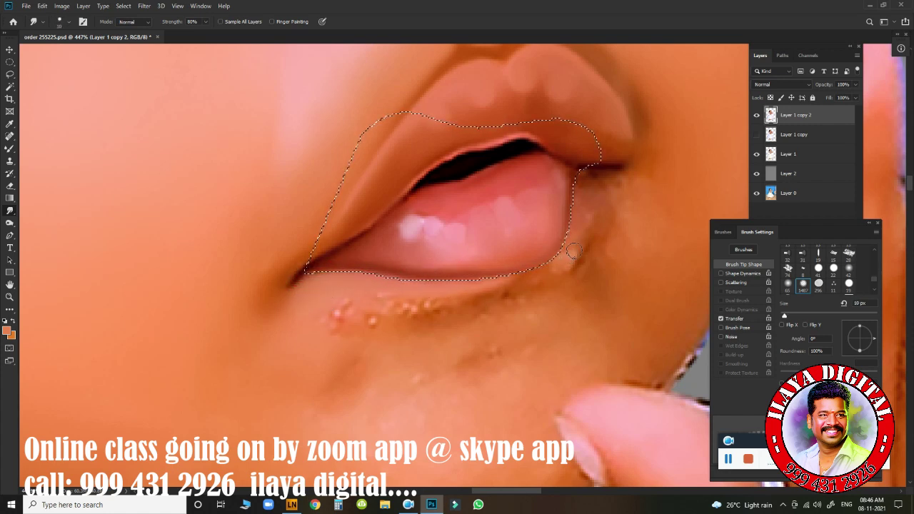
- Blend the lower lip edge, right corner and skin below with the Mixer Brush
key("b")
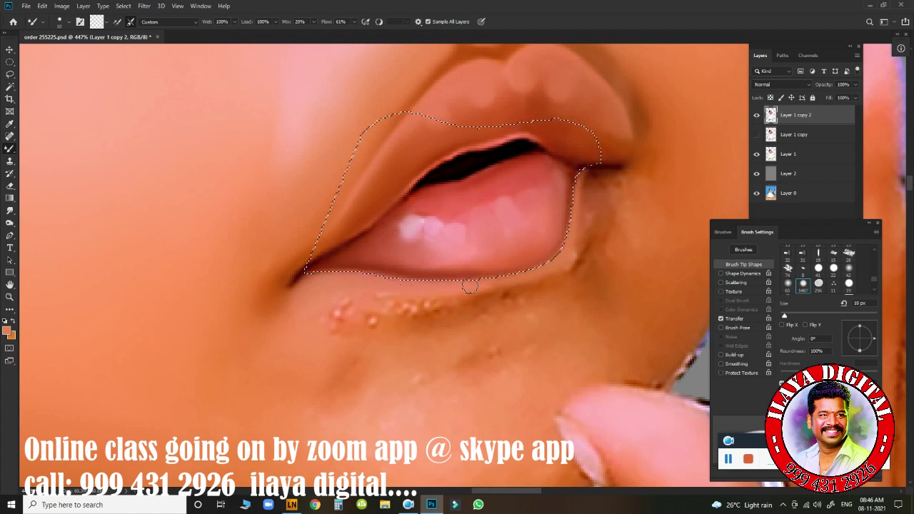
left_click_drag(470, 286, 529, 275)
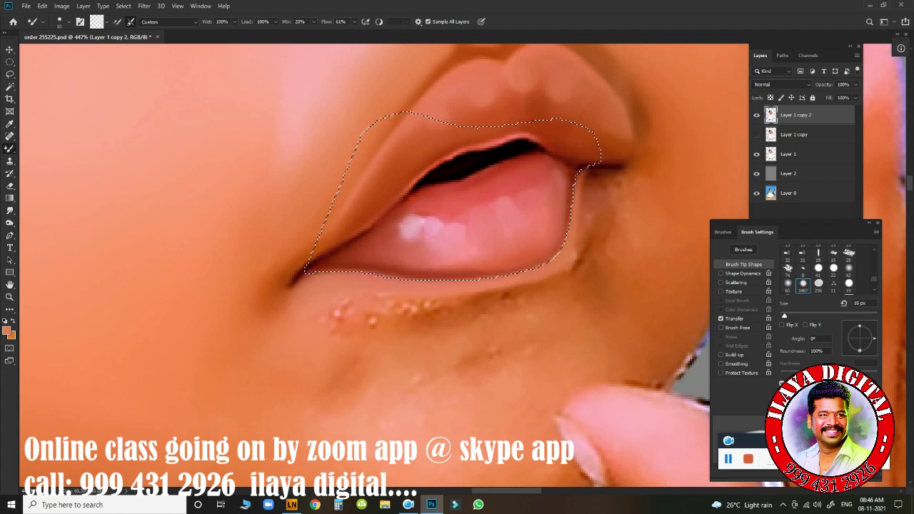
mouse_move(574, 241)
left_mouse_down()
mouse_move(561, 261)
mouse_move(506, 285)
mouse_move(407, 302)
mouse_move(438, 308)
mouse_move(386, 308)
left_mouse_up()
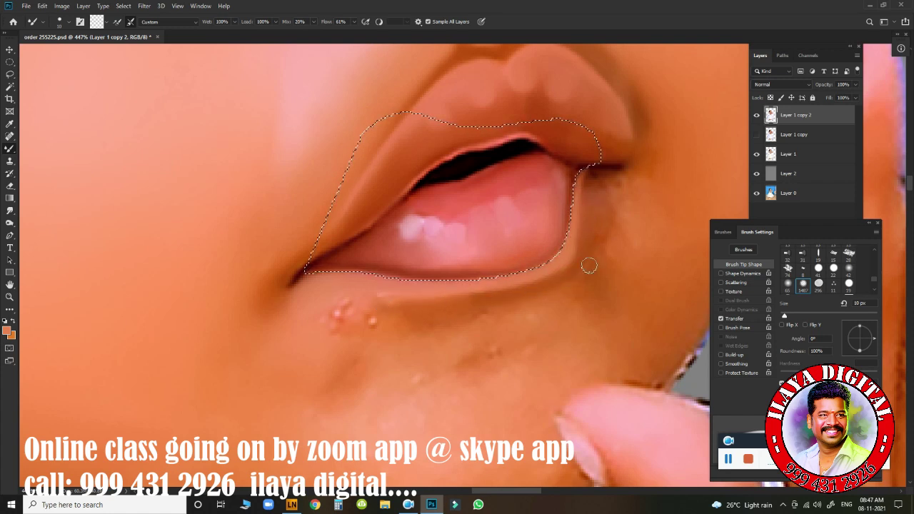
left_click_drag(616, 201, 565, 279)
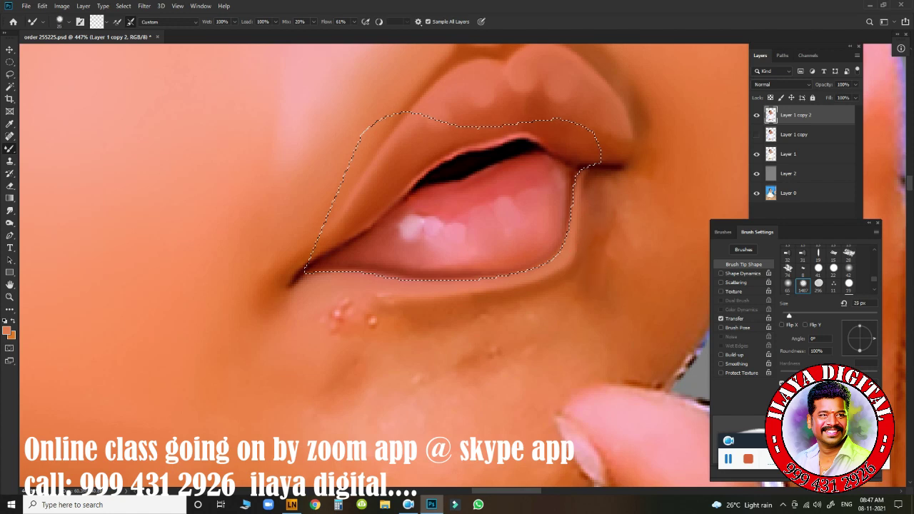
mouse_move(557, 314)
left_mouse_down()
mouse_move(484, 343)
mouse_move(351, 337)
mouse_move(373, 320)
mouse_move(332, 397)
left_mouse_up()
- Smudge the lower lip at 15 px and release the lip selection
key("r")
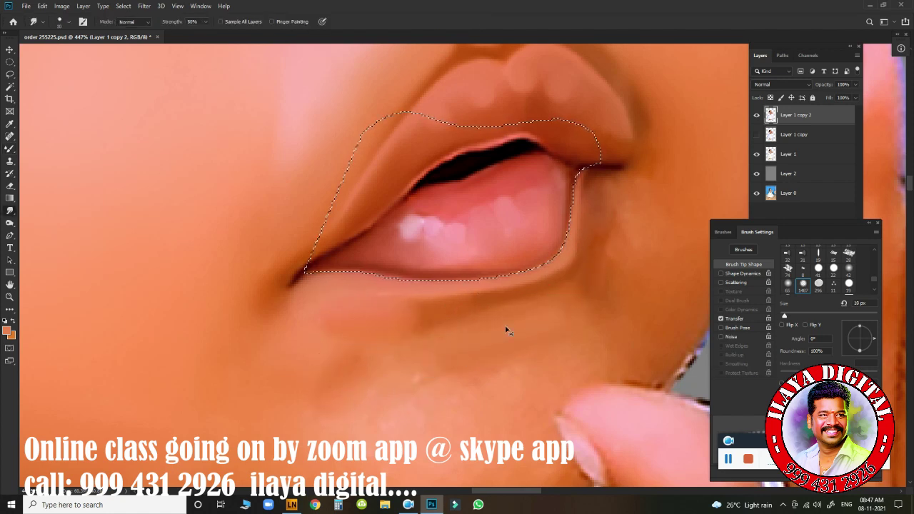
key("bracketright")
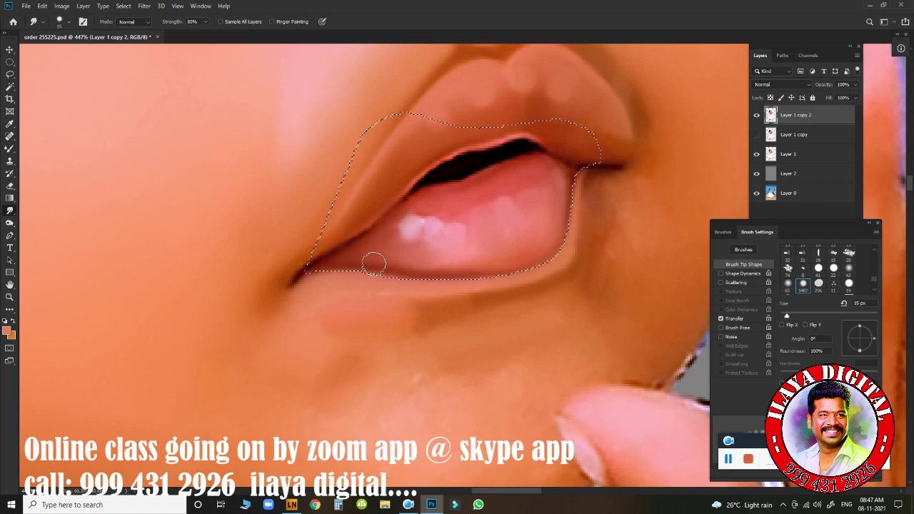
mouse_move(373, 261)
left_mouse_down()
mouse_move(390, 253)
mouse_move(488, 253)
mouse_move(519, 284)
left_mouse_up()
key("ctrl+0")
left_click_drag(516, 326, 497, 265)
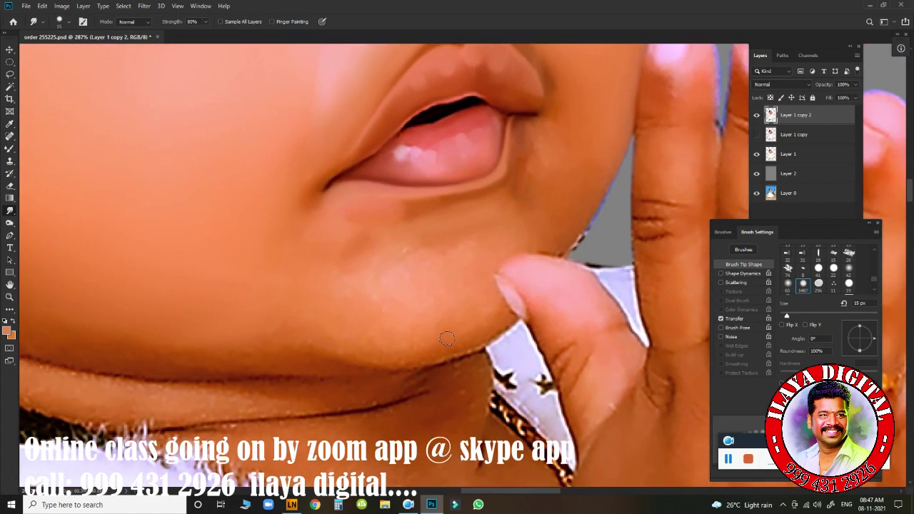
- With a 45 px Smudge brush in full-screen view, smooth the chin, lower-lip crease and mouth-corner skin
key("bracketright")
key("bracketright")
key("bracketright")
mouse_move(386, 318)
left_mouse_down()
mouse_move(370, 340)
mouse_move(381, 322)
left_mouse_up()
key("F5")
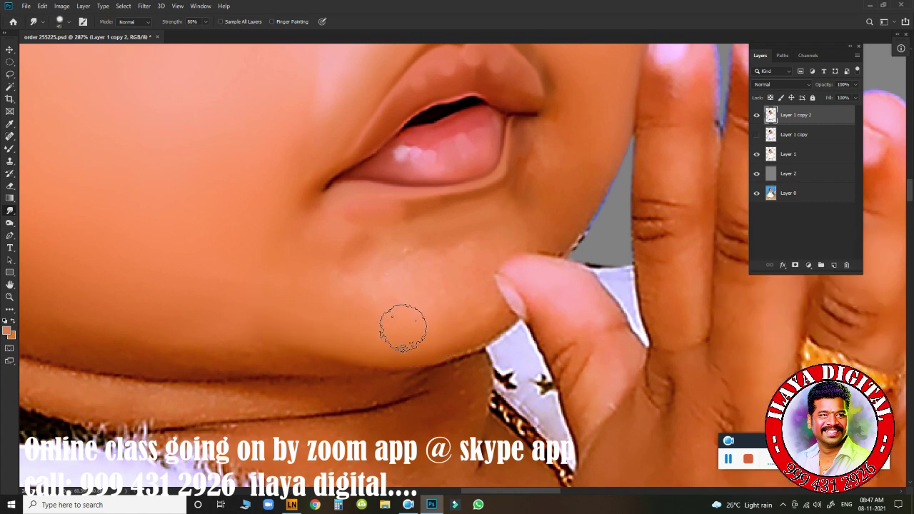
key("f")
key("f")
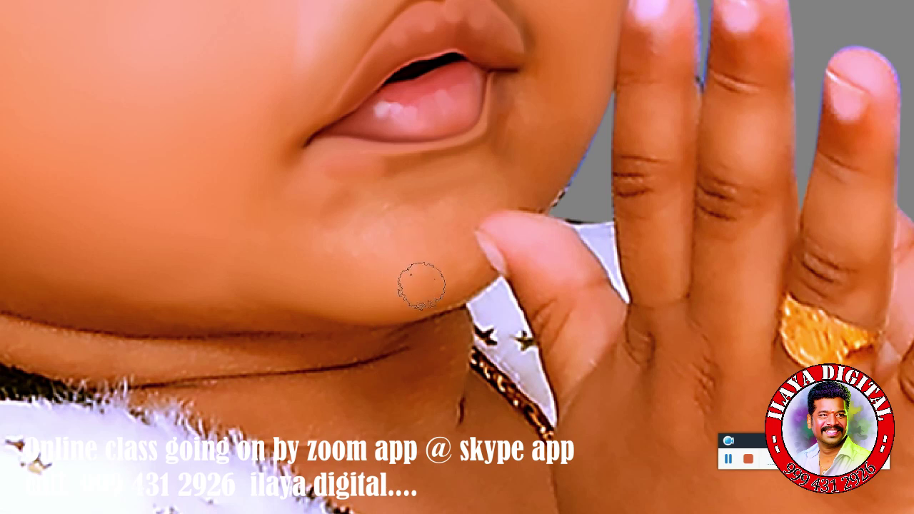
left_click_drag(282, 143, 300, 171)
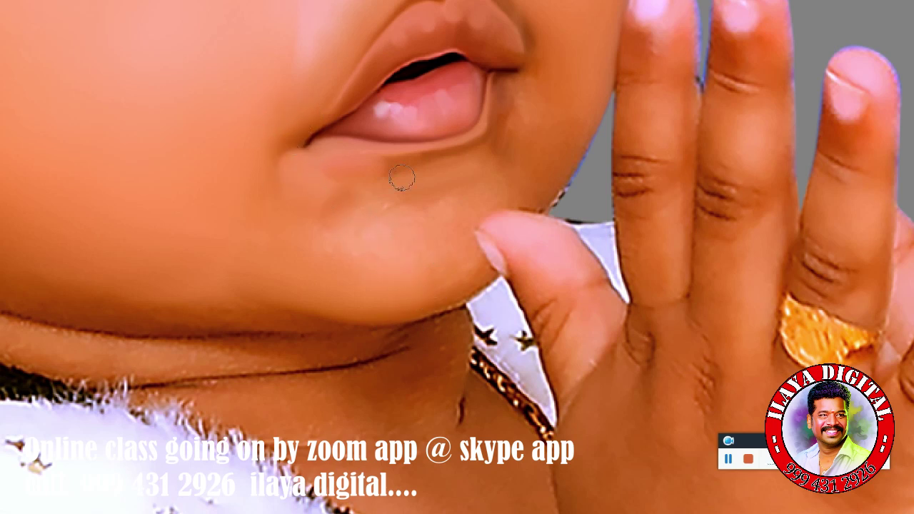
mouse_move(405, 162)
left_mouse_down()
mouse_move(439, 165)
mouse_move(331, 165)
mouse_move(392, 165)
left_mouse_up()
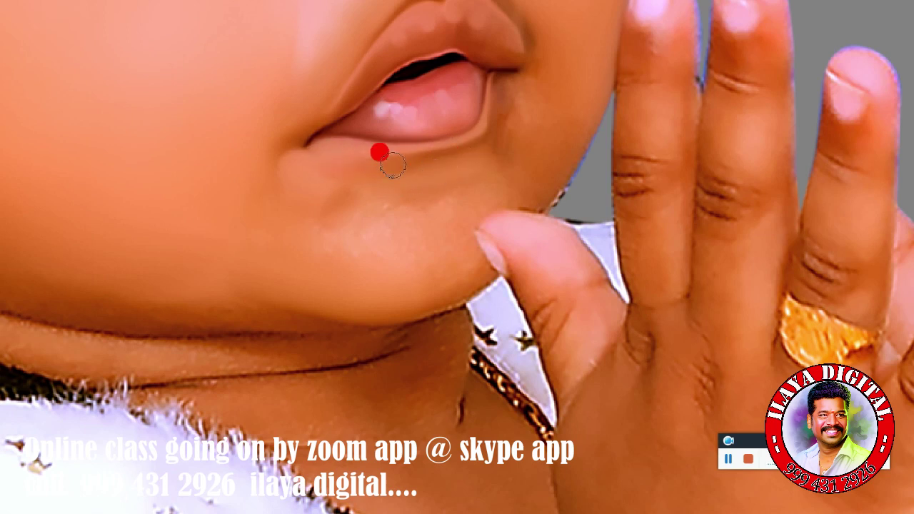
mouse_move(332, 201)
left_mouse_down()
mouse_move(394, 200)
mouse_move(480, 170)
mouse_move(508, 126)
mouse_move(511, 86)
left_mouse_up()
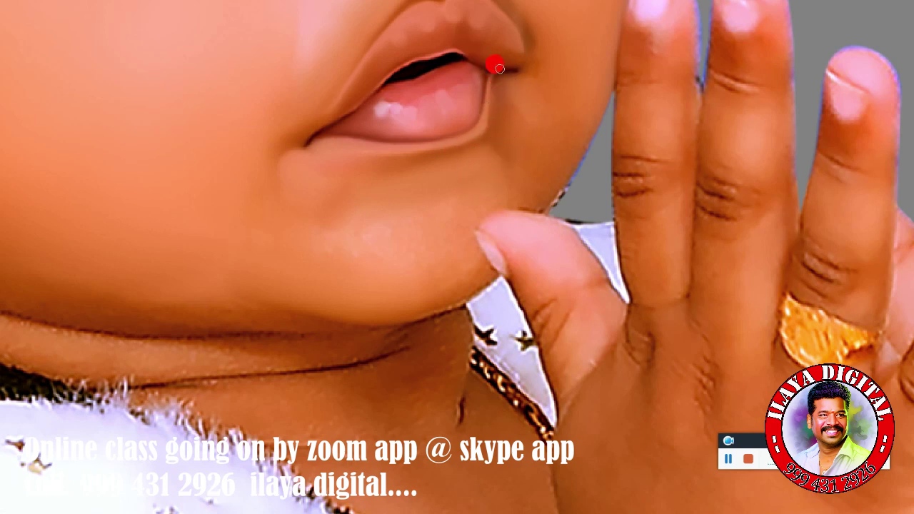
left_click_drag(560, 72, 540, 35)
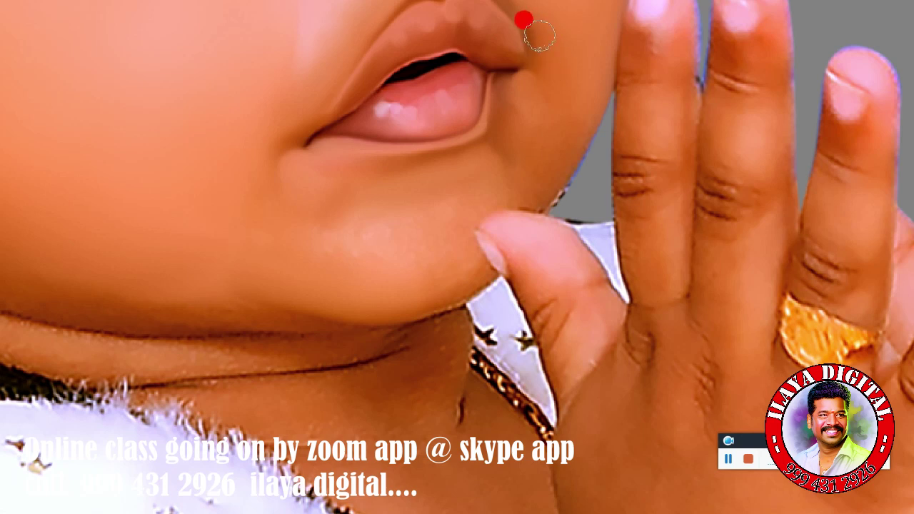
mouse_move(553, 67)
left_mouse_down()
mouse_move(551, 160)
mouse_move(522, 133)
mouse_move(529, 127)
mouse_move(479, 170)
mouse_move(532, 183)
left_mouse_up()
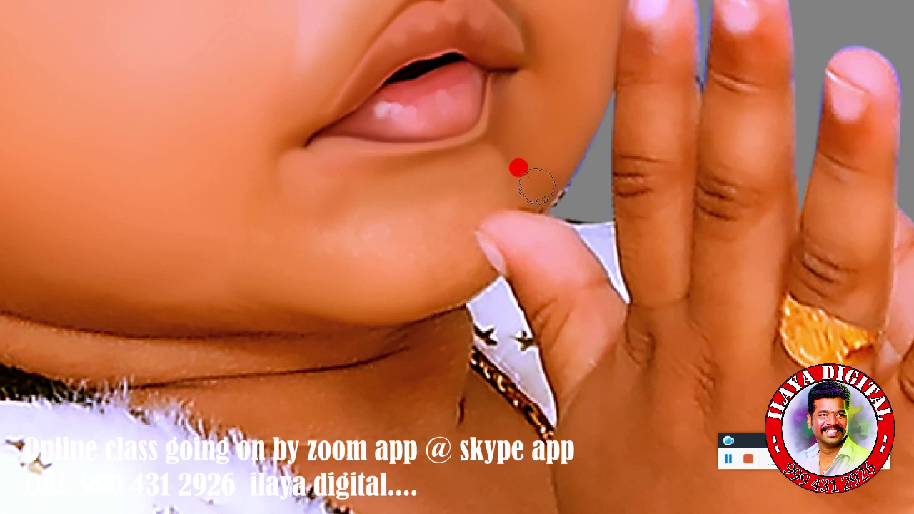
key("F7")
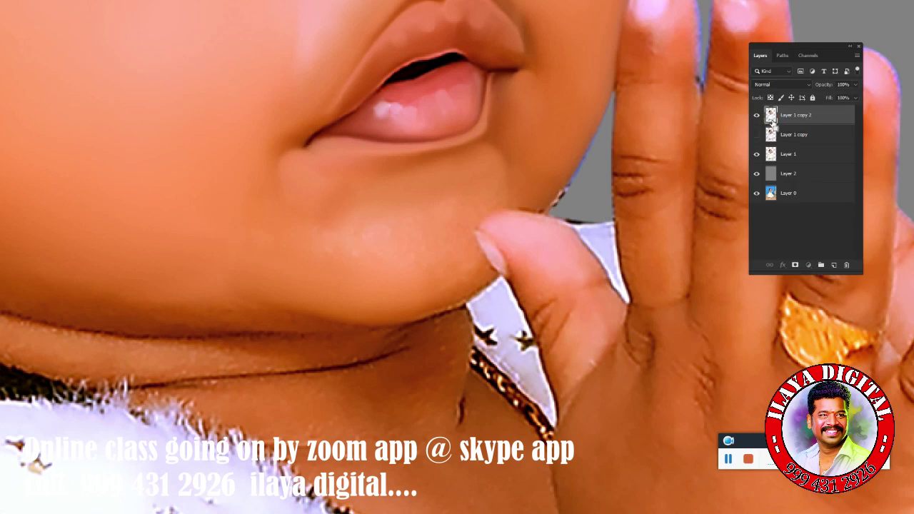
- Load Layer 1 copy 2's content as a selection
double_click(770, 117)
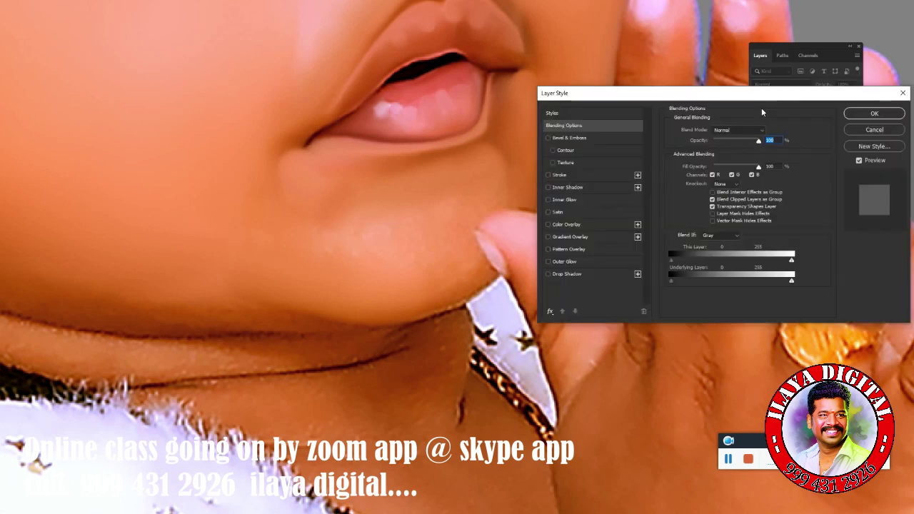
key("Escape")
left_click(771, 116, "ctrl")
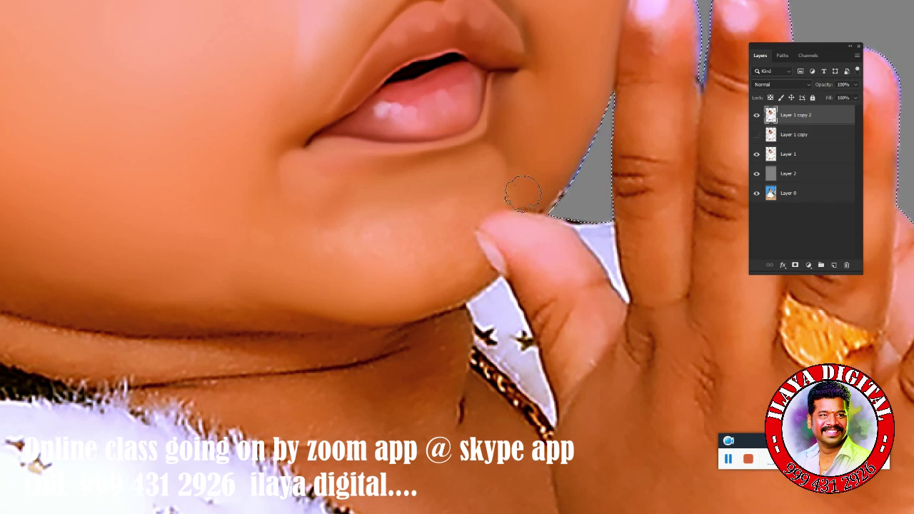
- Smudge the cheek edge and chin skin toward the thumb with the Mixer Brush
left_click(573, 113)
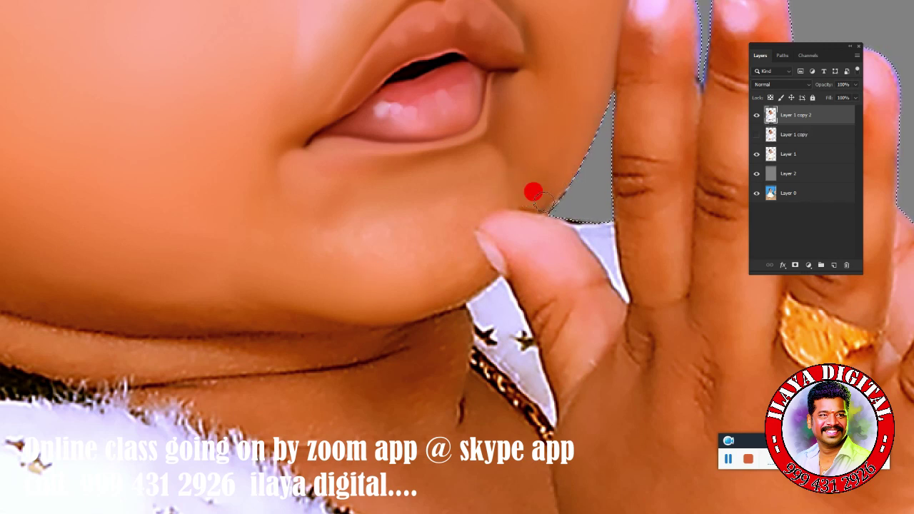
left_click_drag(573, 112, 531, 196)
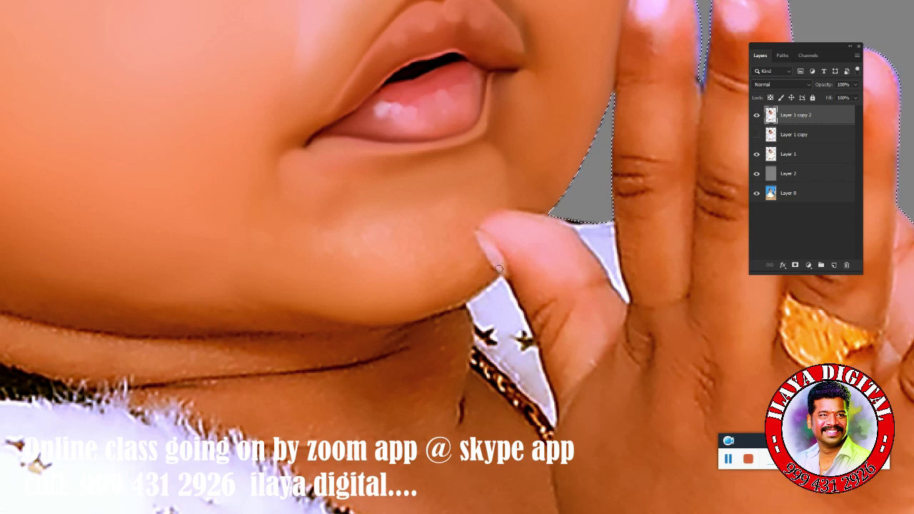
left_click(484, 259)
mouse_move(404, 303)
left_mouse_down()
mouse_move(477, 282)
mouse_move(250, 274)
left_mouse_up()
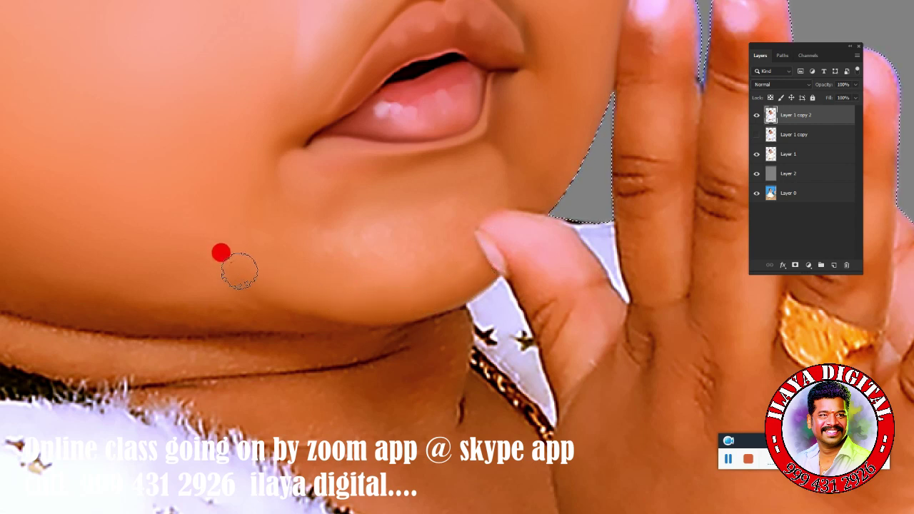
left_click_drag(380, 247, 367, 229)
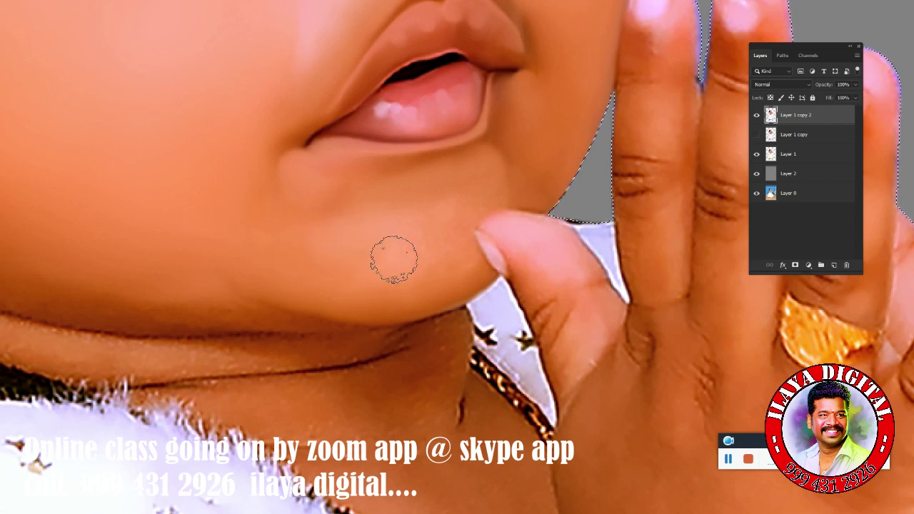
left_click(386, 254, "alt")
mouse_move(362, 320)
left_mouse_down()
mouse_move(383, 341)
mouse_move(454, 331)
mouse_move(400, 361)
mouse_move(398, 371)
mouse_move(347, 364)
mouse_move(356, 344)
mouse_move(327, 367)
mouse_move(418, 373)
mouse_move(384, 378)
mouse_move(504, 323)
mouse_move(478, 309)
left_mouse_up()
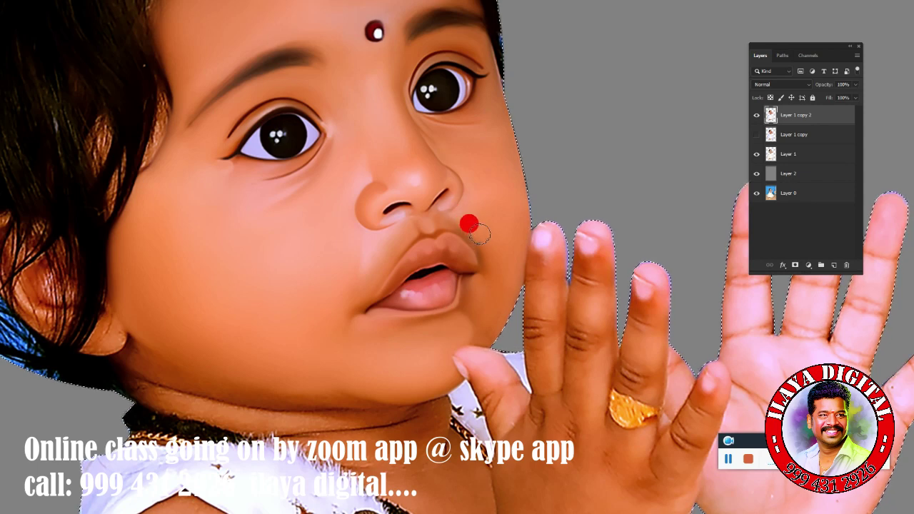
- Smooth the upper lip, cheek edge, eye corner and lip corner skin
mouse_move(478, 233)
left_mouse_down()
mouse_move(471, 227)
mouse_move(487, 249)
left_mouse_up()
left_click_drag(481, 159, 500, 183)
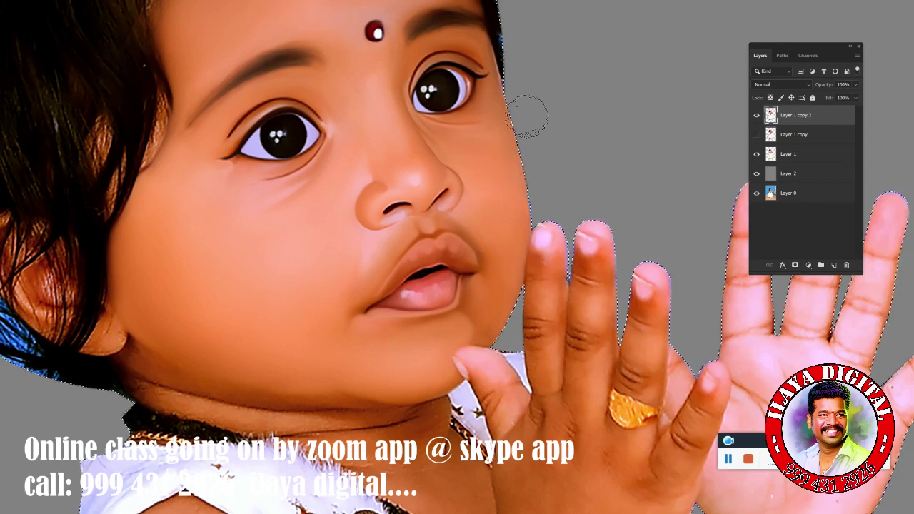
left_click_drag(500, 61, 498, 65)
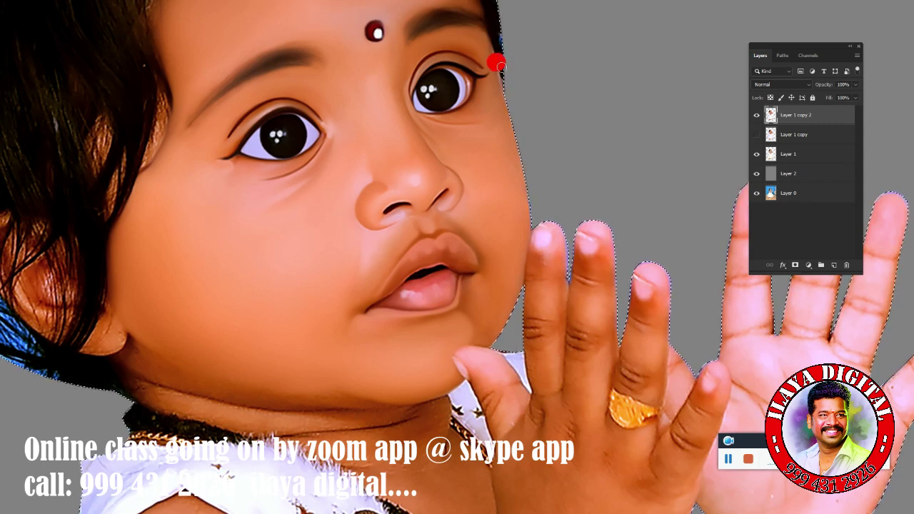
left_click(482, 286)
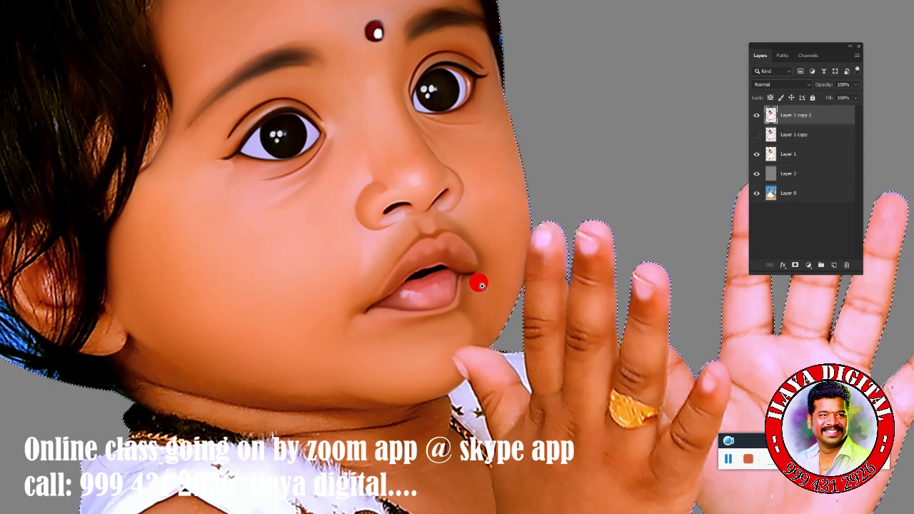
left_click_drag(482, 286, 431, 253)
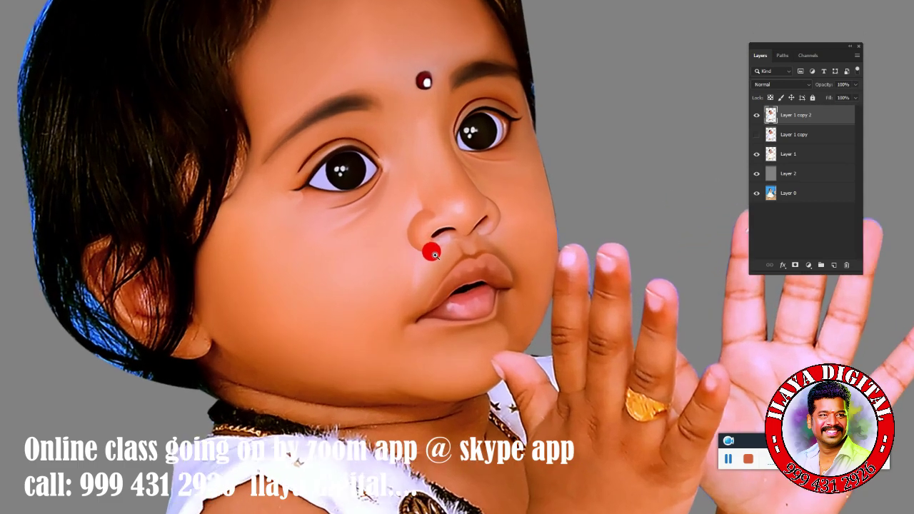
left_click_drag(431, 252, 510, 180)
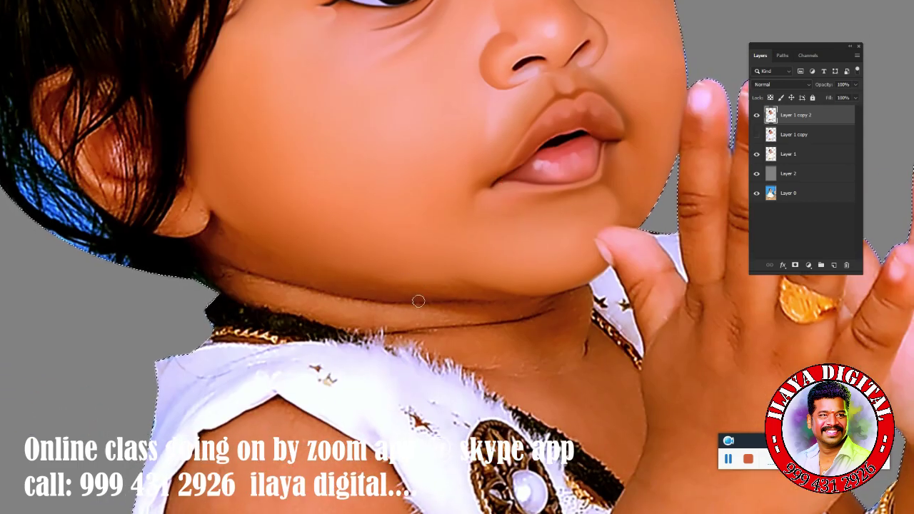
- Blend the neck and collar edge, neck crease and jaw beneath the ear
left_click_drag(208, 261, 204, 279)
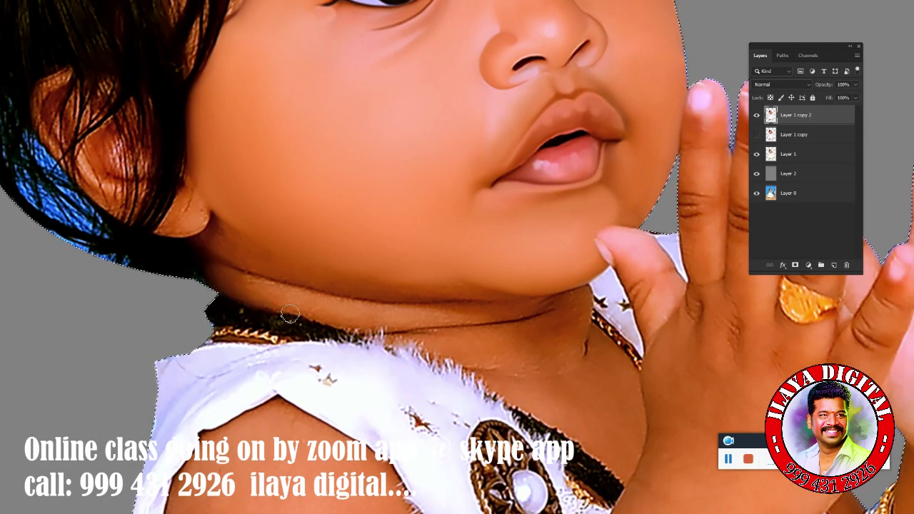
left_click_drag(289, 314, 311, 309)
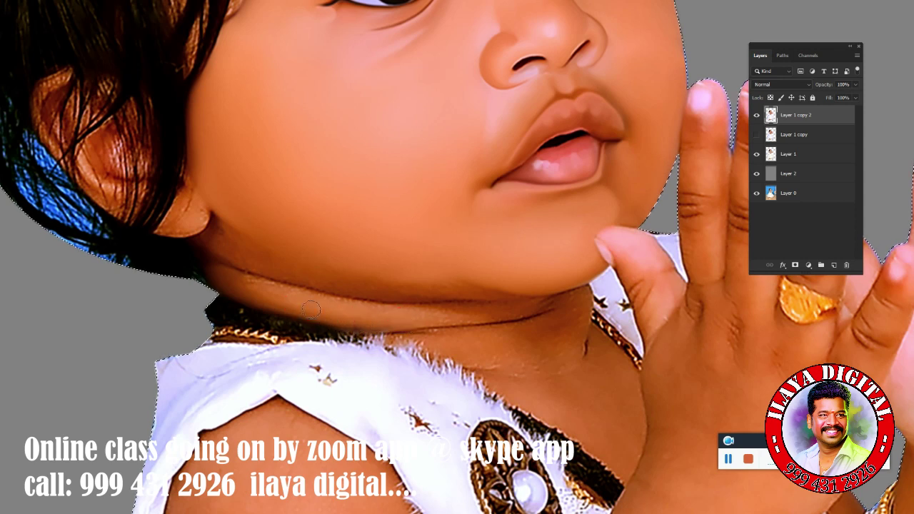
mouse_move(210, 231)
left_mouse_down()
mouse_move(232, 254)
mouse_move(278, 274)
mouse_move(343, 277)
left_mouse_up()
mouse_move(436, 285)
left_mouse_down()
mouse_move(469, 292)
mouse_move(460, 296)
left_mouse_up()
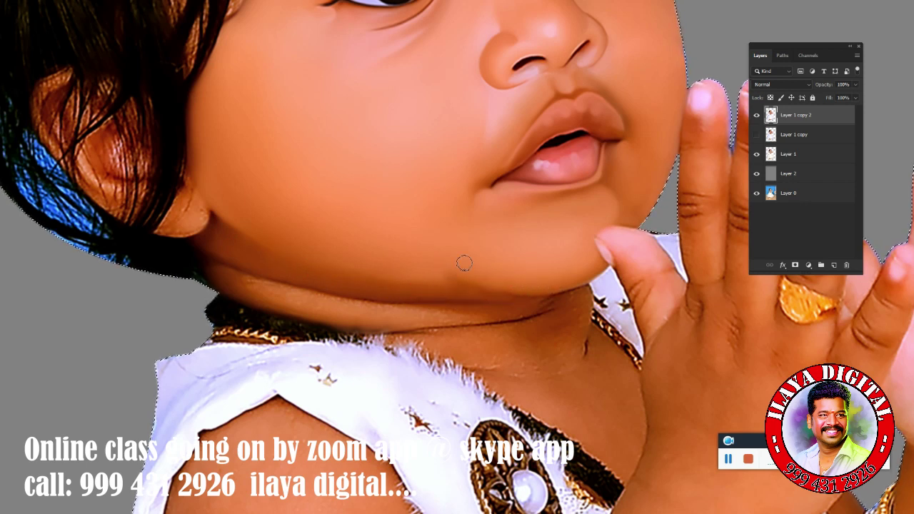
key("F5")
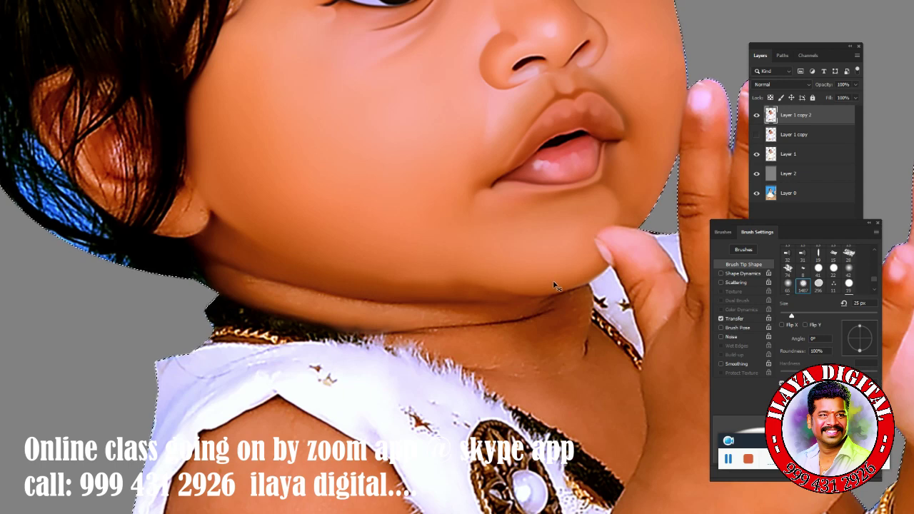
- Smudge the neck crease and chin edge, switching the brush between 15 and 35 px
mouse_move(520, 273)
left_mouse_down()
mouse_move(561, 225)
mouse_move(527, 198)
left_mouse_up()
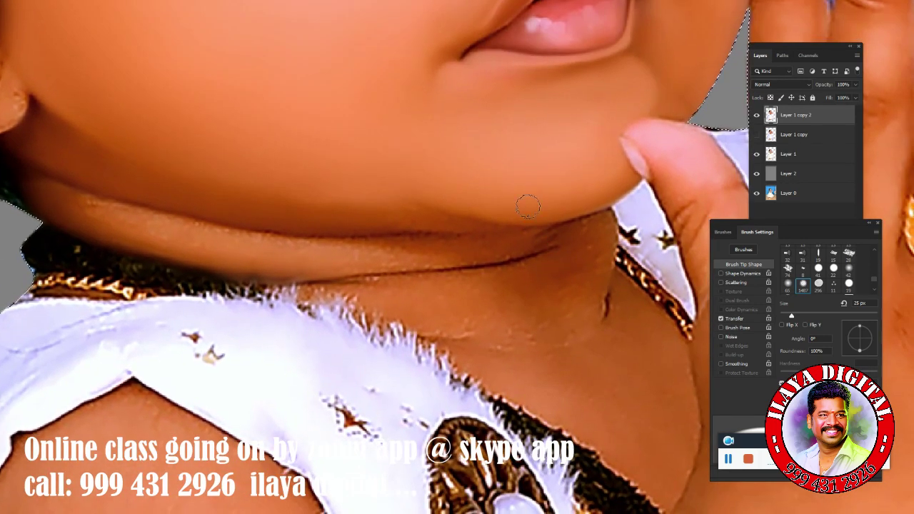
key("bracketright")
key("bracketleft")
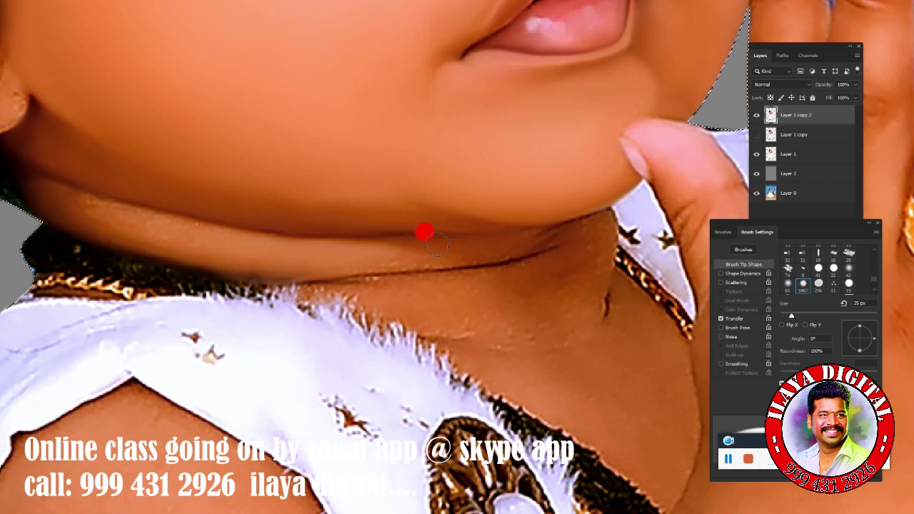
left_click_drag(436, 245, 419, 262)
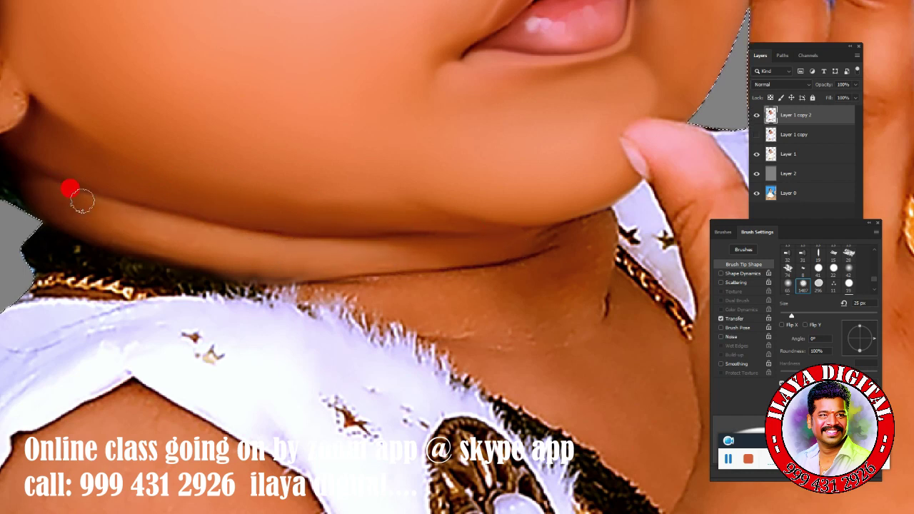
left_click_drag(72, 190, 137, 207)
left_click_drag(239, 269, 387, 266)
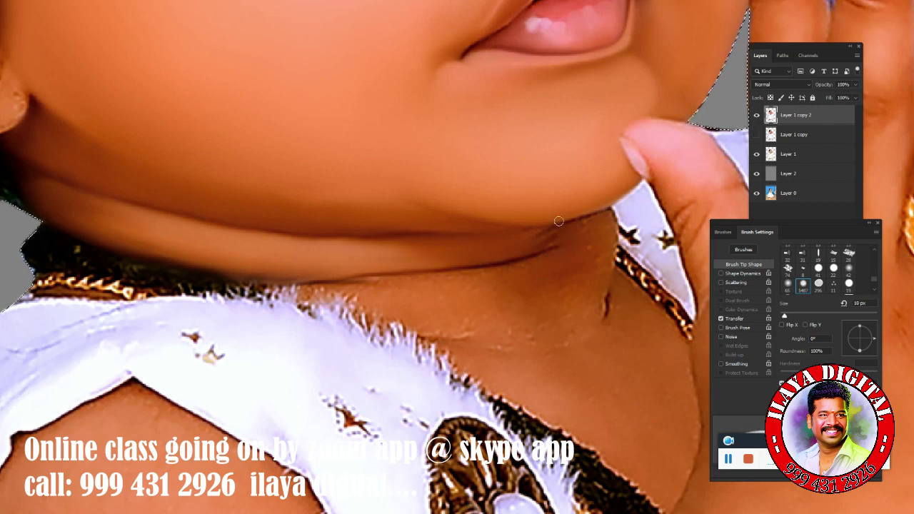
key("bracketright")
key("bracketright")
key("bracketright")
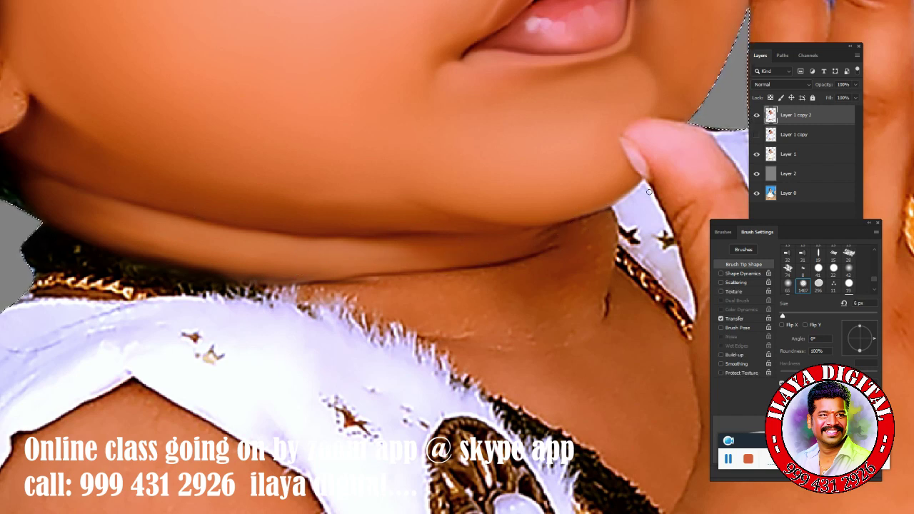
left_click(638, 183)
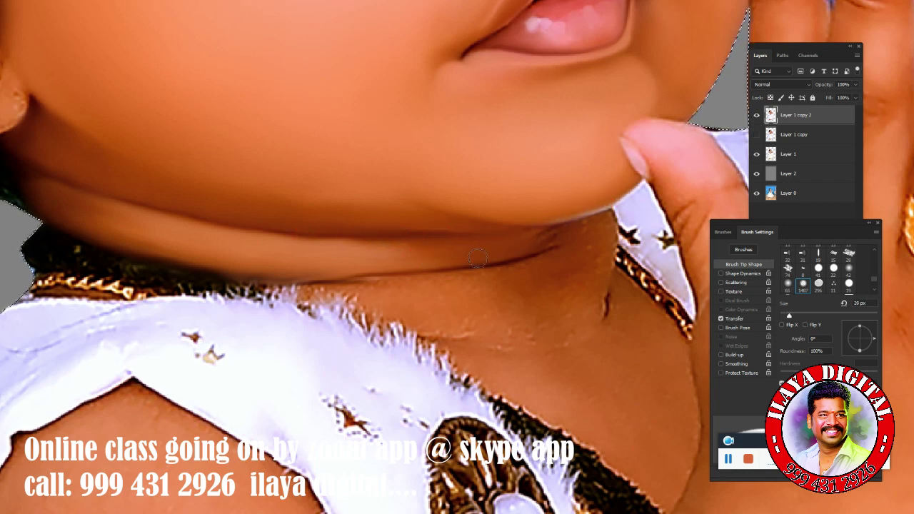
key("bracketleft")
key("bracketleft")
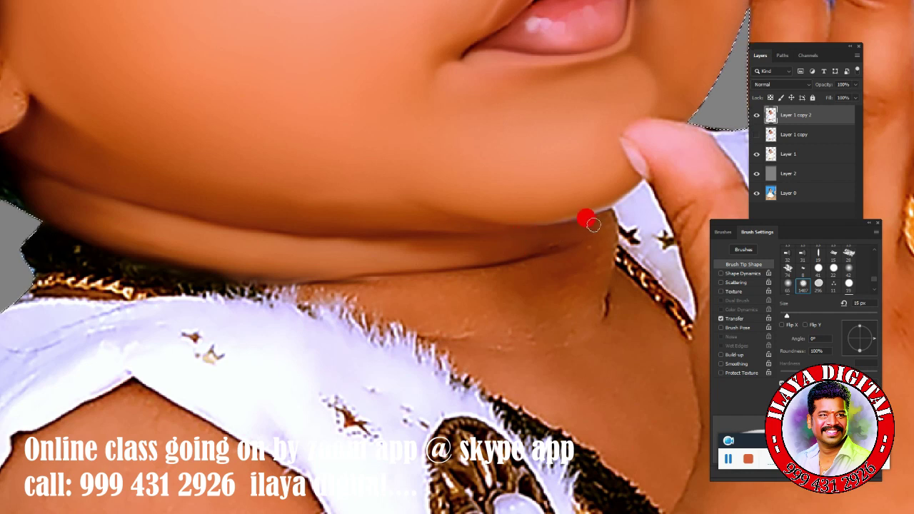
left_click_drag(518, 246, 529, 247)
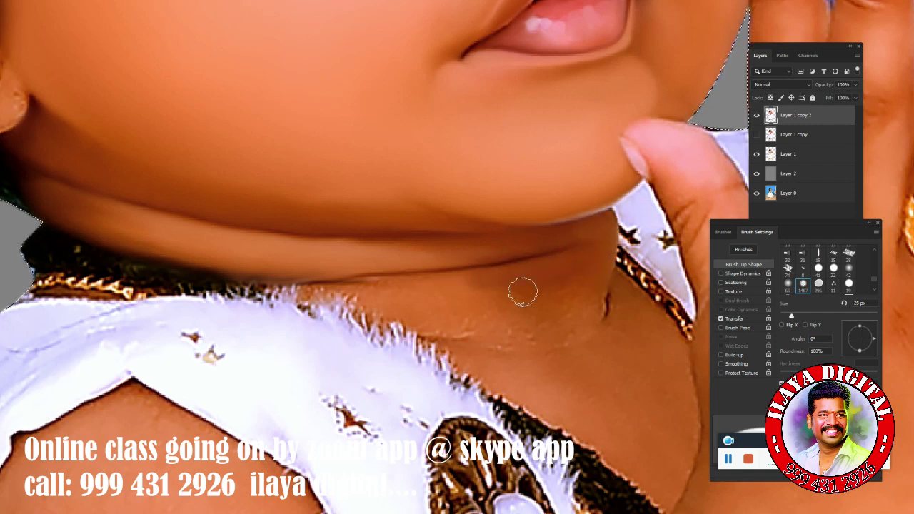
- Blend the skin running down to the lower neck with brush sizes from 10 to 30 px
key("bracketright")
left_click_drag(488, 322, 460, 326)
left_click_drag(542, 318, 578, 327)
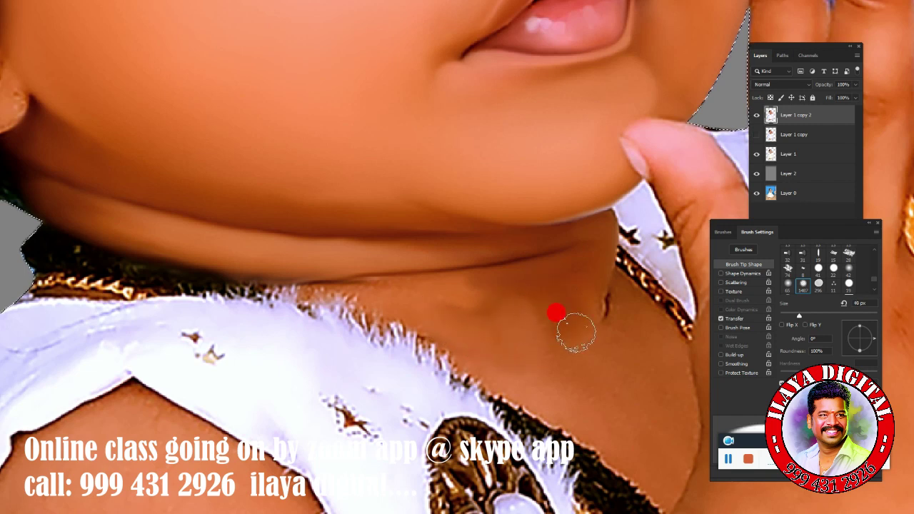
left_click_drag(420, 303, 343, 276)
key("bracketleft")
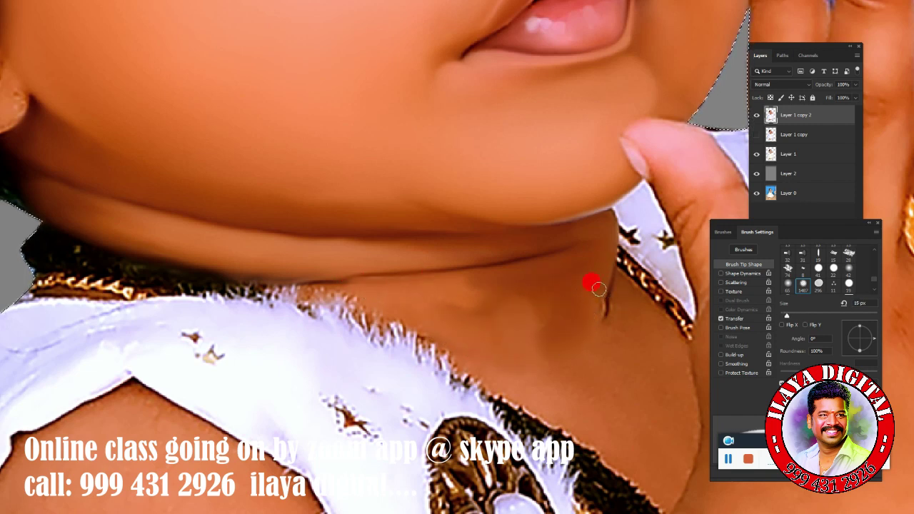
left_click_drag(612, 292, 678, 393)
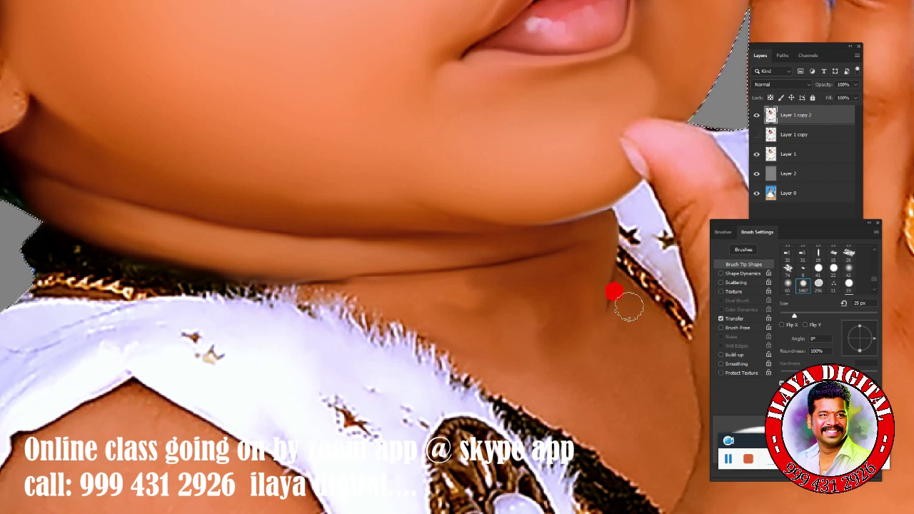
key("bracketright")
left_click_drag(649, 351, 602, 378)
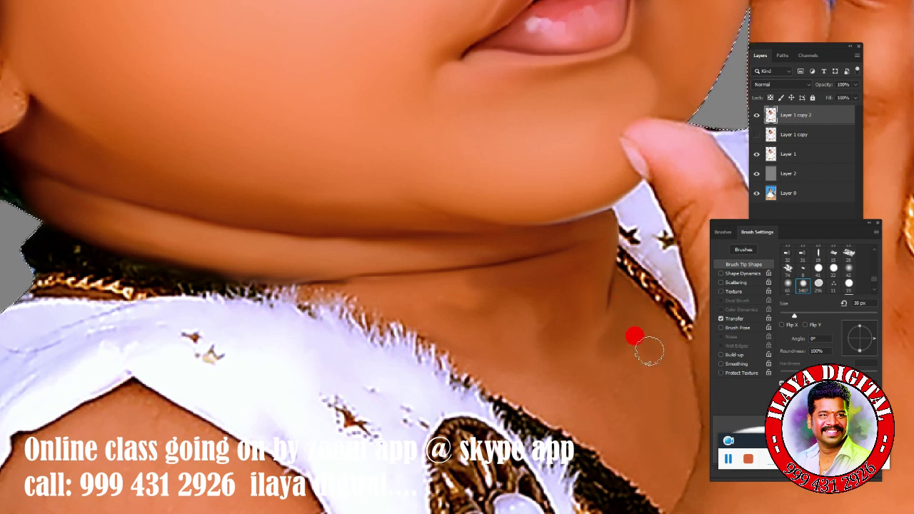
key("bracketright")
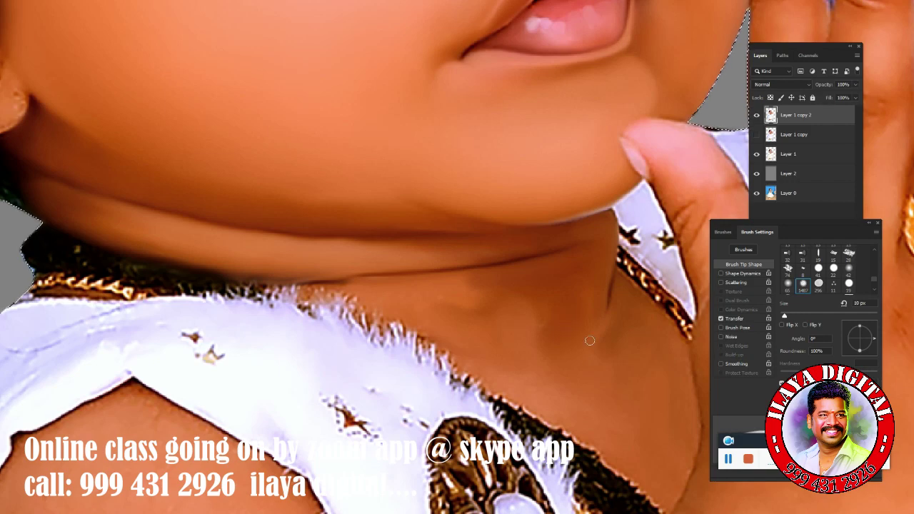
scroll(564, 327, "down", 5)
scroll(473, 297, "up", 5)
key("bracketleft")
key("bracketleft")
key("bracketleft")
- Finish blending the neck crease skin with a 25 px Mixer Brush
key("bracketright")
key("bracketright")
key("bracketright")
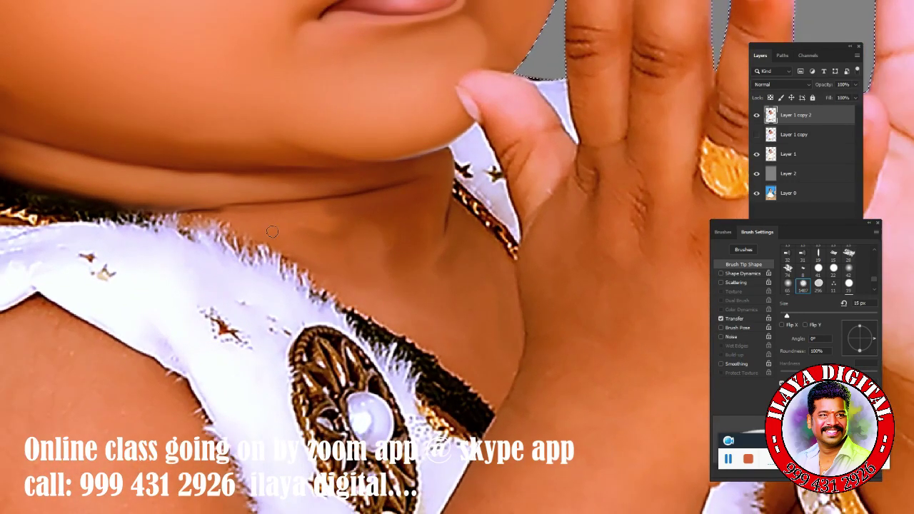
left_click_drag(132, 183, 200, 200)
left_click_drag(333, 186, 297, 210)
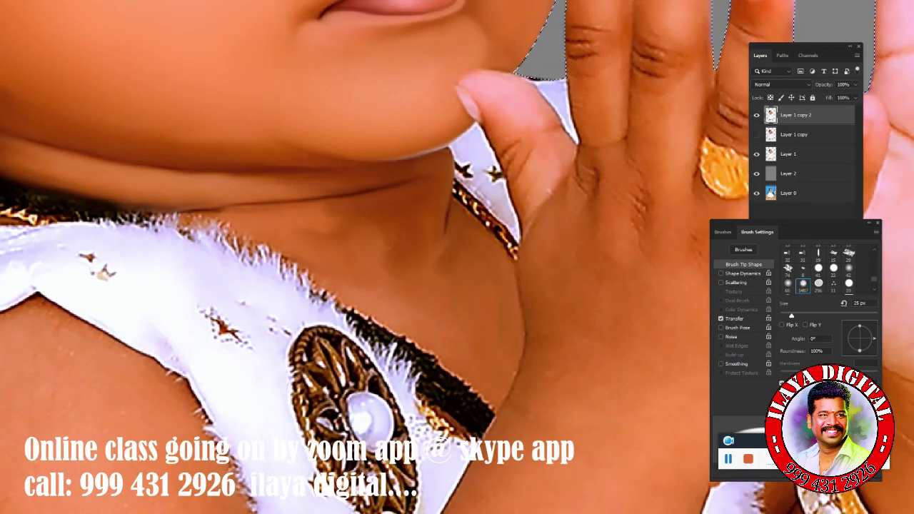
- With Transfer options on, blend the side of the neck, under the chin and the jawline
left_click(754, 319)
mouse_move(357, 214)
left_mouse_down()
mouse_move(336, 263)
mouse_move(462, 289)
left_mouse_up()
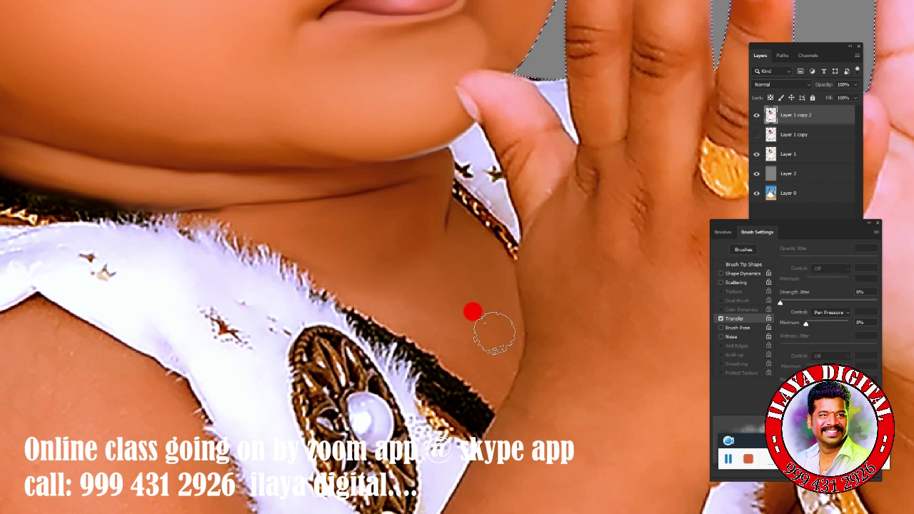
left_click_drag(462, 289, 463, 333)
left_click(307, 240)
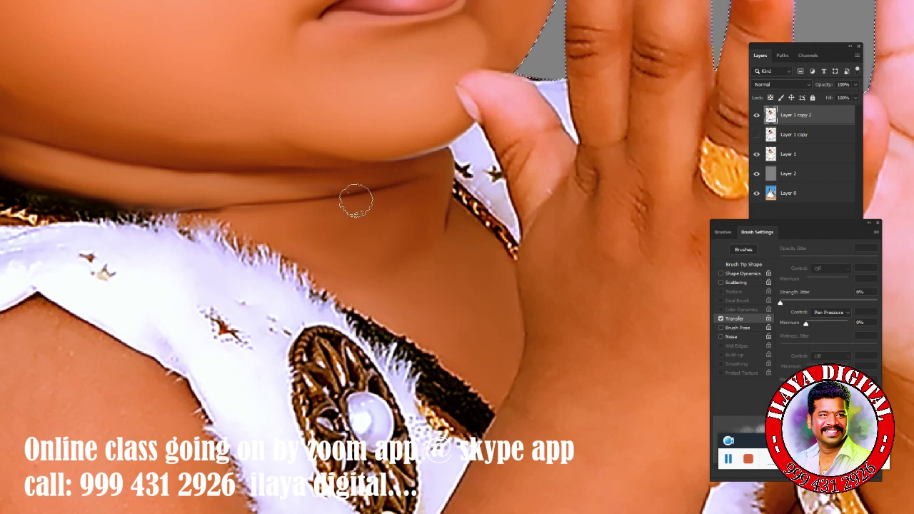
left_click(168, 181)
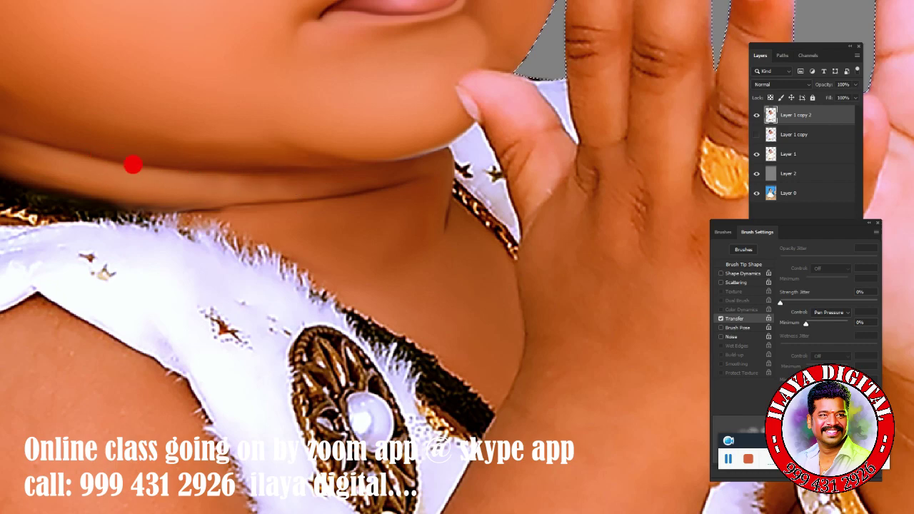
left_click_drag(133, 165, 249, 143)
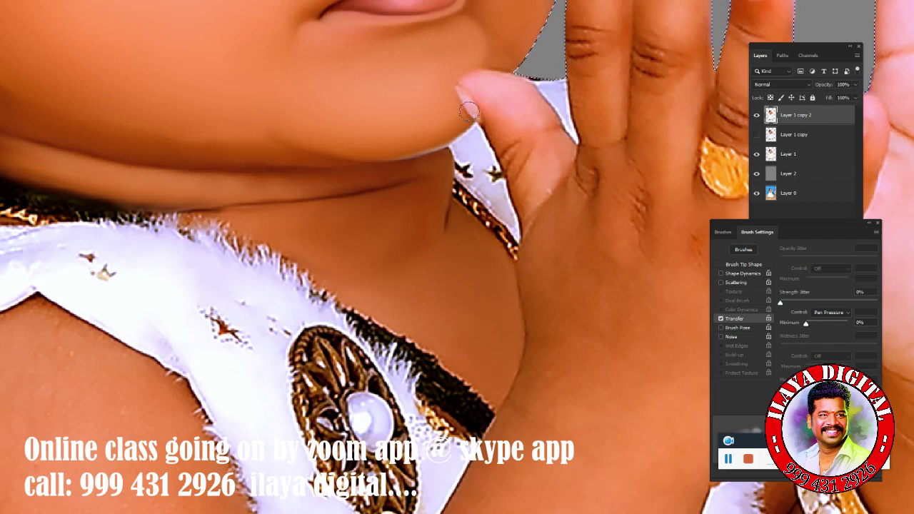
scroll(468, 111, "down", 3)
scroll(193, 145, "up", 3)
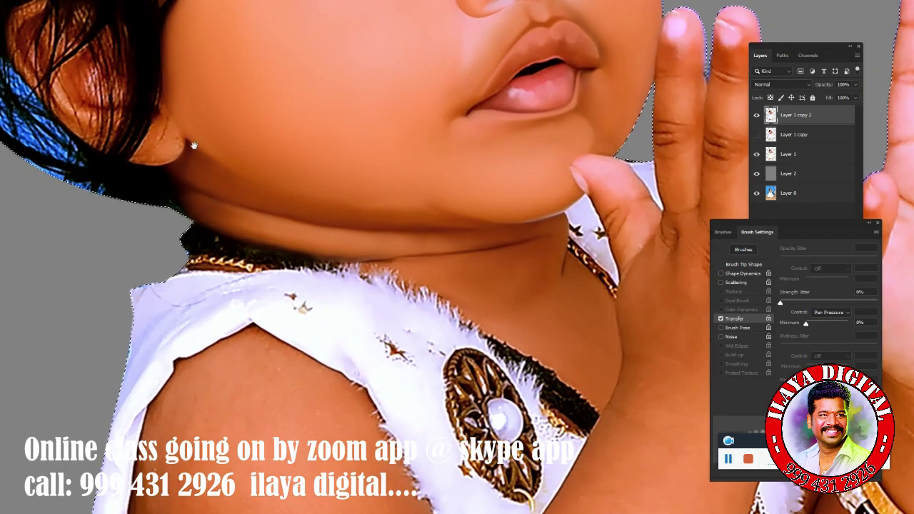
scroll(193, 146, "down", 3)
- Smudge the earlobe and ear edge using Brush Tip Shape, with brush sizes from 10 to 25 px
scroll(464, 286, "up", 3)
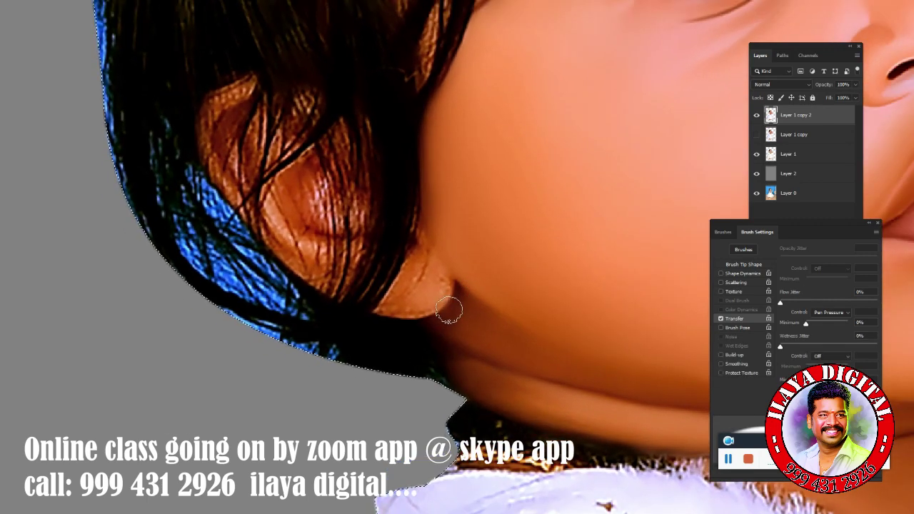
mouse_move(411, 277)
left_mouse_down()
mouse_move(408, 247)
mouse_move(402, 253)
mouse_move(420, 234)
mouse_move(407, 218)
left_mouse_up()
left_click(749, 265)
left_click(399, 222)
left_click(420, 214)
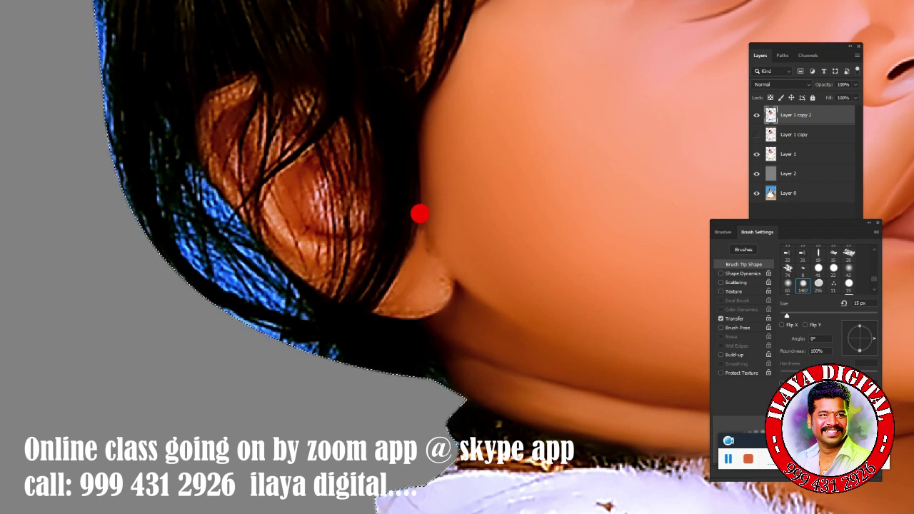
key("bracketright")
mouse_move(420, 214)
left_mouse_down()
mouse_move(428, 277)
mouse_move(391, 319)
mouse_move(391, 337)
mouse_move(440, 322)
mouse_move(442, 310)
left_mouse_up()
key("bracketleft")
key("bracketleft")
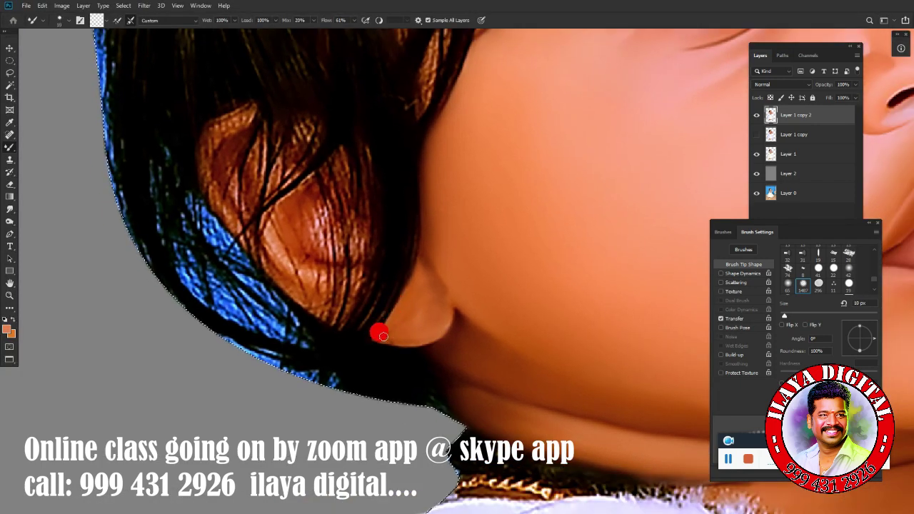
key("bracketright")
key("bracketleft")
key("bracketright")
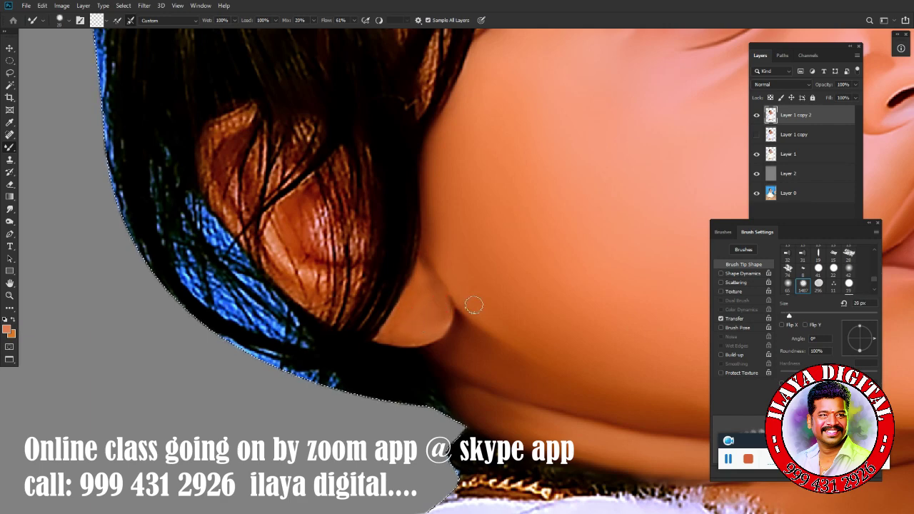
- Compare Layer 1 copy 2 against Layer 1 copy by toggling their visibility
left_click(757, 115)
left_click(757, 135)
left_click(757, 114)
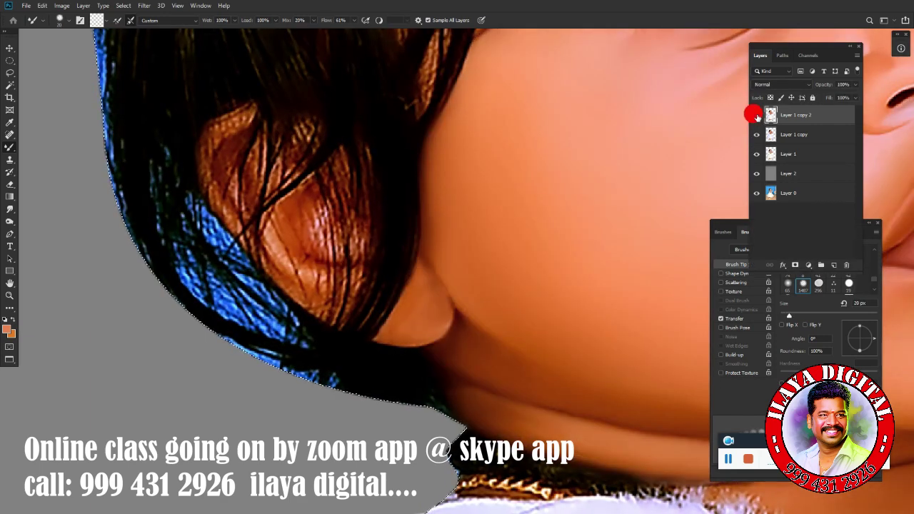
left_click(757, 115)
- Smooth and brighten the earlobe, inner ear and the ear's left edge with a 15–20 px brush
key("bracketleft")
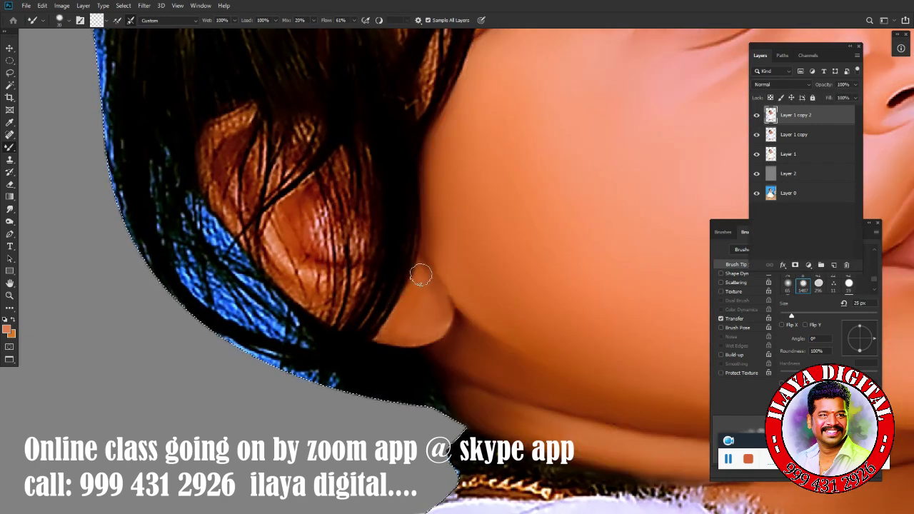
left_click_drag(422, 312, 391, 337)
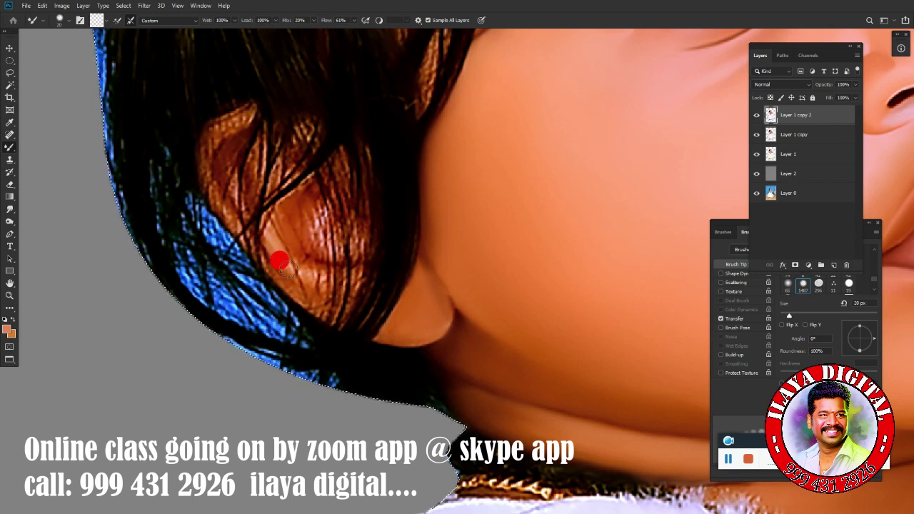
mouse_move(287, 267)
left_mouse_down()
mouse_move(294, 200)
mouse_move(315, 251)
mouse_move(316, 213)
mouse_move(341, 259)
left_mouse_up()
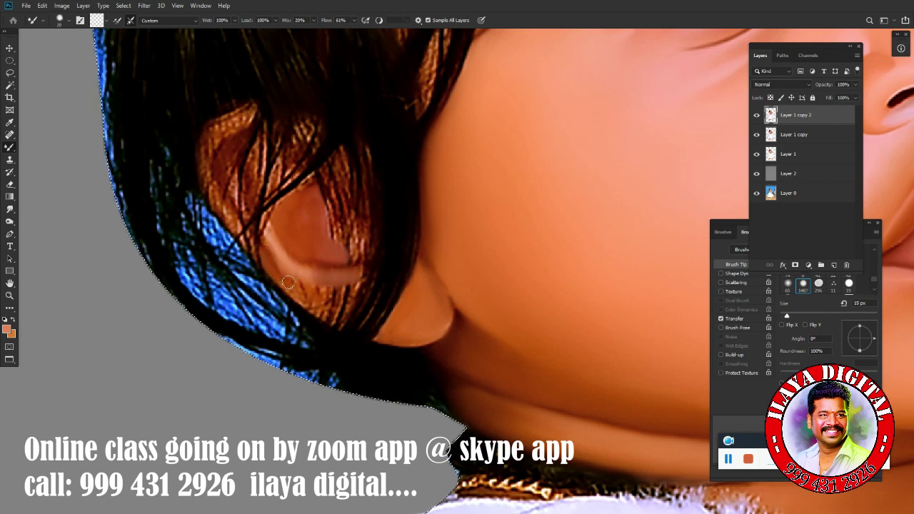
mouse_move(282, 273)
left_mouse_down()
mouse_move(266, 232)
mouse_move(309, 282)
mouse_move(352, 288)
mouse_move(334, 314)
mouse_move(364, 296)
mouse_move(302, 252)
mouse_move(339, 257)
mouse_move(321, 292)
mouse_move(348, 299)
mouse_move(212, 193)
mouse_move(254, 247)
left_mouse_up()
key("bracketright")
key("bracketright")
key("bracketright")
key("bracketleft")
key("bracketleft")
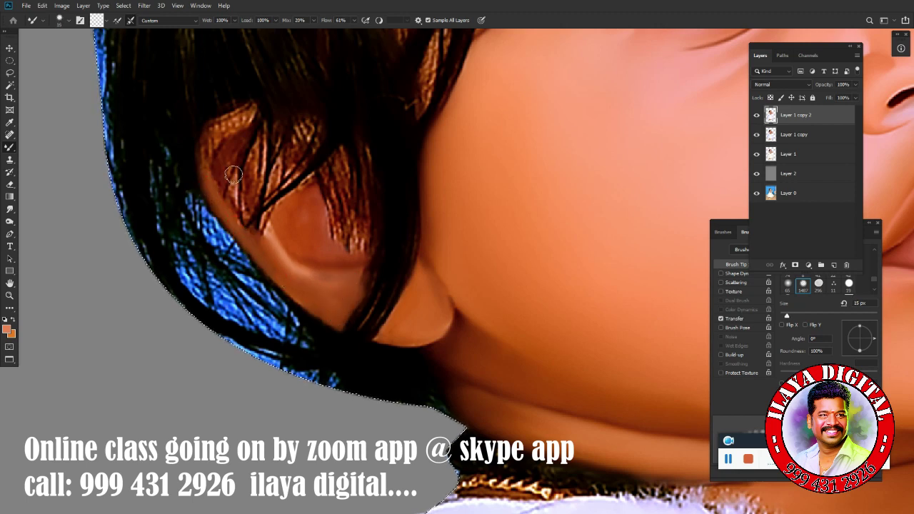
key("bracketright")
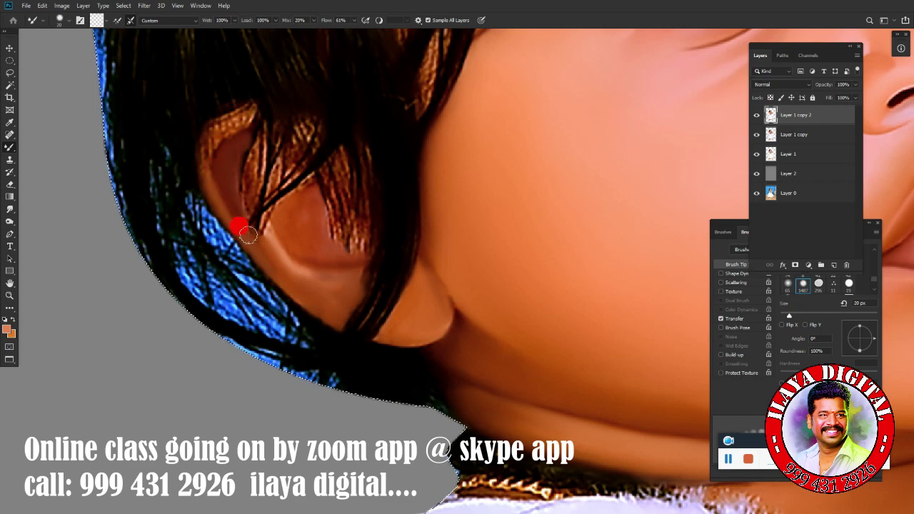